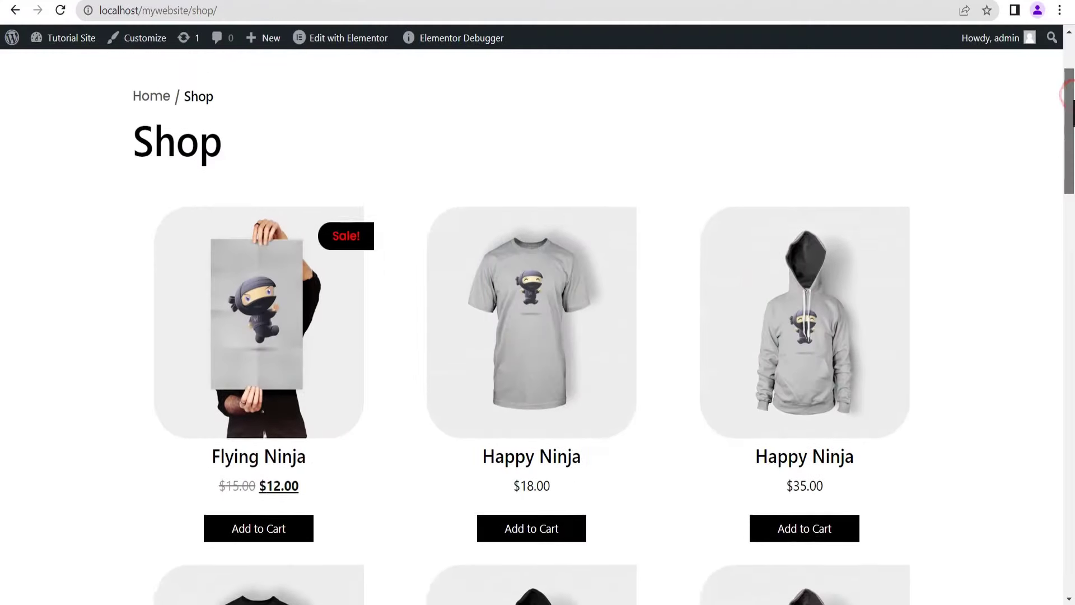
Look through the product grid on the shop page.
scroll(1067, 112, down, 1)
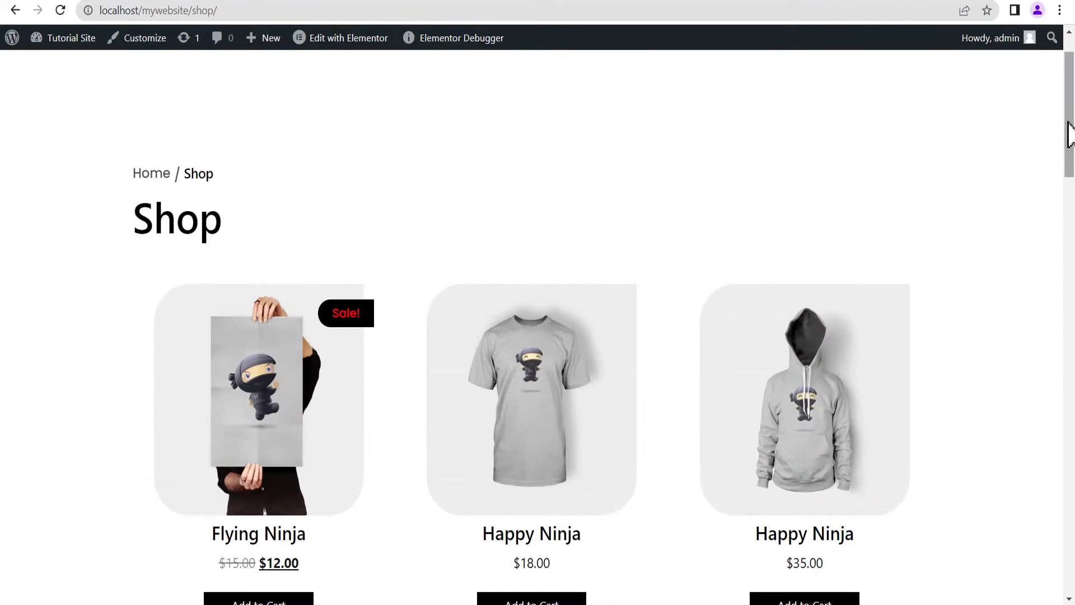
drag(1071, 132, 1071, 358)
scroll(828, 365, down, 1)
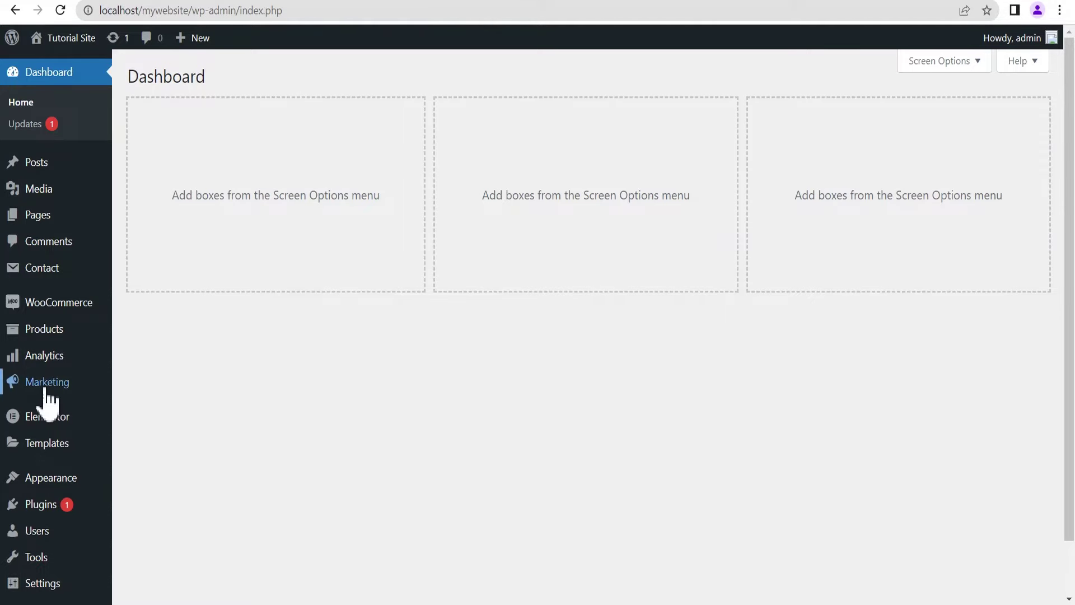
Check in Elementor's feature settings whether Flexbox Container and Loop are active.
mouse_move(43, 429)
click(153, 367)
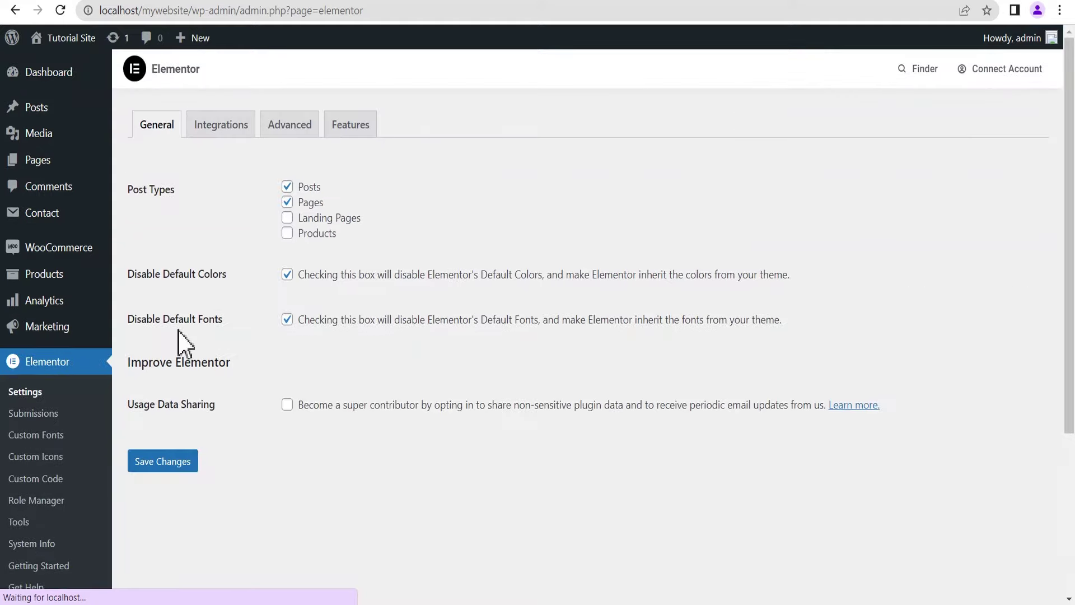
click(346, 127)
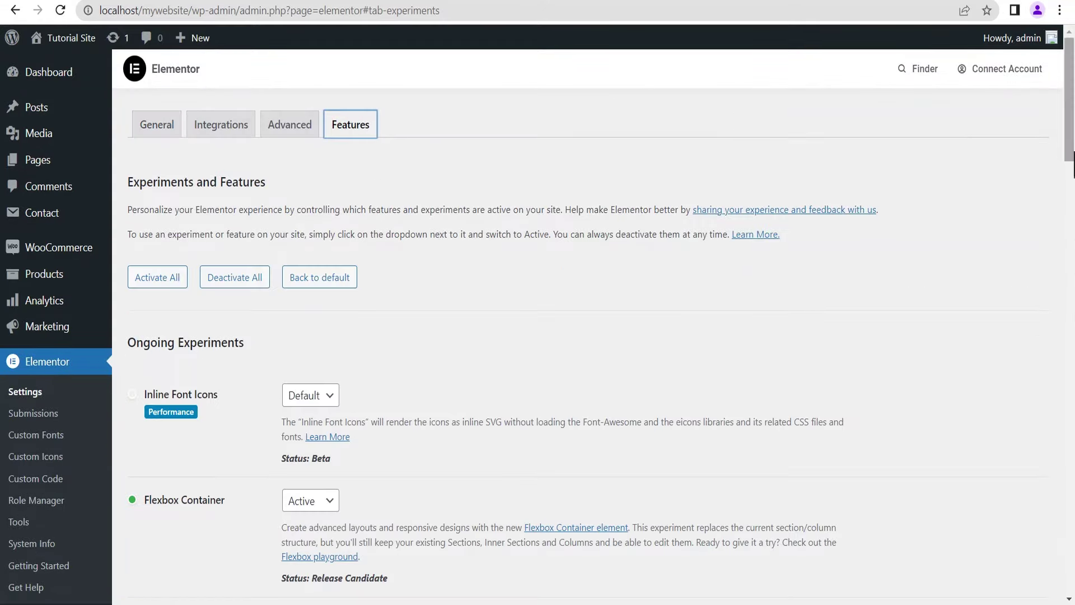
drag(1071, 152, 1049, 521)
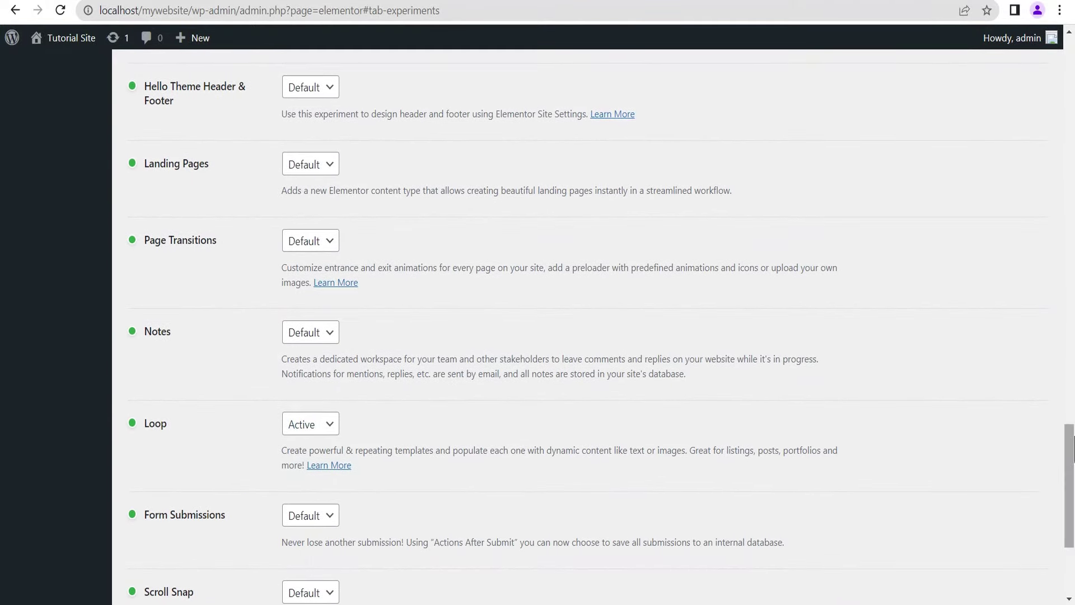
drag(1072, 467, 1073, 513)
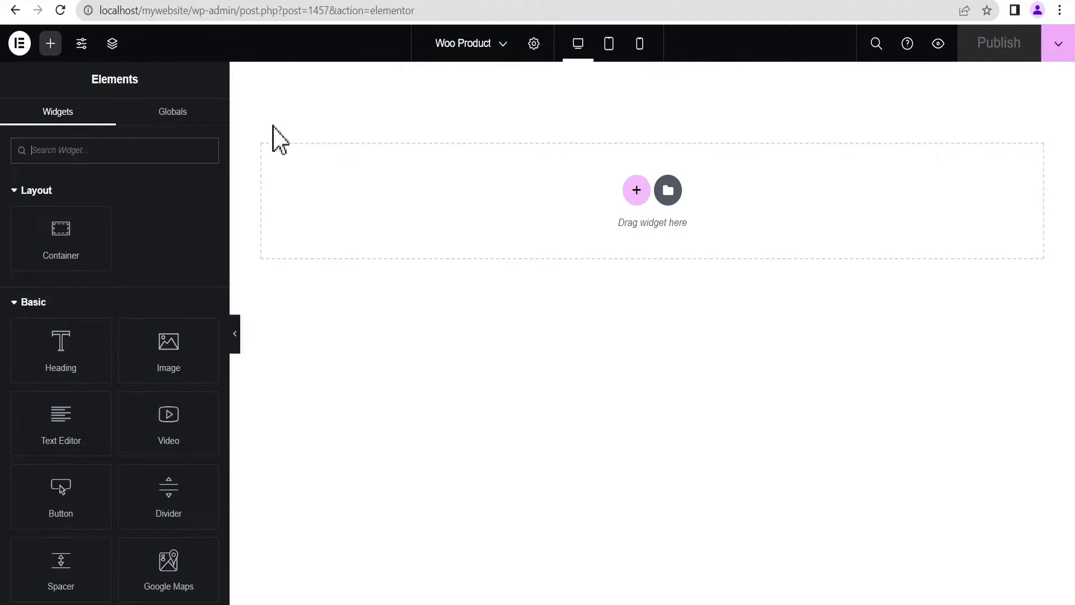
Find the Loop Grid widget and add it to the empty Woo Product page.
click(63, 152)
text(loop)
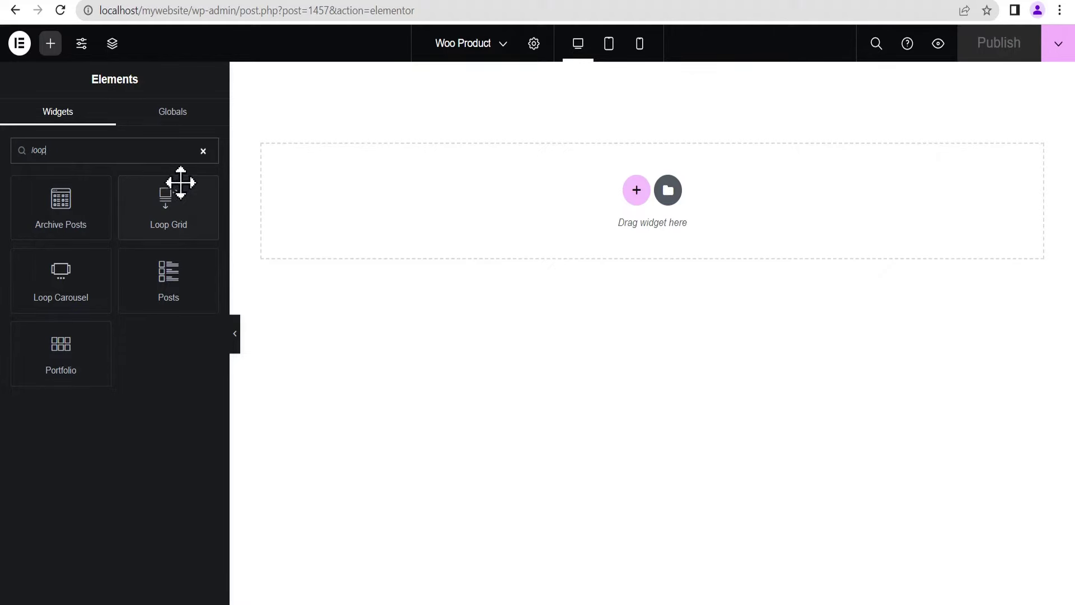
drag(162, 217, 559, 199)
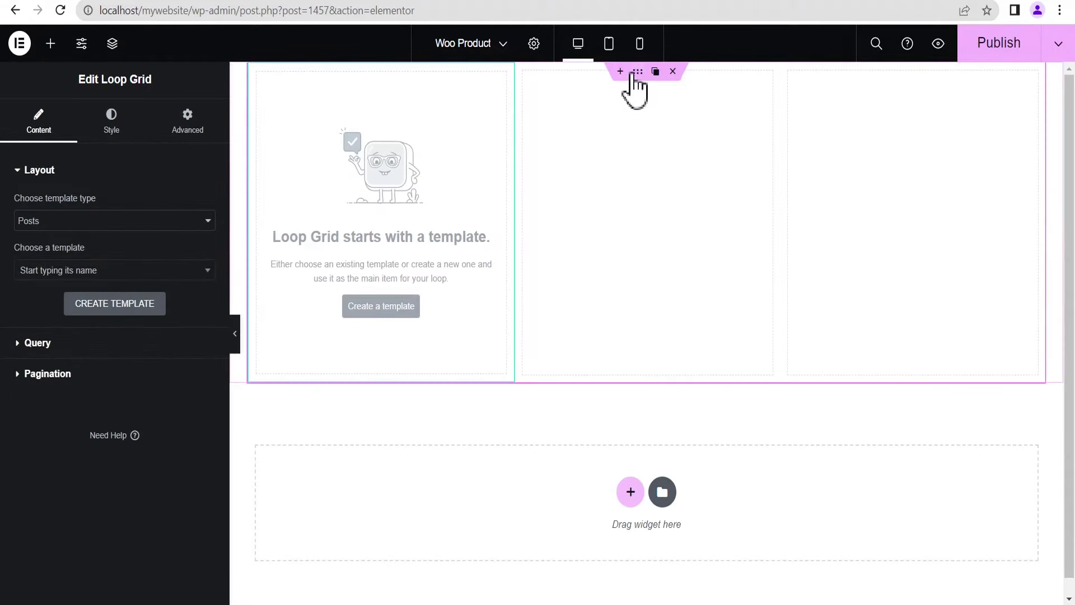
Set the Loop Grid's parent container padding to 100 px top and bottom and 50 px right and left.
click(638, 73)
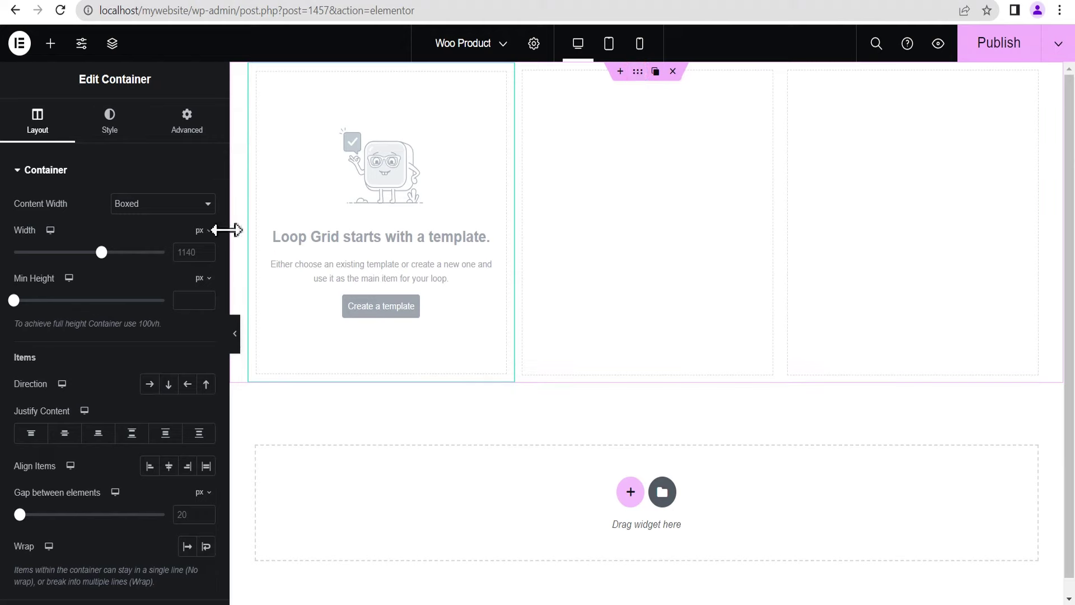
click(194, 134)
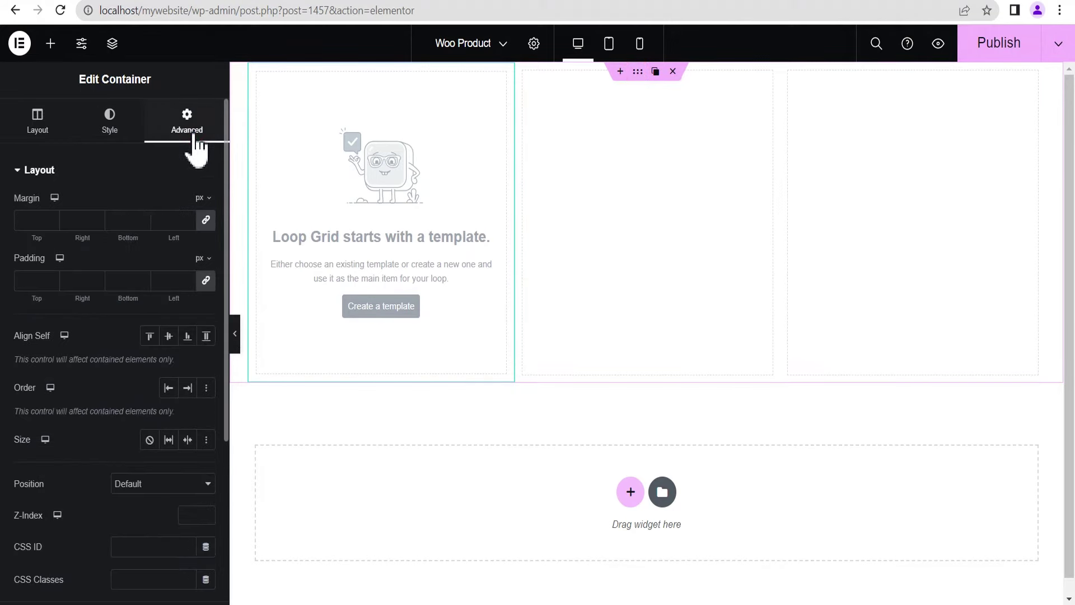
click(34, 280)
text(100)
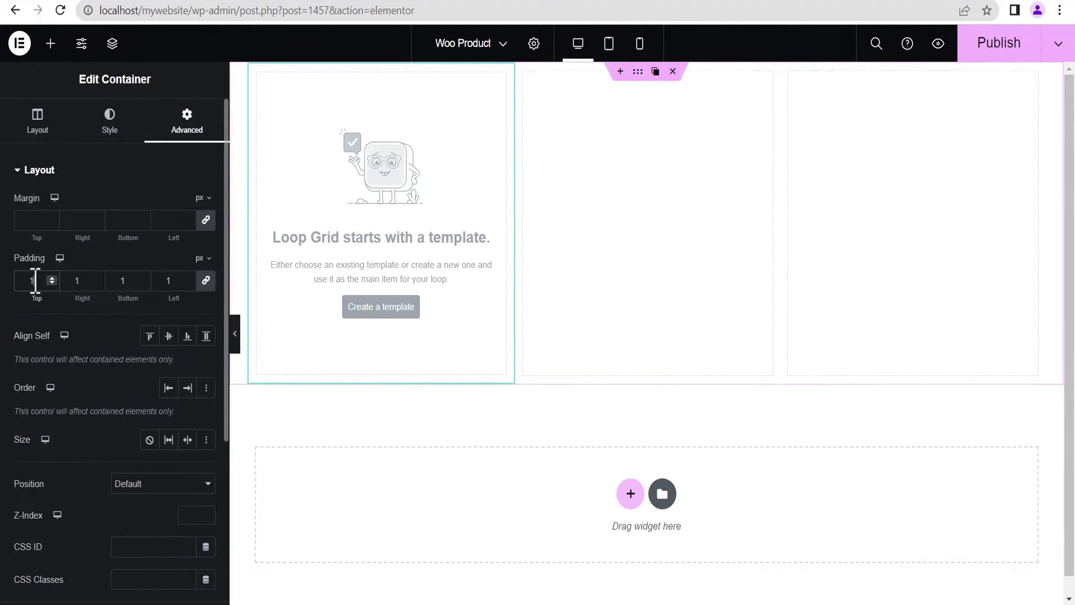
double_click(77, 280)
text(50)
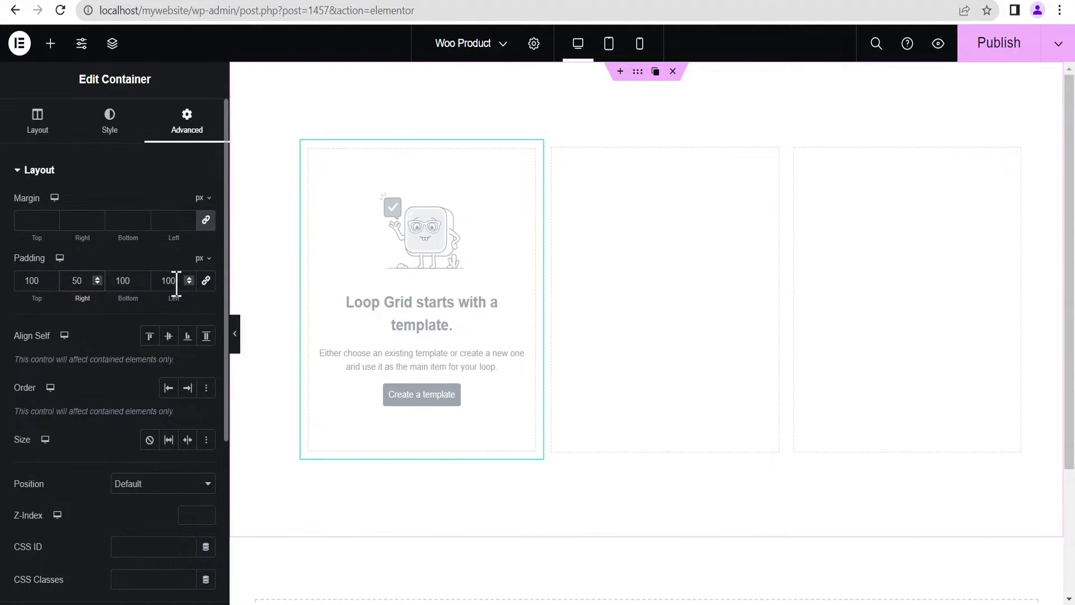
drag(171, 280, 155, 282)
text(50)
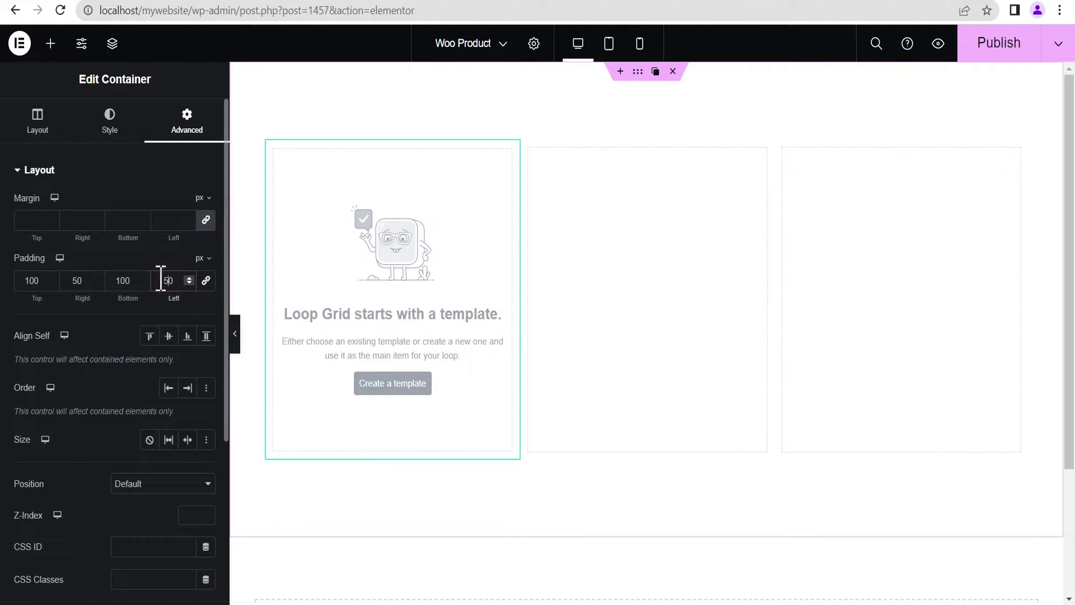
Set the Loop Grid's template type to Products.
click(50, 43)
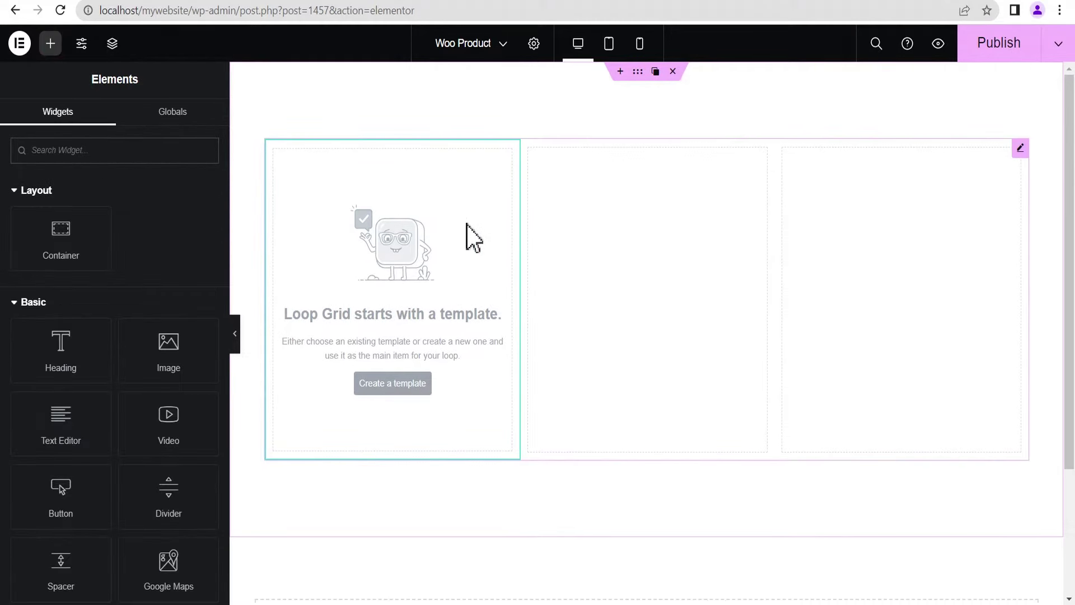
click(1022, 147)
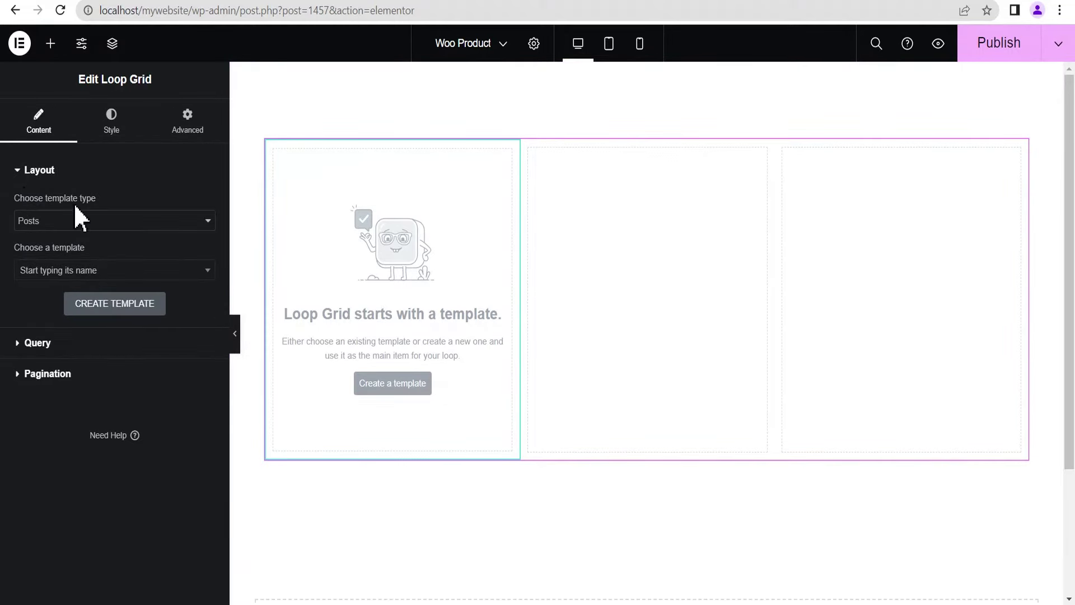
click(39, 224)
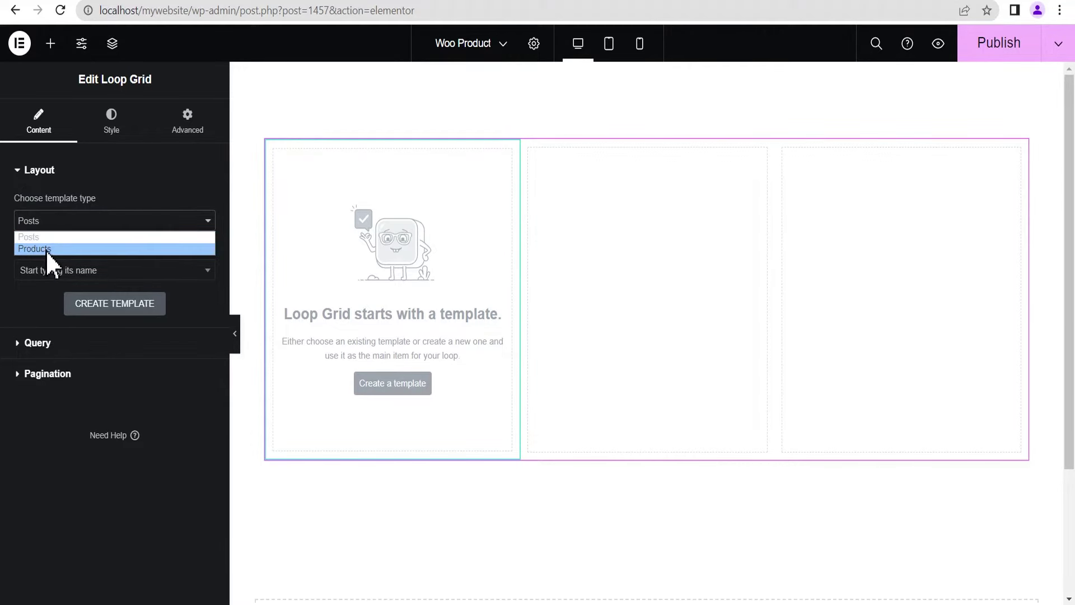
click(42, 250)
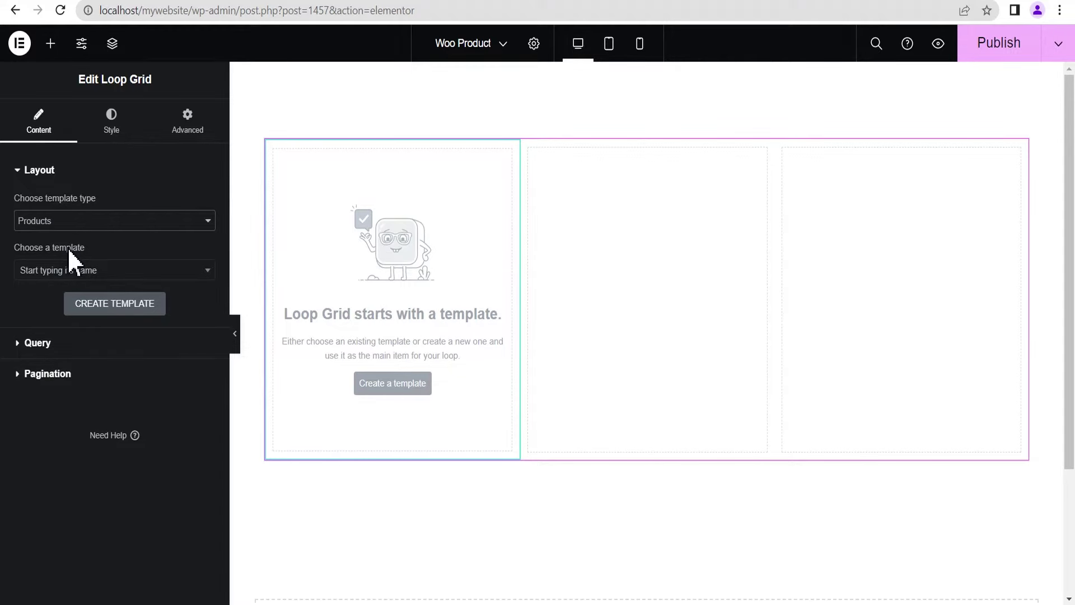
click(51, 220)
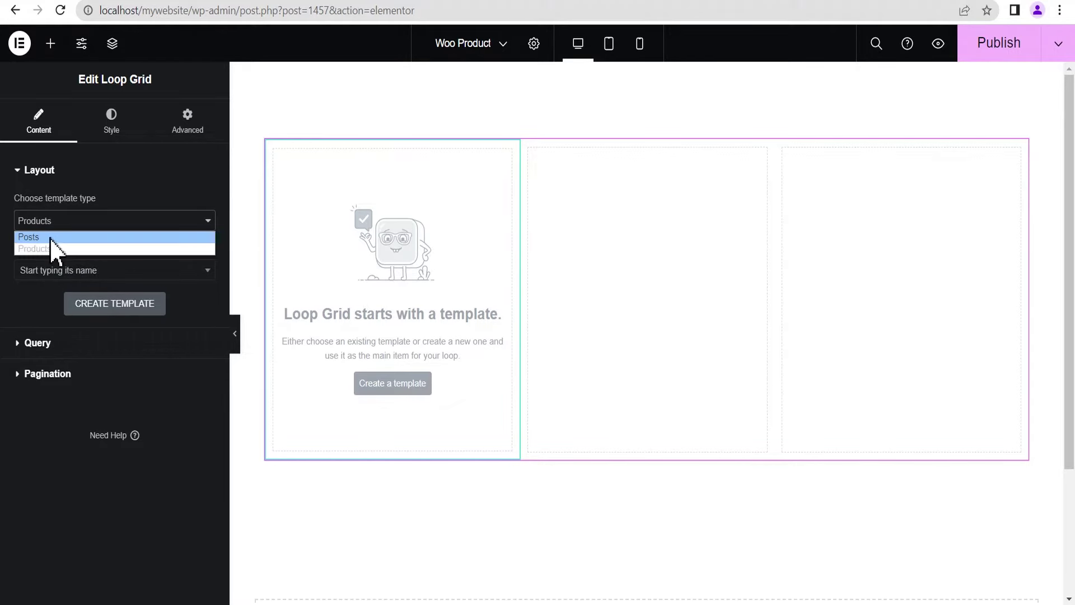
click(64, 196)
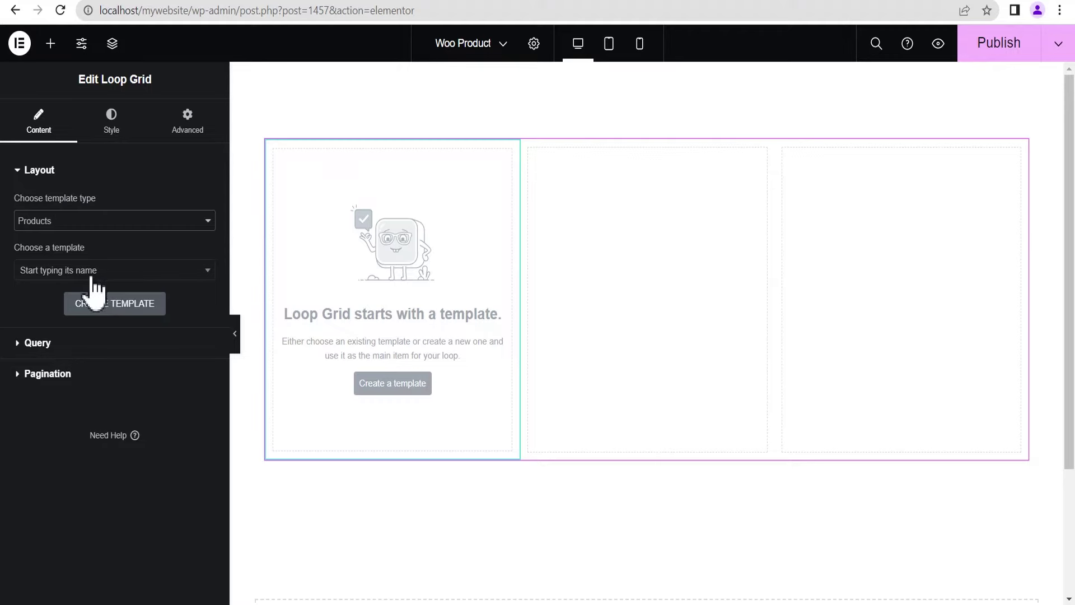
click(44, 346)
click(42, 212)
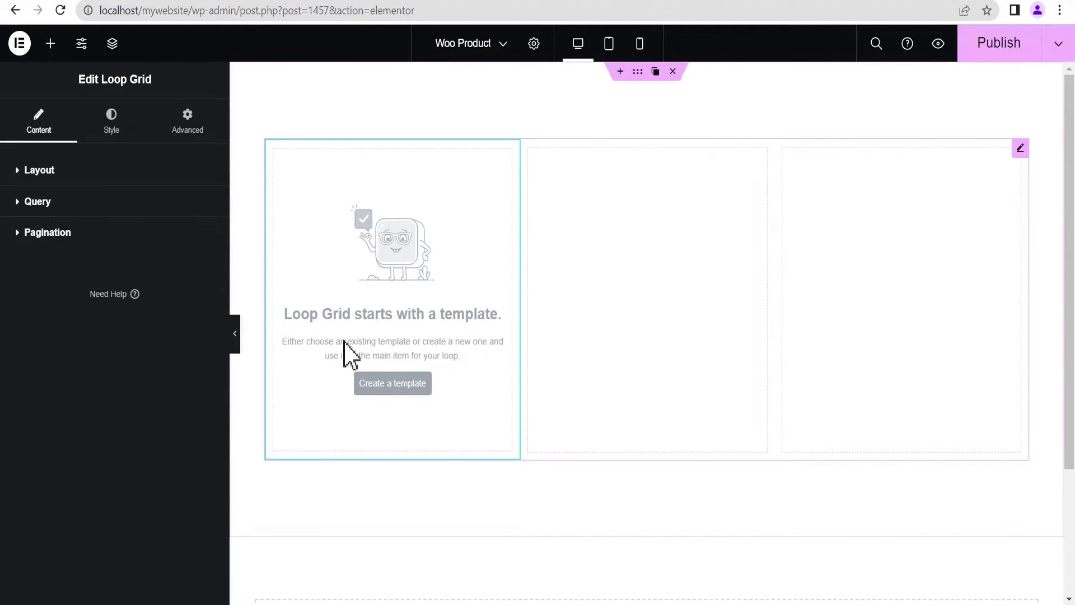
Create a new loop item template from the Loop Grid and add a Featured Image widget to it.
click(394, 385)
click(643, 353)
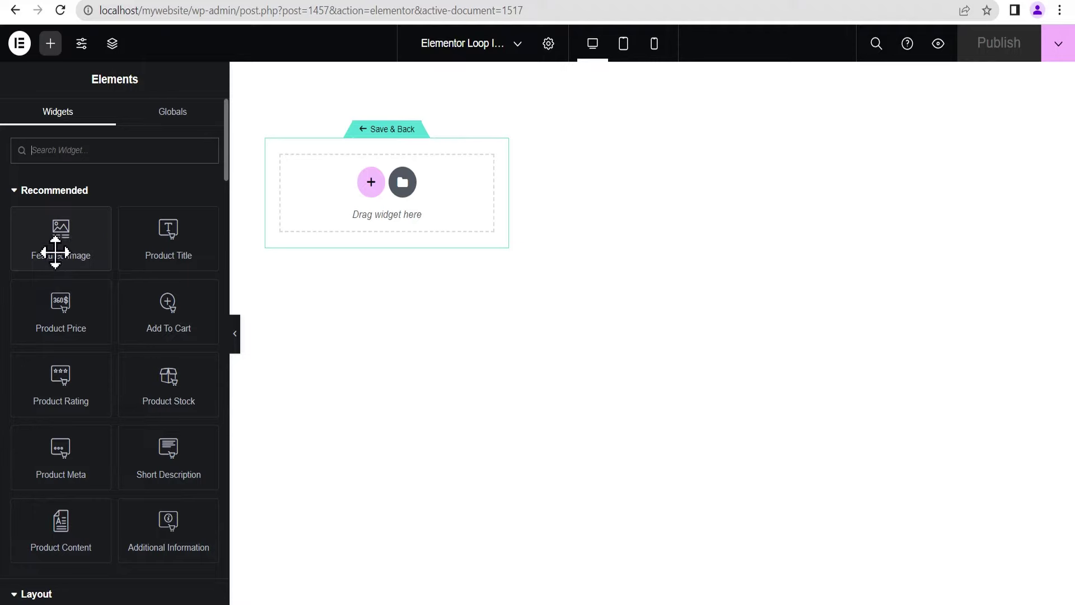
drag(53, 247, 393, 199)
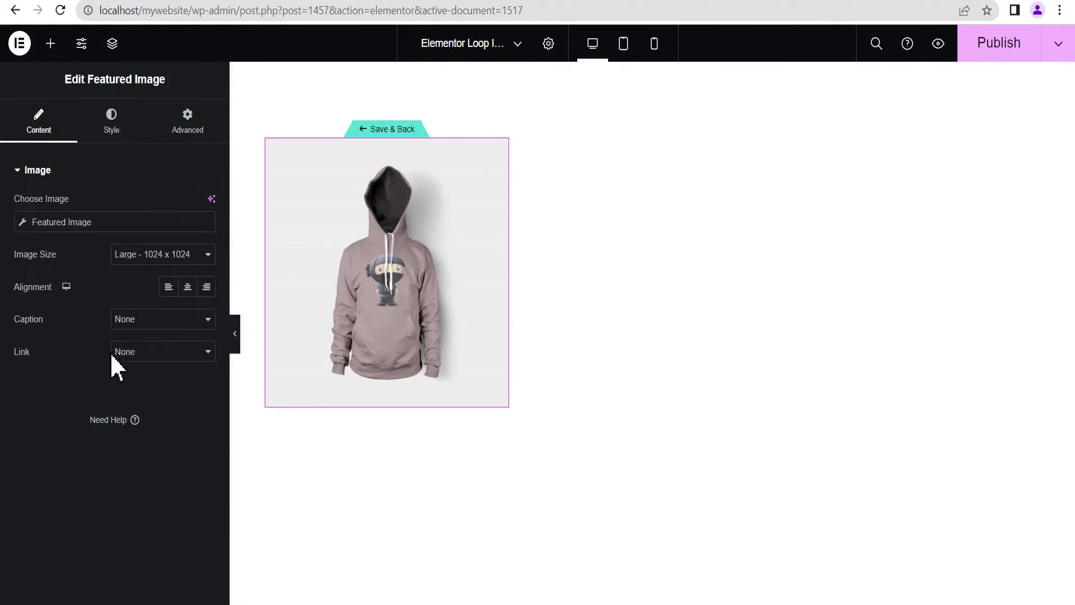
Link the featured image to a custom URL using the Post URL dynamic tag.
click(140, 353)
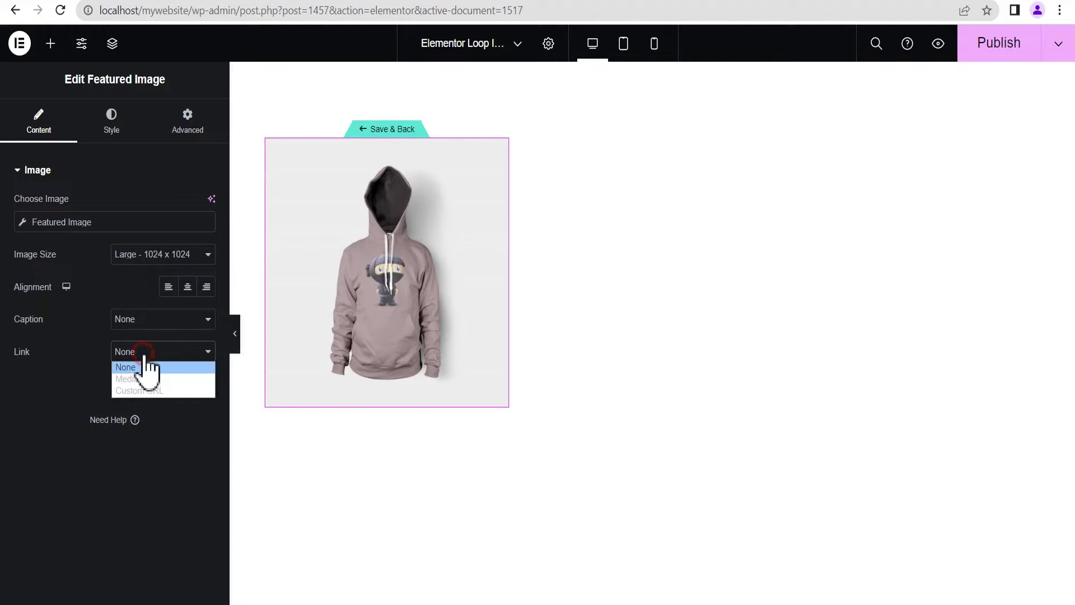
click(145, 392)
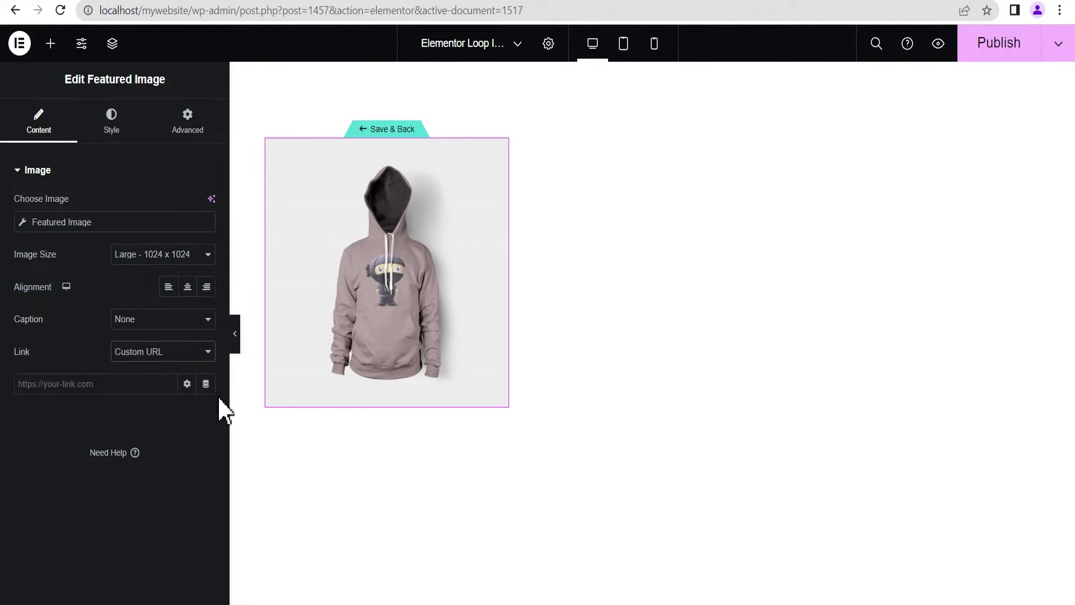
click(206, 385)
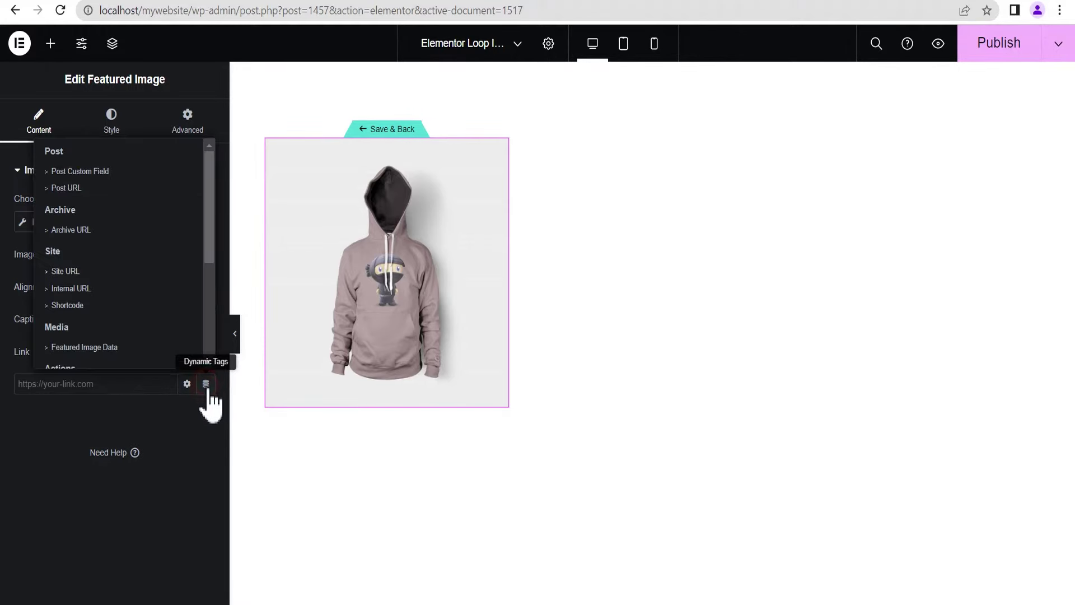
click(75, 187)
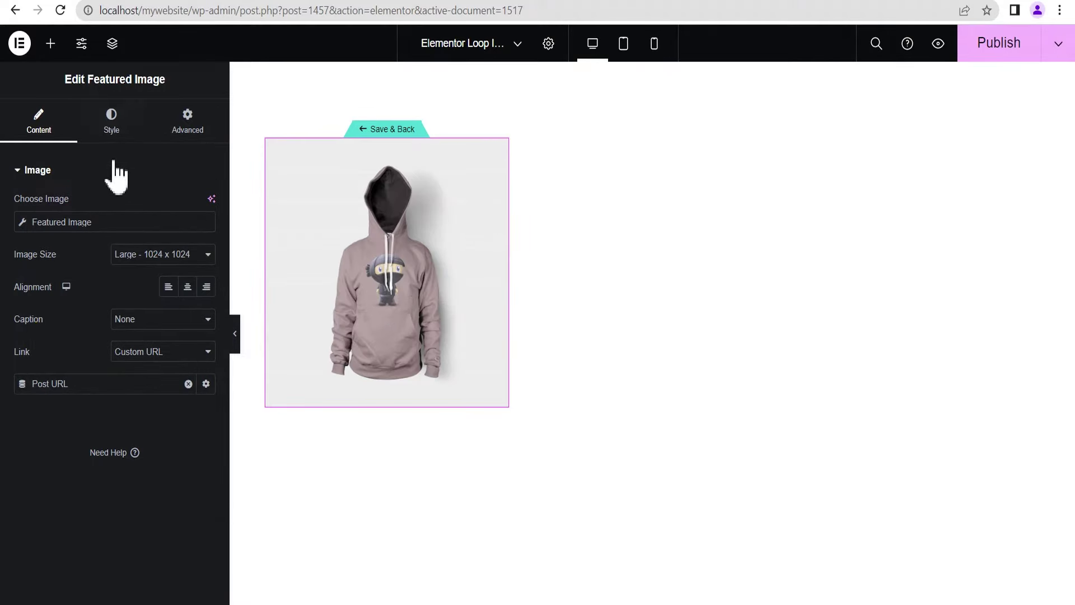
Style the featured image with a width of 300 px, a height of 300 px and object fit Cover.
click(112, 128)
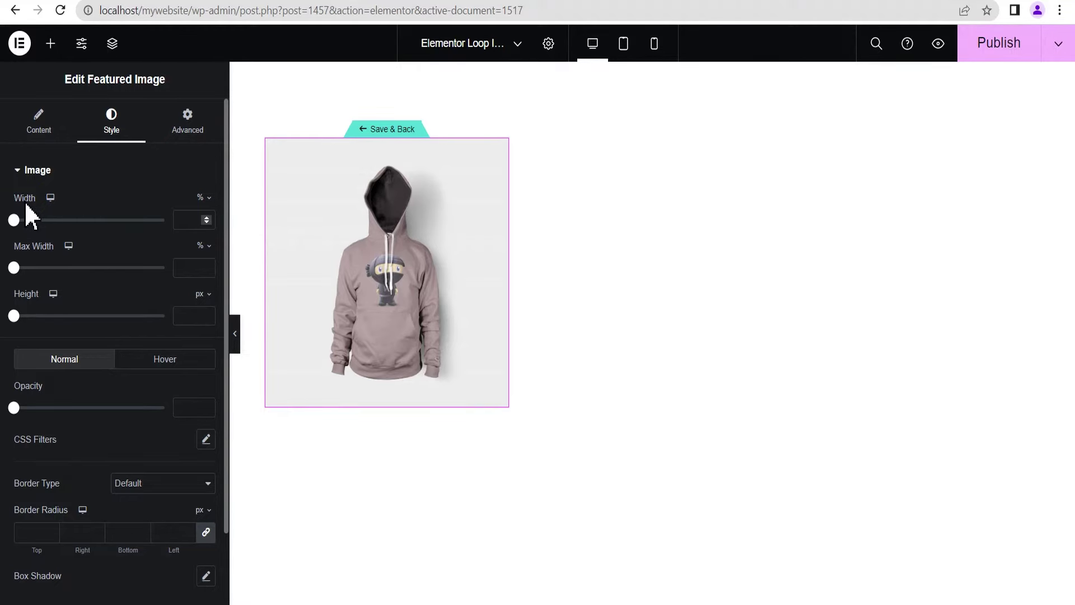
click(203, 201)
click(203, 197)
text(300)
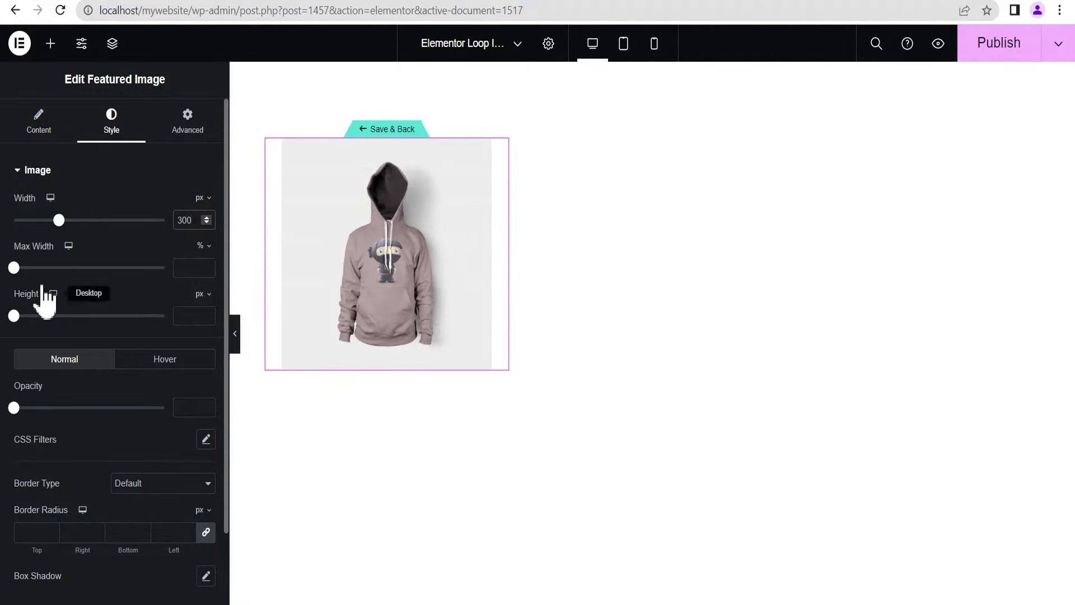
click(15, 317)
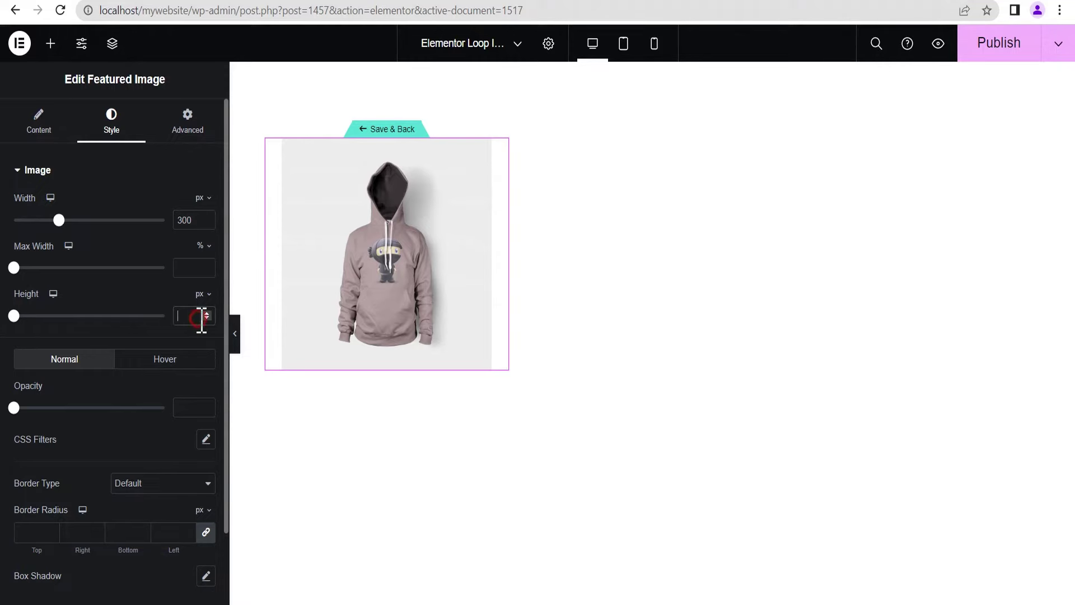
click(202, 317)
text(300)
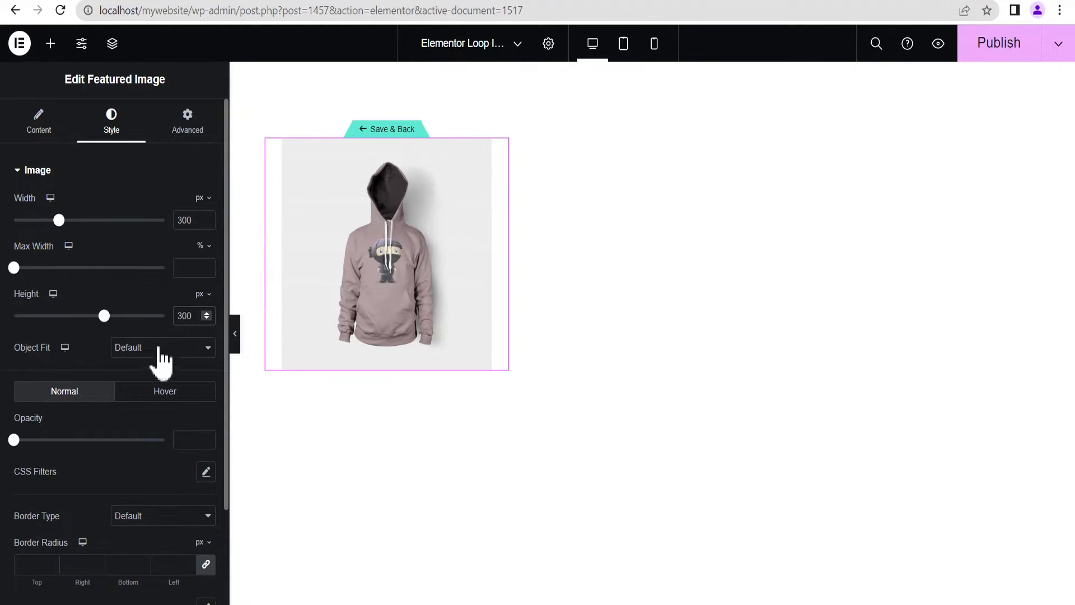
click(149, 348)
click(152, 402)
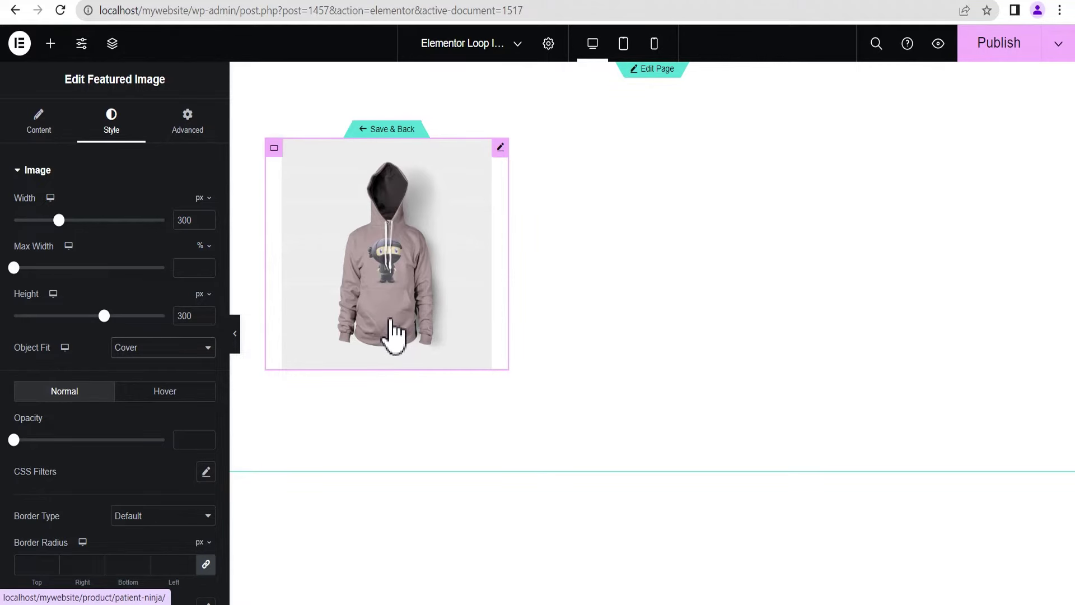
Set the featured image's hover opacity to 0.8 and its hover CSS filter brightness to 65.
click(165, 398)
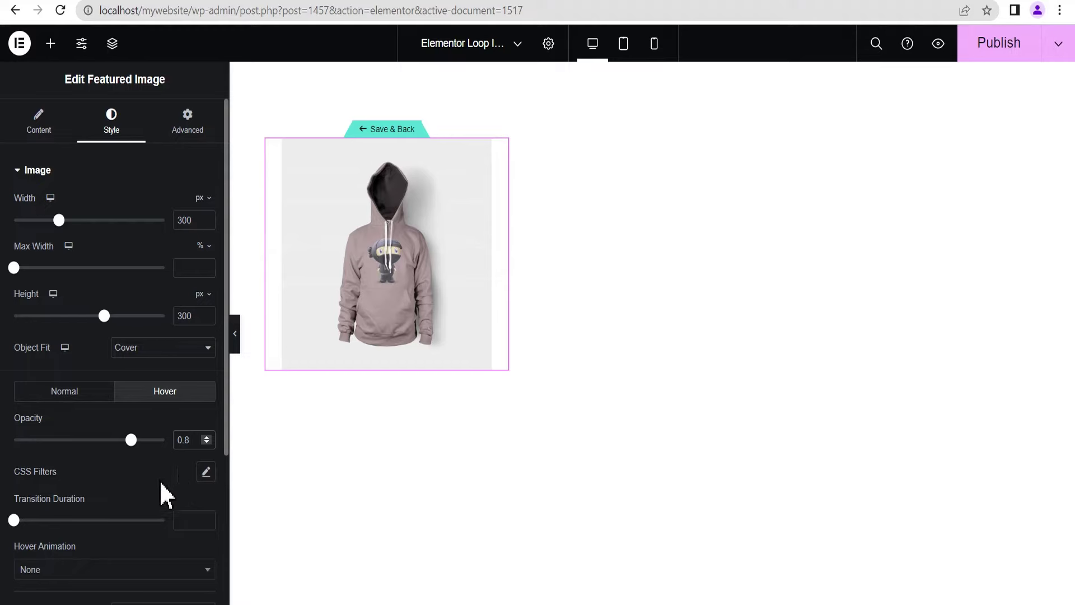
click(206, 472)
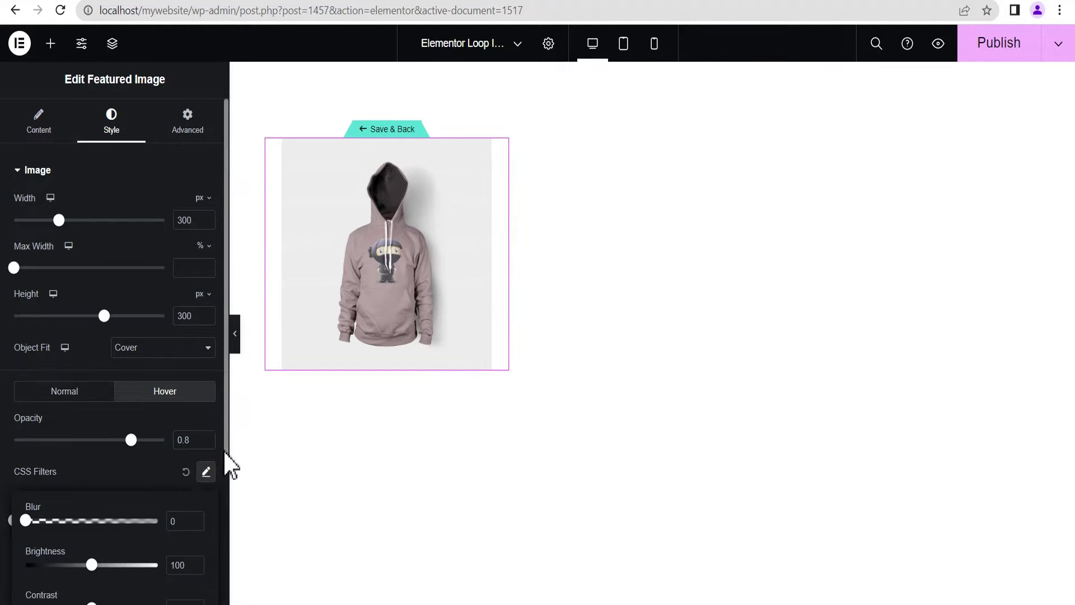
drag(231, 463, 232, 509)
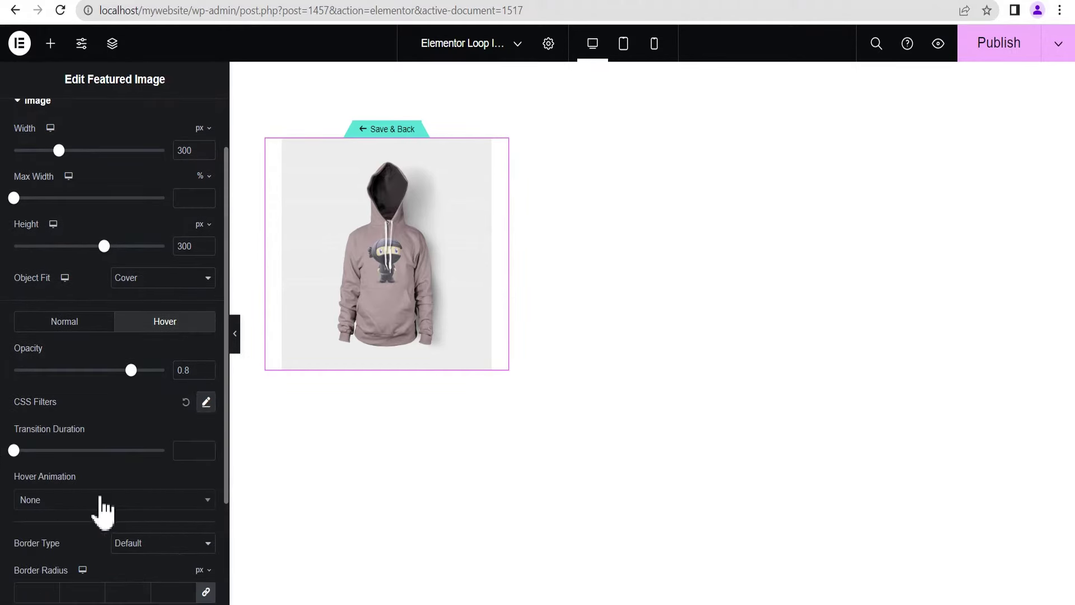
click(206, 401)
drag(92, 495, 71, 495)
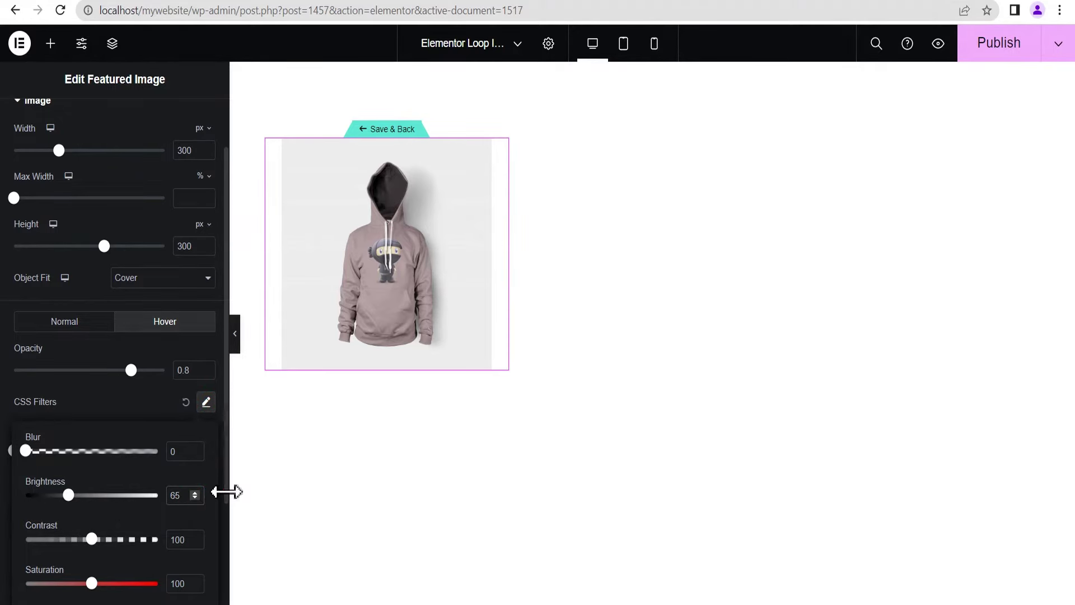
Set the featured image's hover CSS filter saturation to 125 and its hover animation to Float.
drag(233, 492, 222, 492)
scroll(223, 500, down, 3)
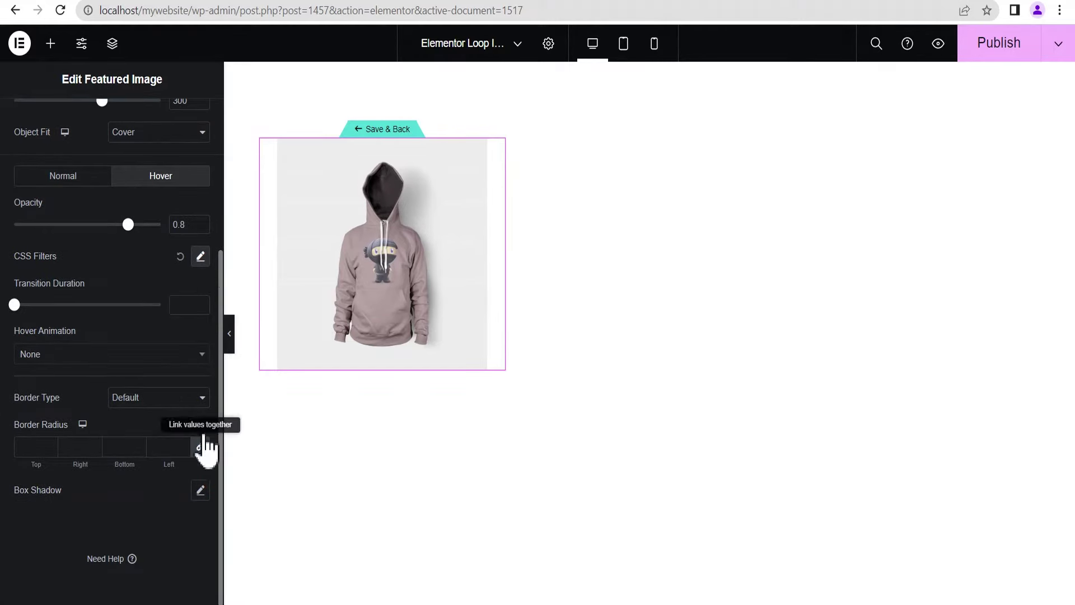
click(200, 256)
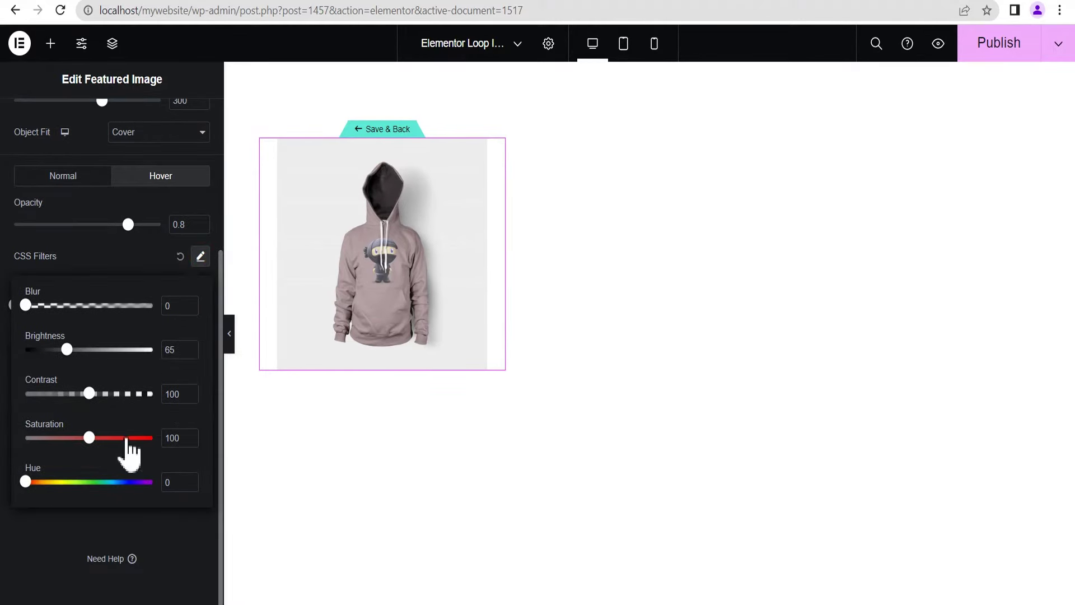
drag(89, 438, 106, 438)
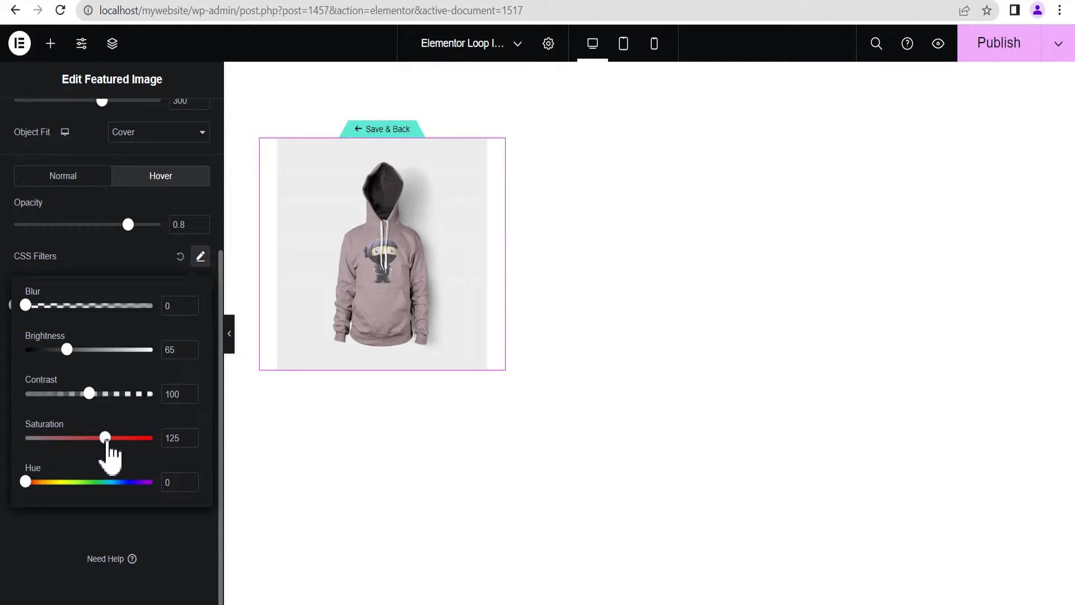
click(356, 277)
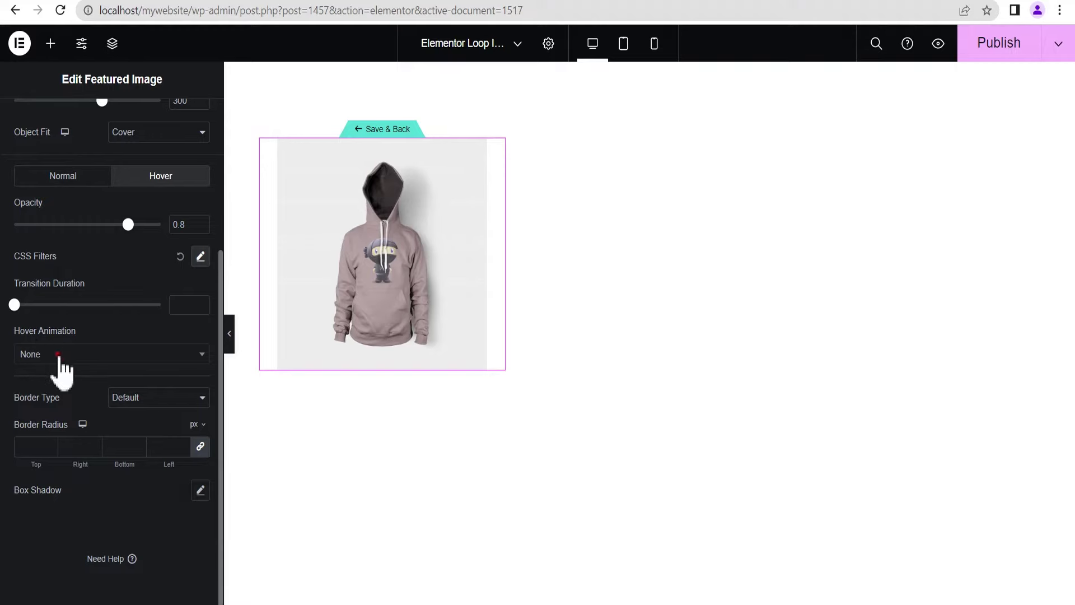
click(62, 357)
drag(202, 424, 203, 446)
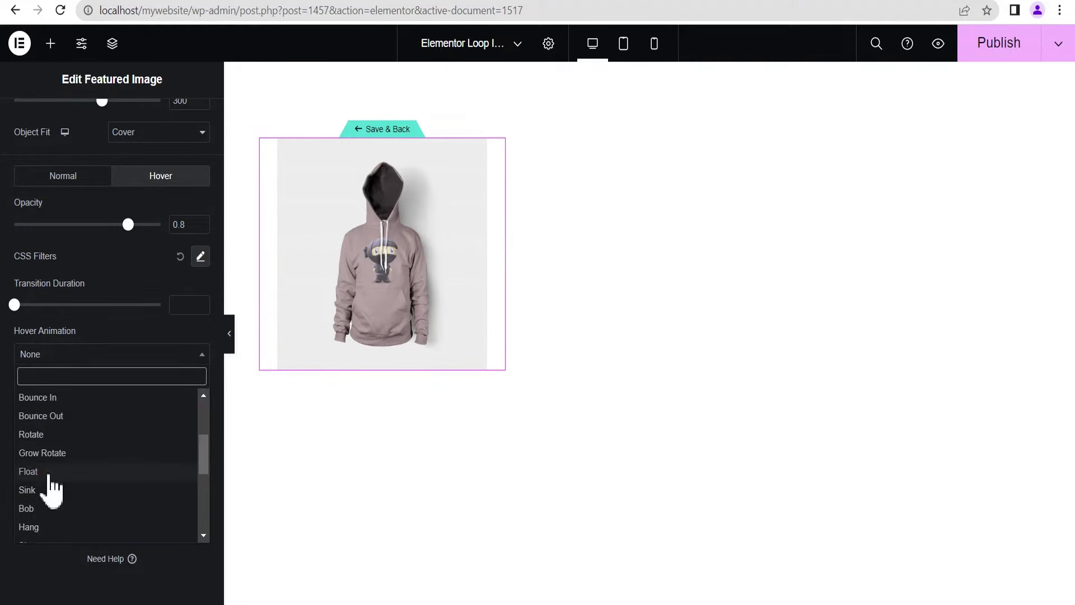
click(56, 472)
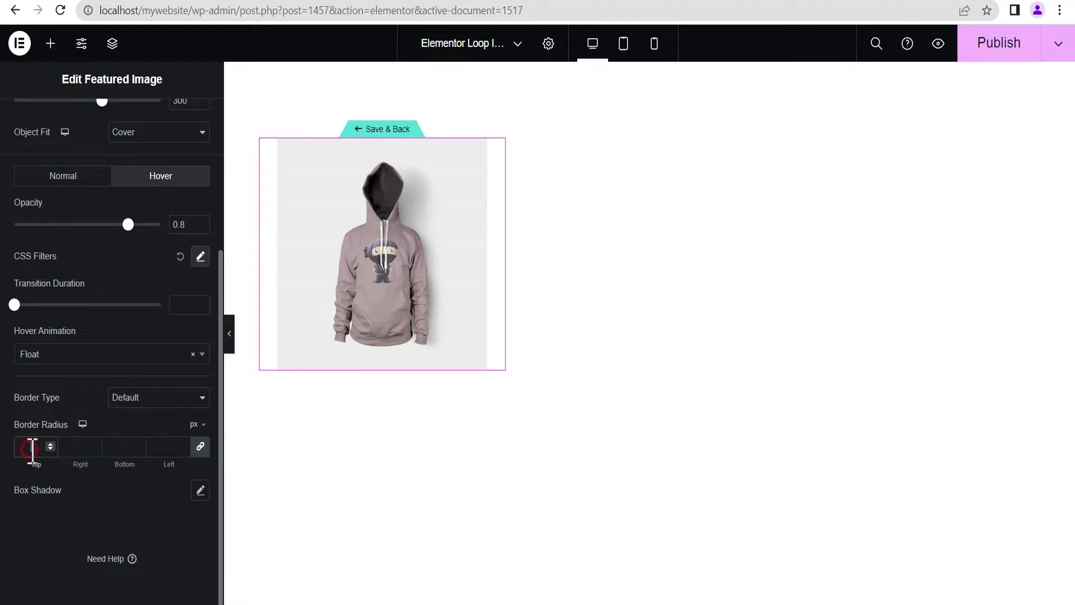
Round the featured image's corners with a 50 px border radius, keeping the right value at 0, and preview the result full width.
click(32, 448)
text(50)
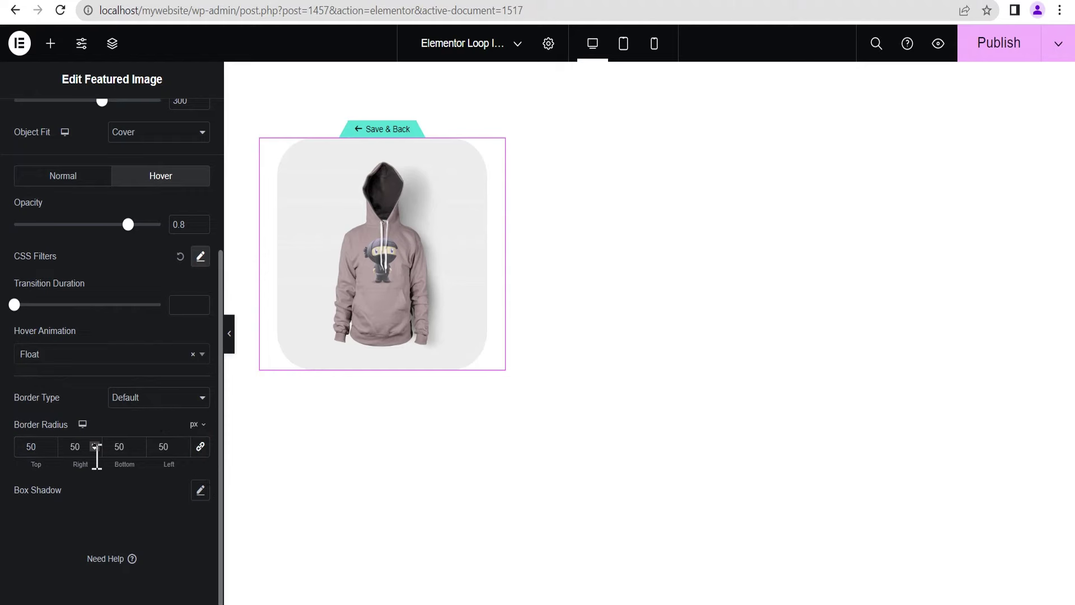
text(0)
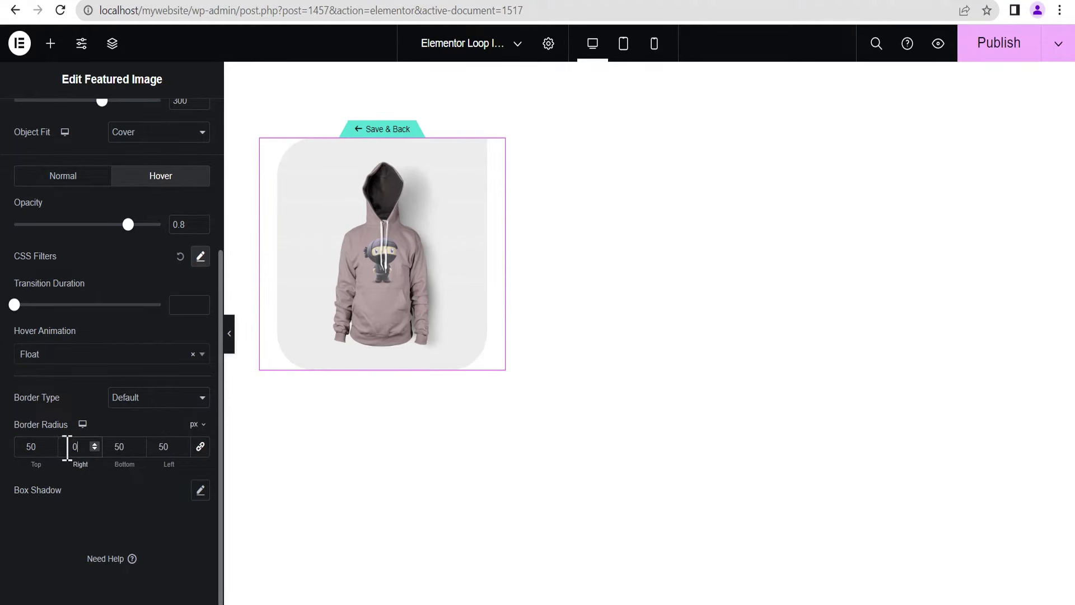
click(230, 337)
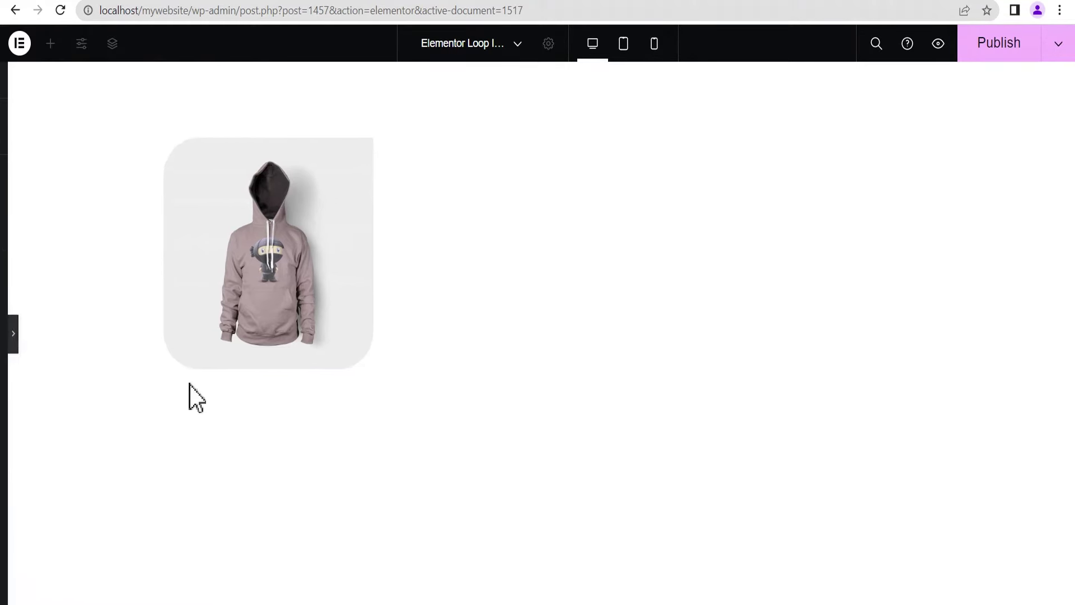
click(3, 335)
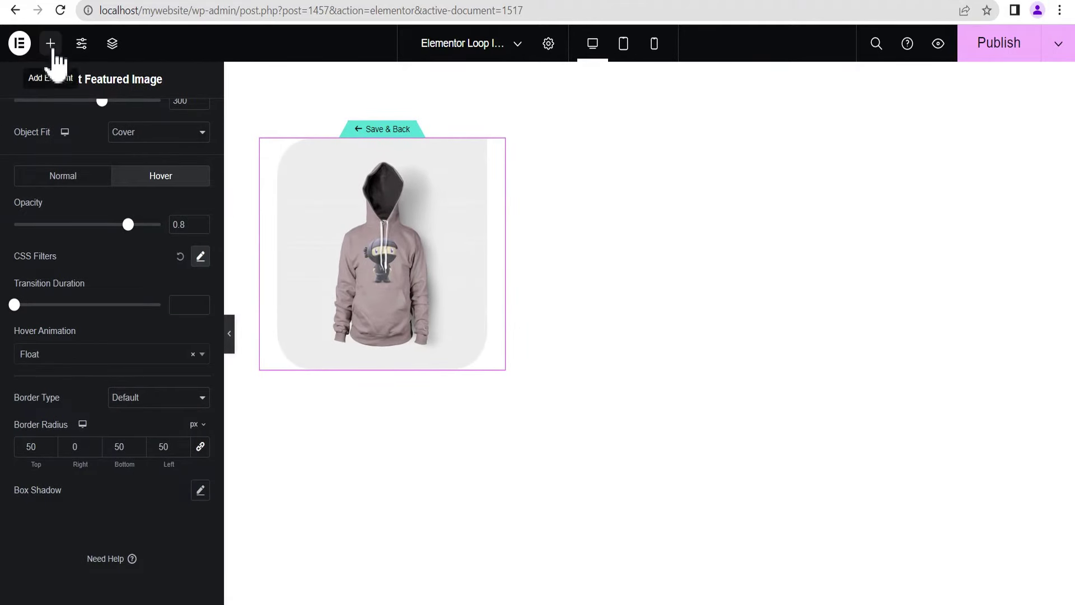
Add a Product Title widget below the featured image and set its font size to 25 px.
click(50, 44)
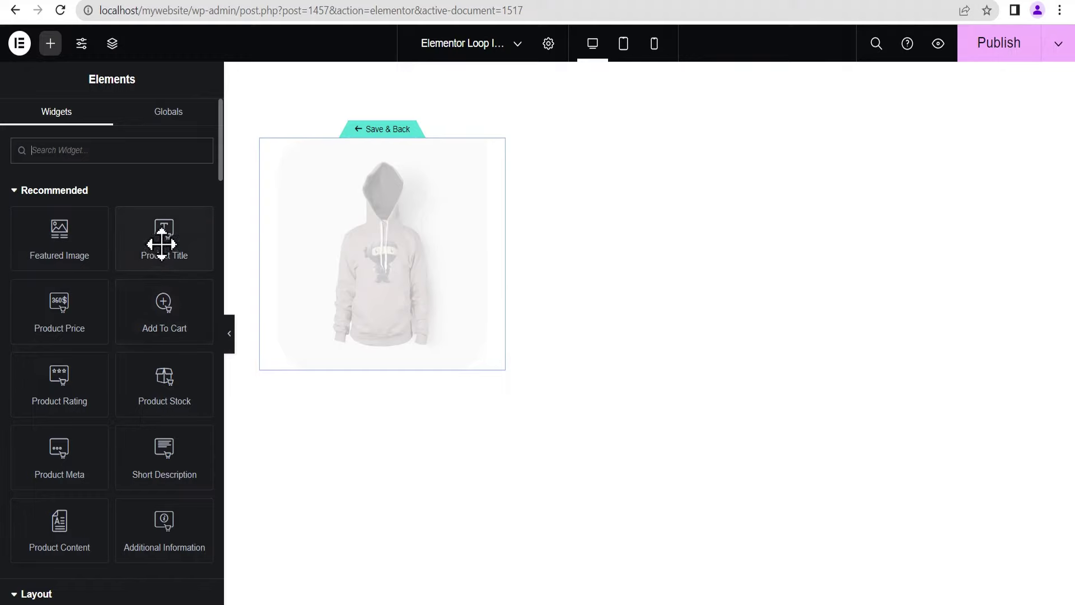
drag(156, 253, 372, 332)
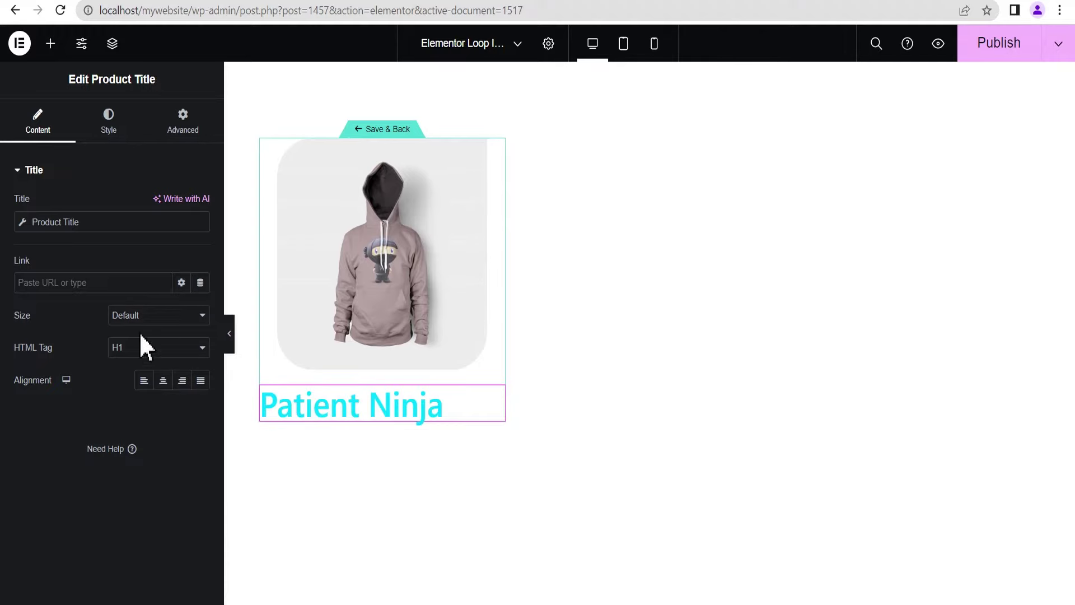
click(110, 128)
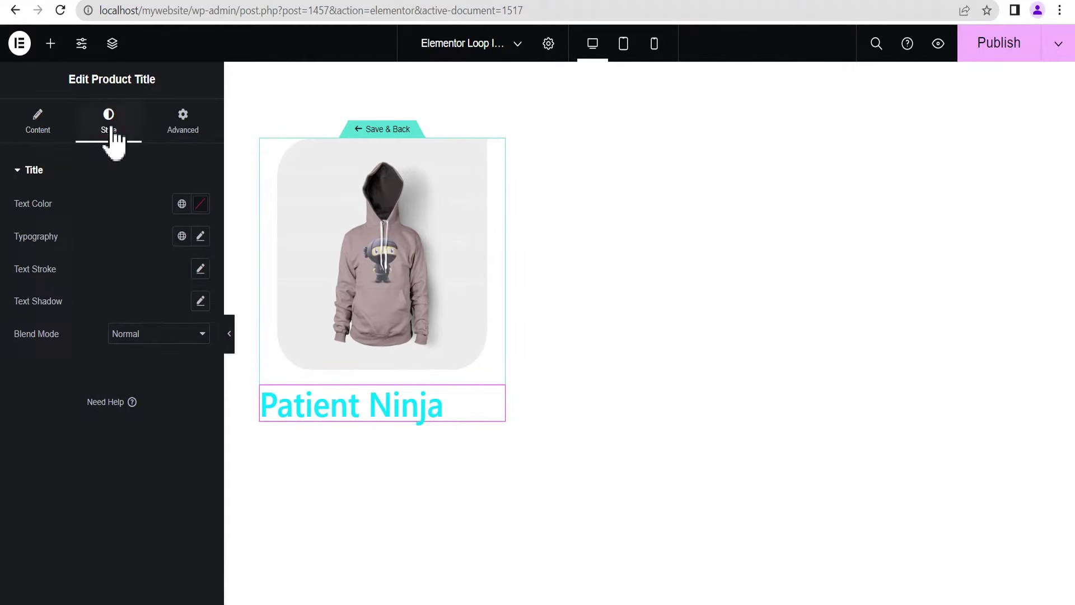
click(200, 235)
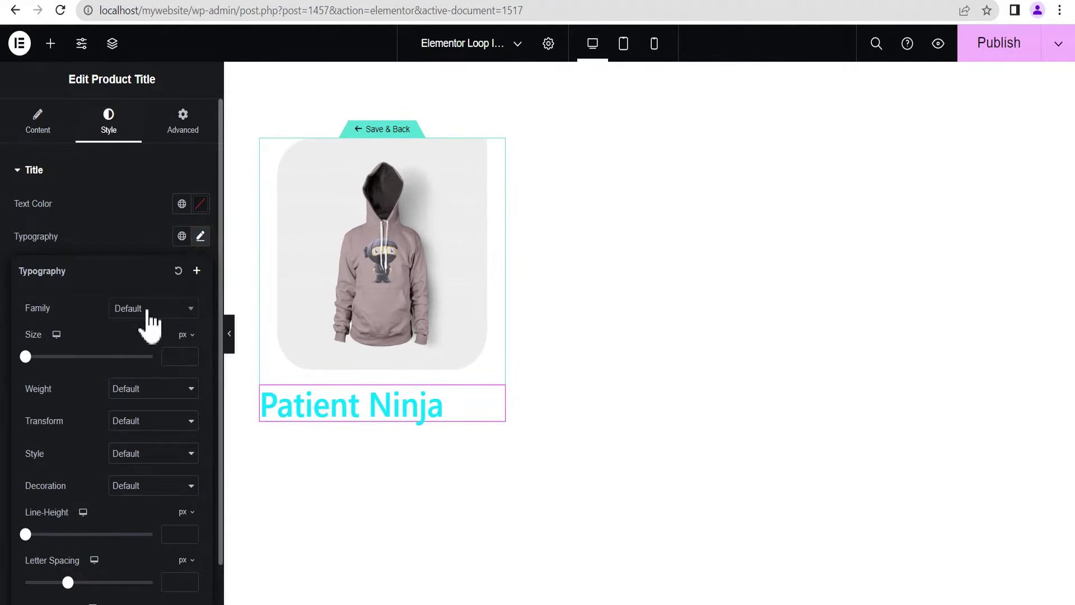
click(178, 356)
text(18)
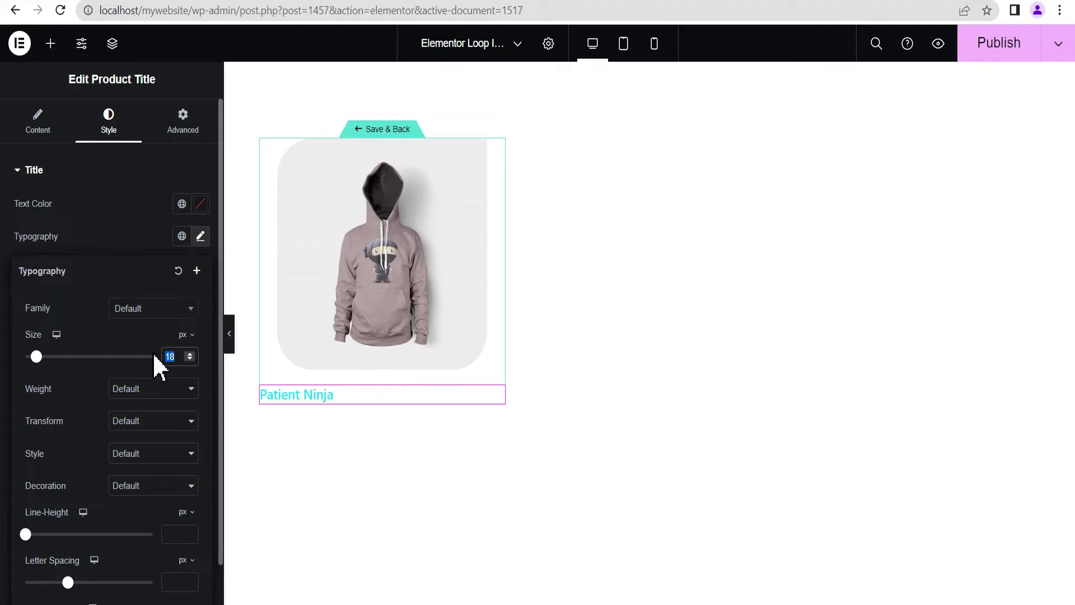
text(25)
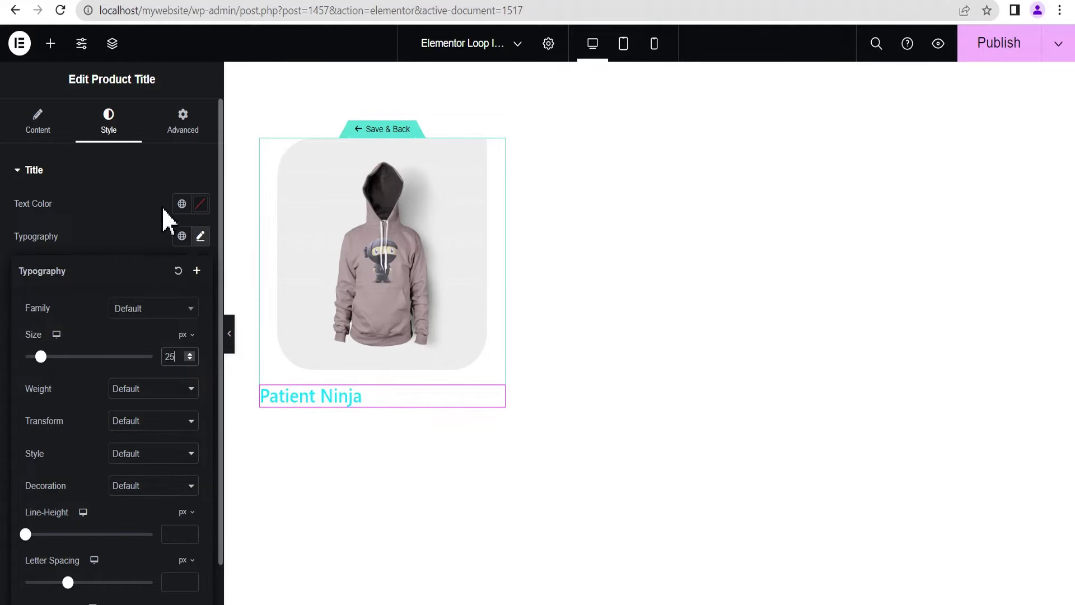
Set the product title's text color to black and center its alignment.
click(200, 204)
drag(224, 374, 199, 384)
click(91, 208)
click(37, 124)
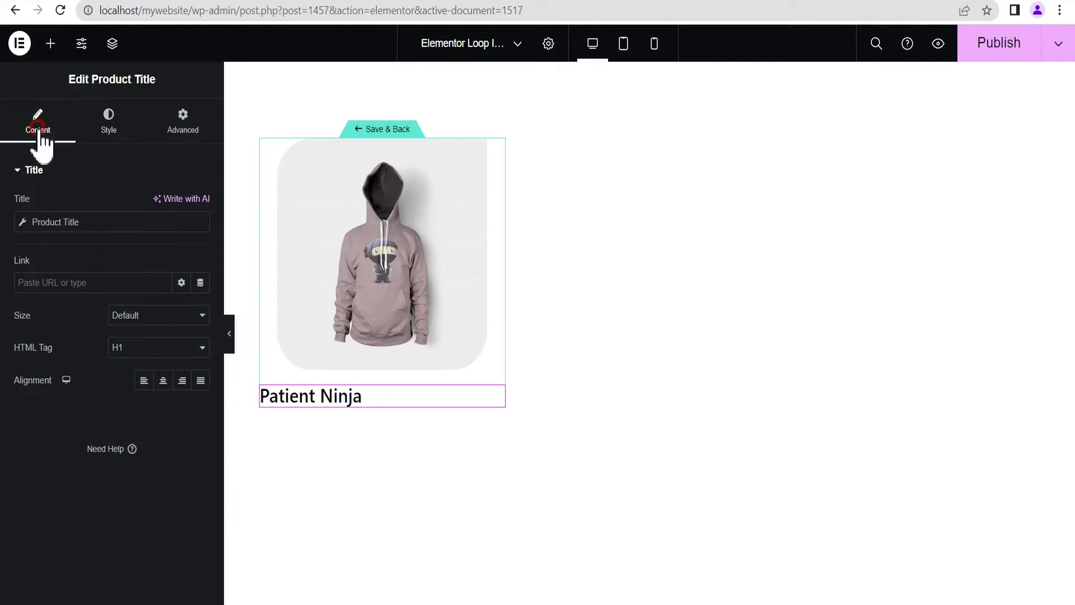
click(163, 381)
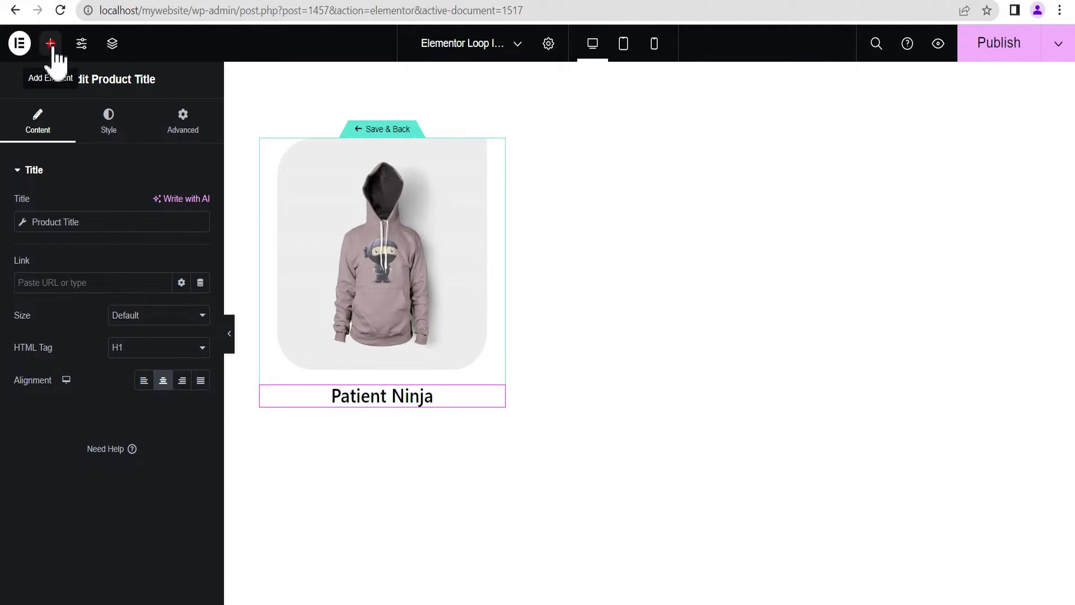
Add a Product Price widget below the product title and set the regular price color to black.
click(50, 44)
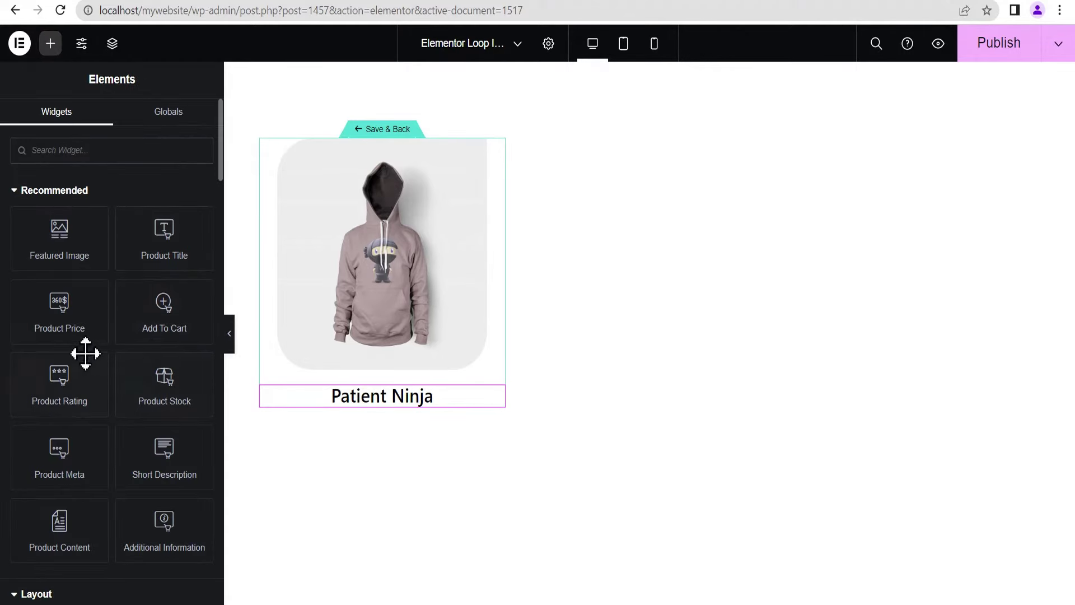
drag(50, 310, 371, 415)
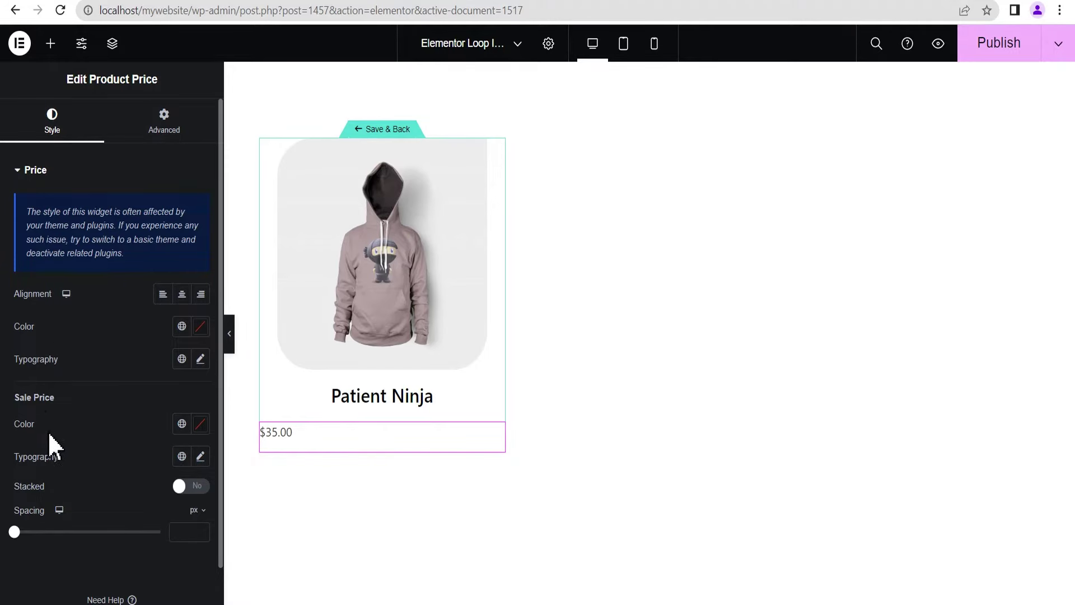
click(201, 327)
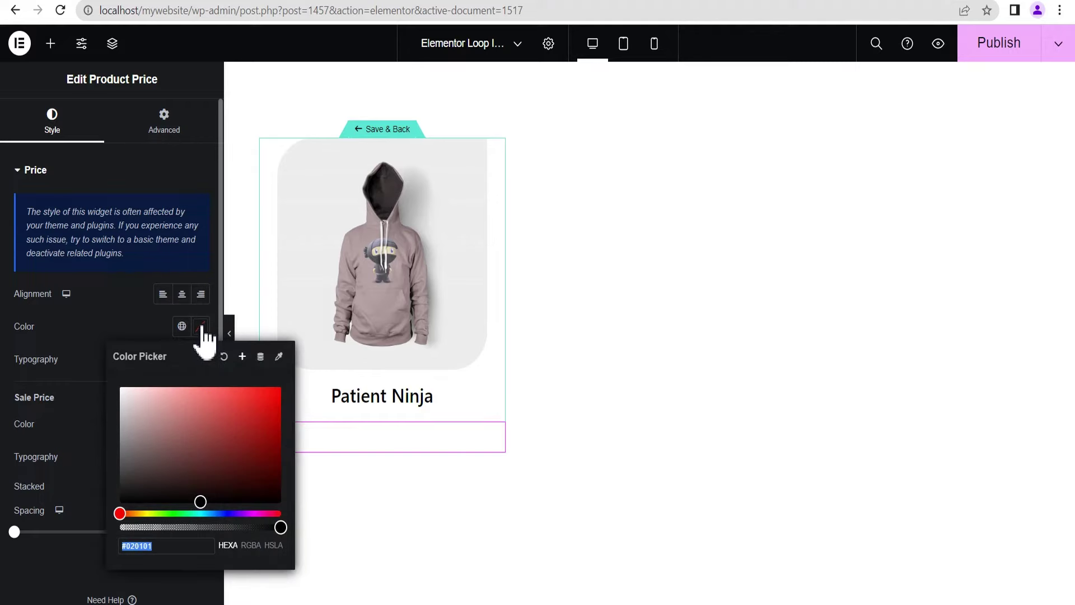
click(201, 502)
click(91, 338)
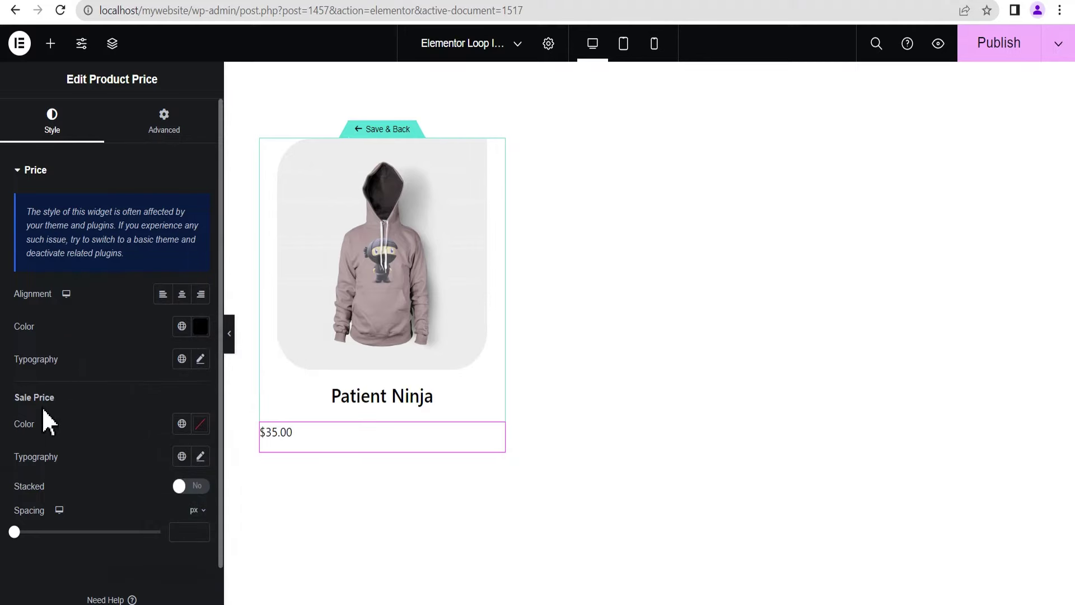
Set the sale price color of the Product Price widget to #050505.
click(201, 424)
drag(199, 342, 130, 341)
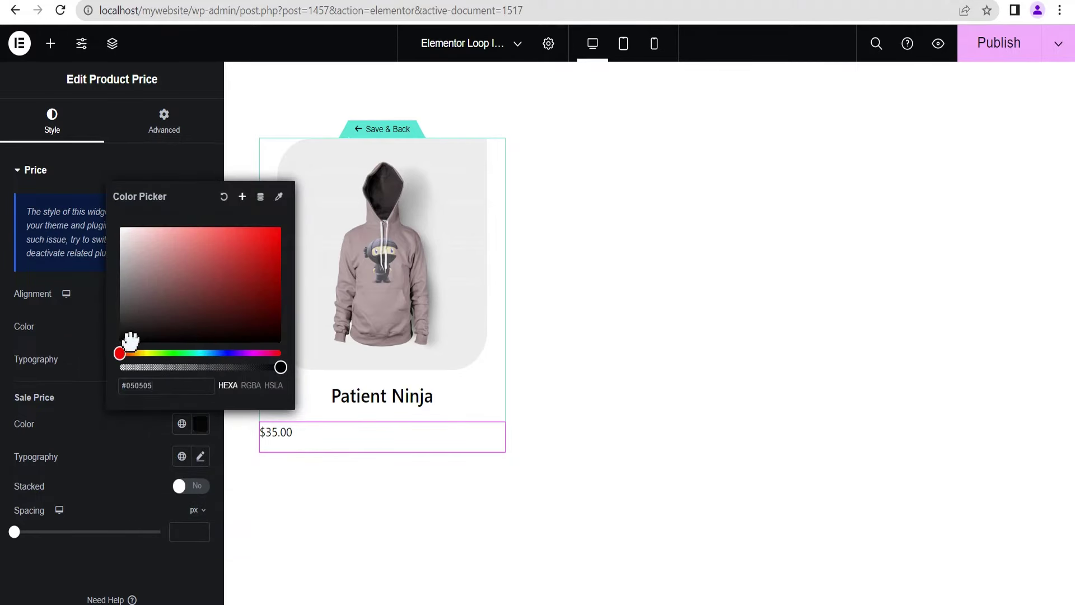
click(66, 412)
Set the regular price's font size to 18 px and adjust the sale price's font size.
click(200, 361)
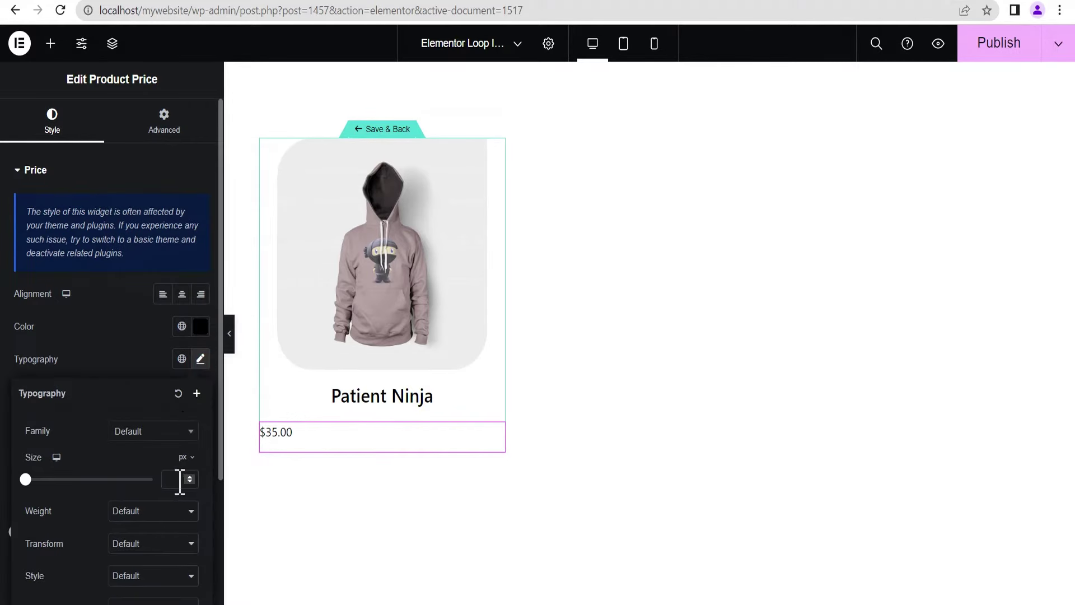
text(16)
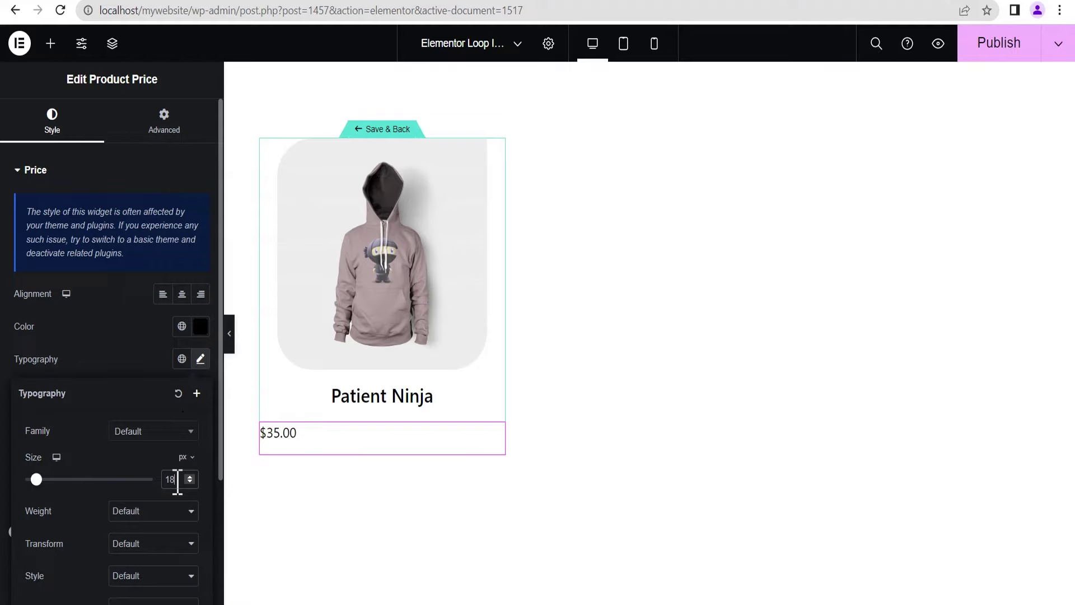
click(140, 367)
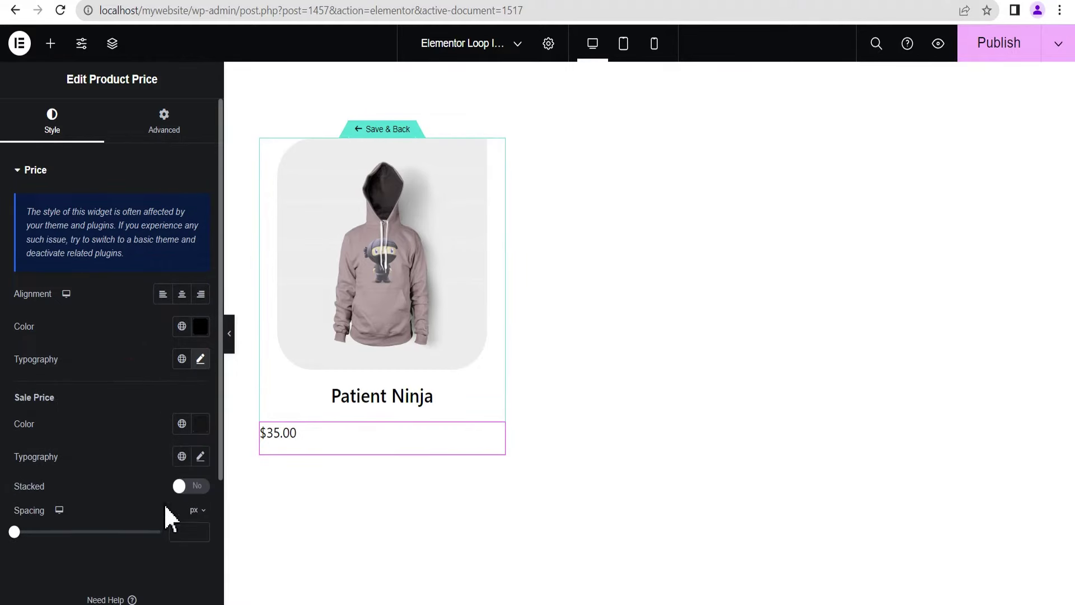
click(201, 456)
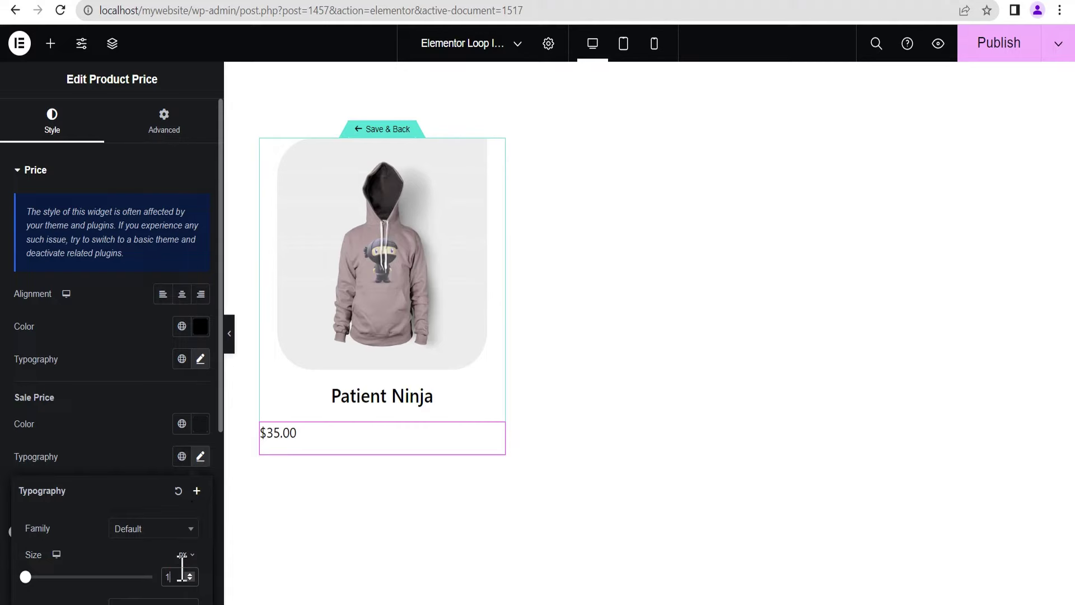
click(122, 426)
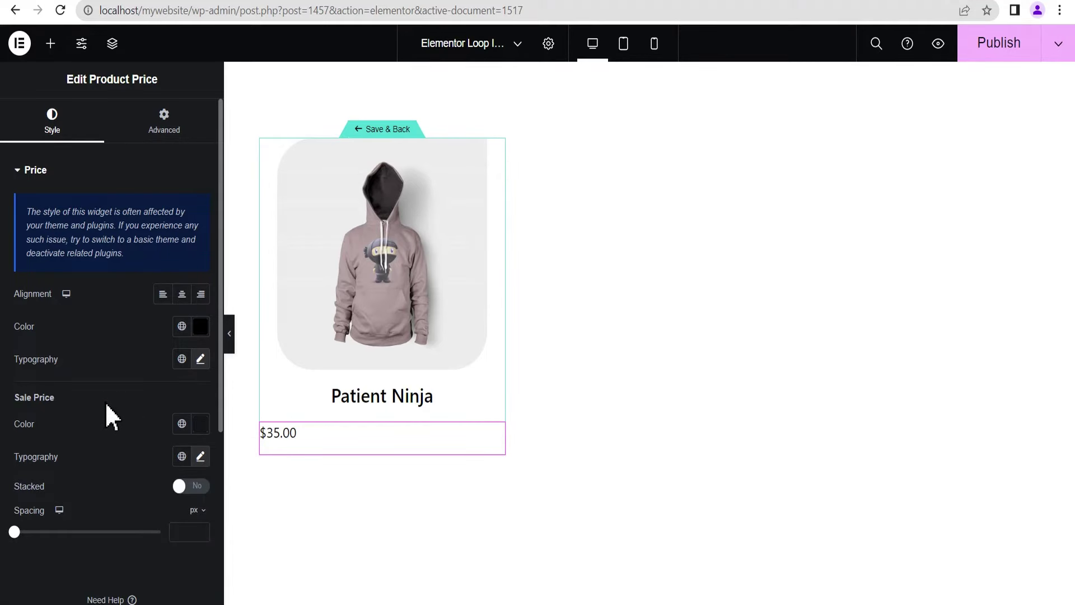
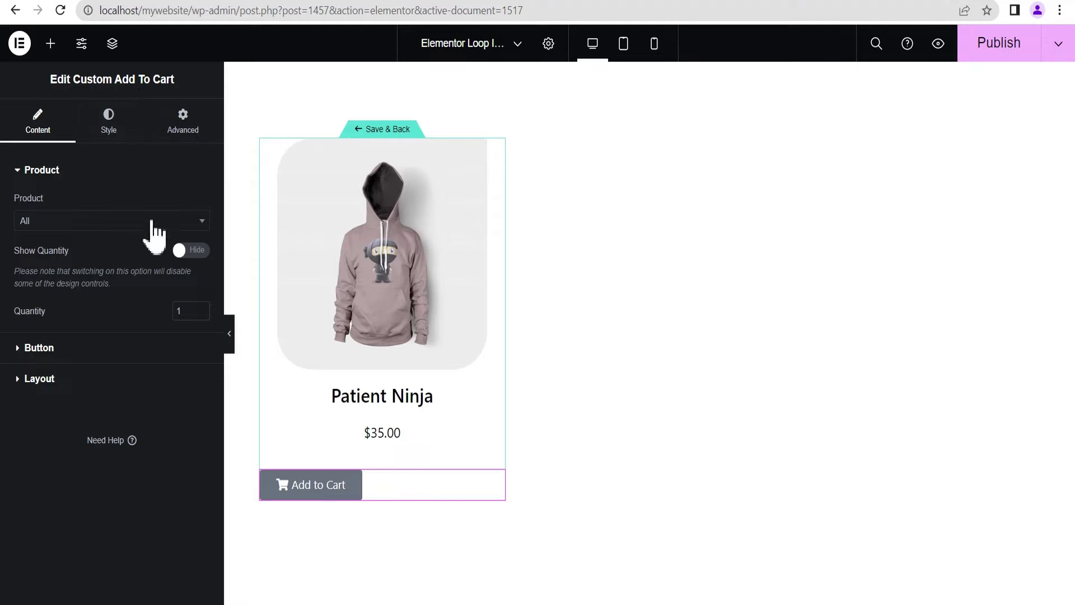
Remove the icon from the Custom Add To Cart button and center the button.
click(66, 351)
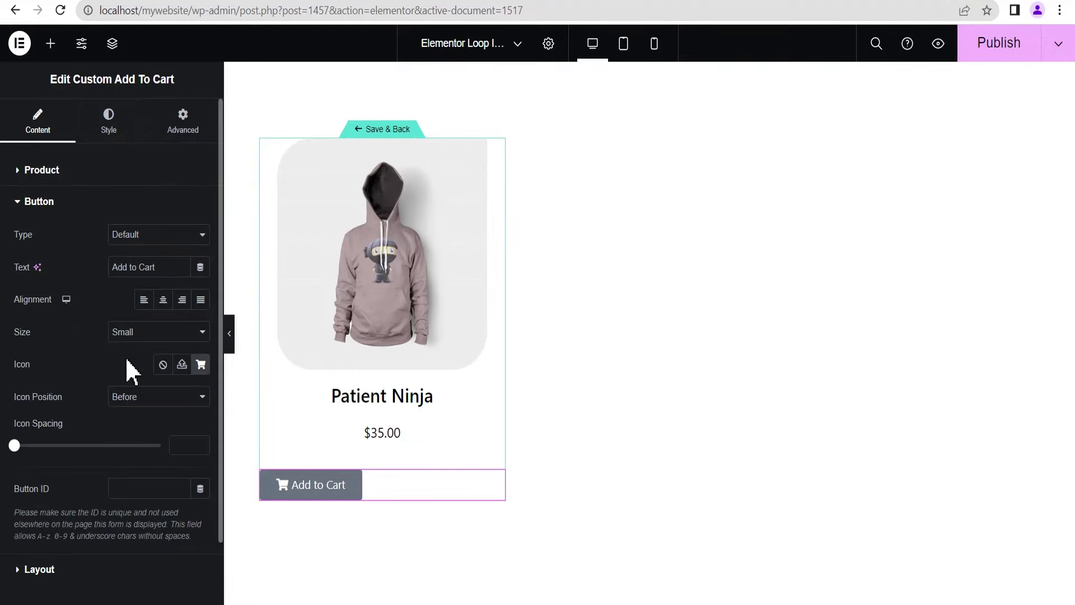
click(162, 366)
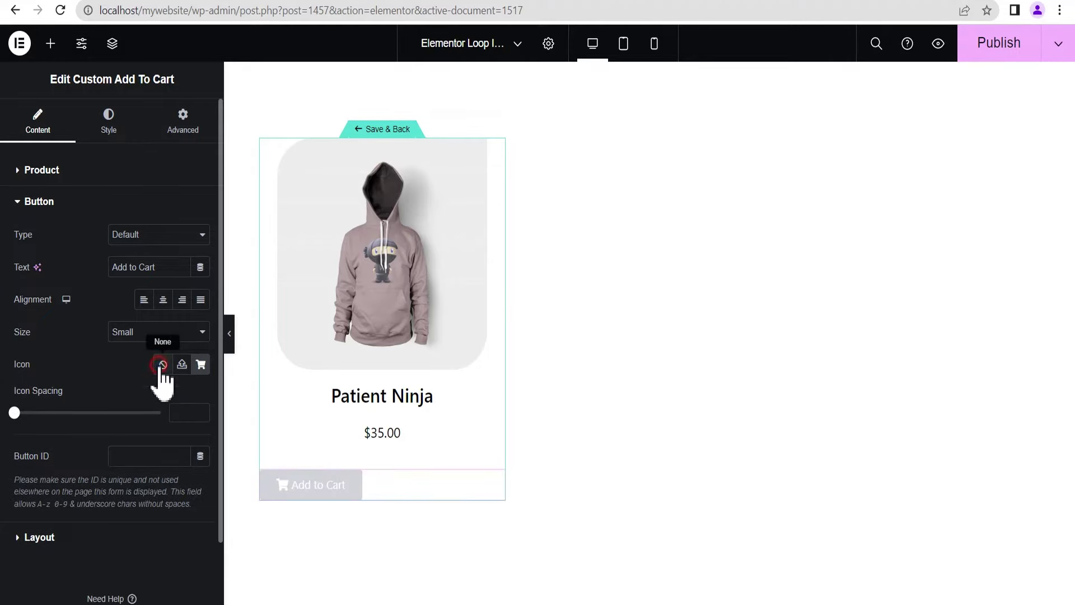
click(163, 300)
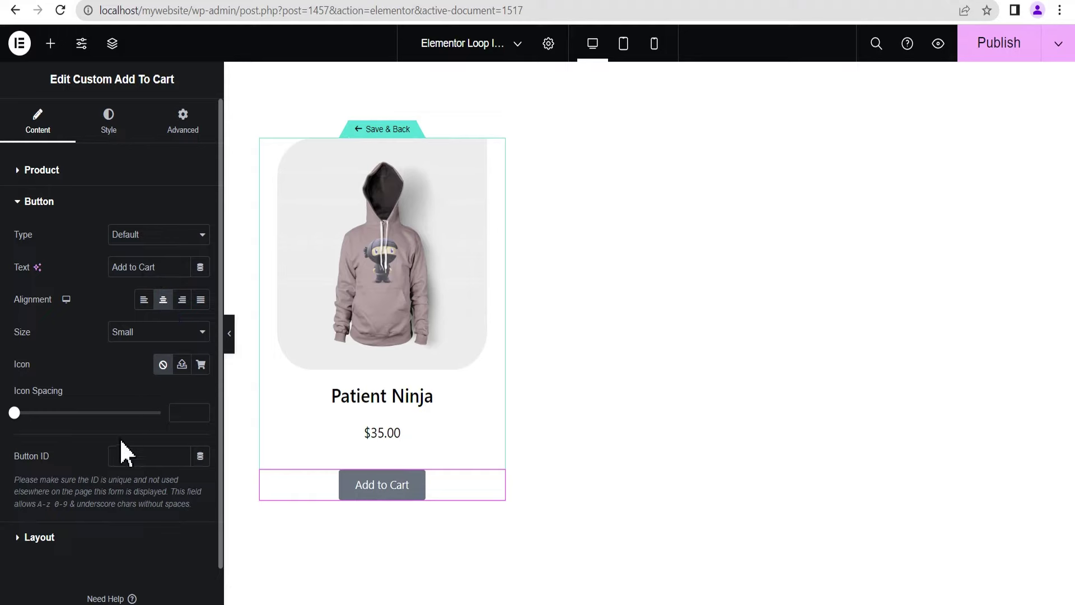
Set the Add to Cart button's normal background color to #000000.
click(107, 126)
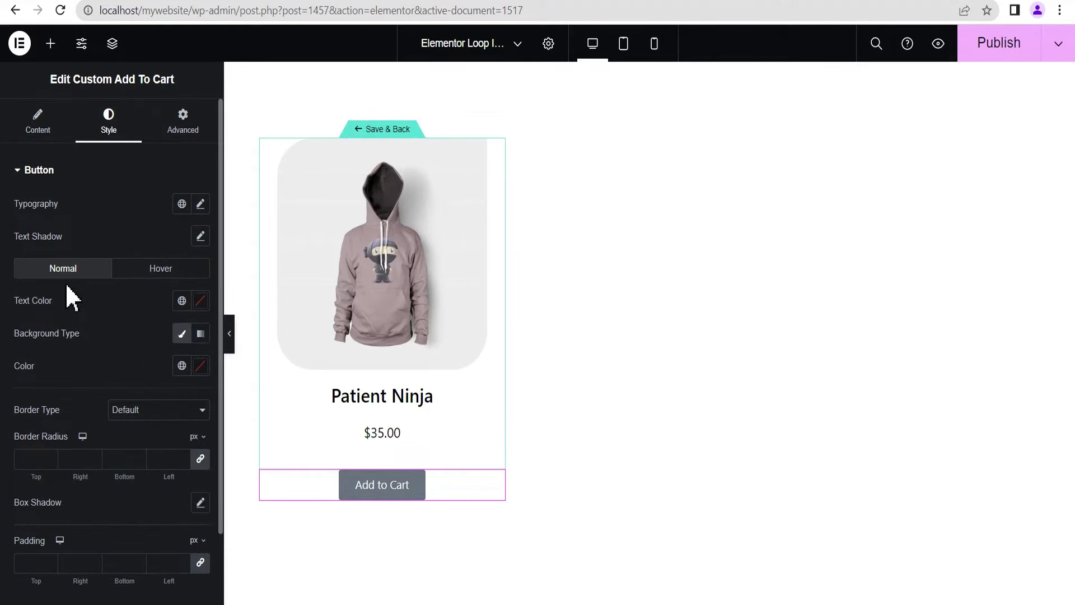
click(200, 366)
drag(202, 276, 206, 302)
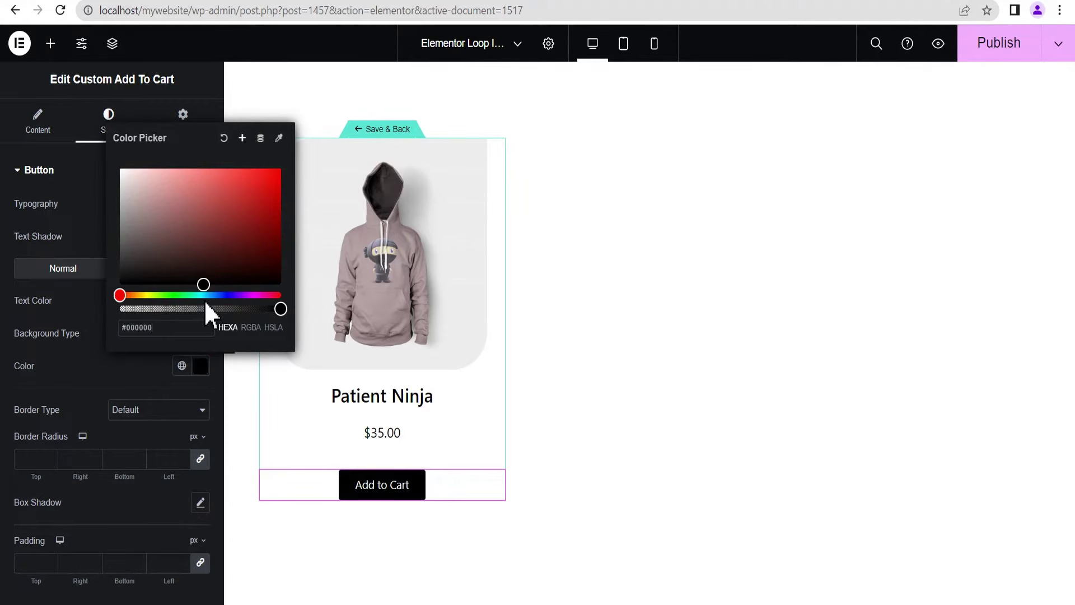
click(41, 455)
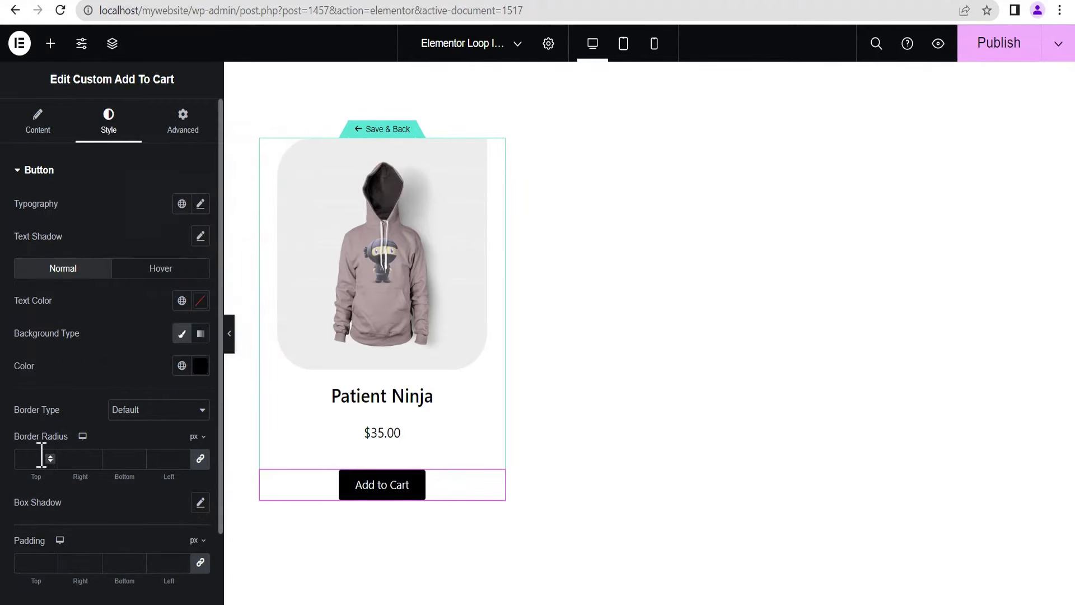
Set the Add to Cart button's border radius to 0 and its padding to 10 px top and bottom, 40 px right and left.
click(201, 460)
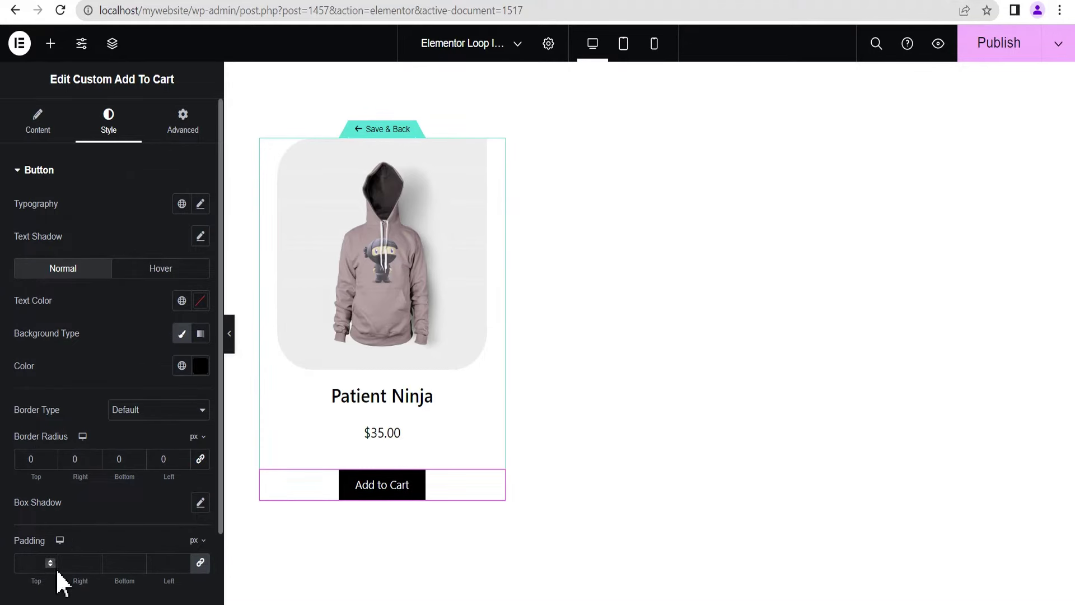
click(200, 563)
click(31, 563)
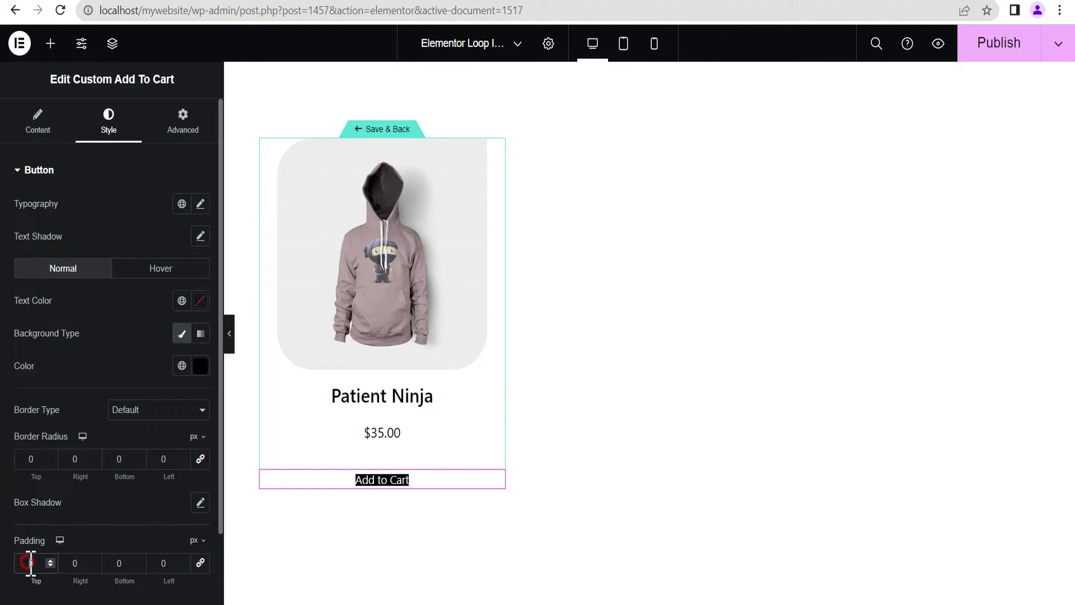
text(10)
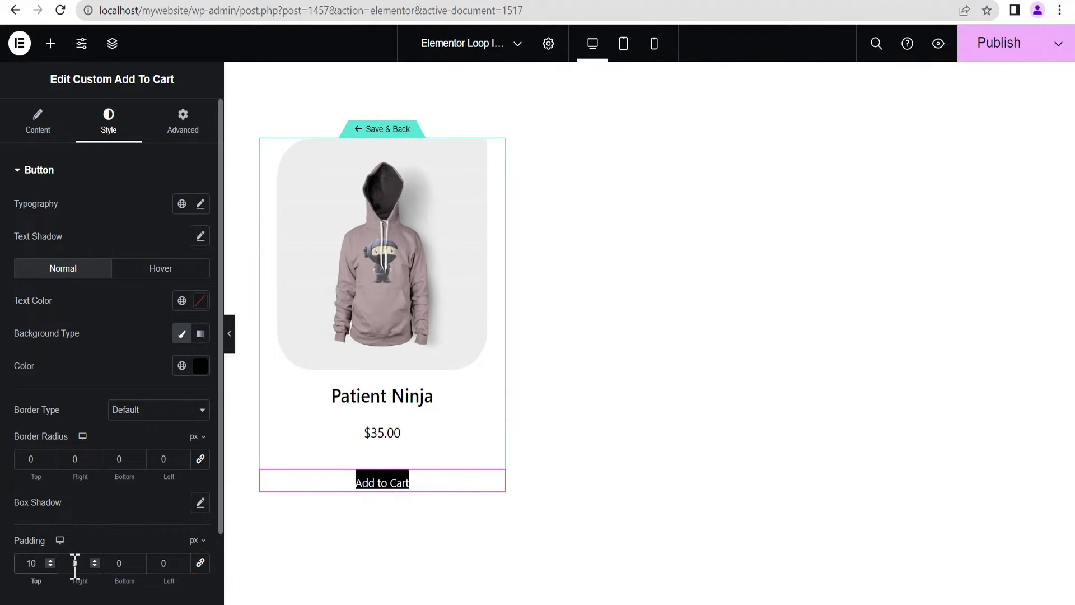
click(75, 563)
text(40)
click(115, 562)
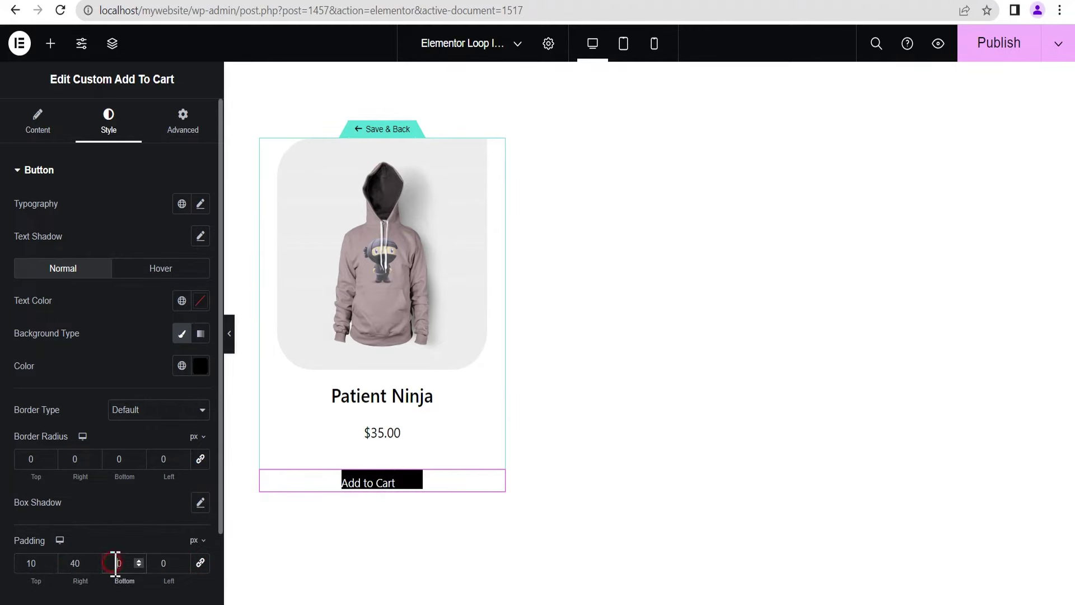
text(10)
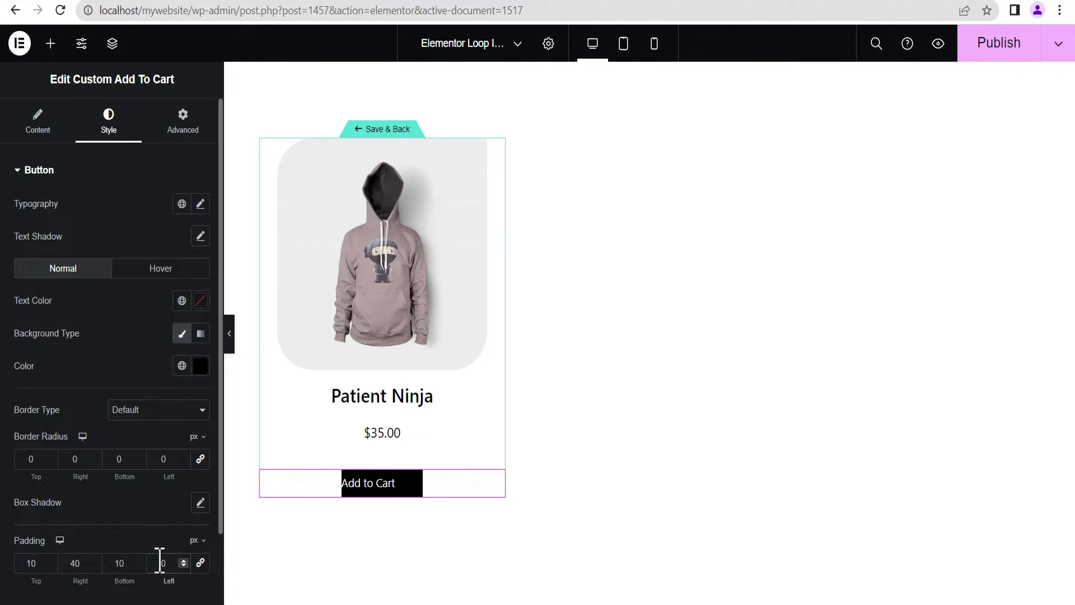
text(40)
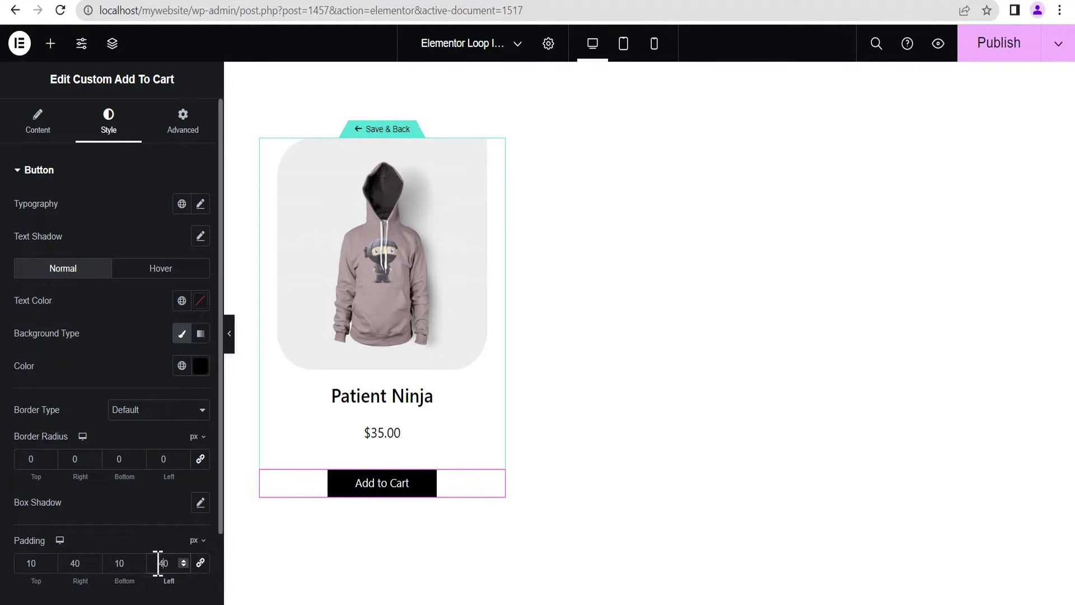
Set the Add to Cart button's hover background color to #FF0A0A and preview the loop item without the editing panel.
click(159, 271)
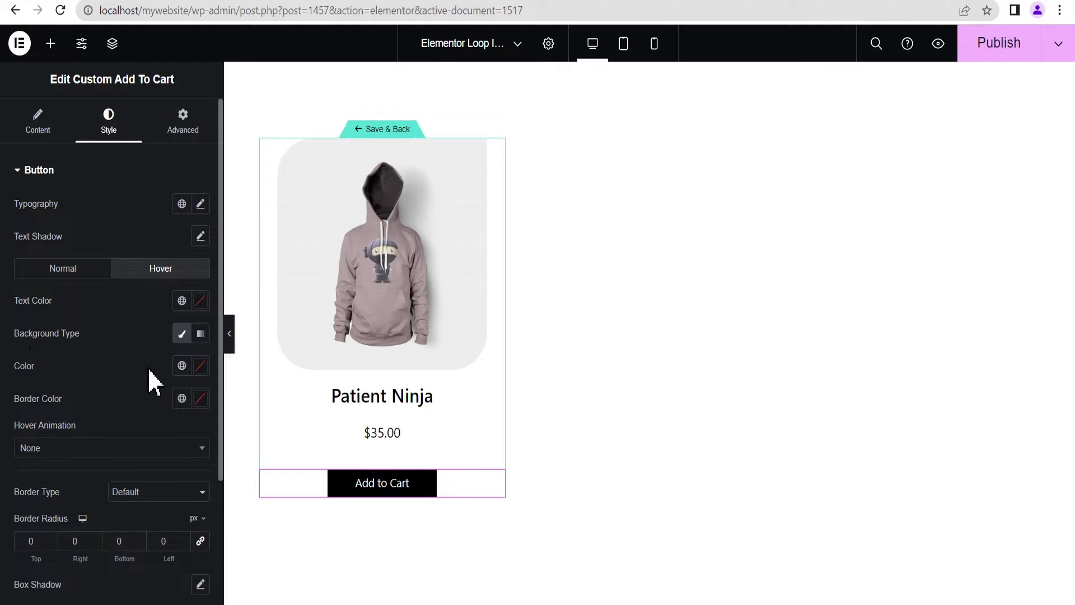
click(200, 366)
click(268, 169)
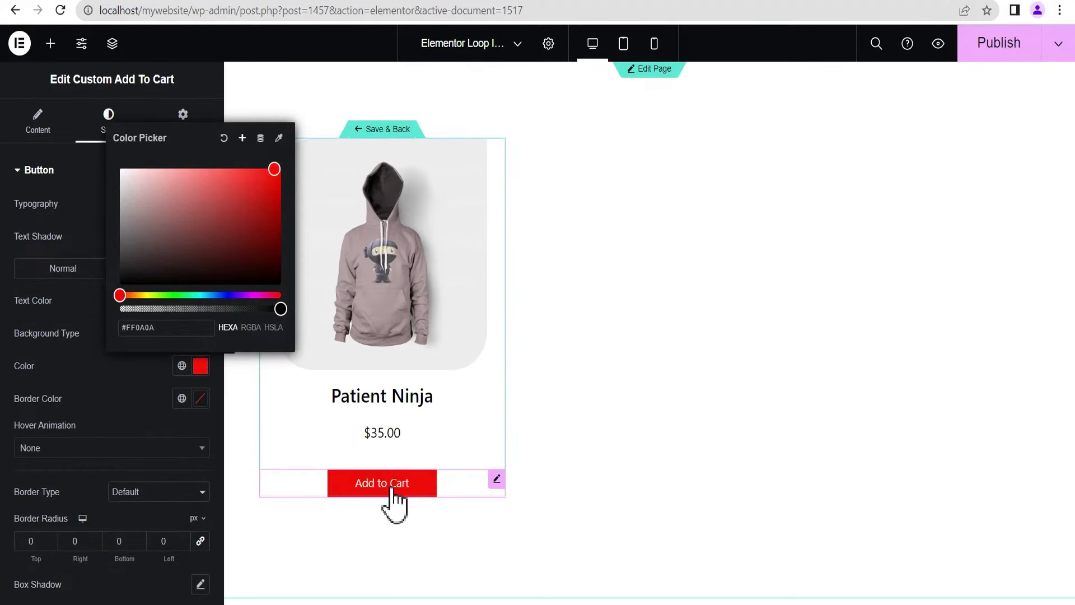
click(199, 364)
click(229, 341)
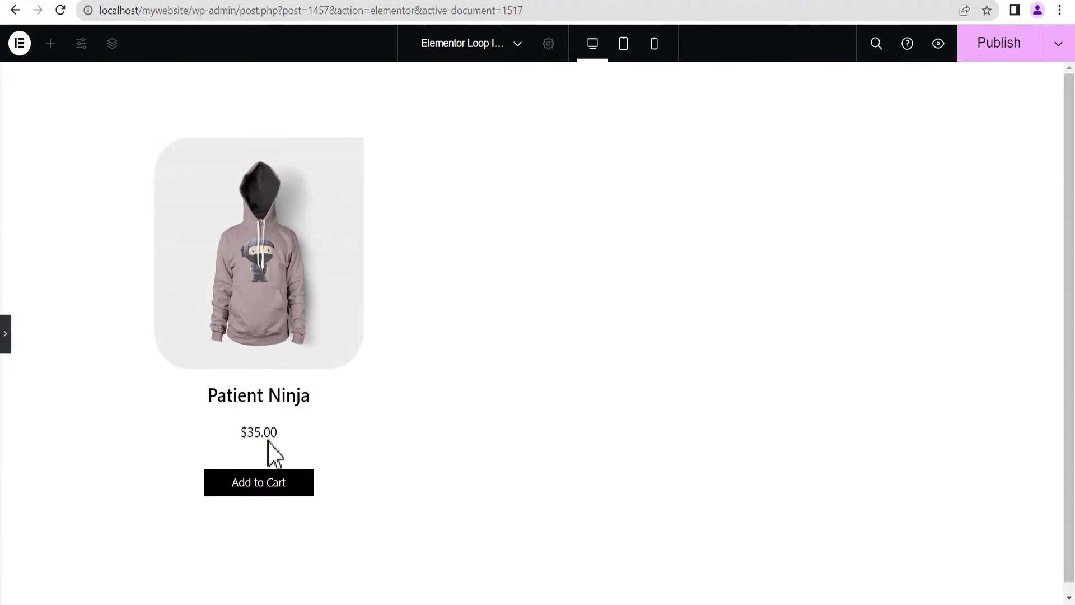
click(5, 334)
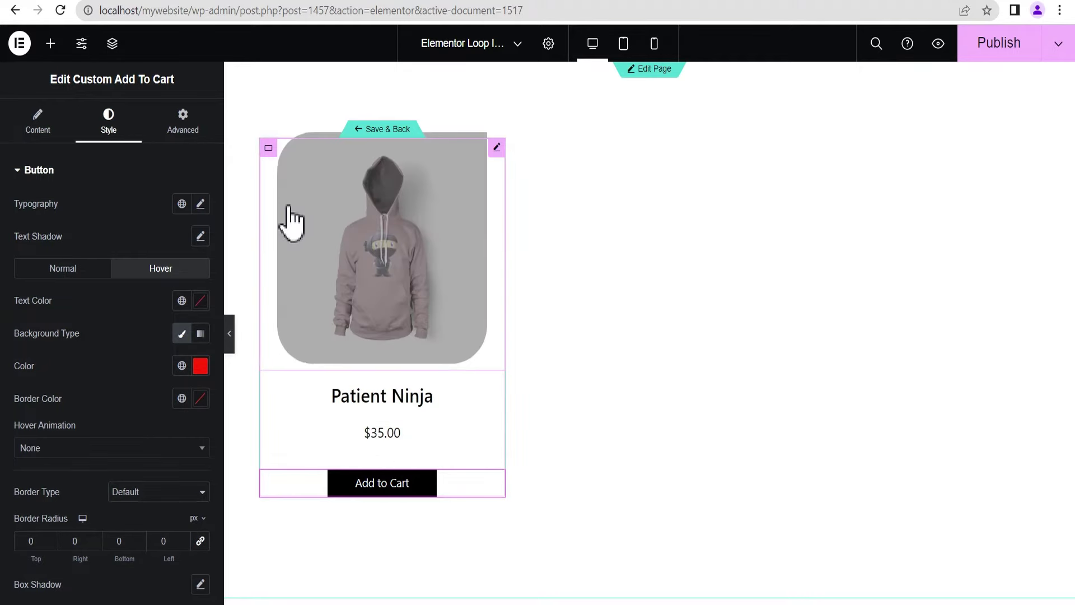
Set the loop item container's gap between elements to 10 px and preview the result.
click(270, 150)
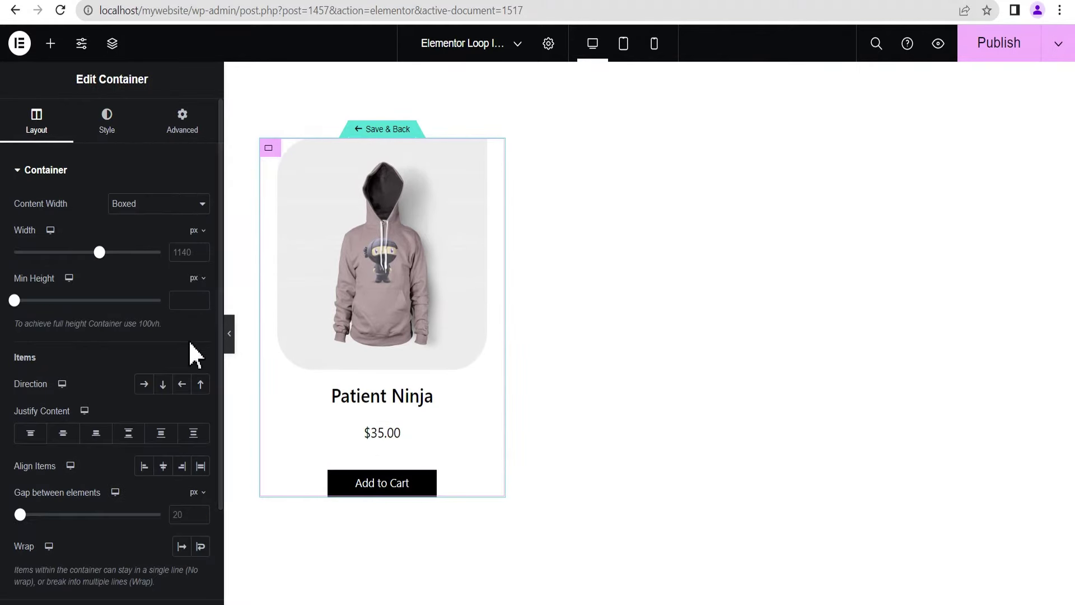
click(180, 514)
text(10)
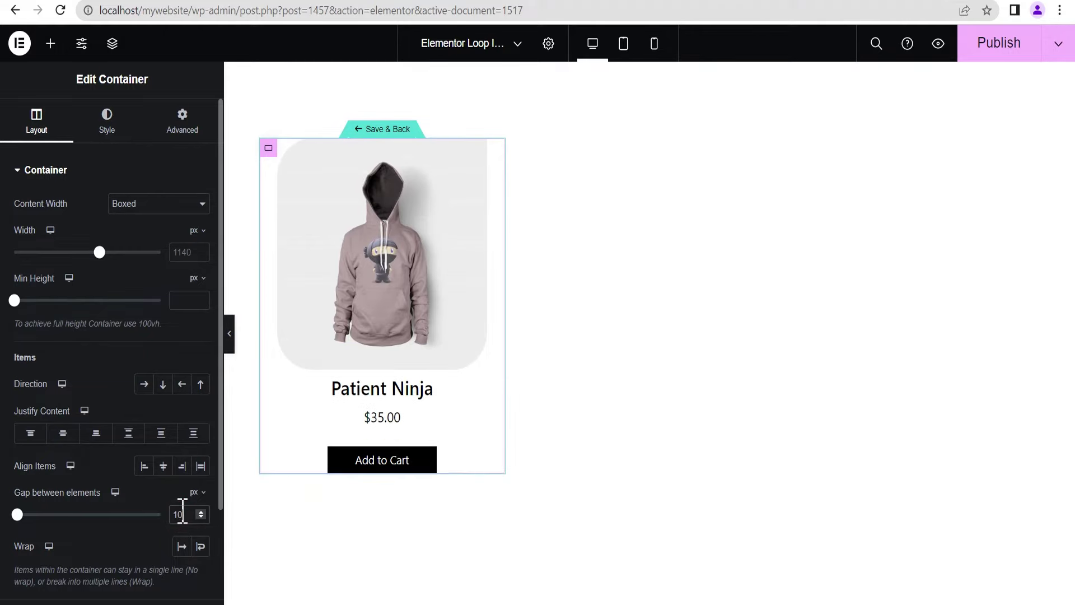
click(231, 347)
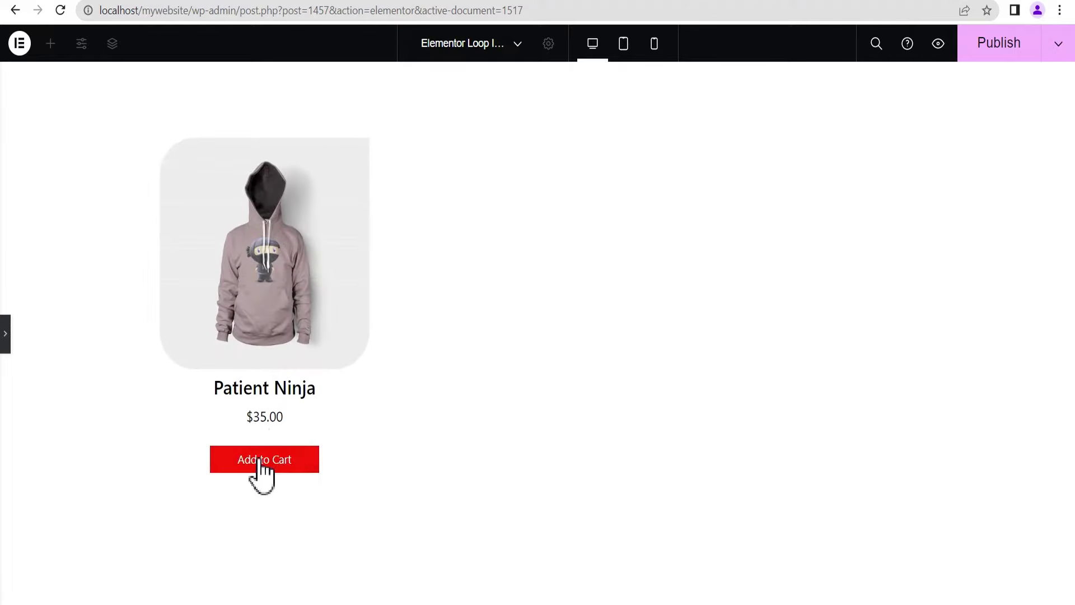
click(4, 336)
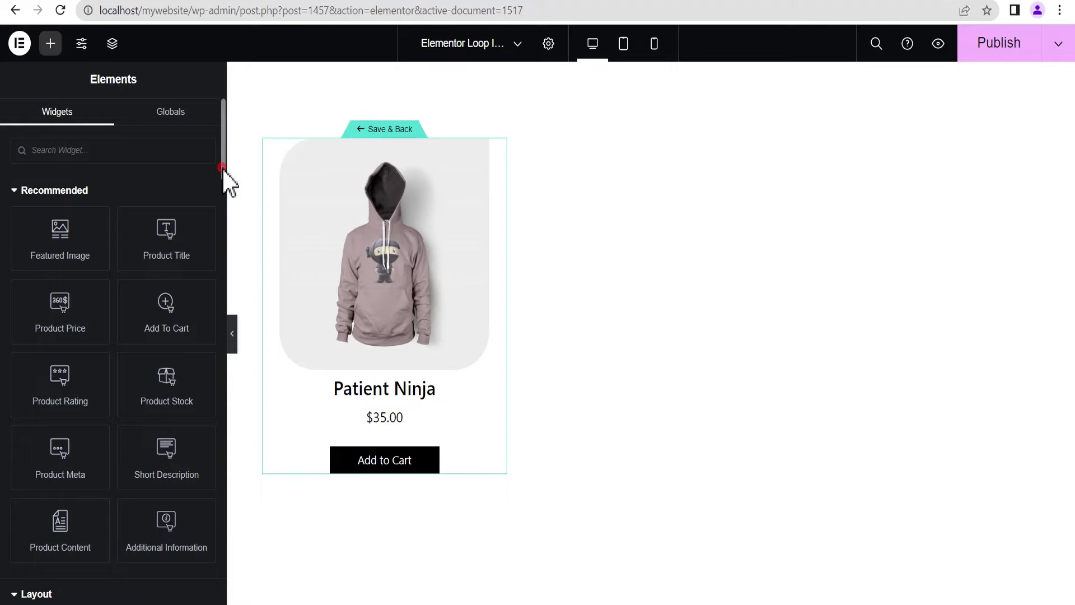
Add a Heading widget between the product image and the product title with the text "Sale".
scroll(217, 252, down, 8)
drag(55, 334, 377, 381)
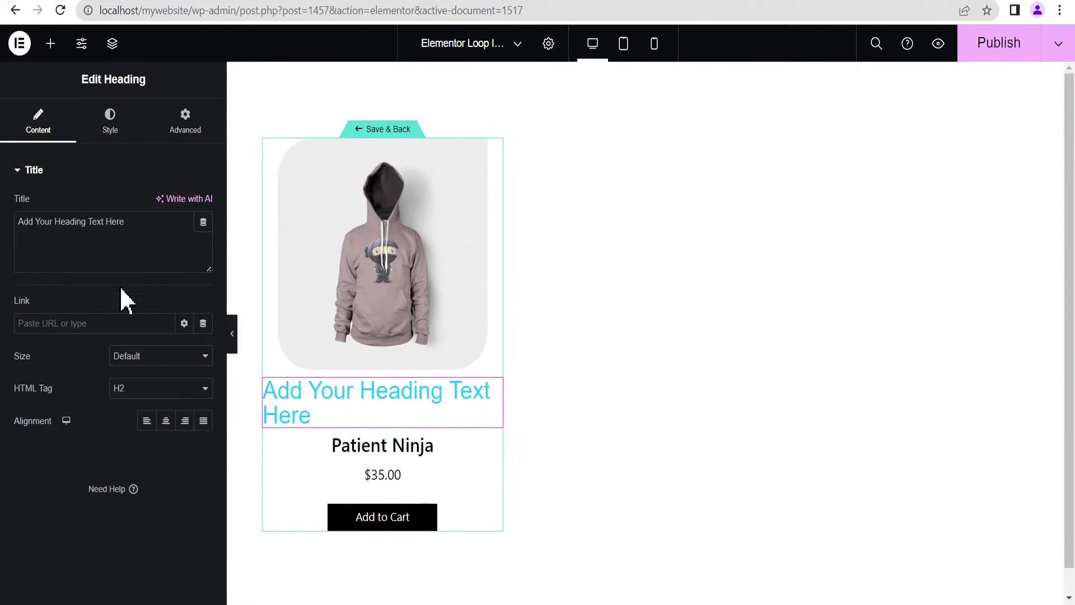
drag(137, 223, 3, 235)
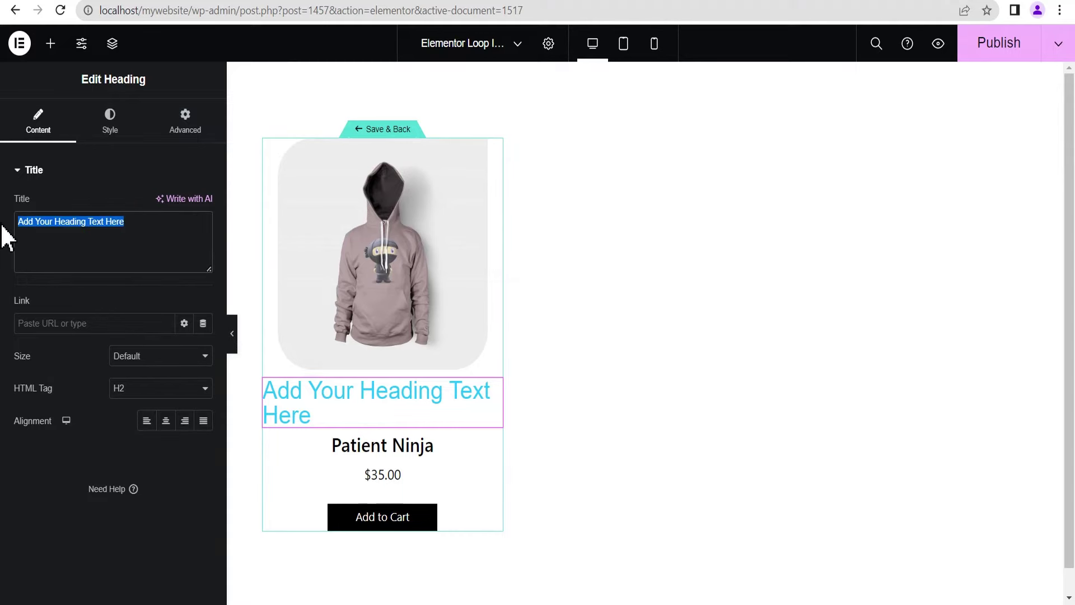
text(Sale)
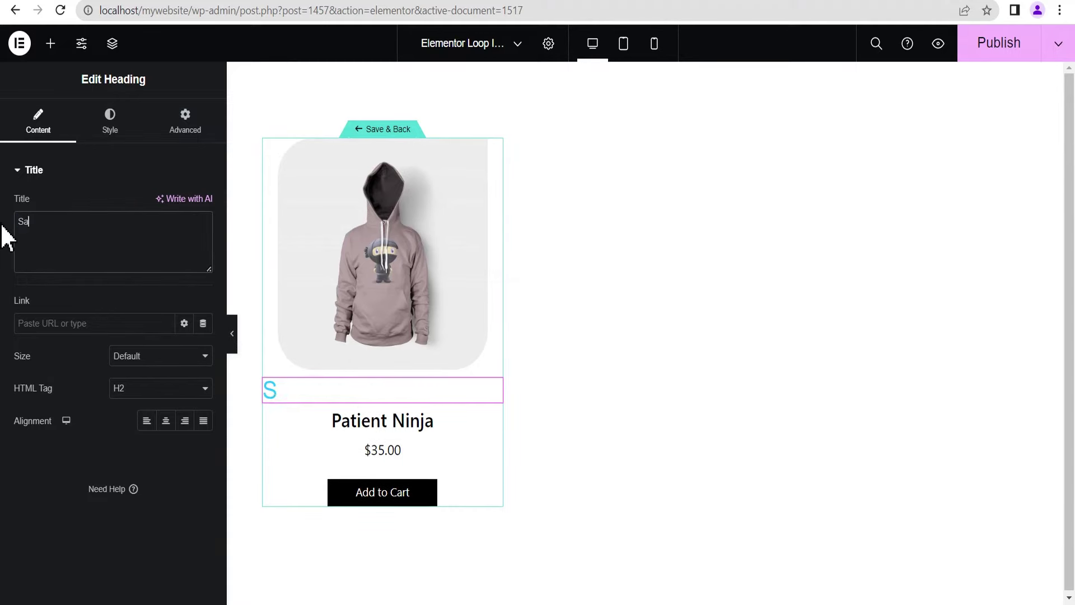
Set the Sale heading's text color to #F60101 and its font size to 16 px.
click(110, 124)
click(204, 203)
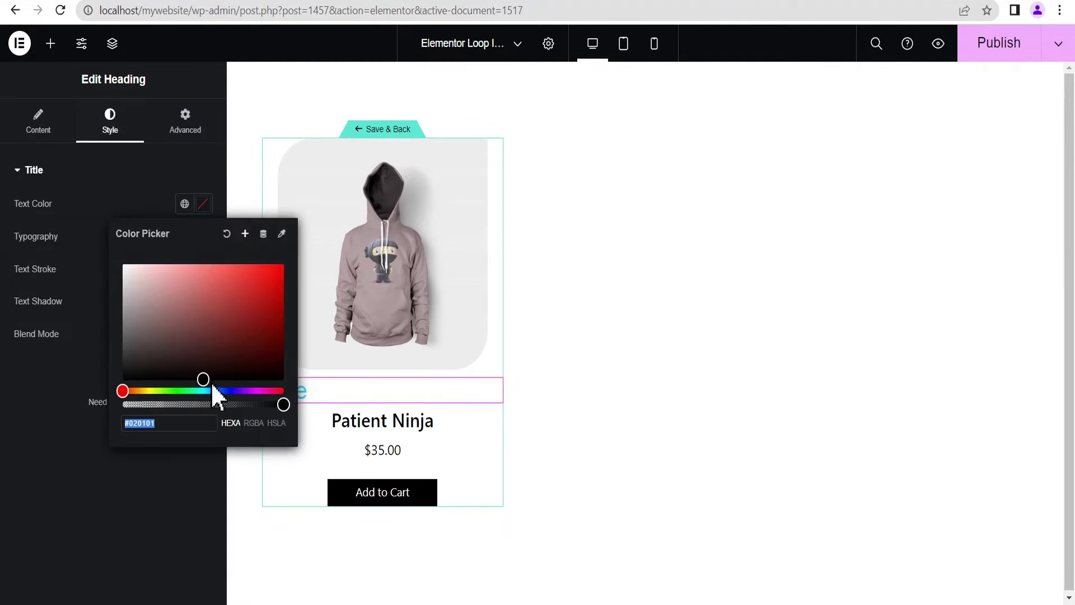
drag(204, 377, 281, 271)
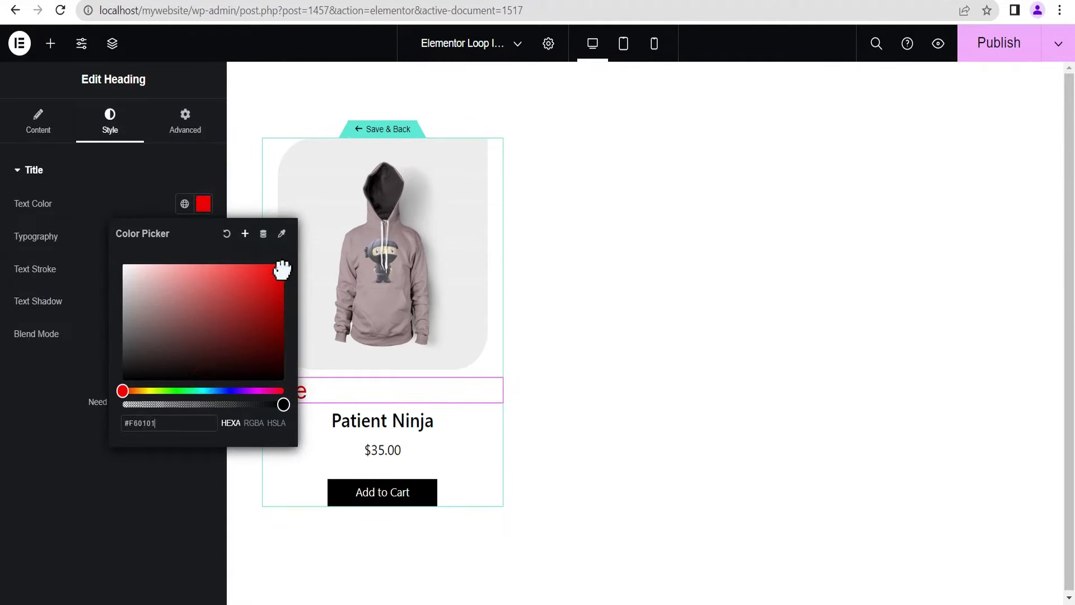
click(104, 193)
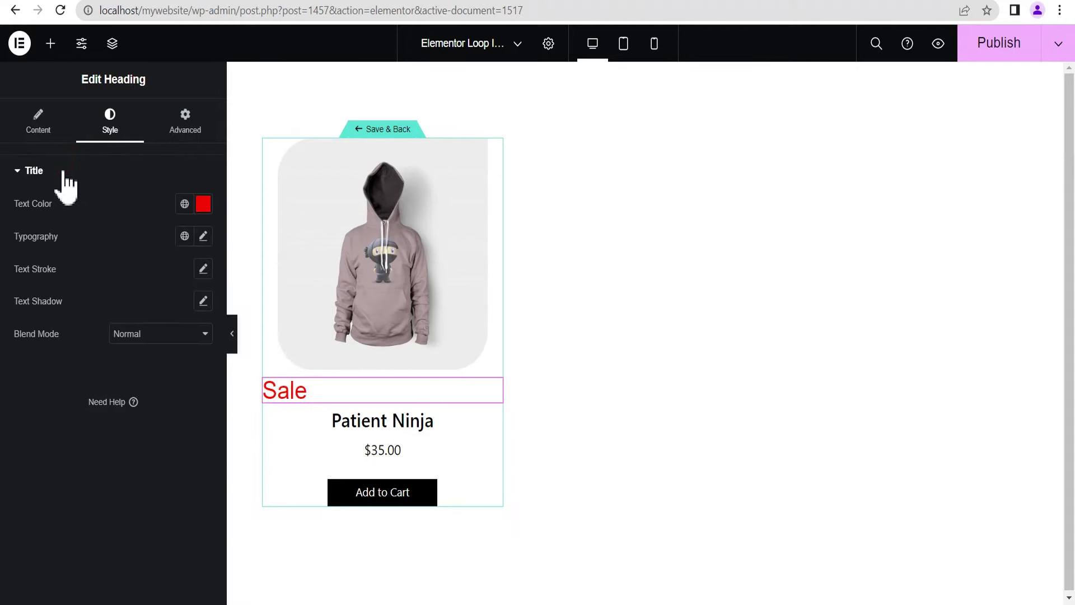
click(203, 236)
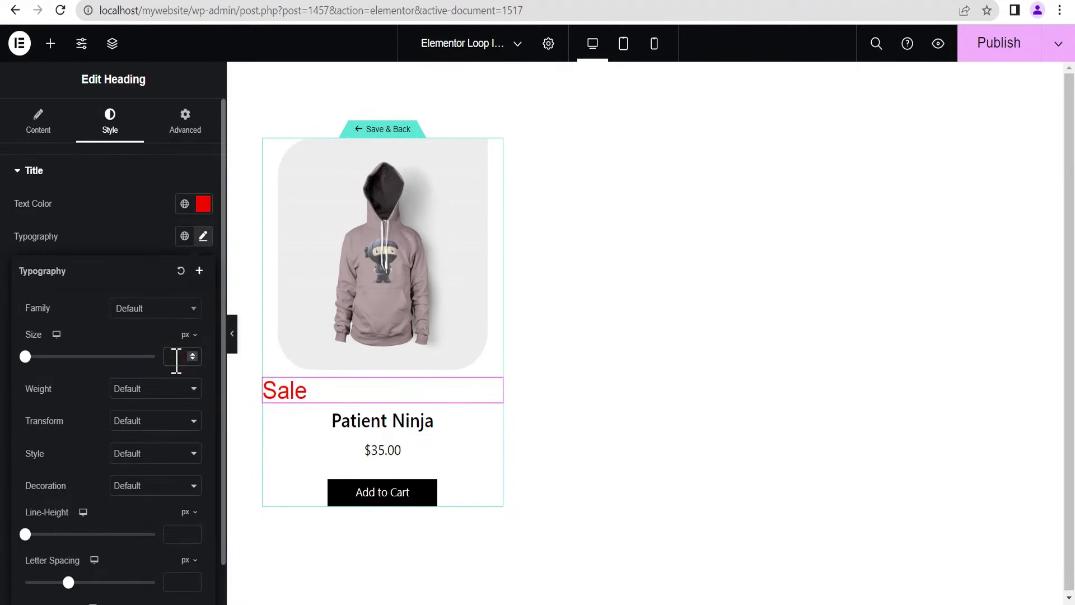
text(1)
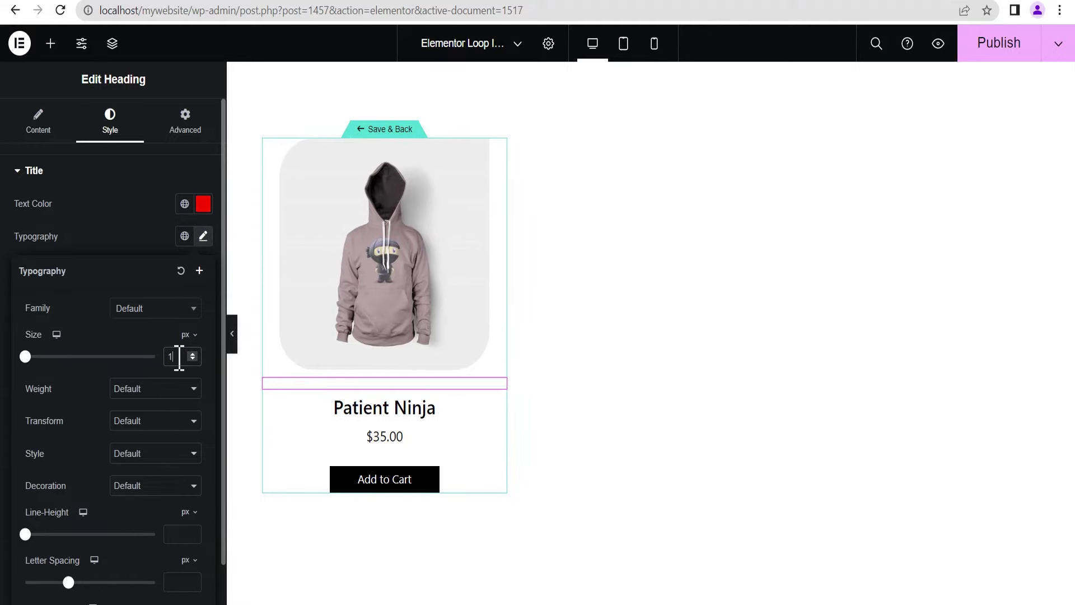
text(6)
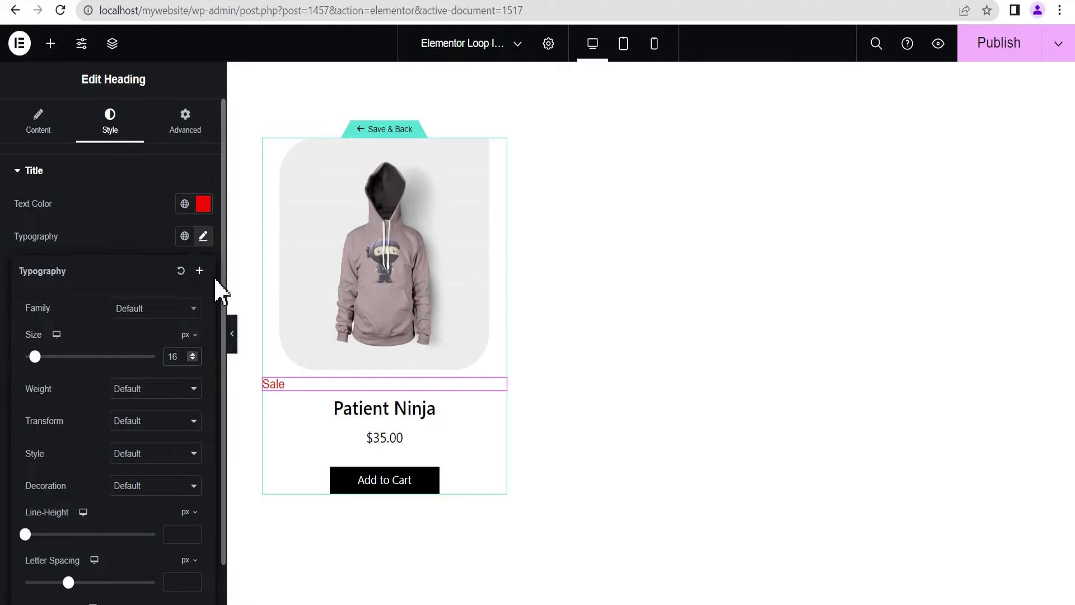
click(114, 198)
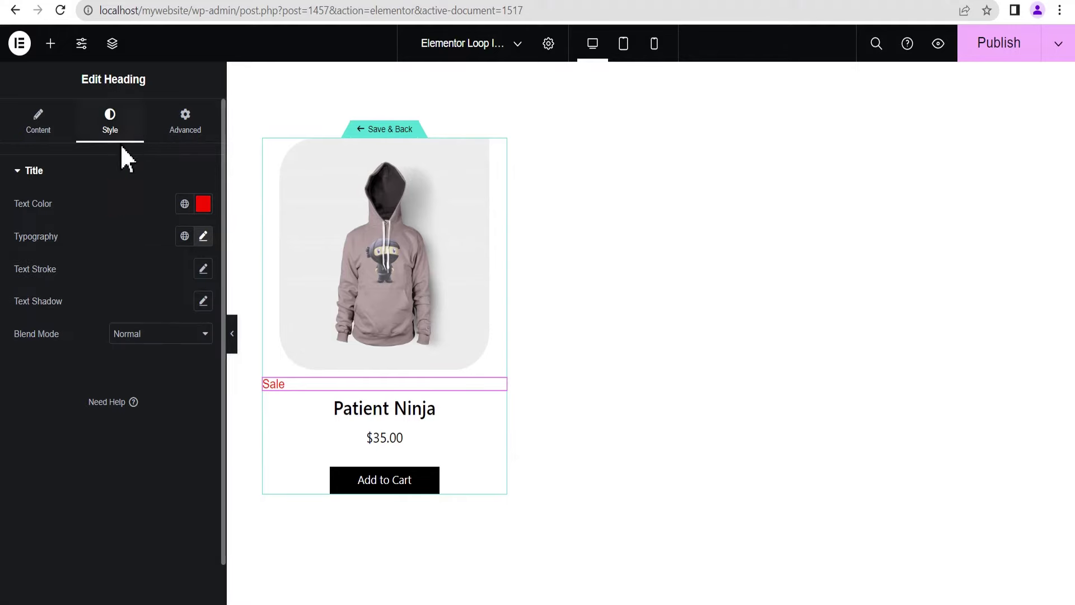
Align the Sale heading to the end and set its padding to 10 px top and bottom, 20 px right and left.
click(187, 130)
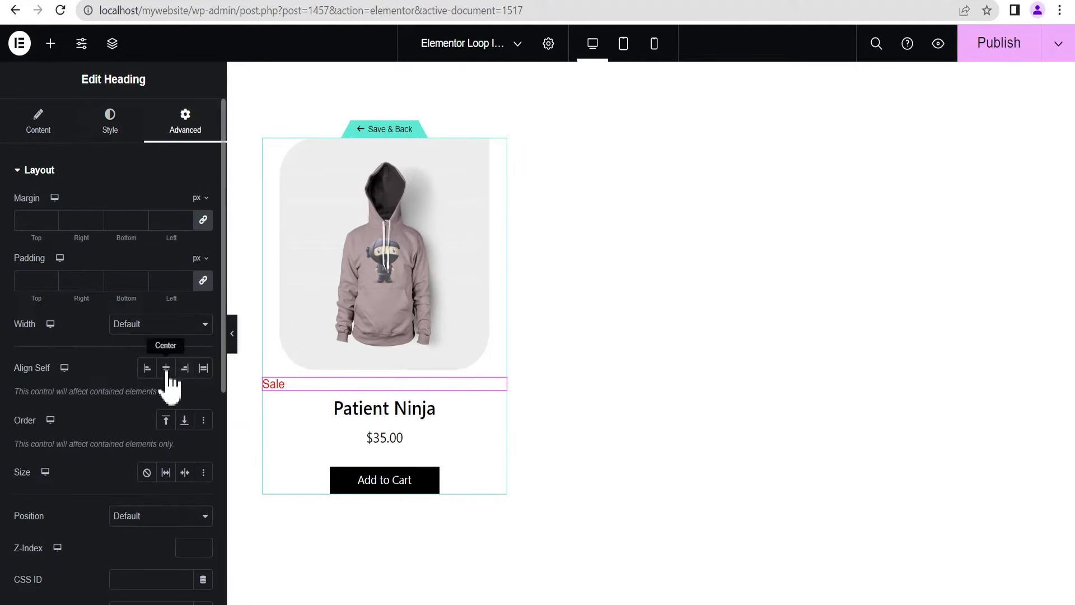
click(185, 370)
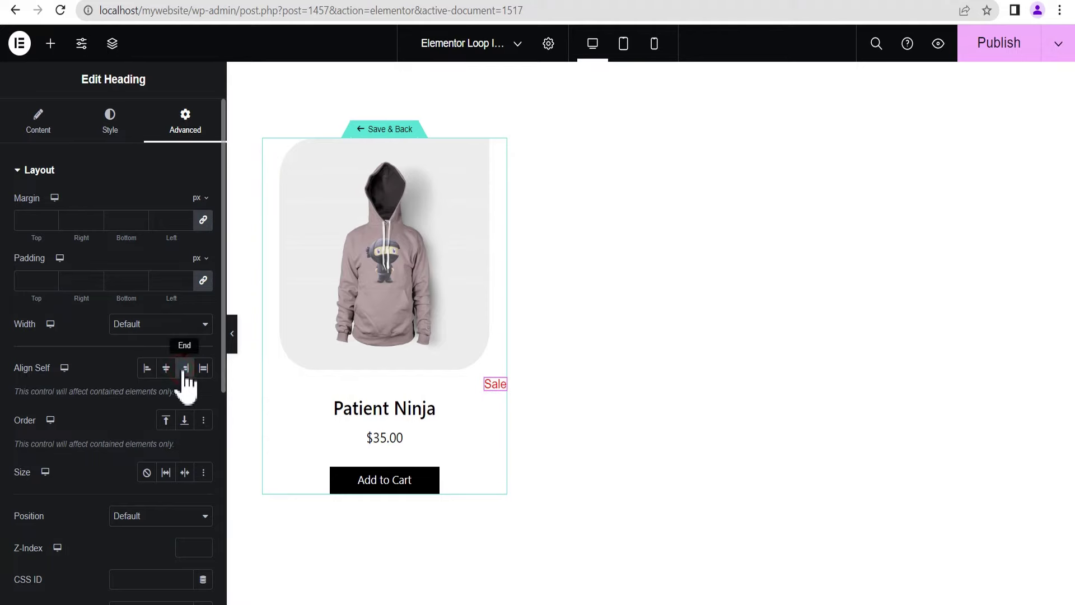
click(45, 280)
text(20)
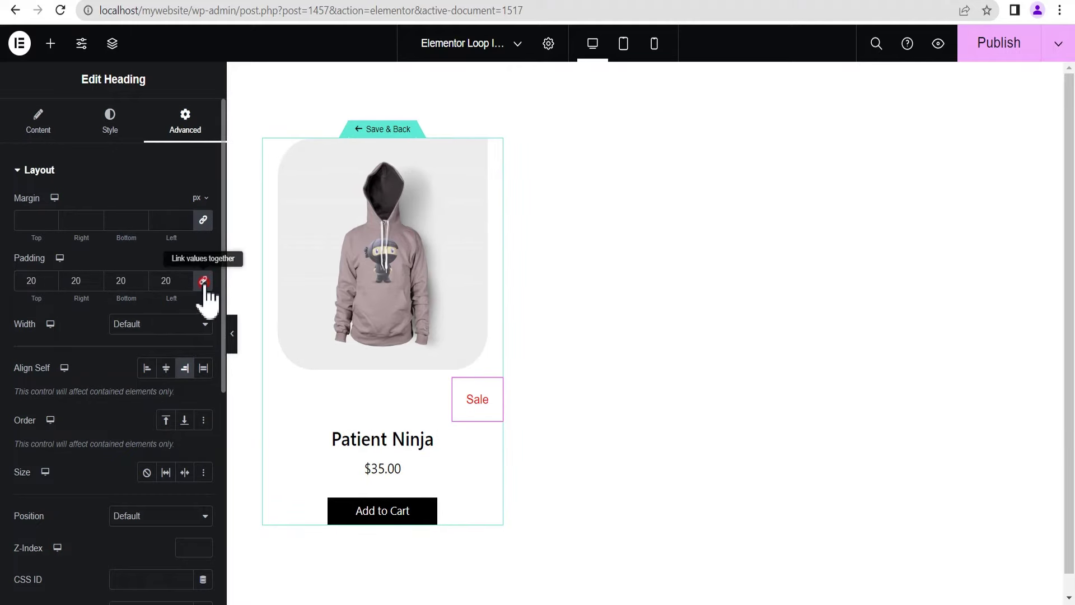
click(203, 280)
click(28, 280)
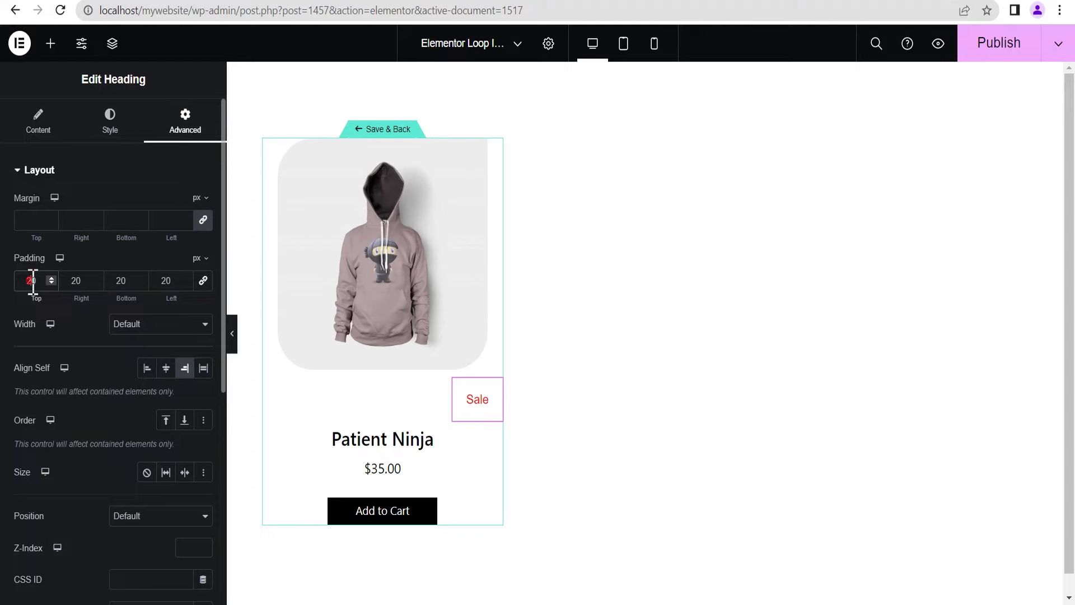
text(1)
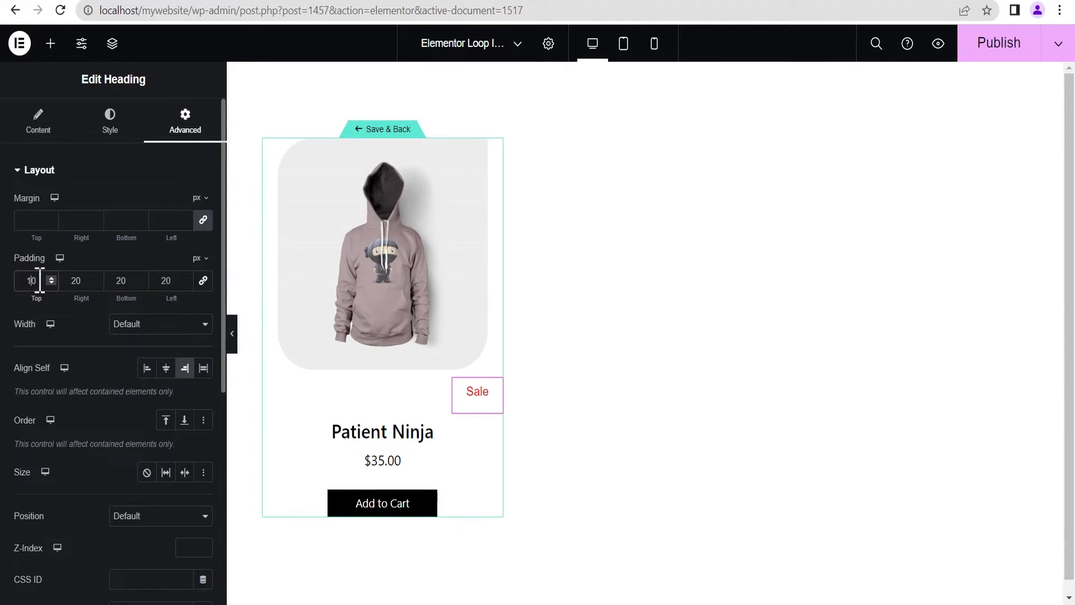
click(125, 280)
key(BackSpace)
text(1)
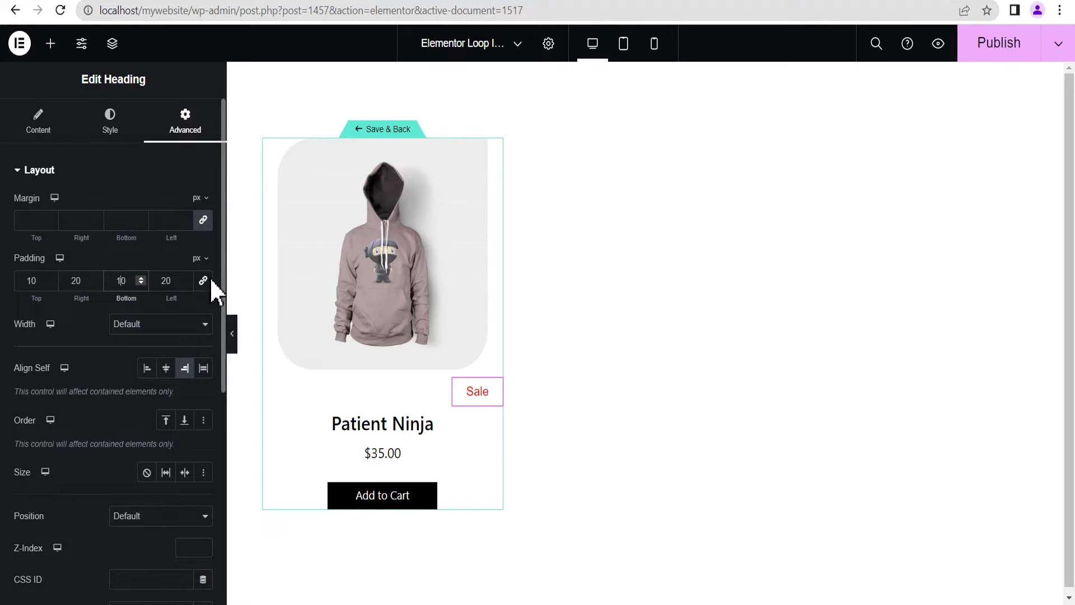
Give the Sale heading a classic background in color #000000.
click(84, 173)
click(91, 263)
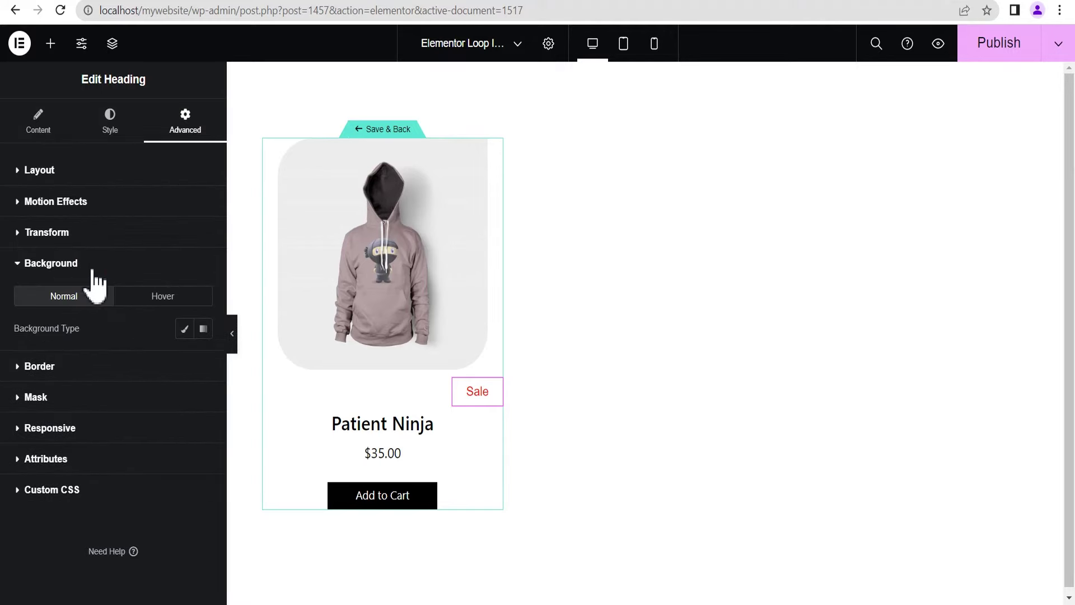
click(184, 331)
click(203, 361)
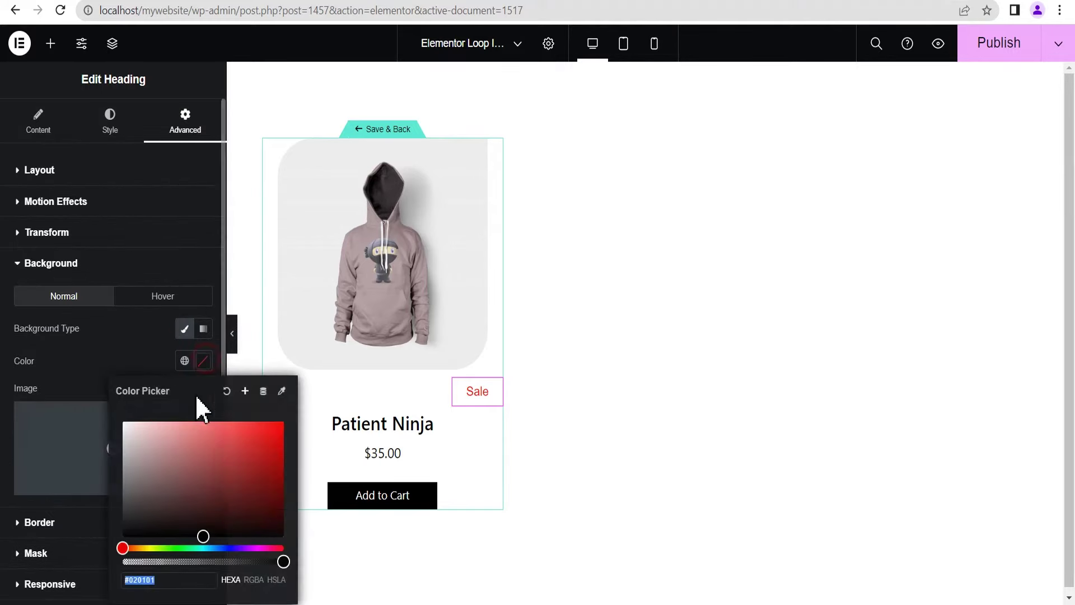
click(201, 534)
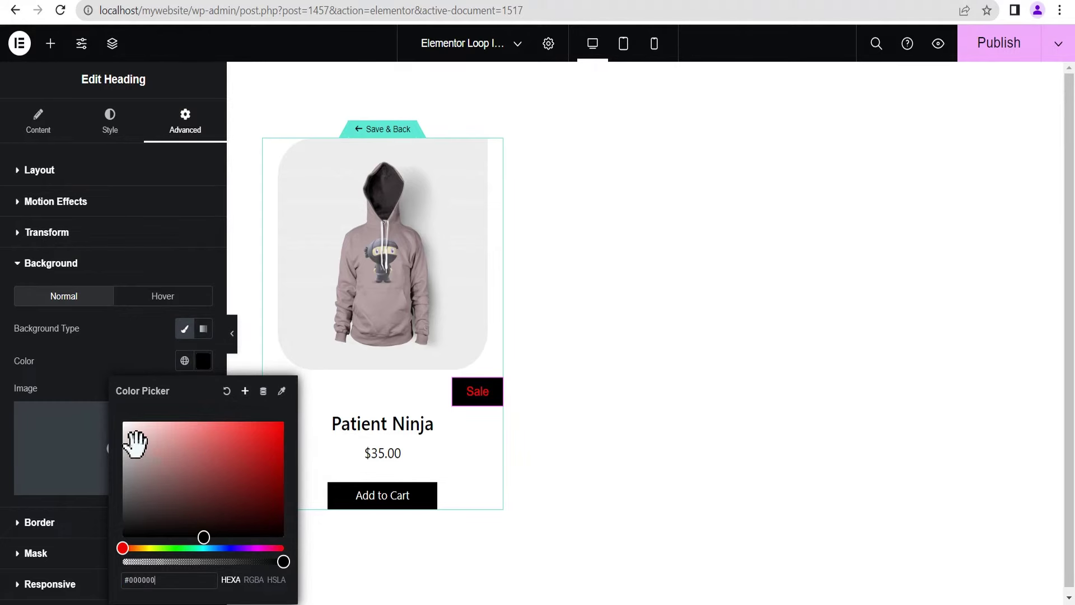
click(123, 349)
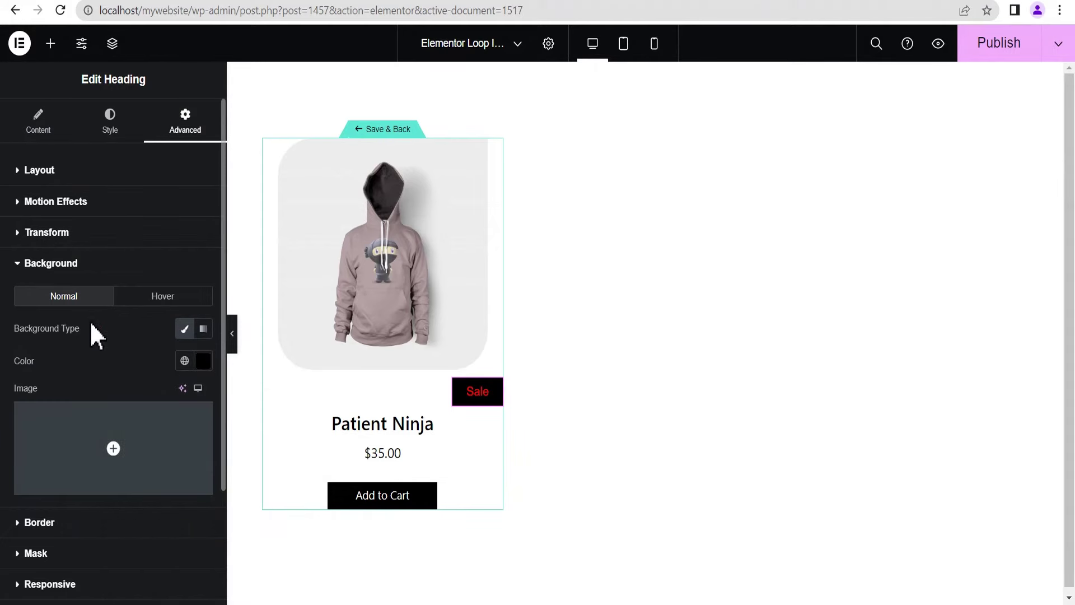
Set the Sale heading's border radius to 20 px on all corners.
click(78, 268)
click(65, 294)
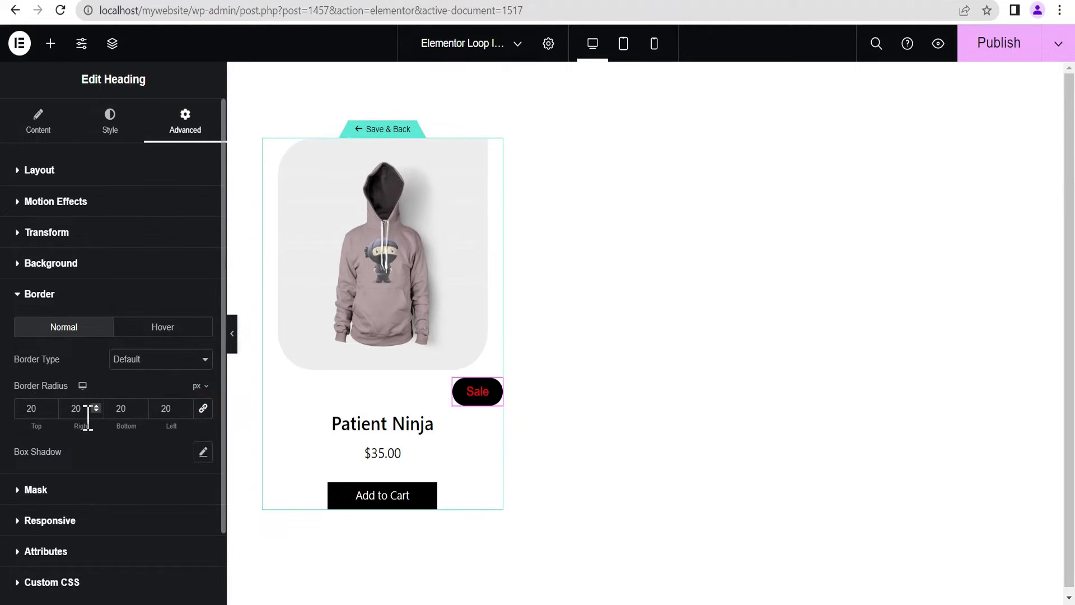
Set the Sale heading's right and bottom border radius values to 0 px, keeping the other two corners rounded.
text(0)
click(123, 407)
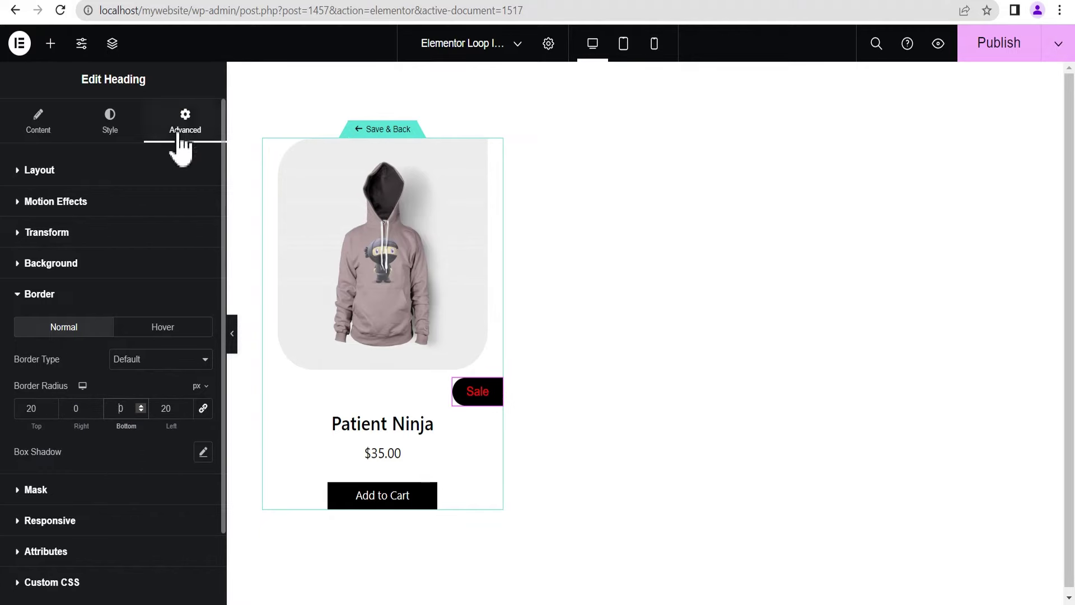
Set the Sale heading's position to Absolute and move it onto the upper-right corner of the product image.
click(86, 168)
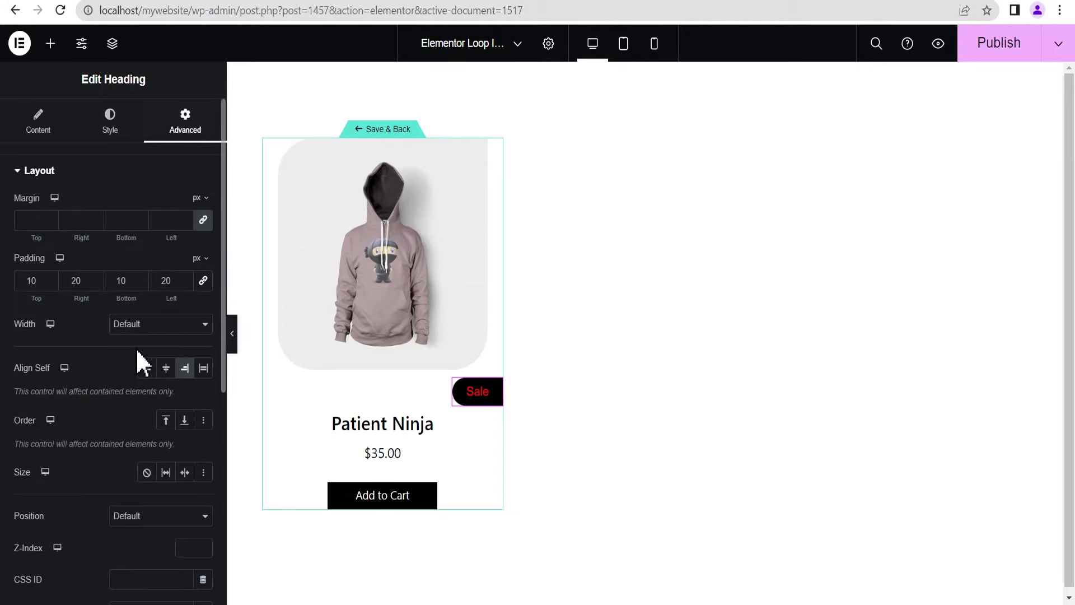
click(137, 516)
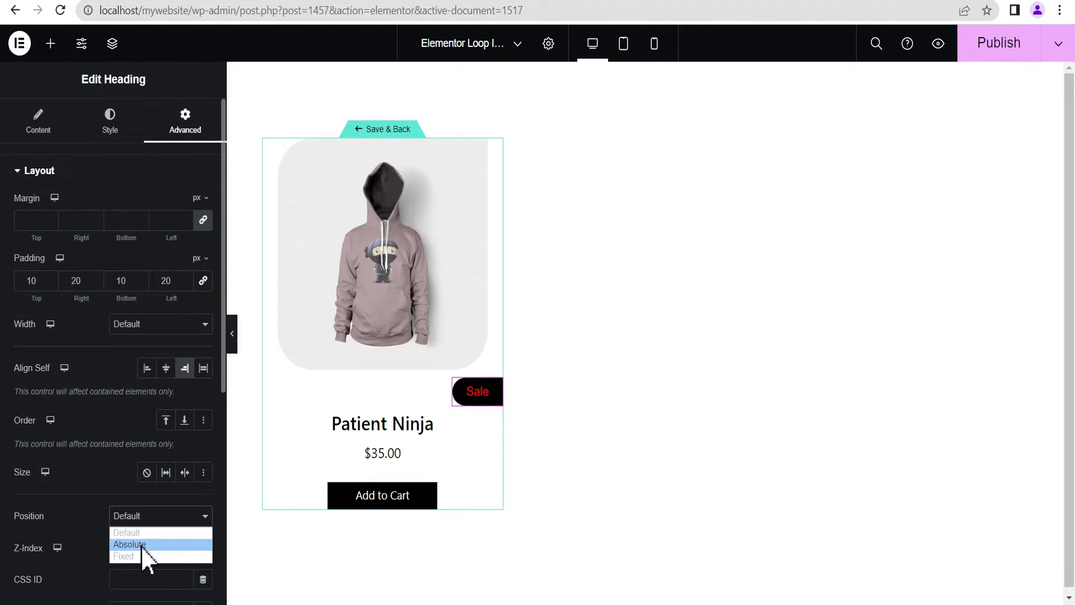
click(141, 544)
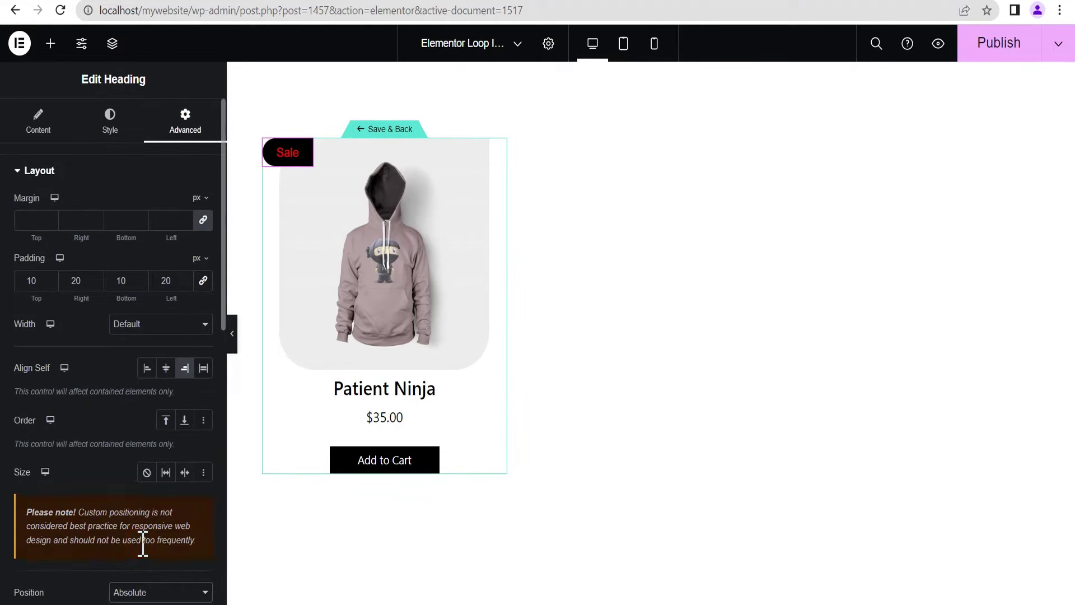
mouse_move(296, 144)
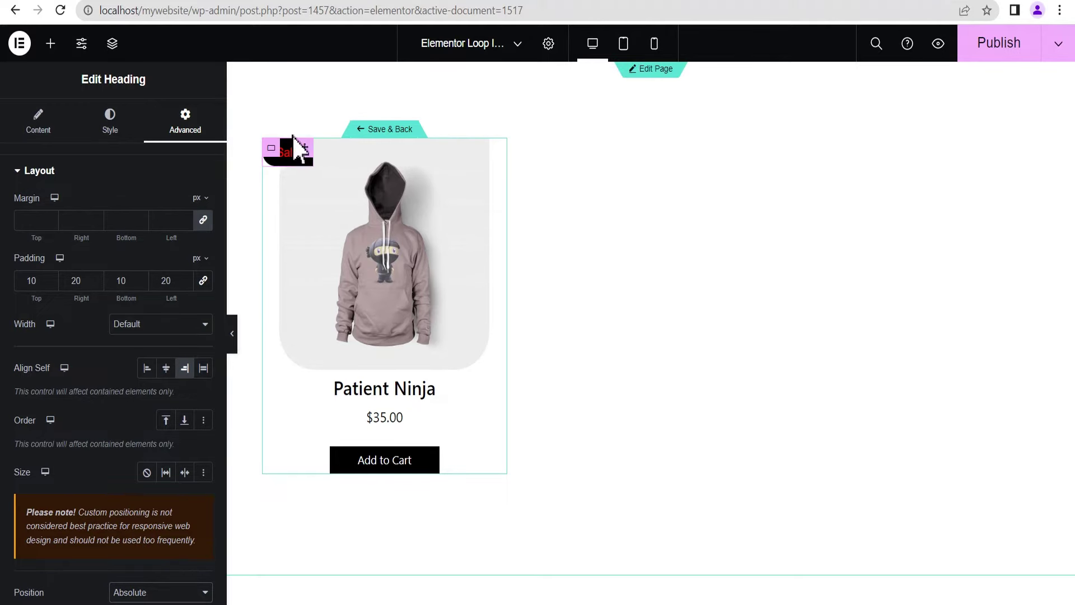
drag(312, 163, 473, 173)
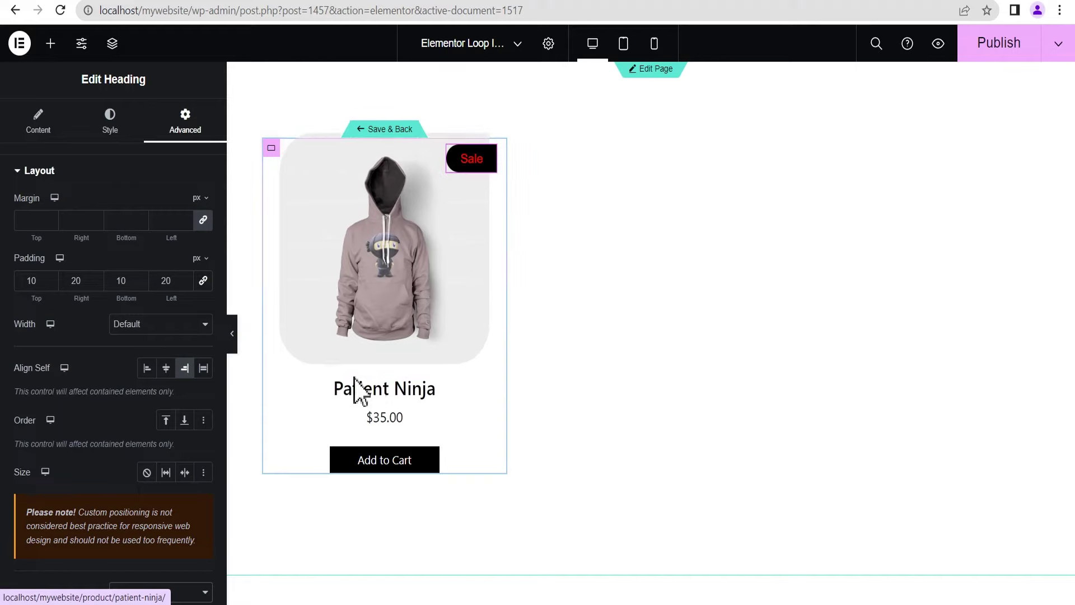
click(232, 334)
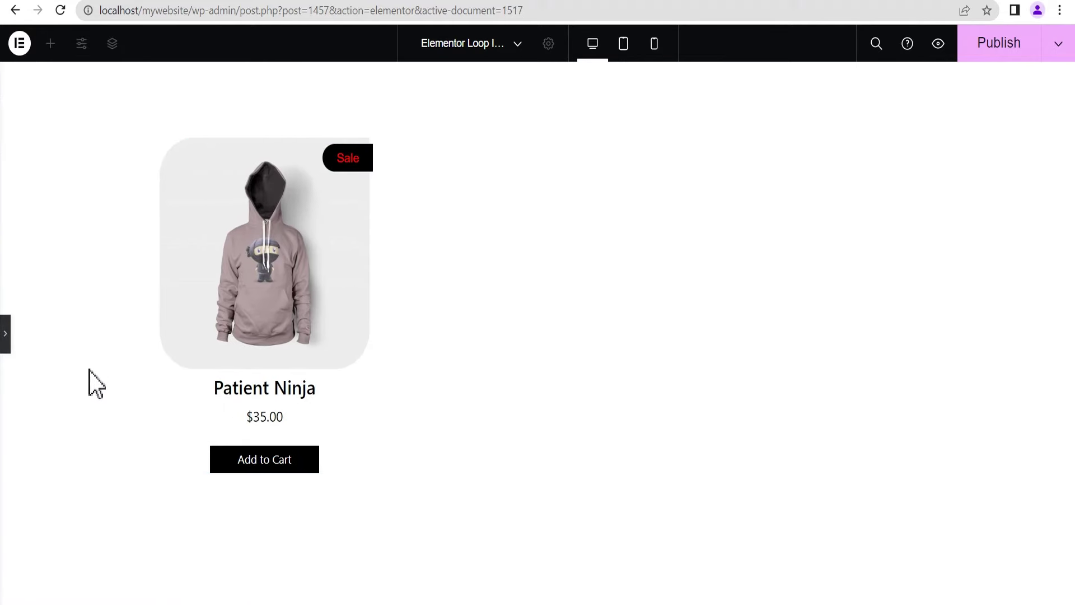
click(8, 344)
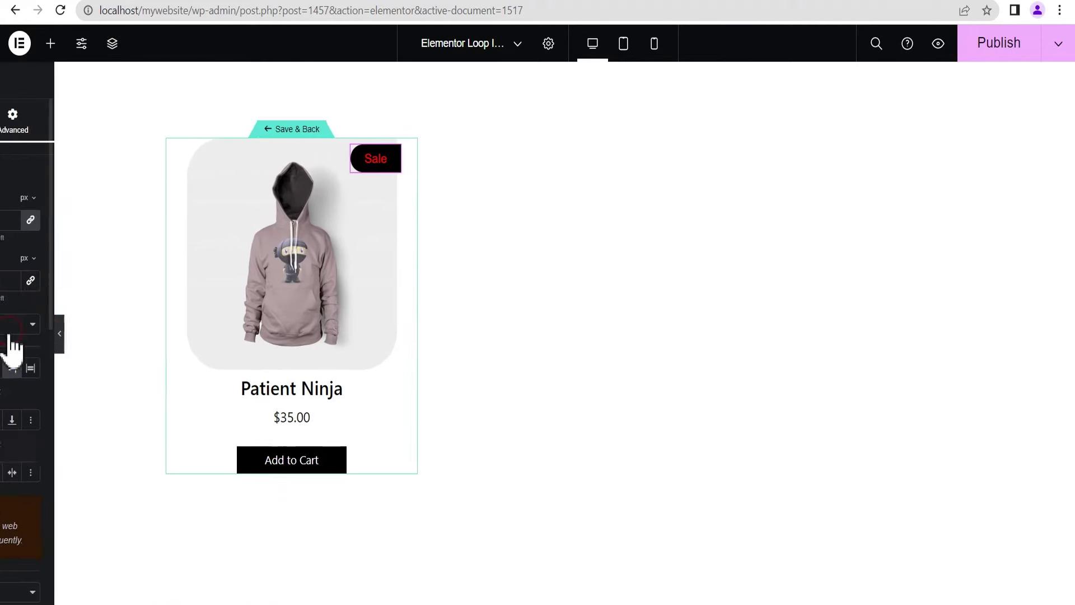
Set the Sale heading's vertical offset to 20 px and preview the card without the editing panel.
scroll(223, 370, down, 5)
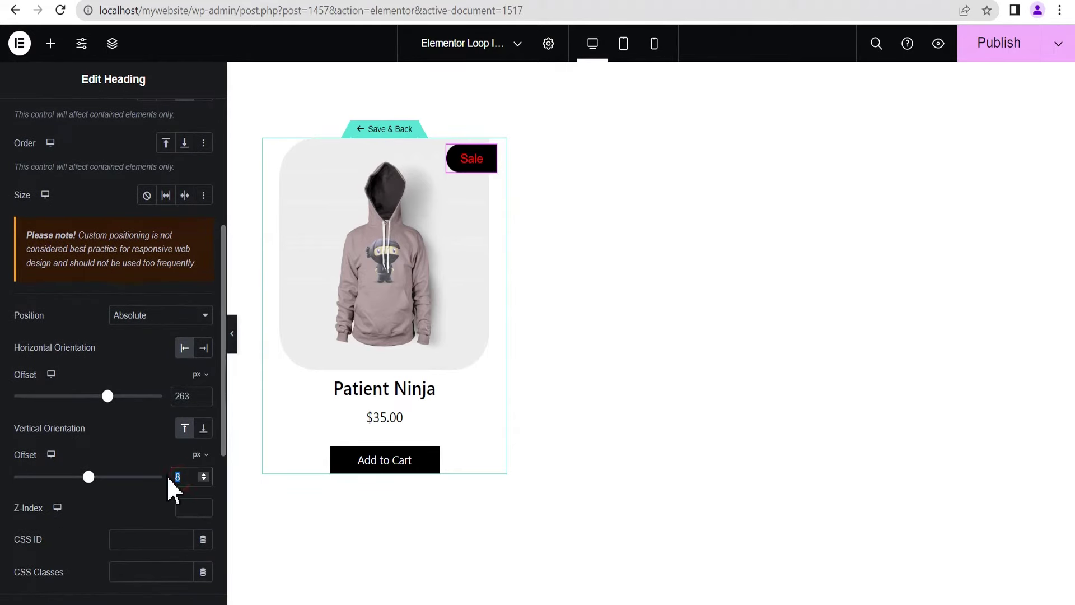
text(29)
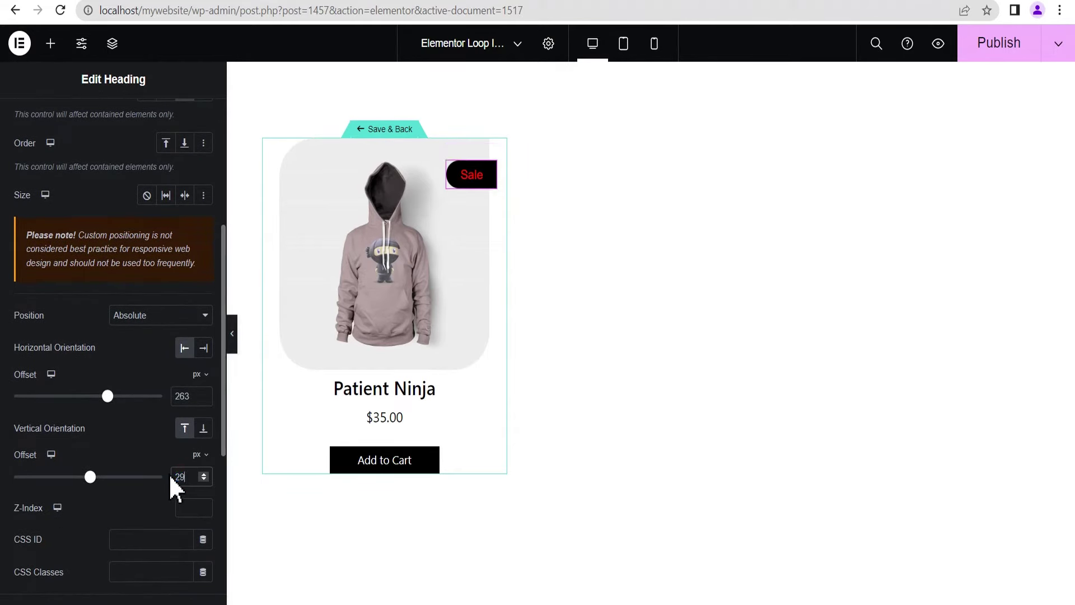
key(BackSpace)
text(0)
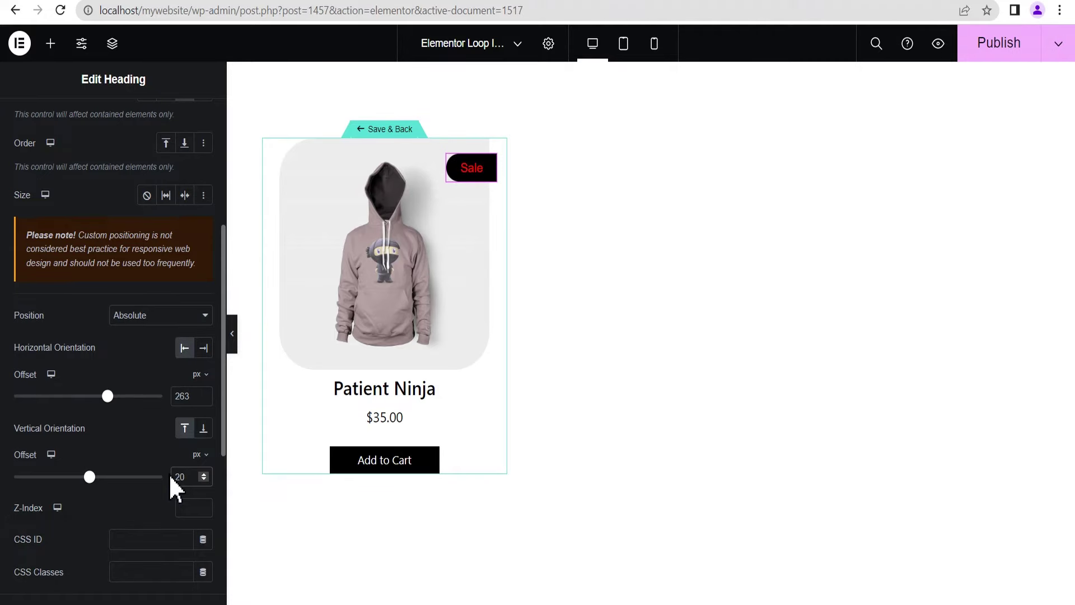
click(232, 334)
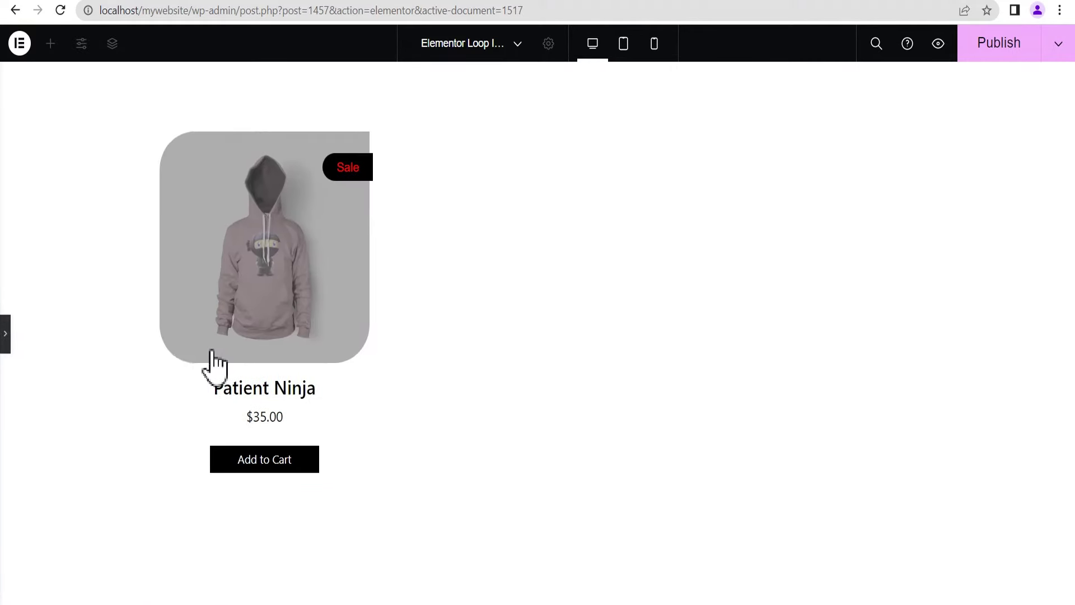
click(5, 344)
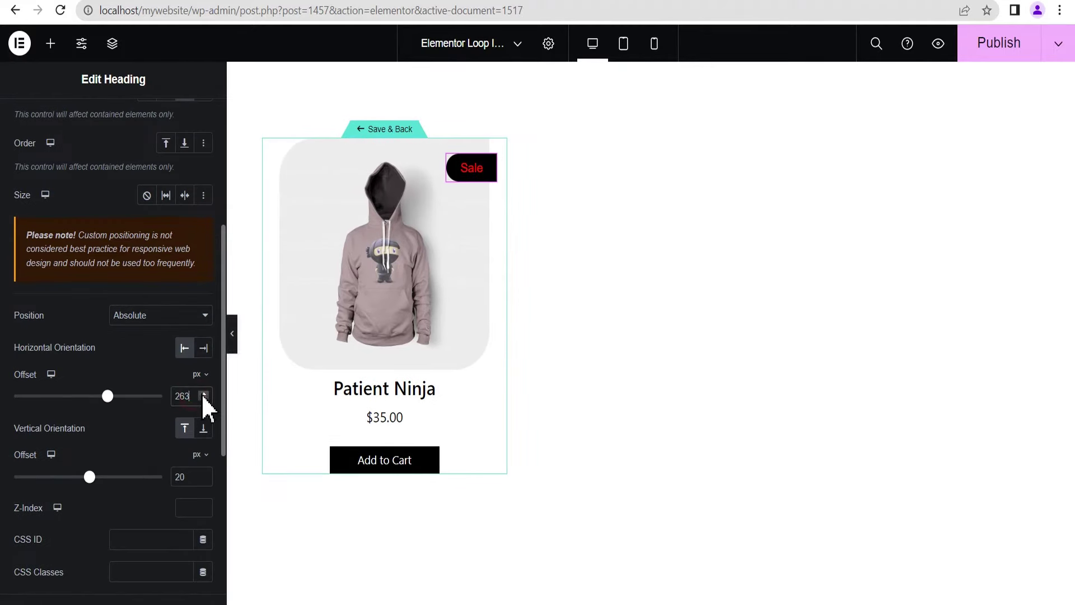
Set the Sale heading's horizontal offset to 265 px and preview the badge against the image edge.
click(204, 393)
click(204, 394)
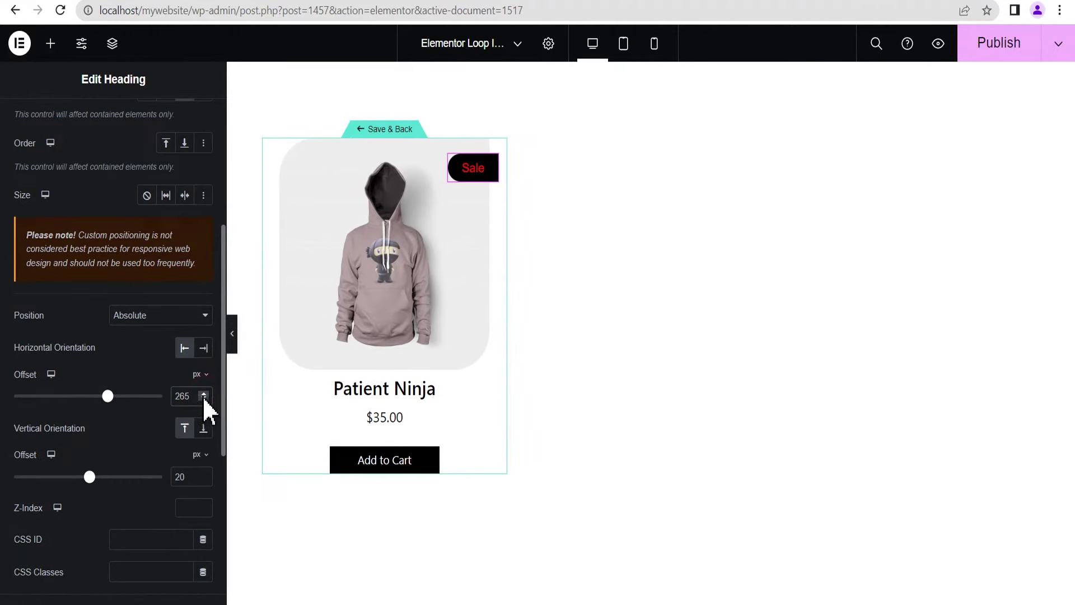
click(232, 344)
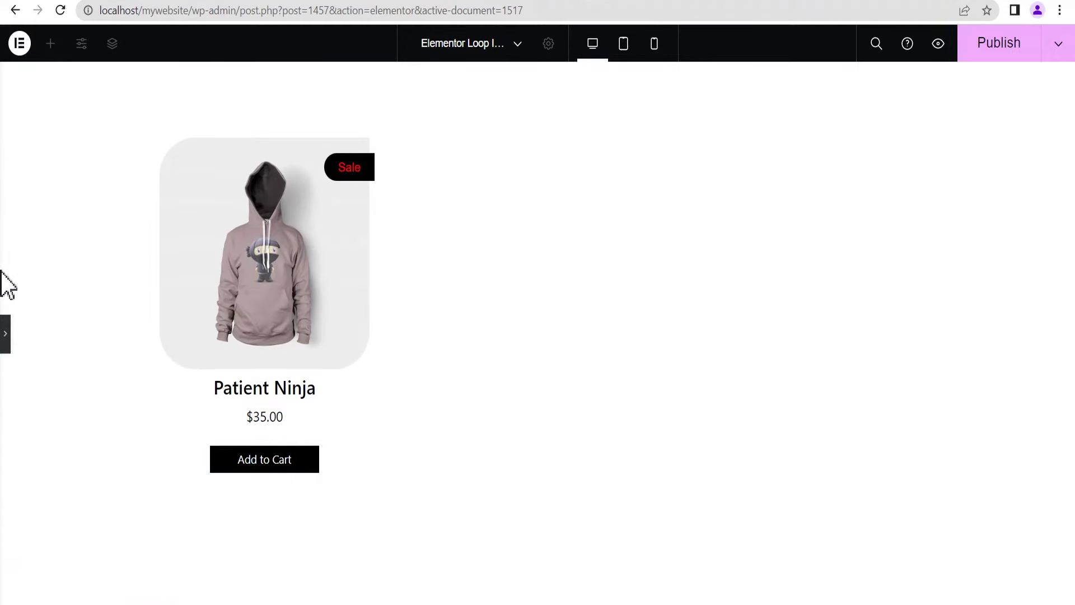
click(5, 335)
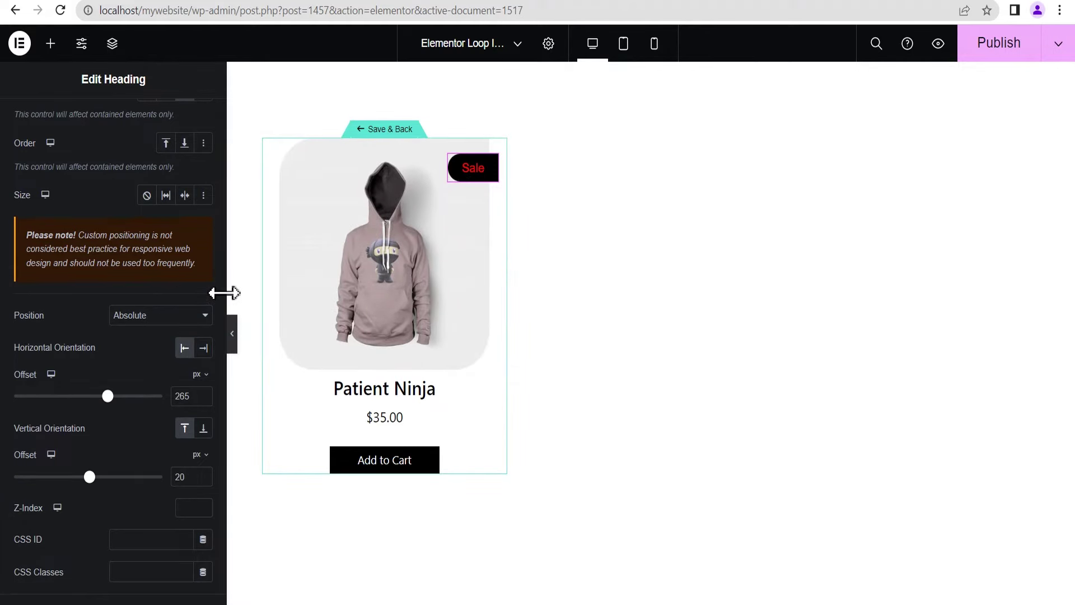
drag(227, 287, 233, 221)
scroll(233, 241, down, 5)
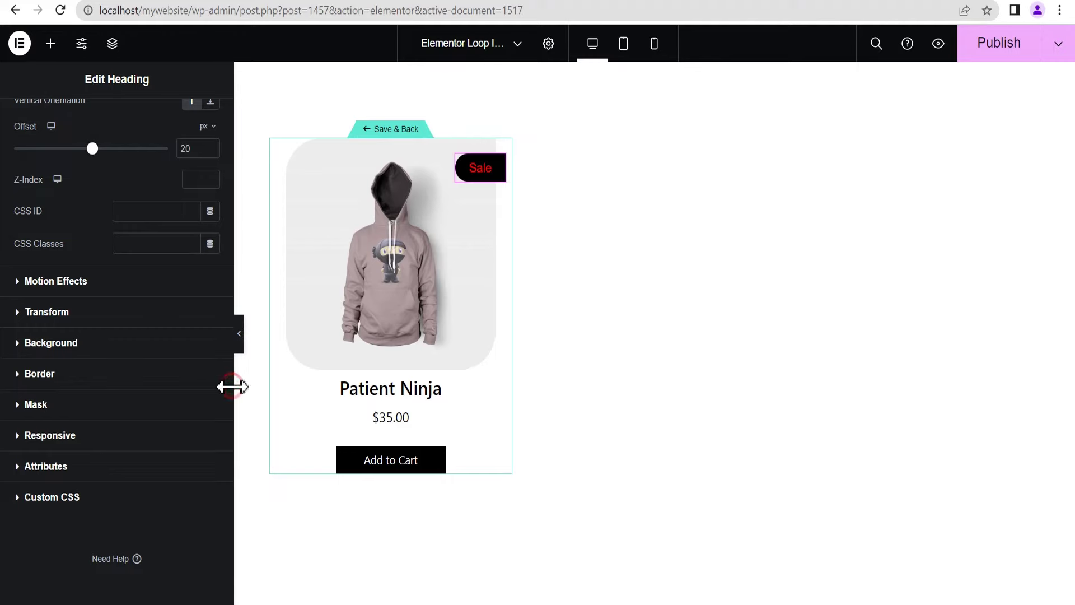
drag(233, 384, 232, 385)
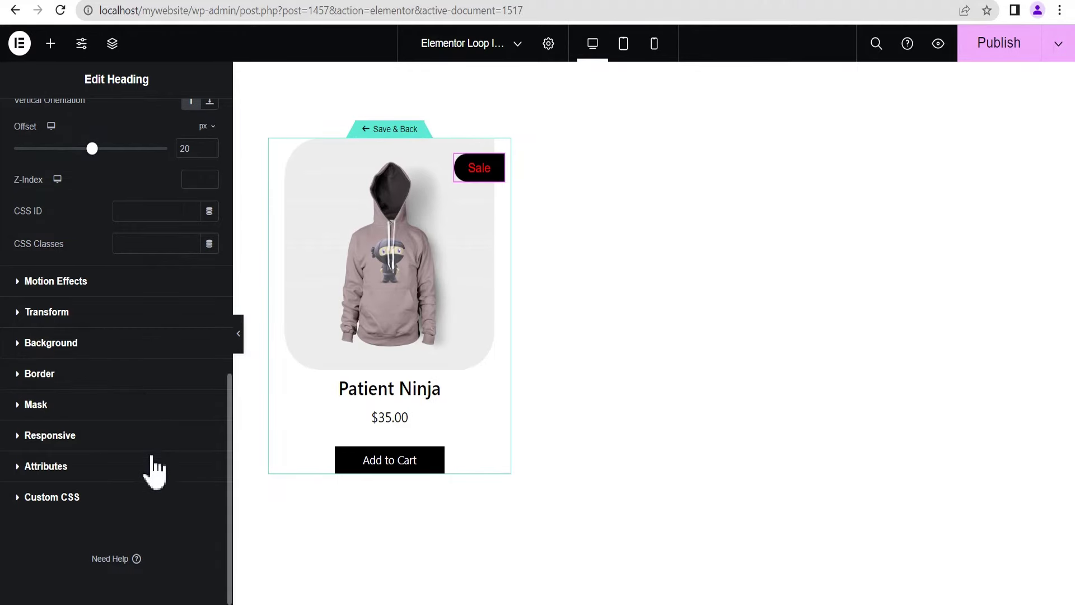
scroll(153, 458, up, 8)
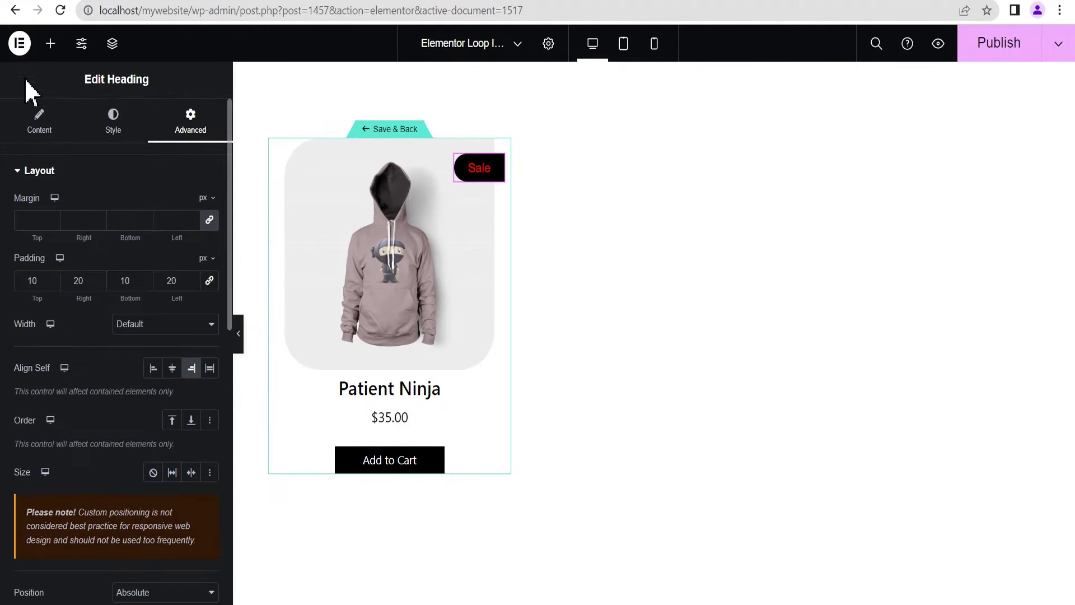
Replace the Sale heading's static title text with the WooCommerce dynamic tag Product Sale.
click(50, 136)
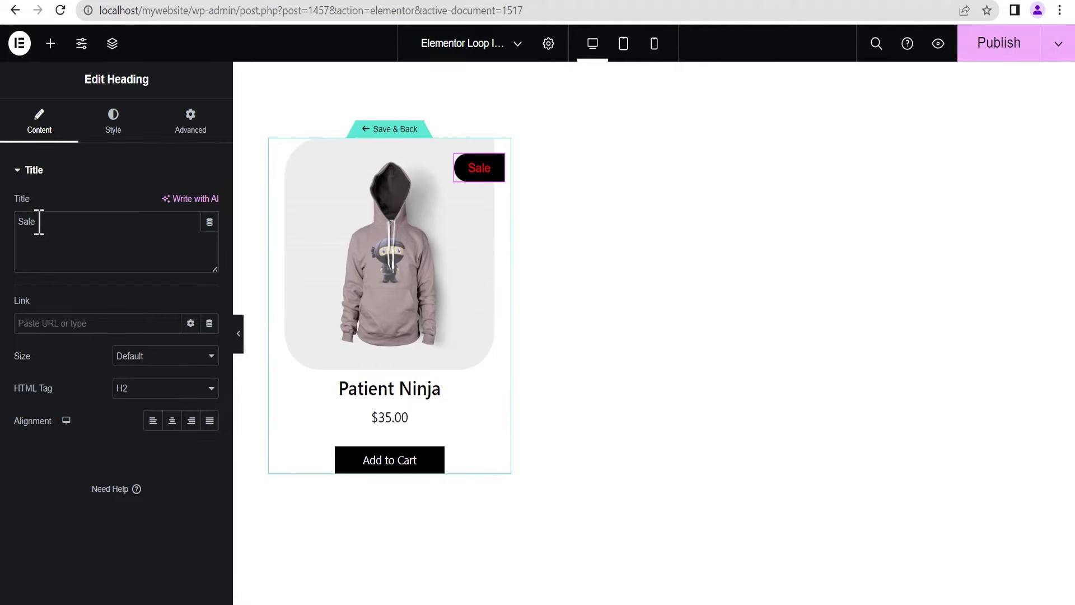
key(BackSpace)
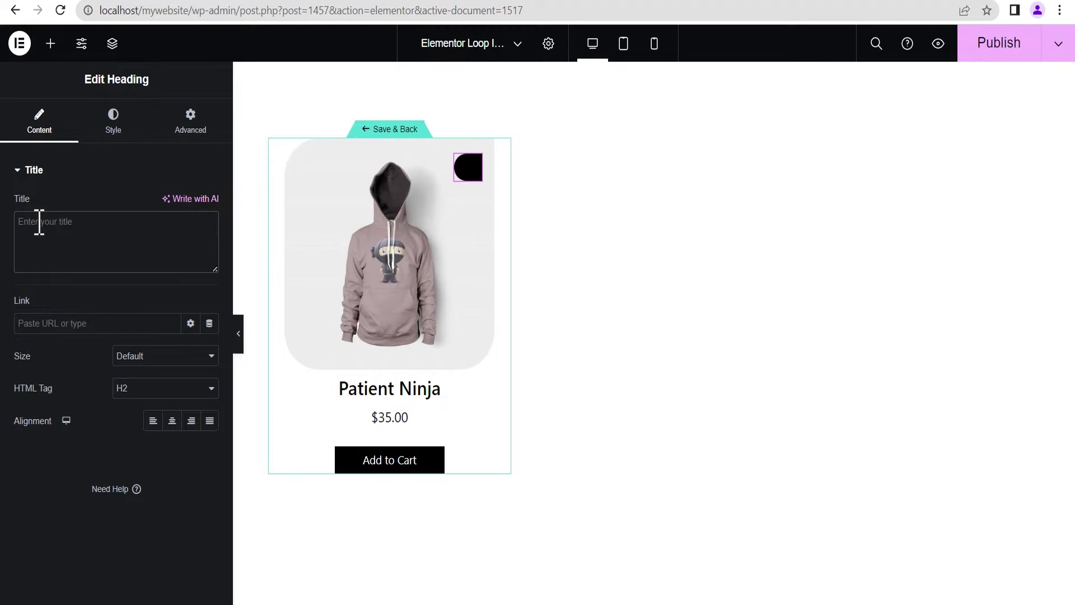
click(209, 222)
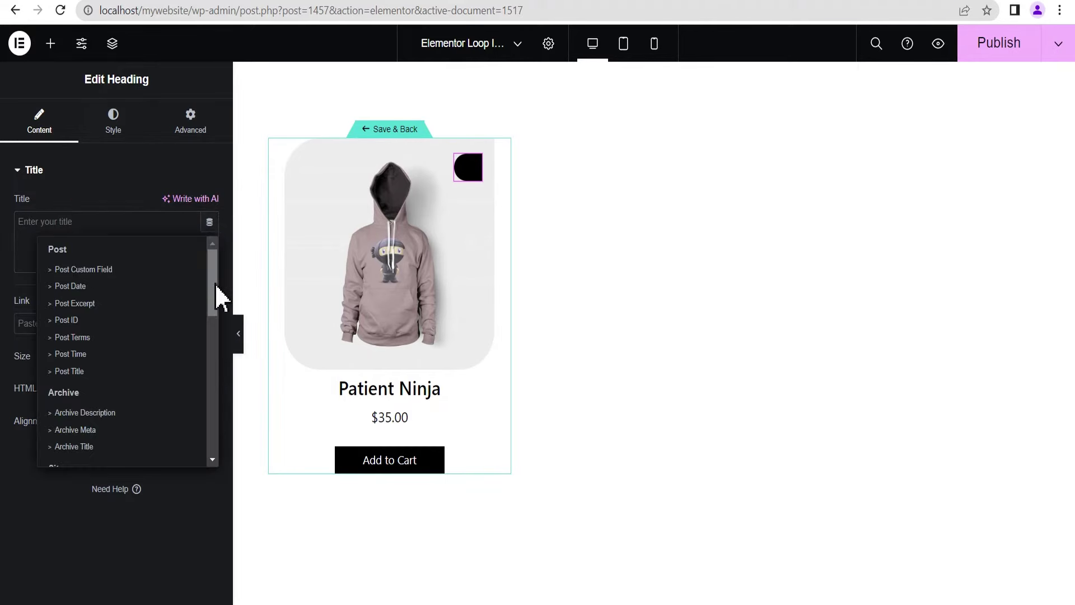
scroll(215, 297, down, 2)
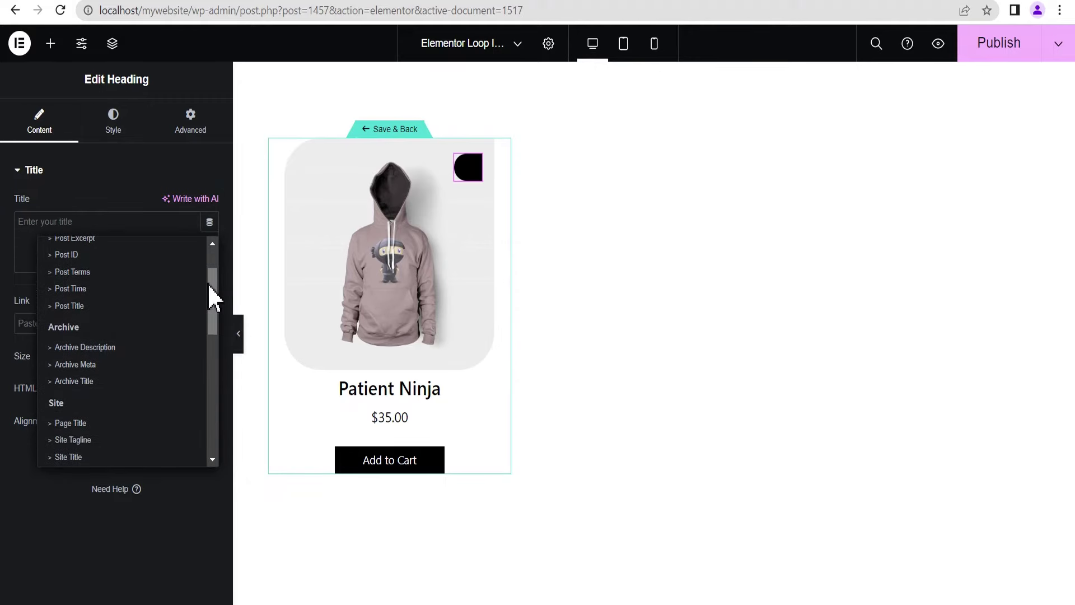
scroll(215, 297, down, 4)
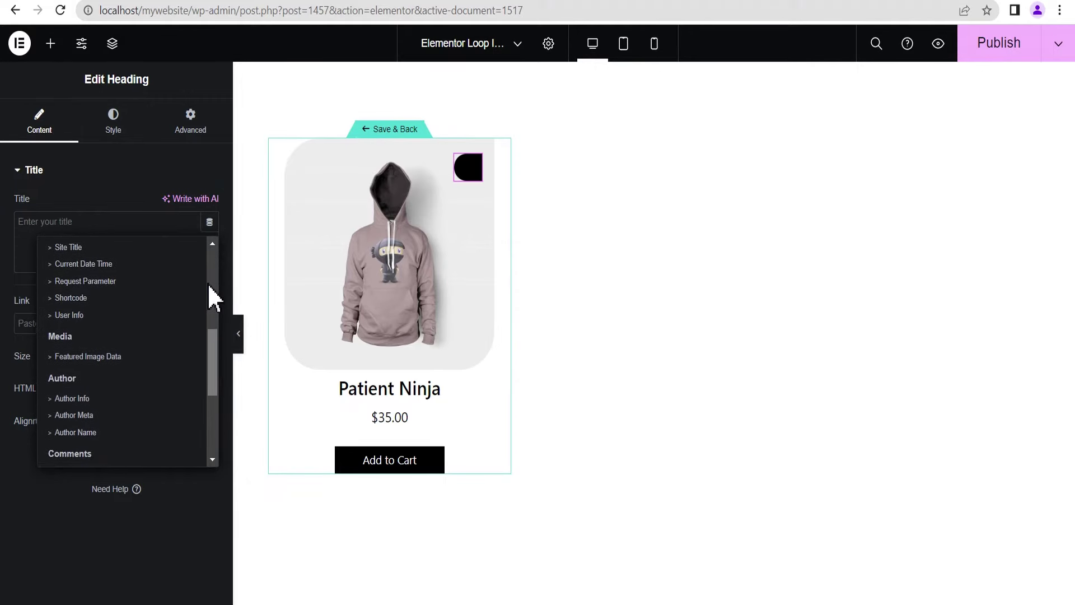
scroll(214, 297, down, 2)
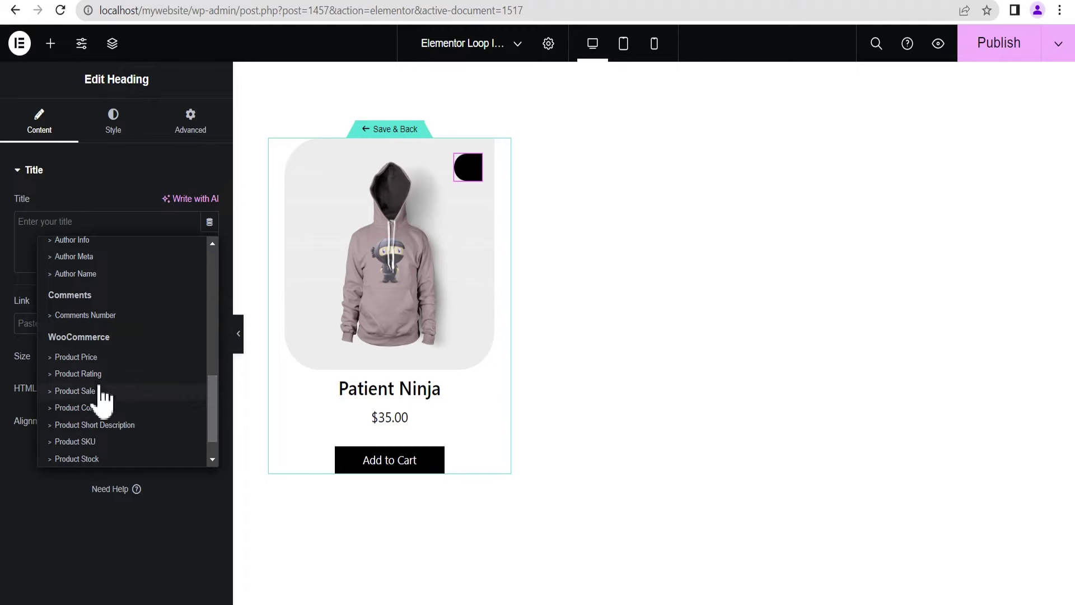
click(75, 391)
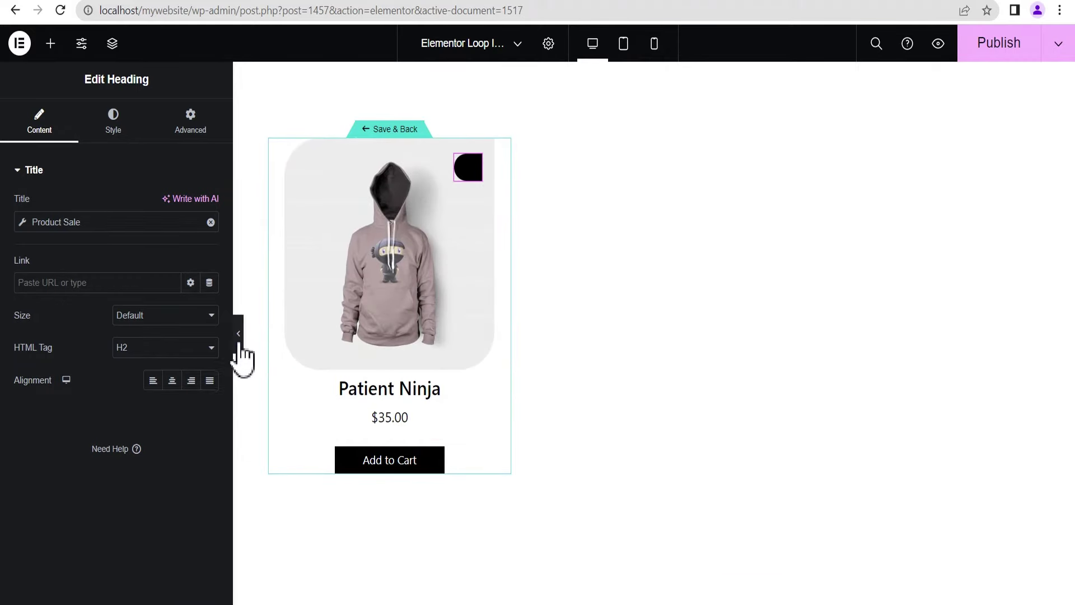
Save the loop item, return to the Woo Product page and check the sale badges across the product grid.
click(387, 132)
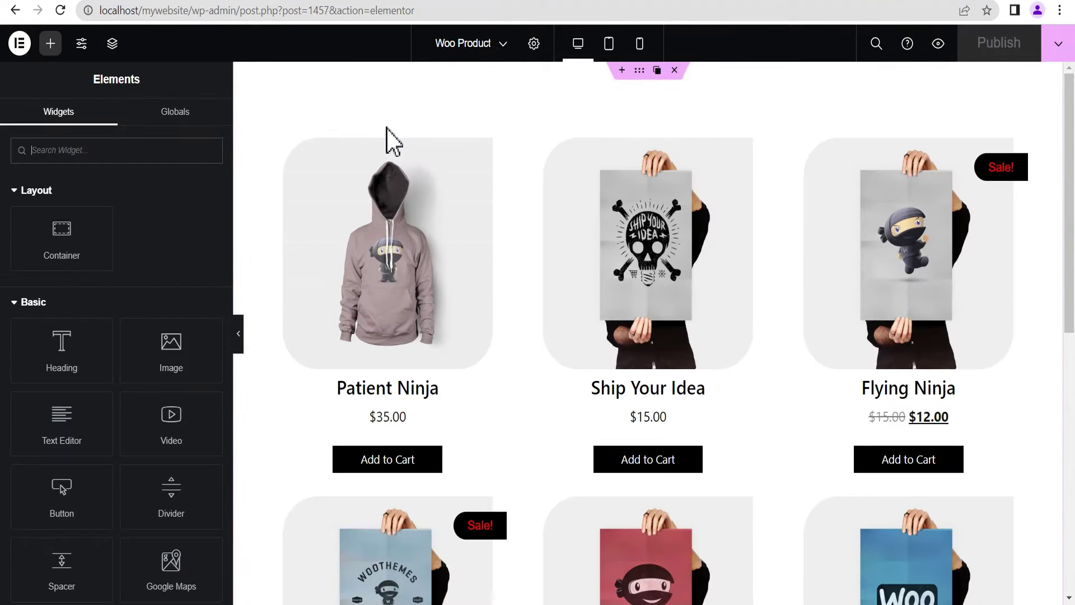
click(238, 337)
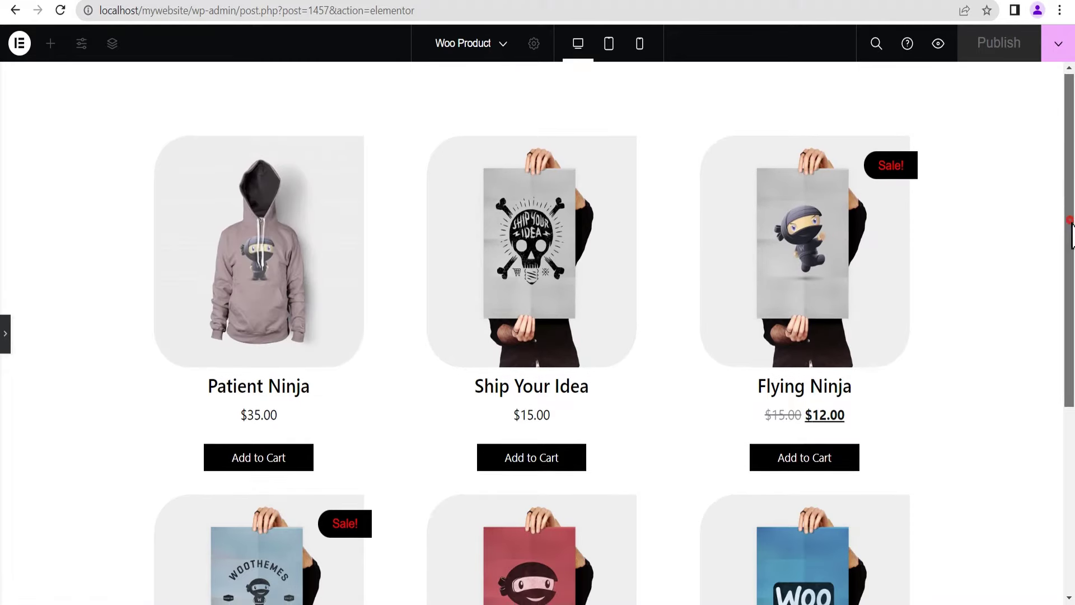
drag(1070, 233, 912, 353)
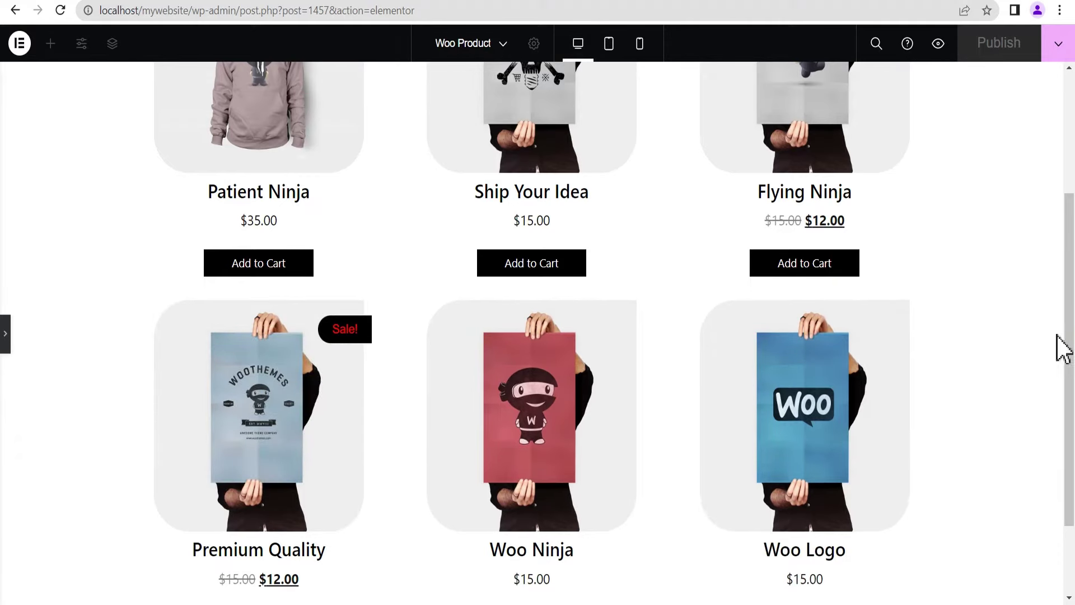
scroll(1070, 342, up, 3)
click(4, 343)
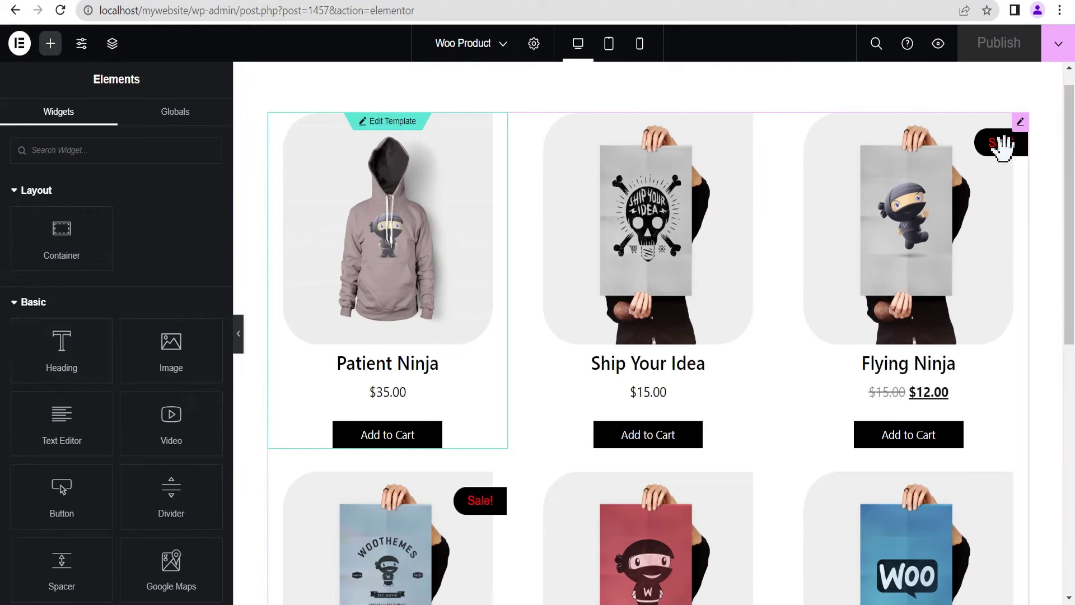
Examine the Product Sale dynamic tag's Settings and Advanced options on the loop item's badge heading, then return to the page.
click(399, 124)
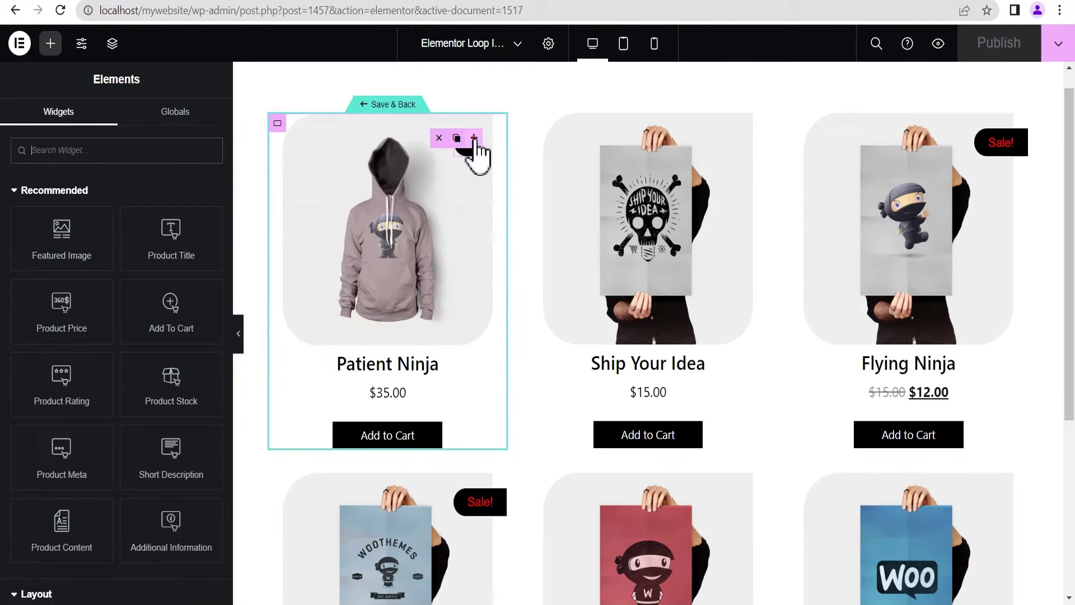
click(472, 147)
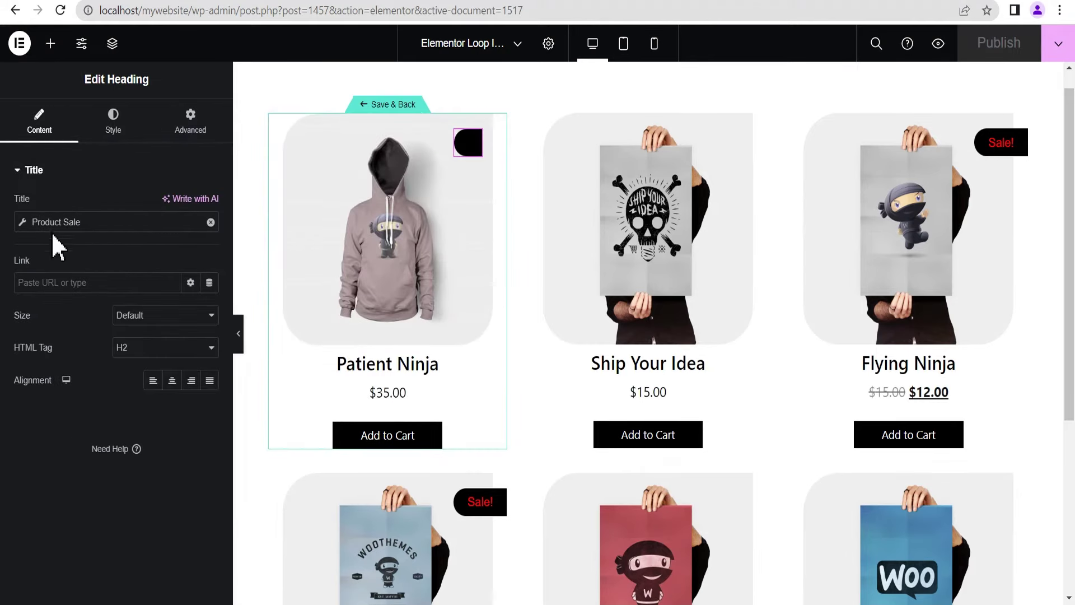
click(23, 222)
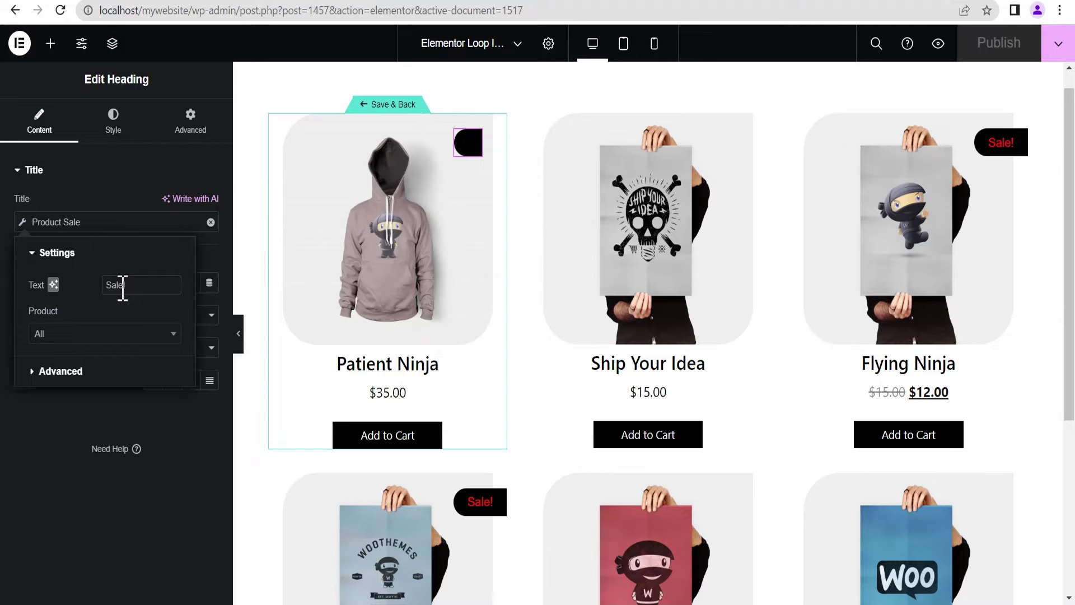
click(61, 372)
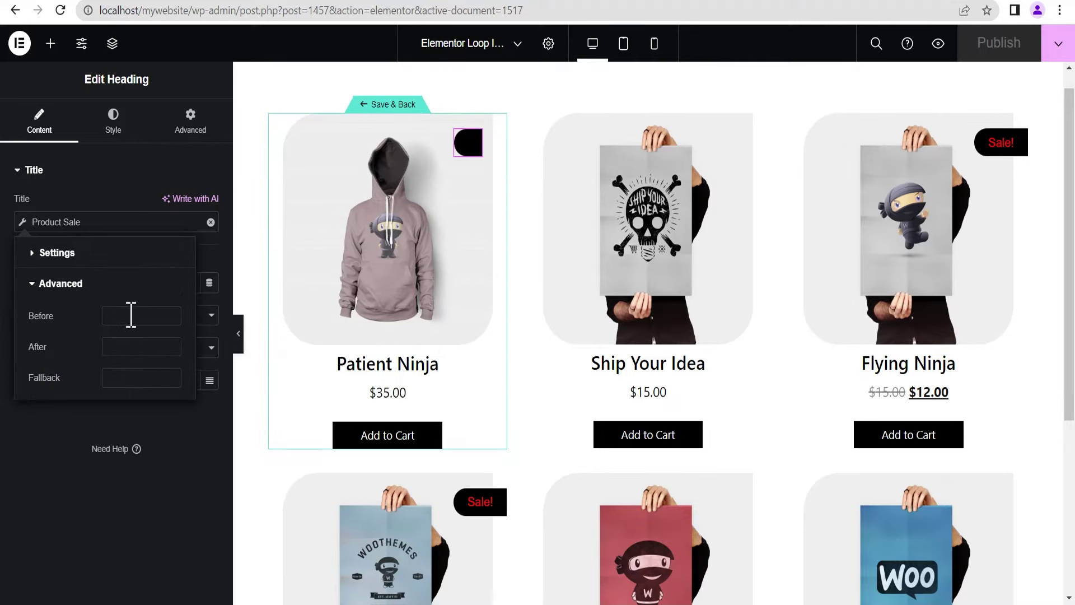
click(34, 286)
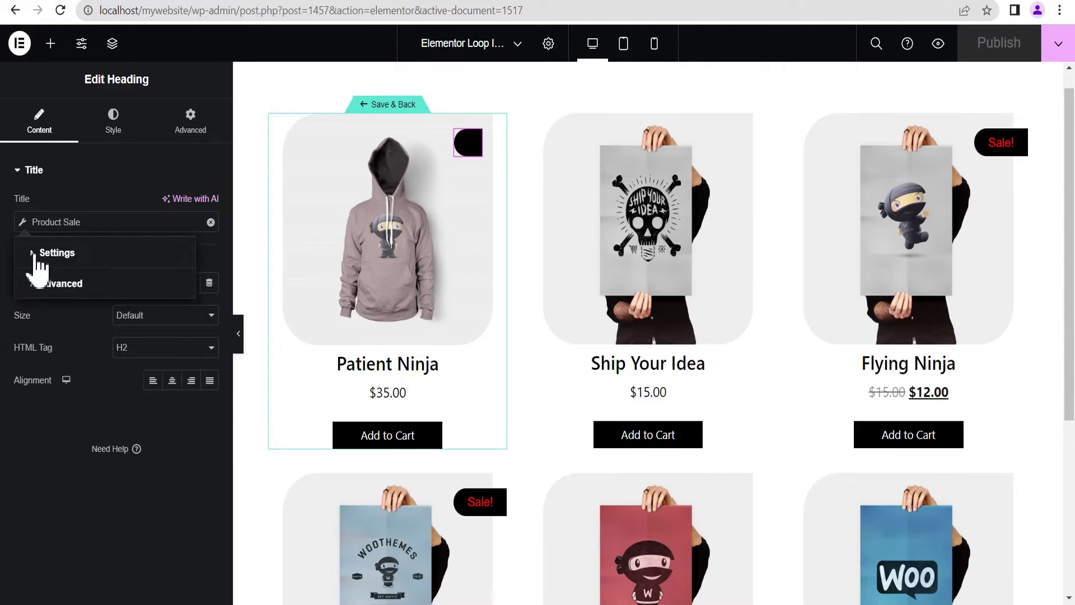
click(34, 254)
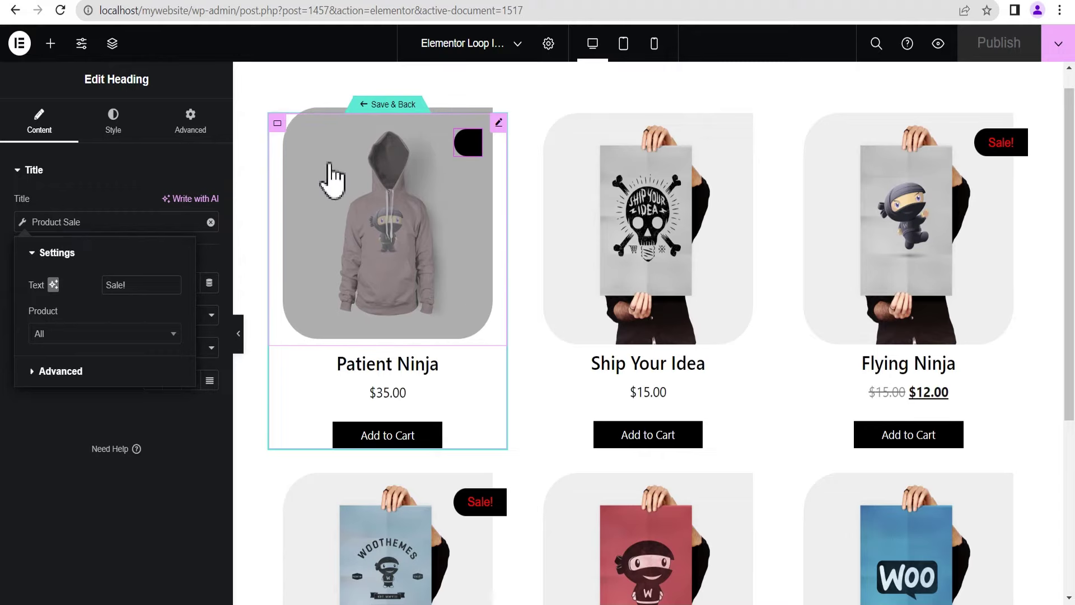
click(392, 107)
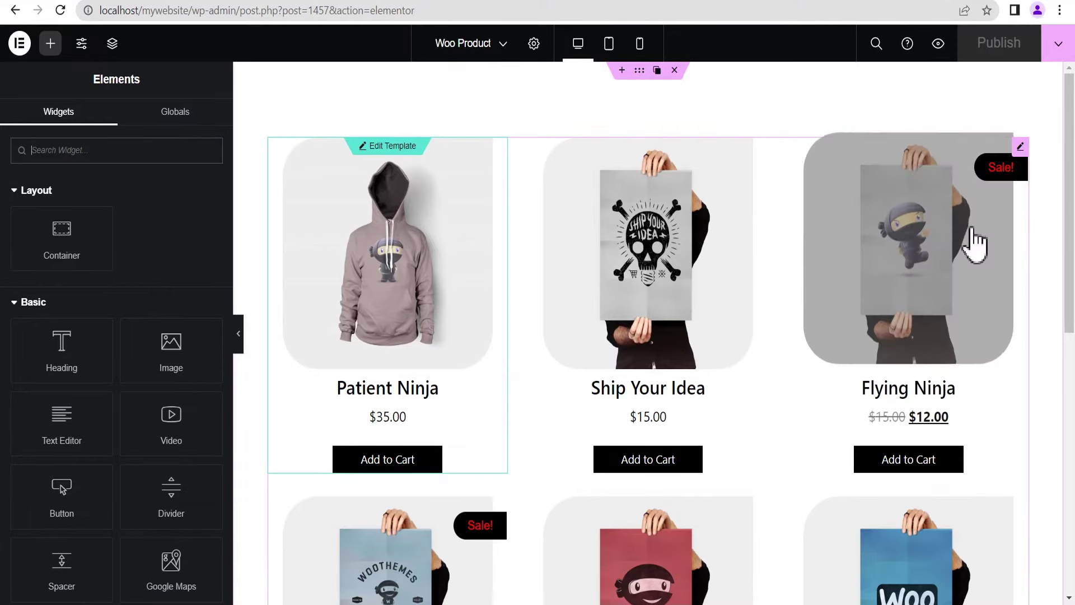
Add a single-column container with downward direction below the product grid.
drag(1070, 209, 1073, 482)
click(633, 475)
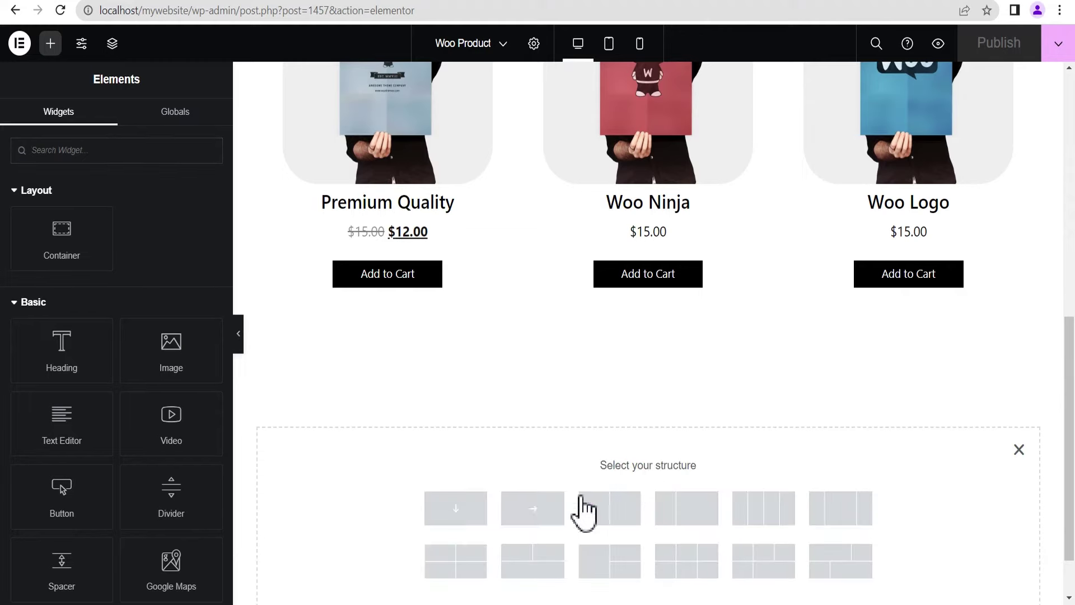
click(455, 508)
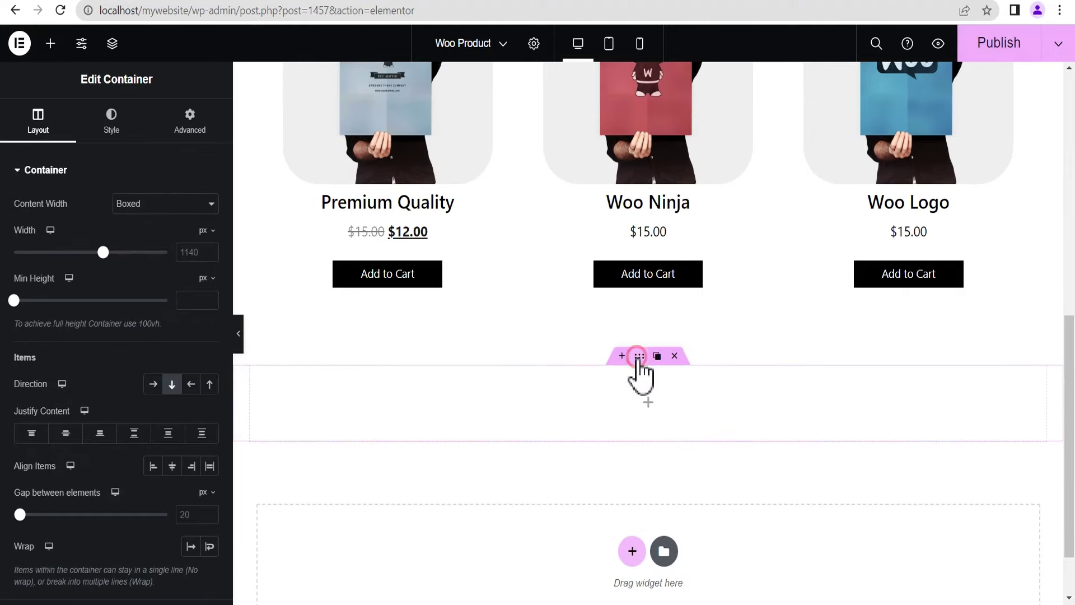
Set the new container's padding to 100 px top and bottom and 50 px right and left.
click(190, 128)
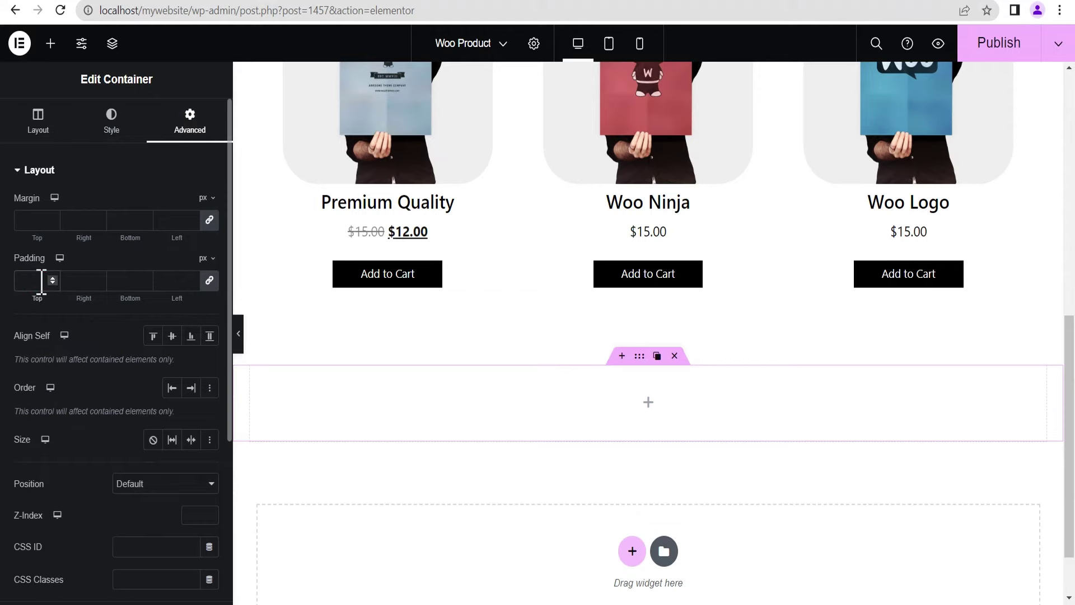
text(10)
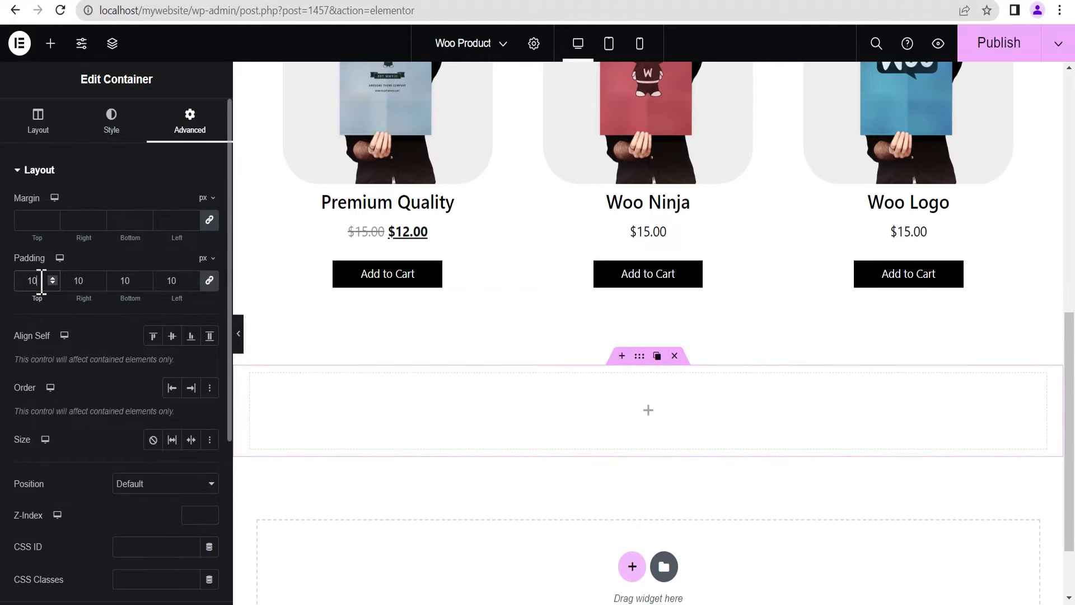
text(0)
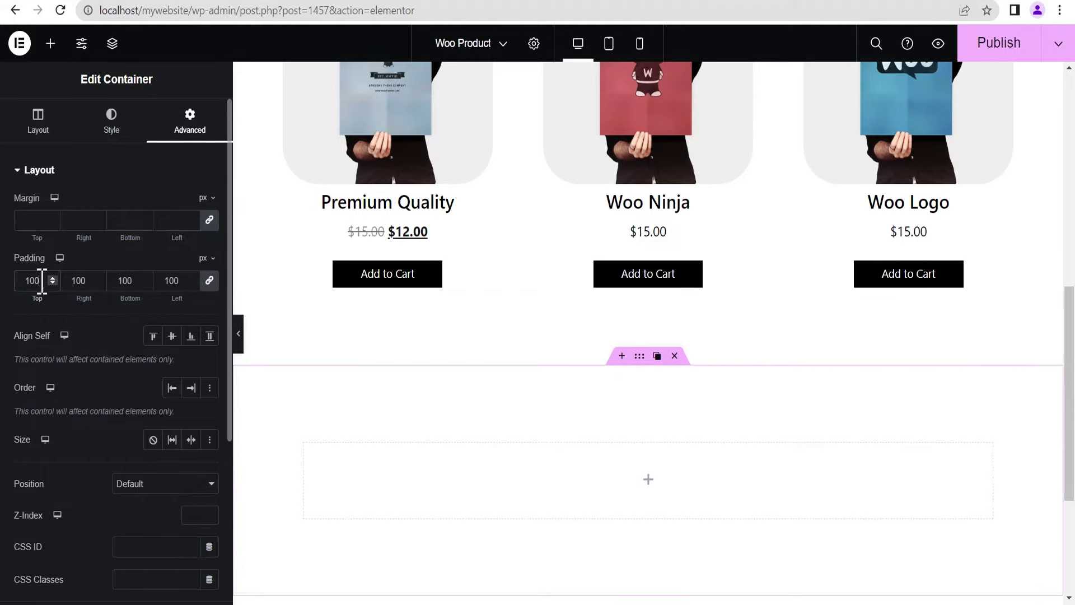
double_click(172, 280)
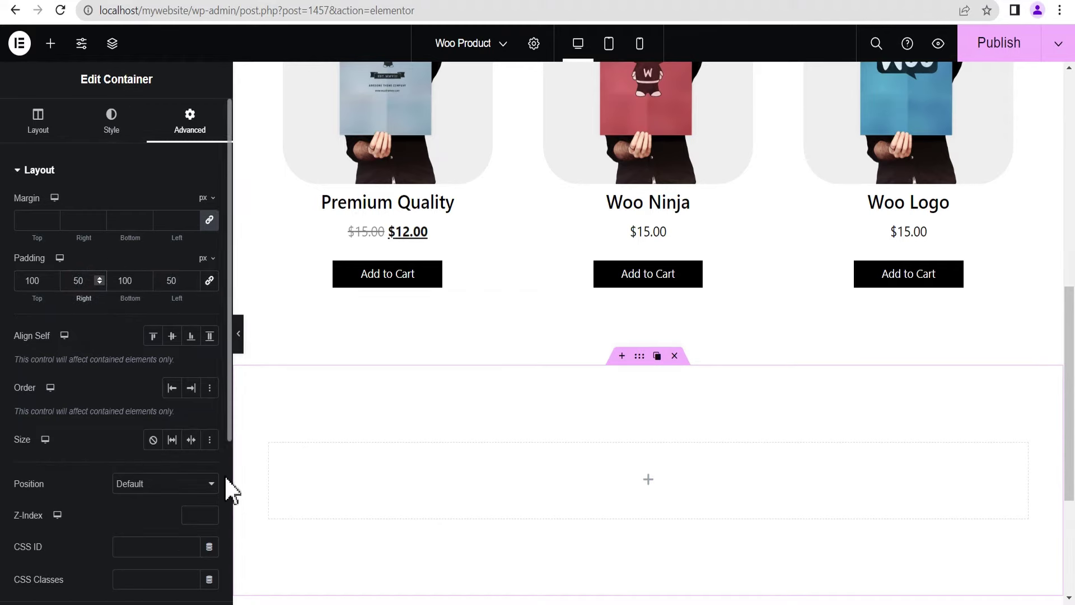
Place a Loop Carousel widget in the new container and set its template type to Products.
click(649, 480)
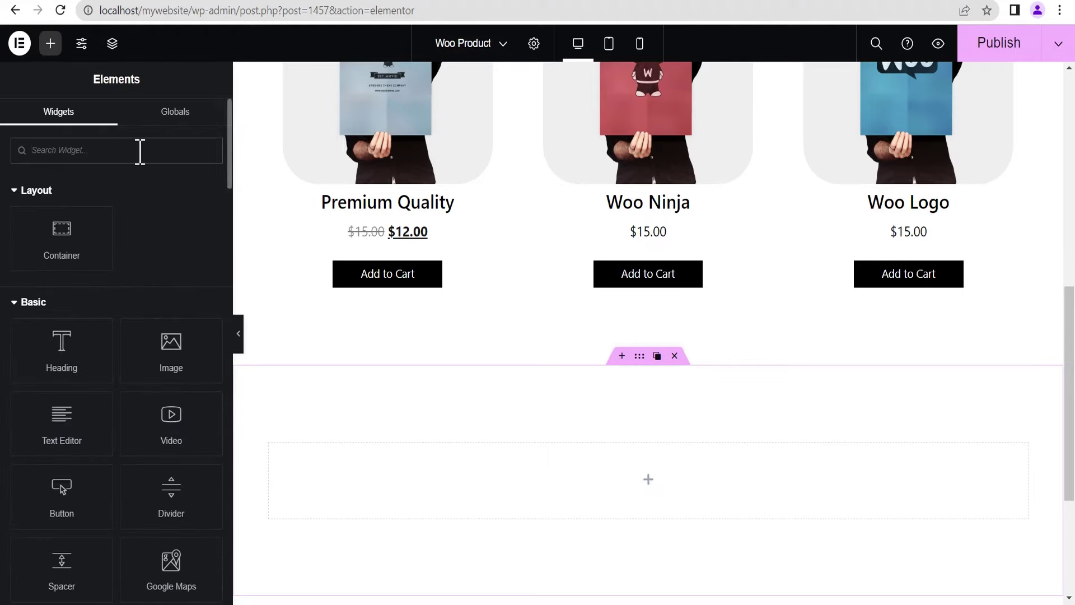
text(loop)
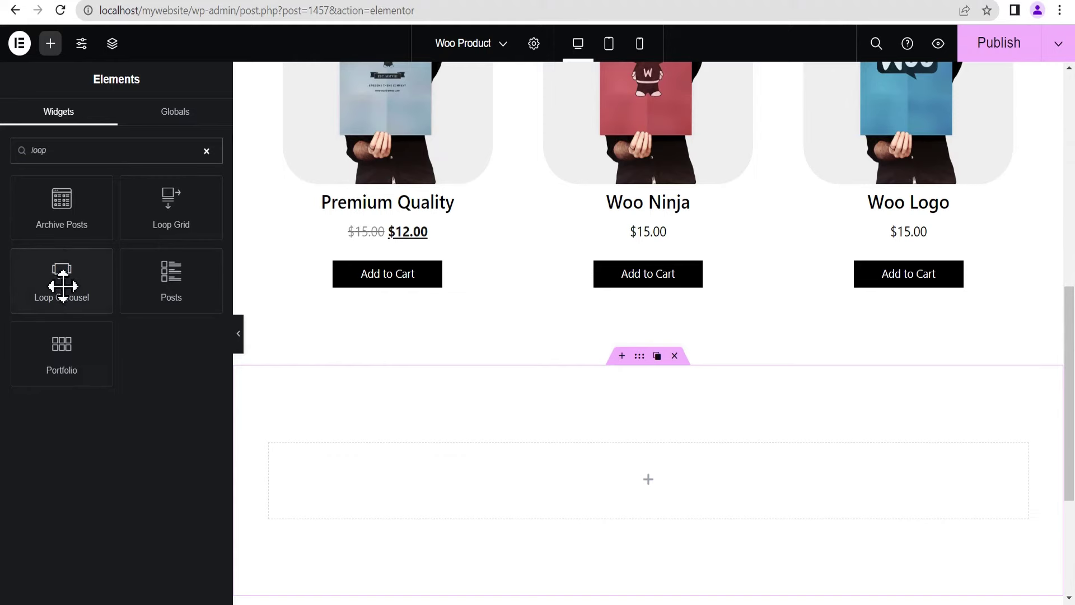
drag(66, 287, 631, 499)
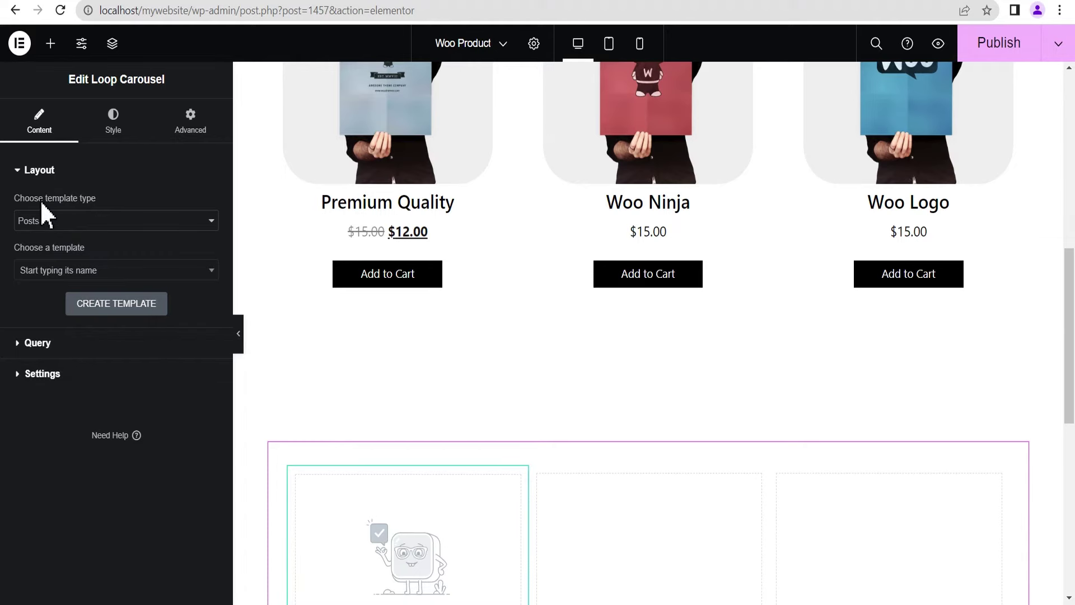
click(51, 222)
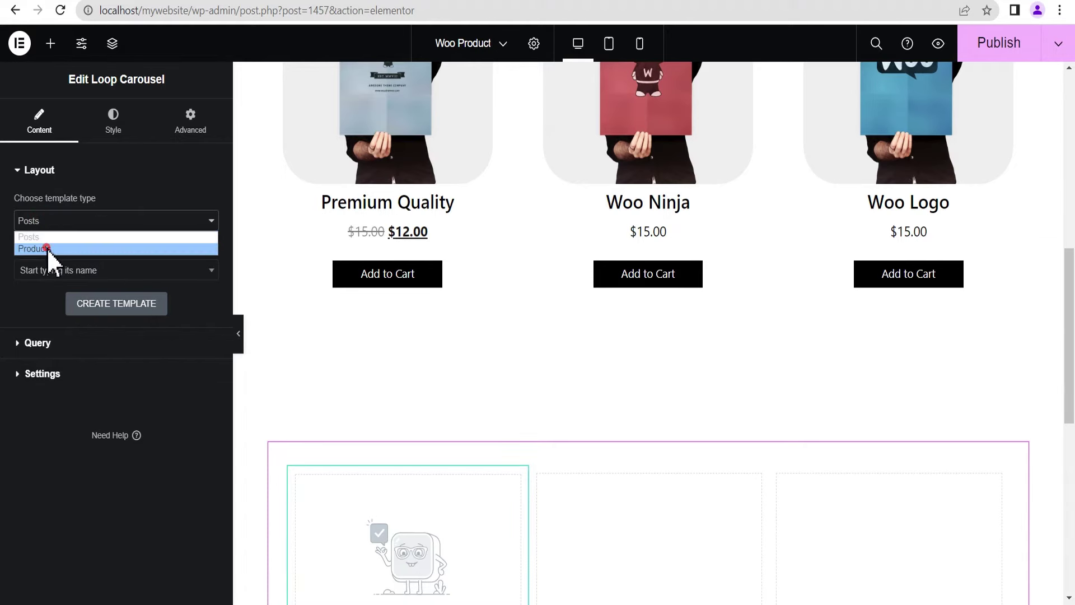
click(46, 248)
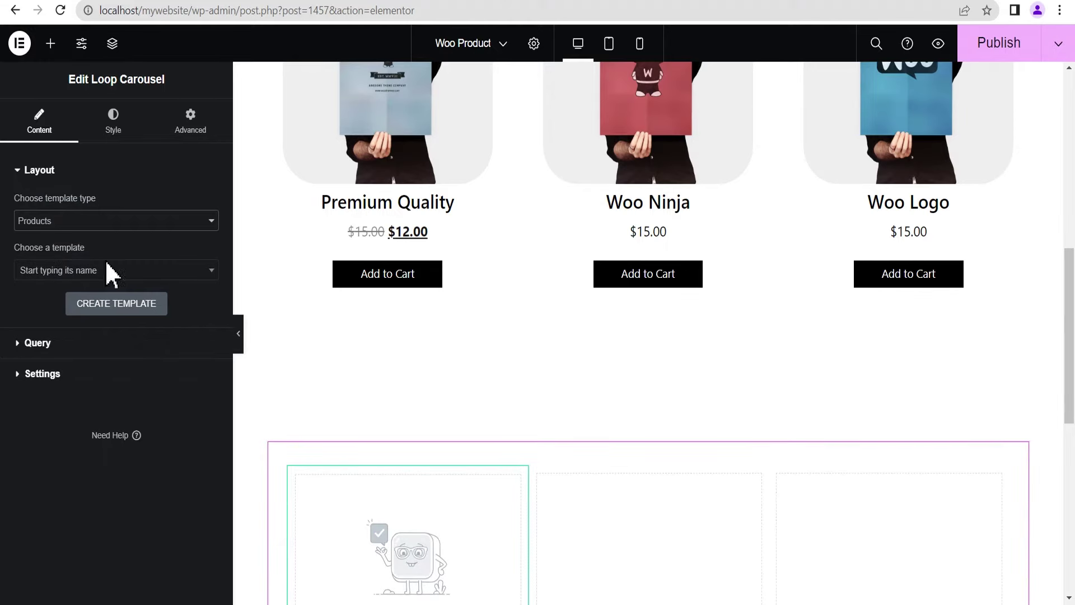
Open the product grid's loop item template for editing, saving the page changes.
drag(1070, 361, 1072, 188)
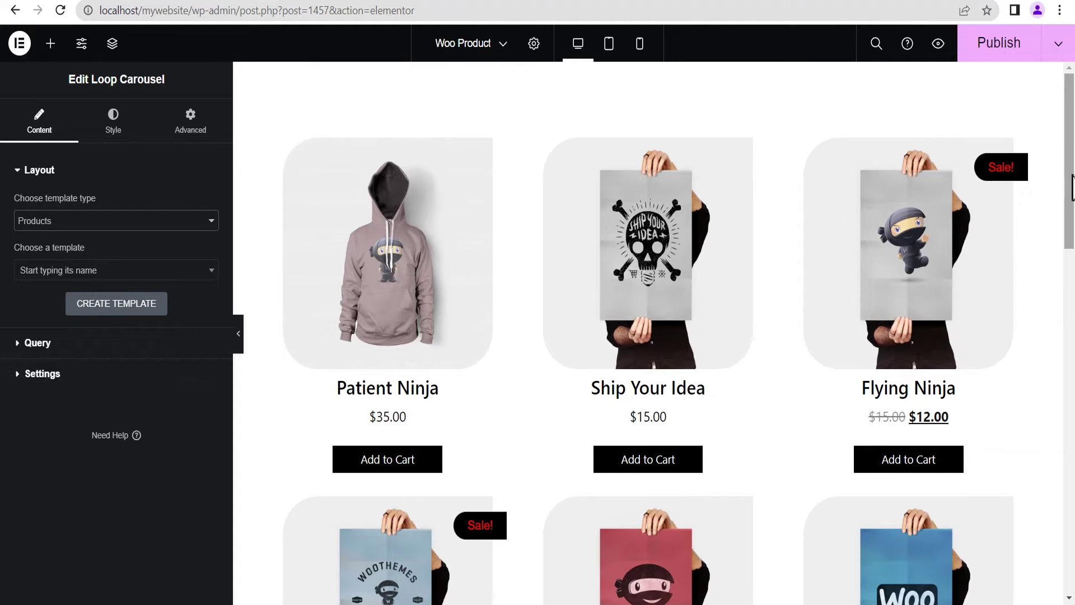
scroll(1073, 188, down, 8)
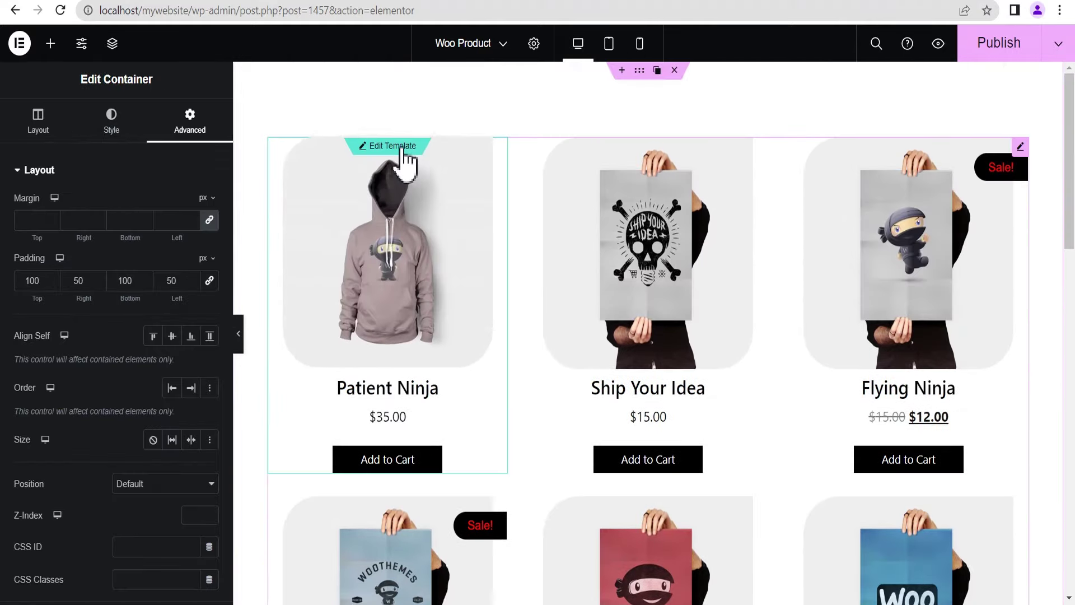
click(401, 146)
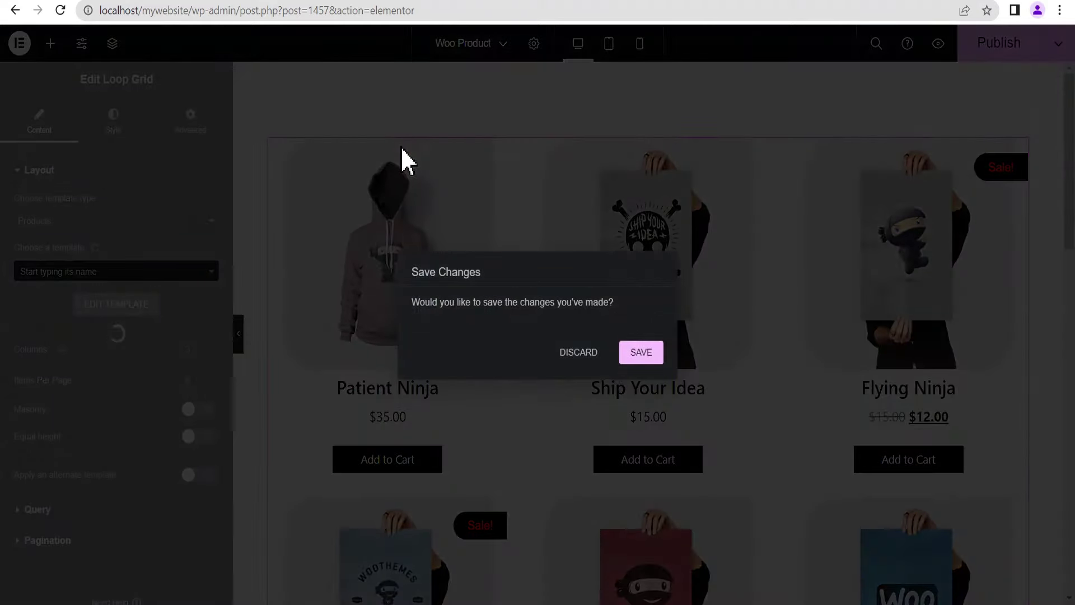
click(641, 351)
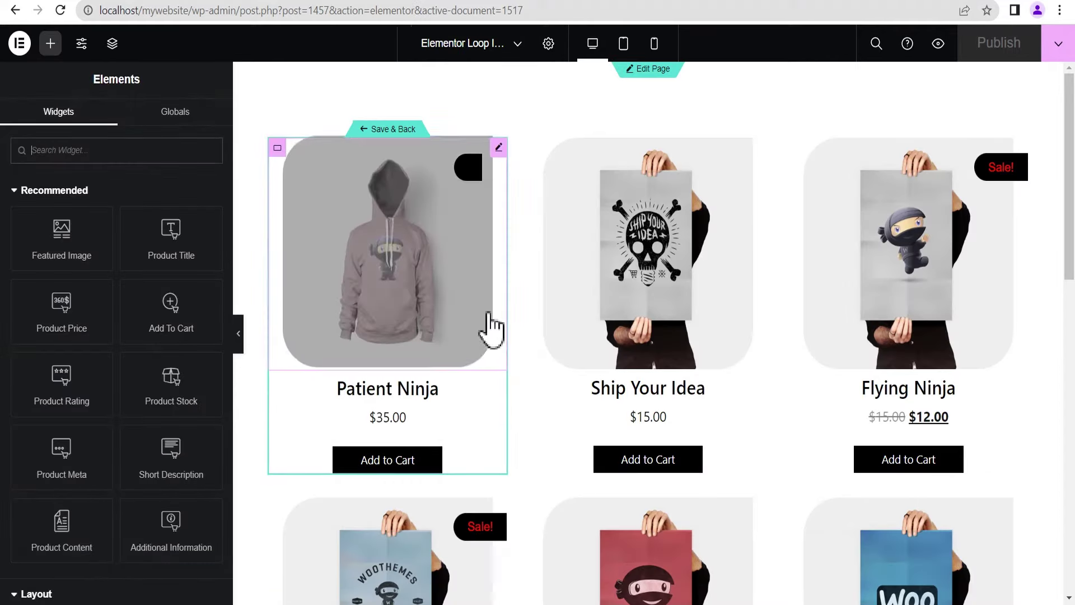
Rename the loop item template as "my product loop", publish it and return to the Woo Product page.
click(548, 44)
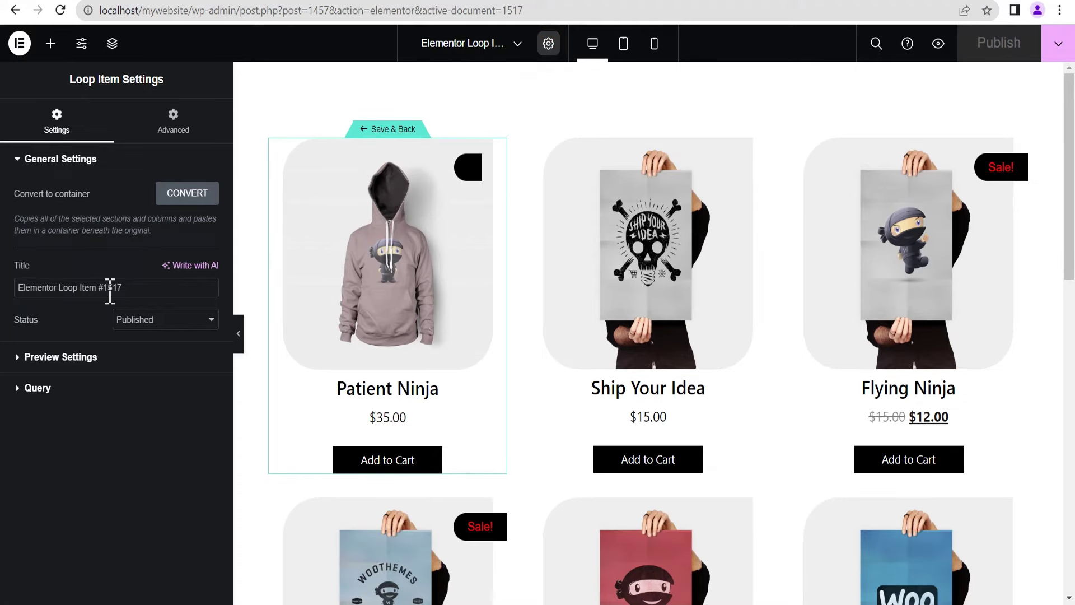
drag(126, 289, 12, 291)
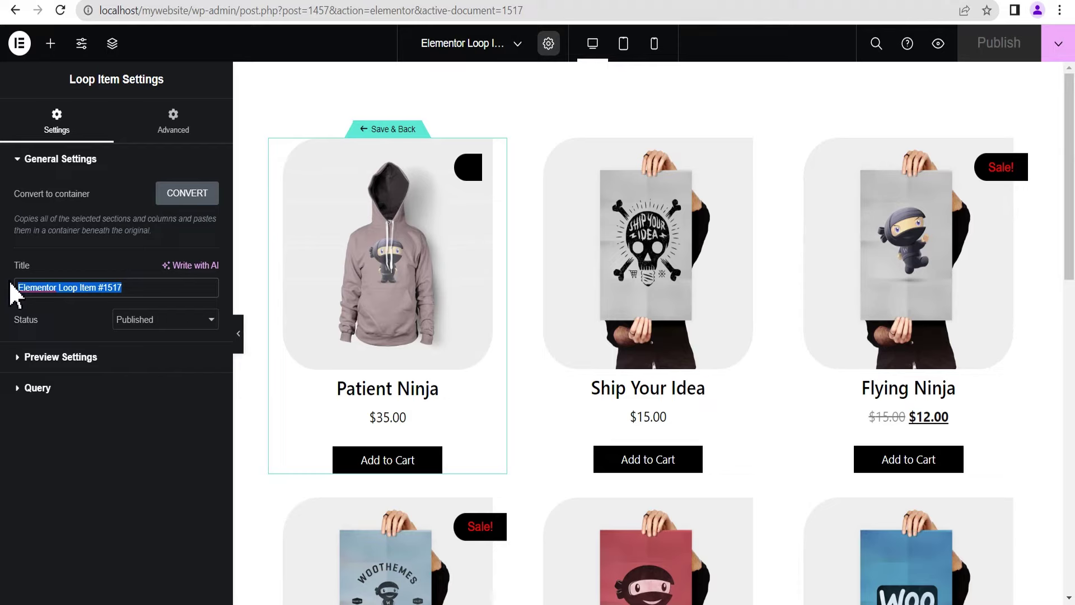
text(produc)
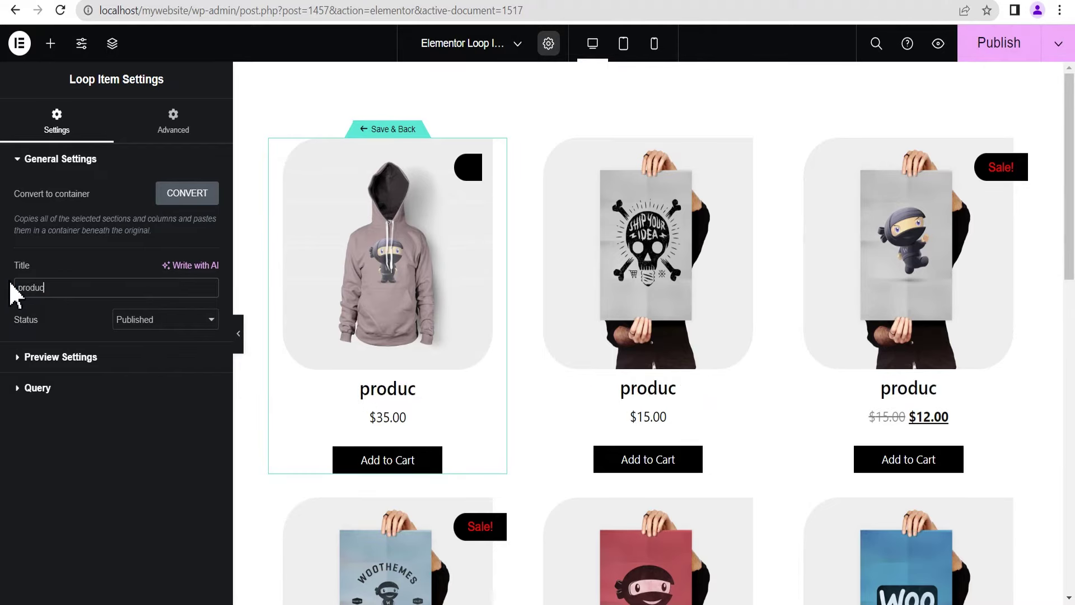
key(BackSpace)
key(BackSpace)
key(BackSpace)
key(BackSpace)
key(BackSpace)
key(BackSpace)
text(m)
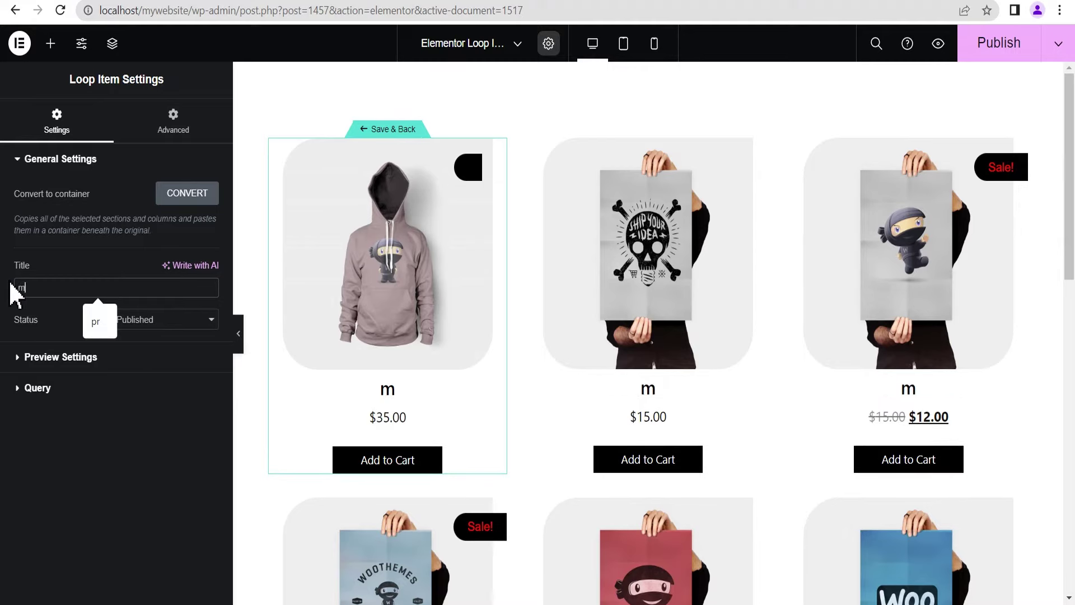
text(y product)
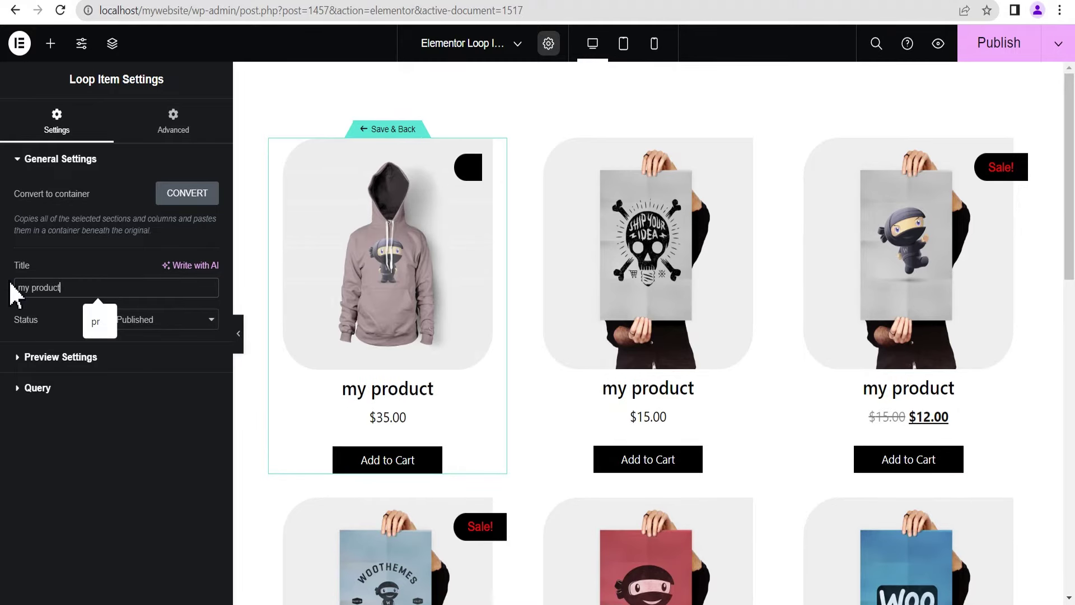
text( loop)
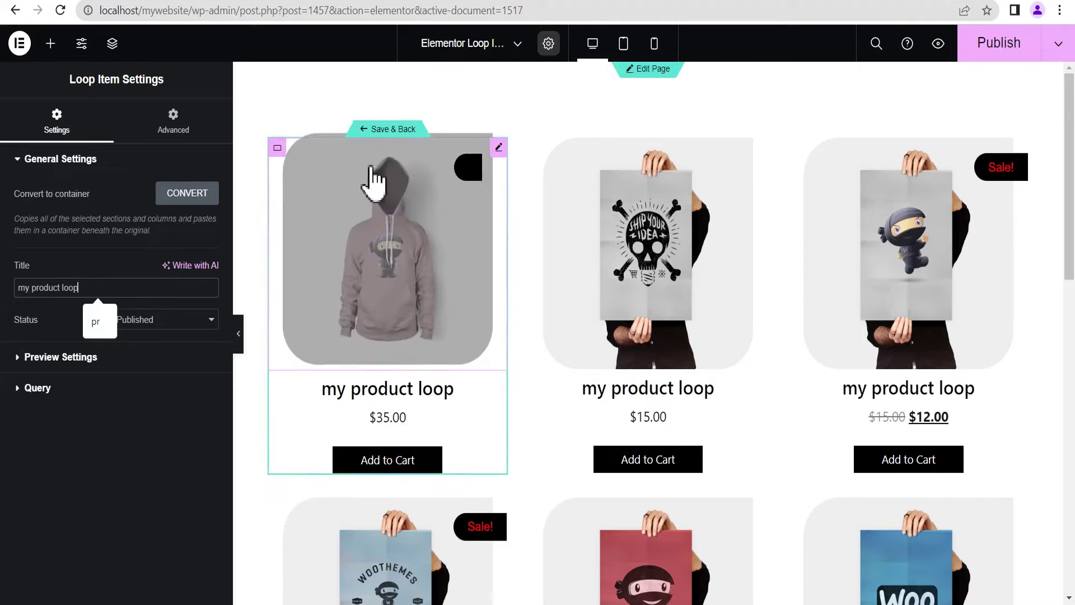
click(998, 55)
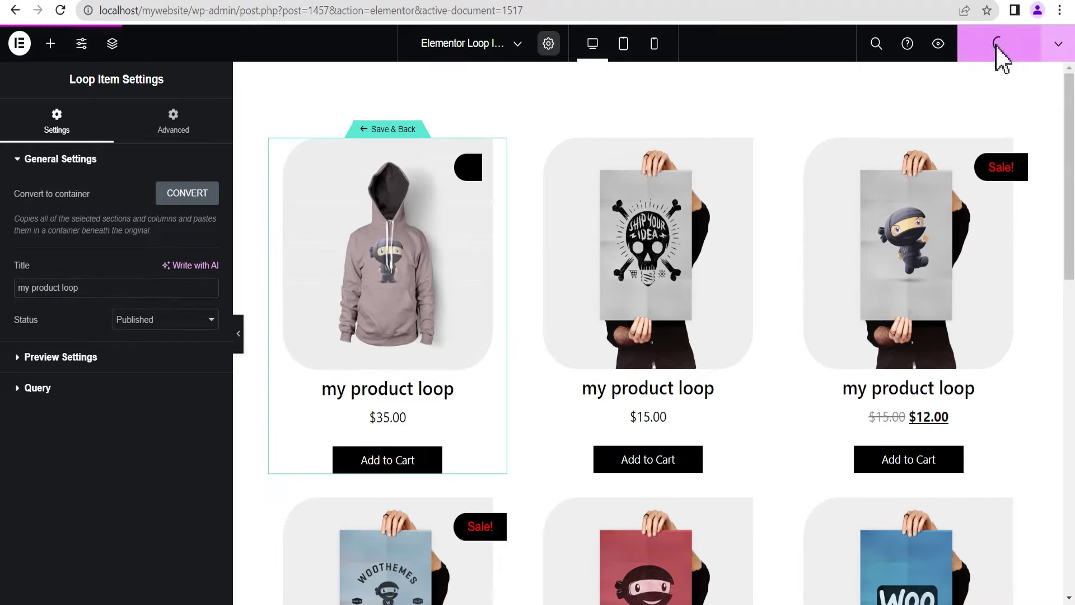
click(399, 128)
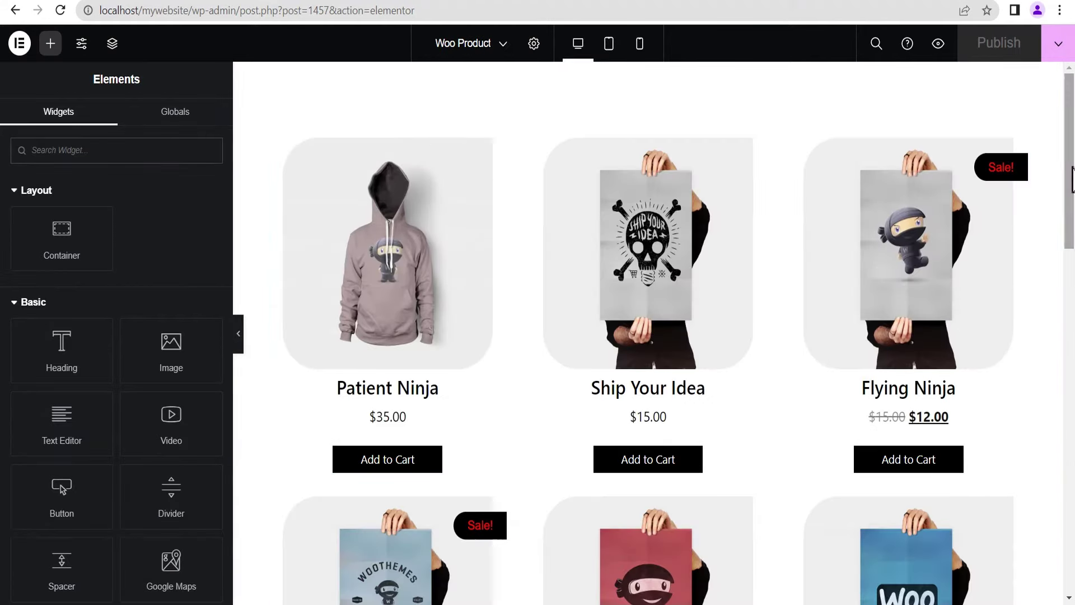
Assign the "my product loop" template to the Loop Carousel below the product grid.
drag(1072, 179, 1072, 434)
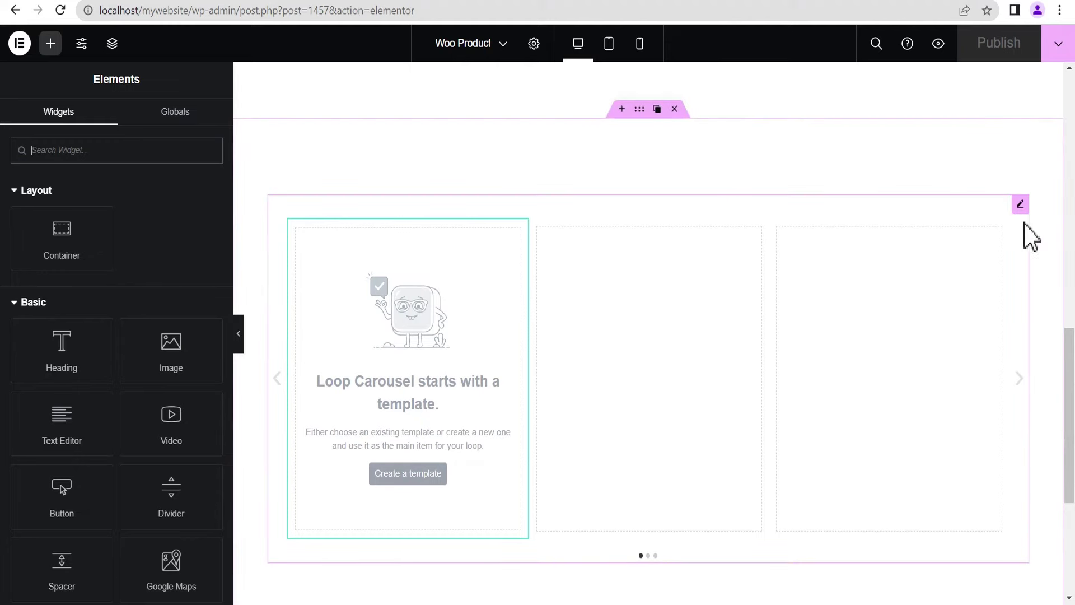
click(1022, 205)
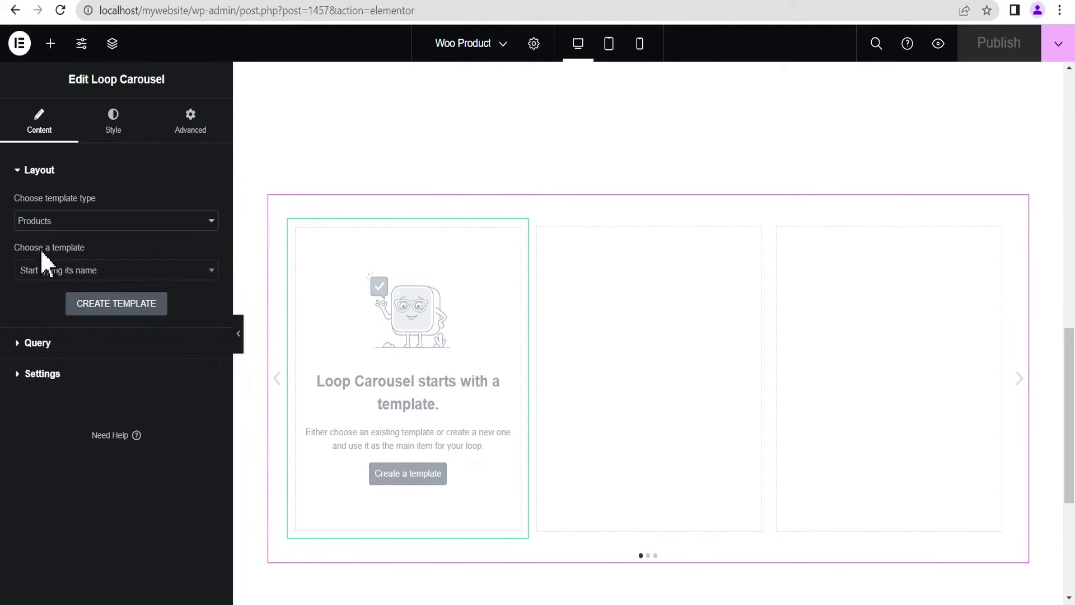
click(54, 271)
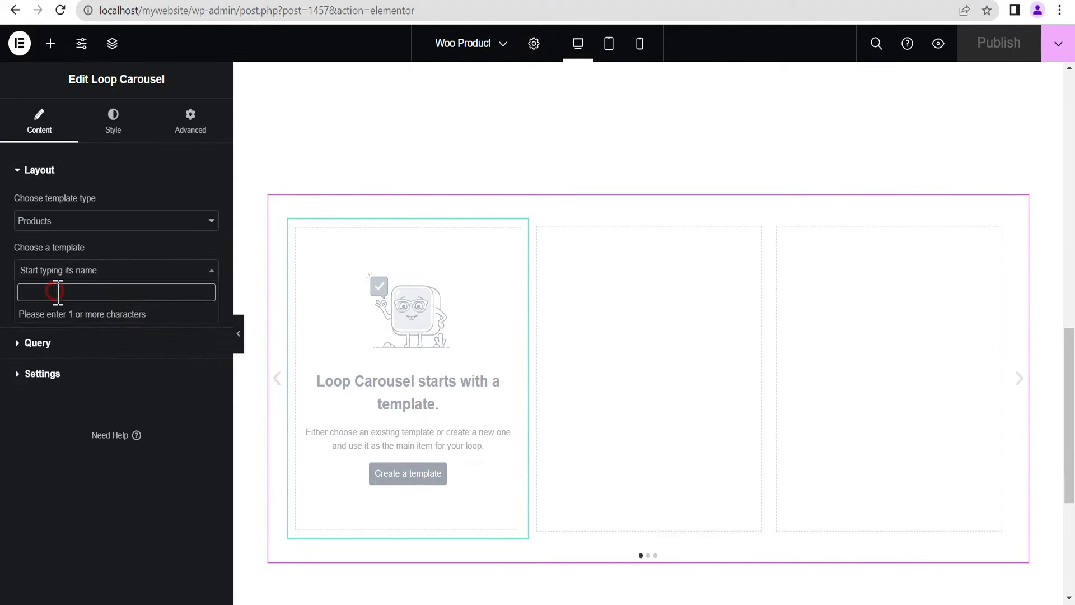
text(my)
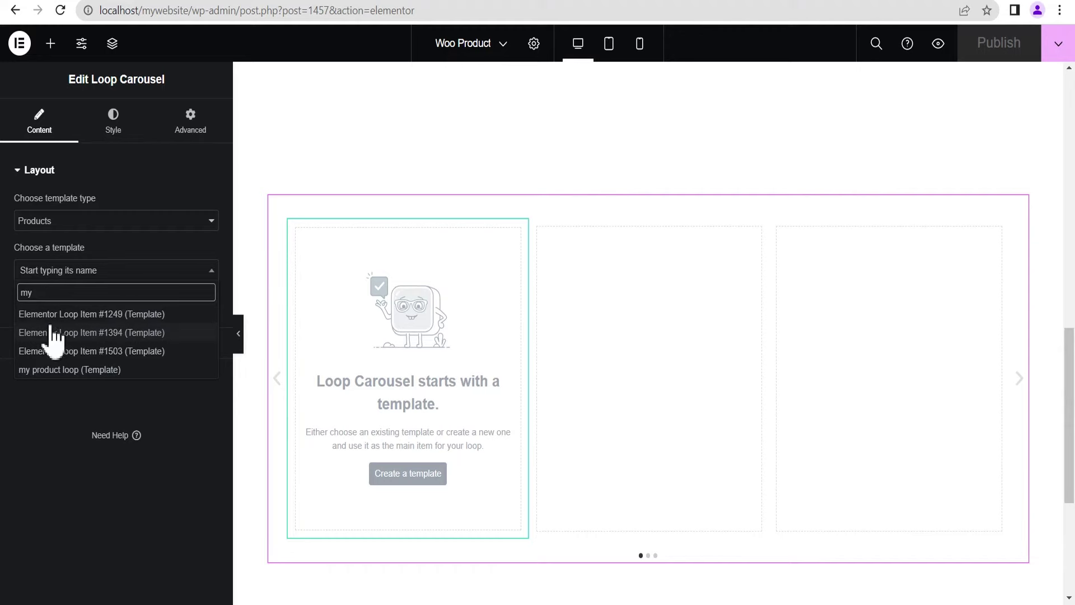
click(54, 371)
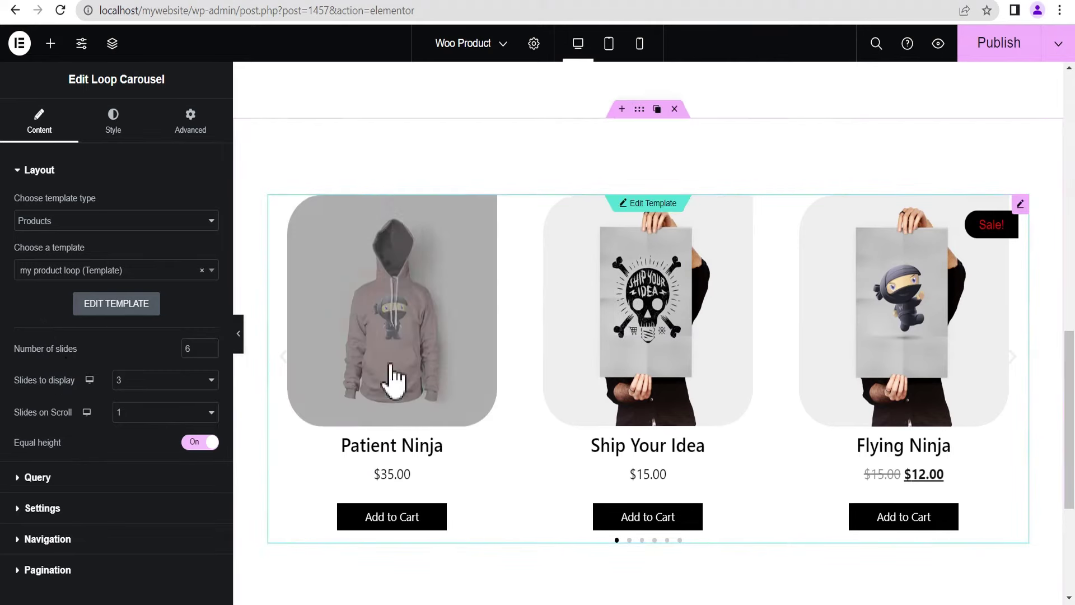
Examine the Loop Carousel's equal height, autoplay and scroll settings, navigation arrows and pagination type options.
click(194, 442)
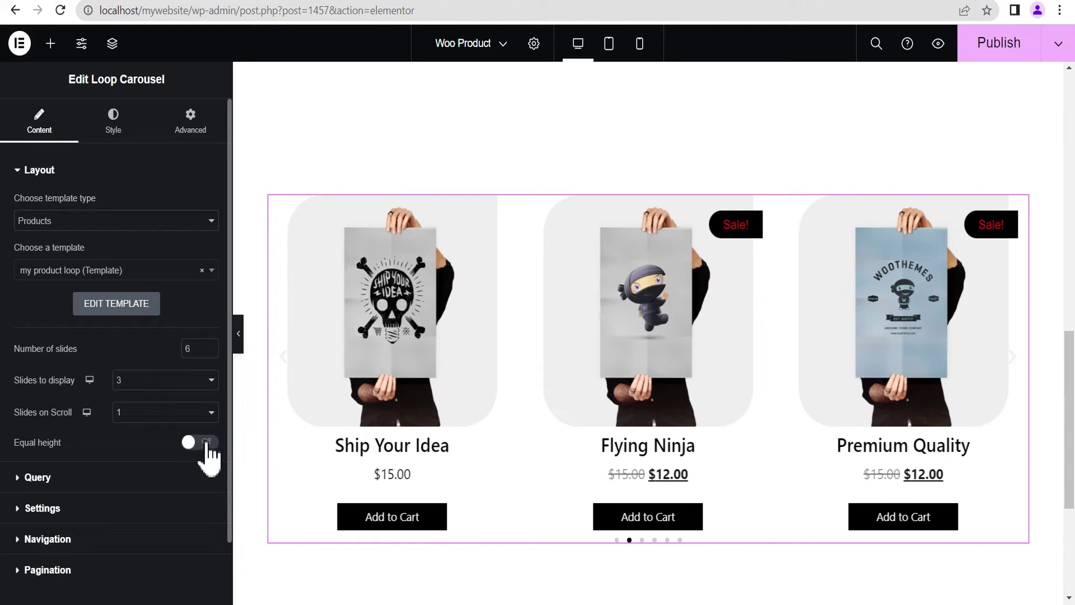
click(212, 442)
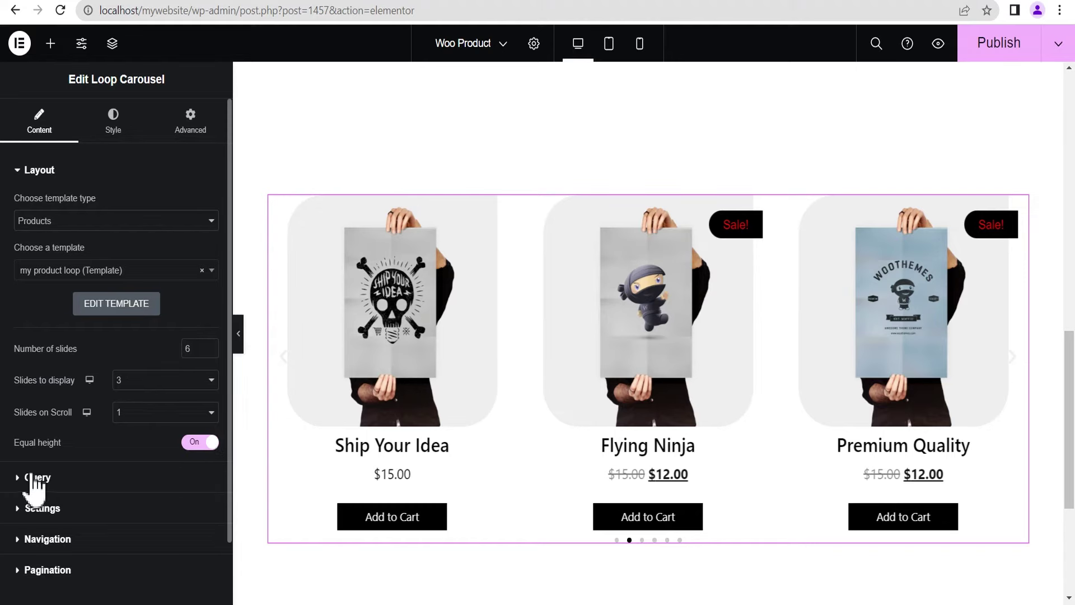
click(62, 507)
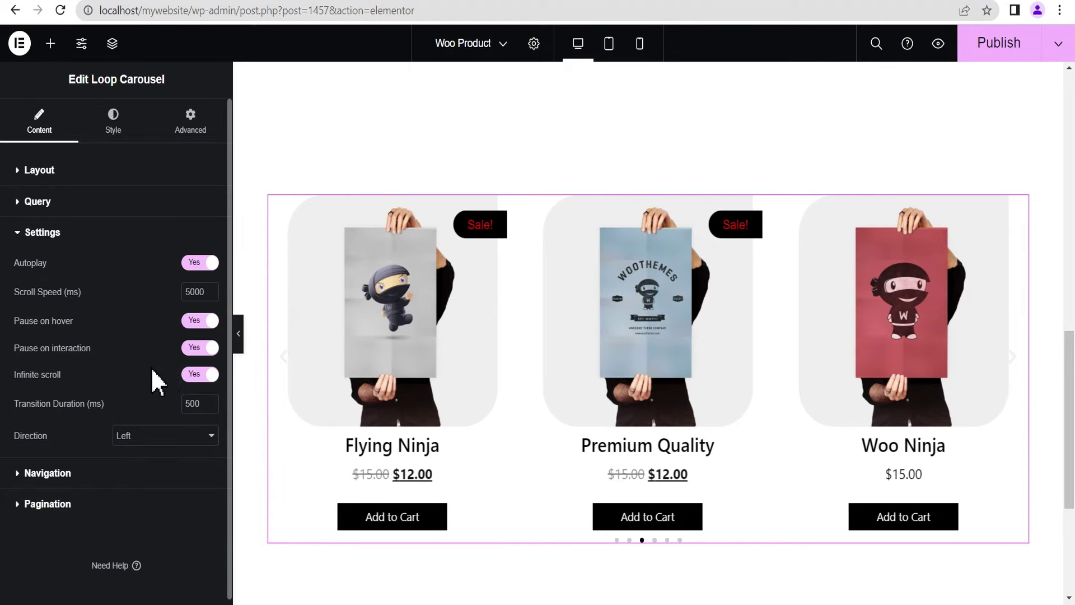
click(79, 473)
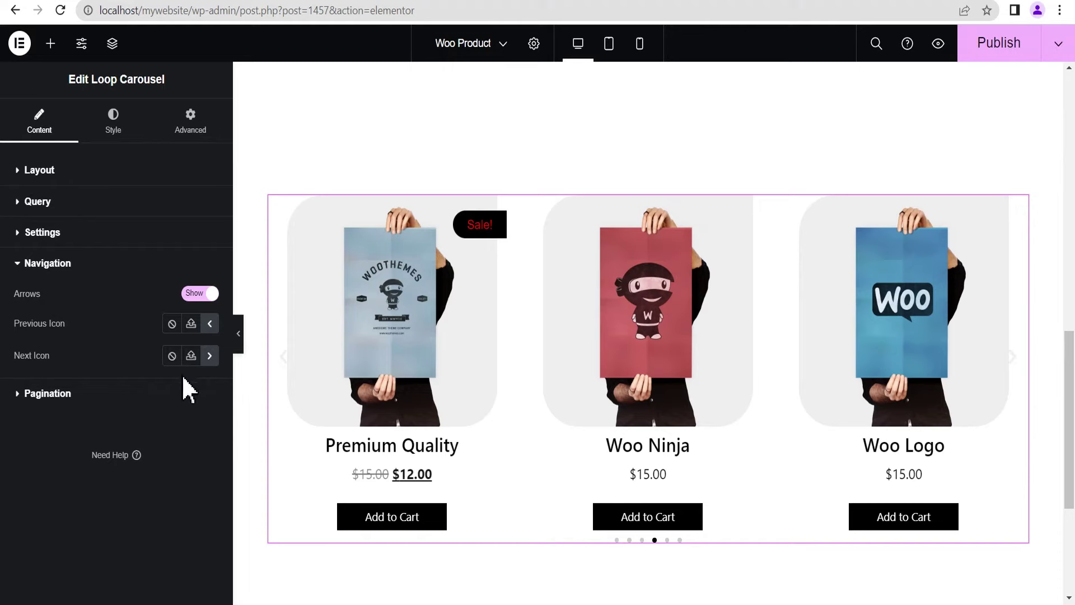
click(80, 399)
click(138, 331)
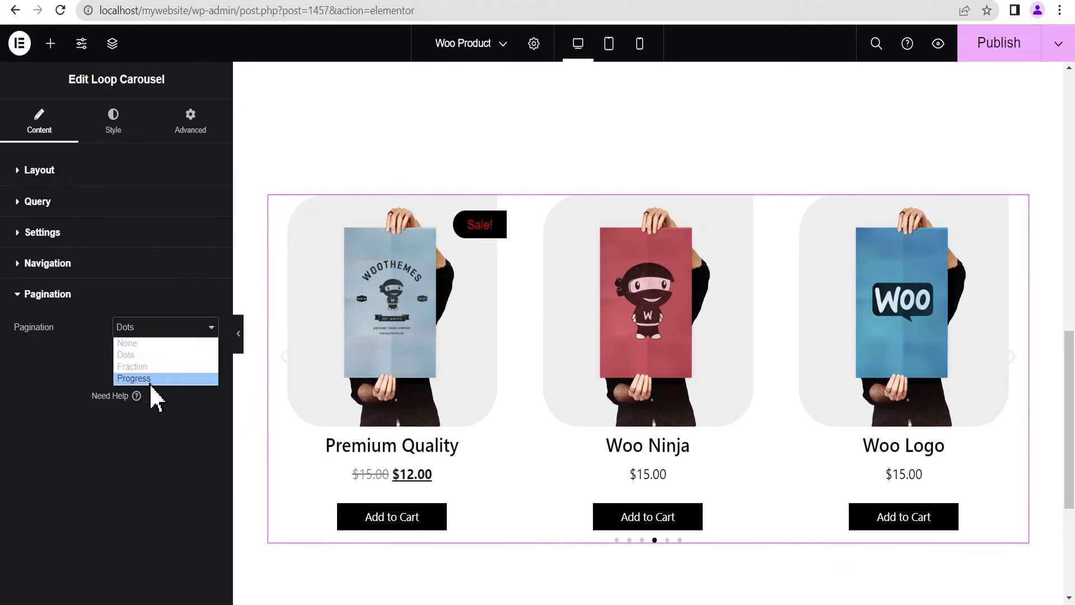
click(96, 364)
click(65, 294)
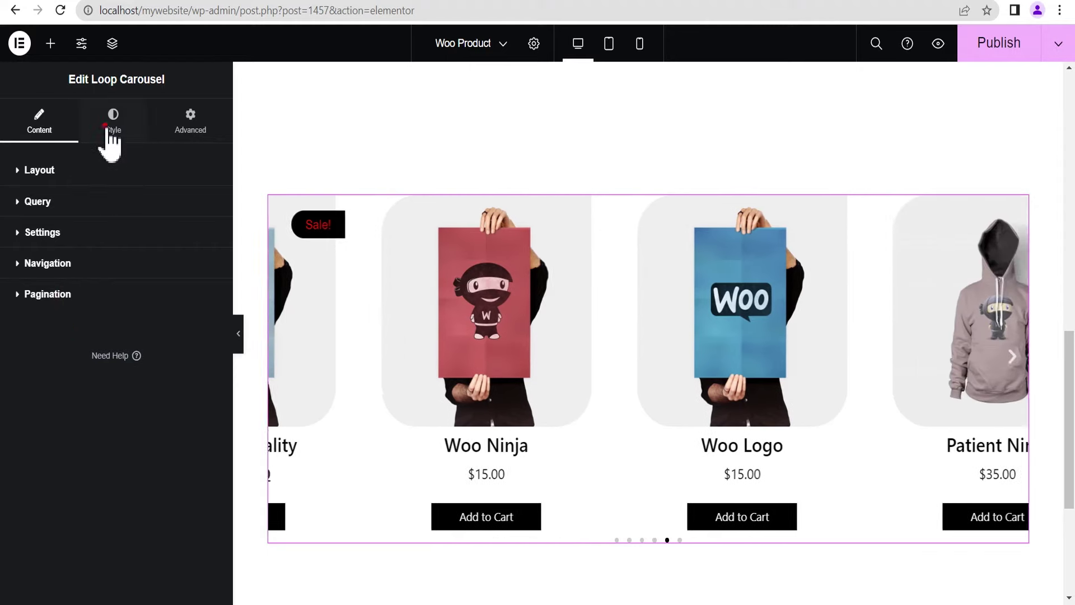
Set the position of the carousel's navigation arrows to Outside.
click(109, 129)
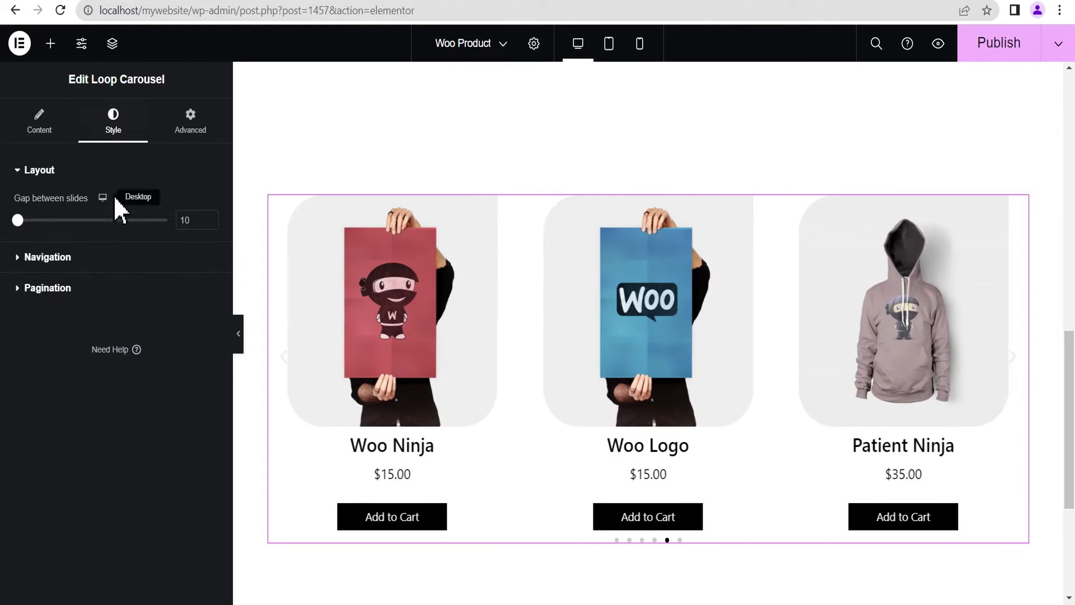
click(65, 258)
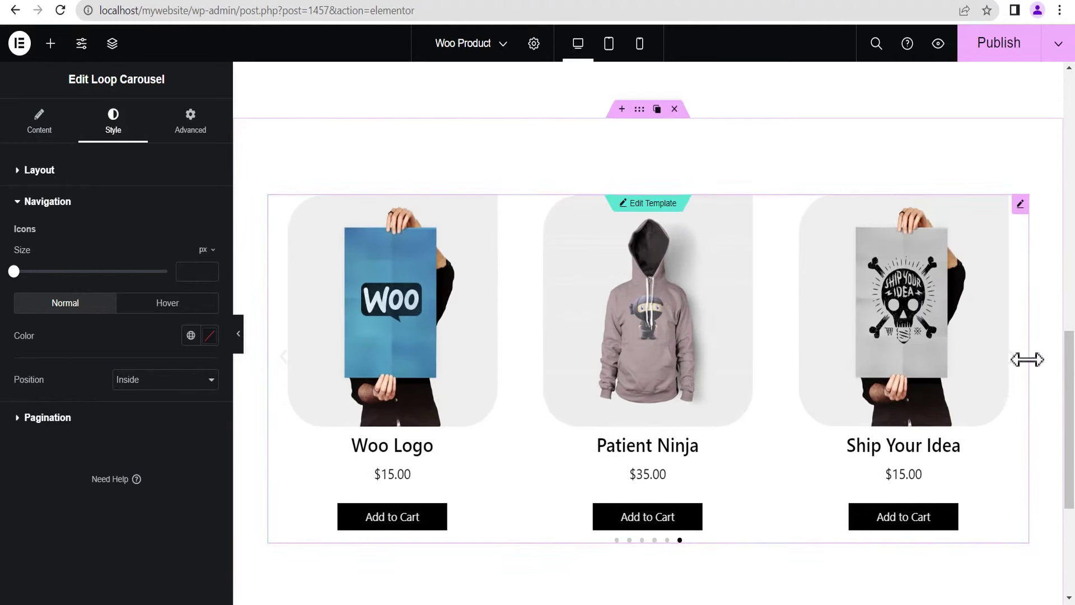
click(160, 384)
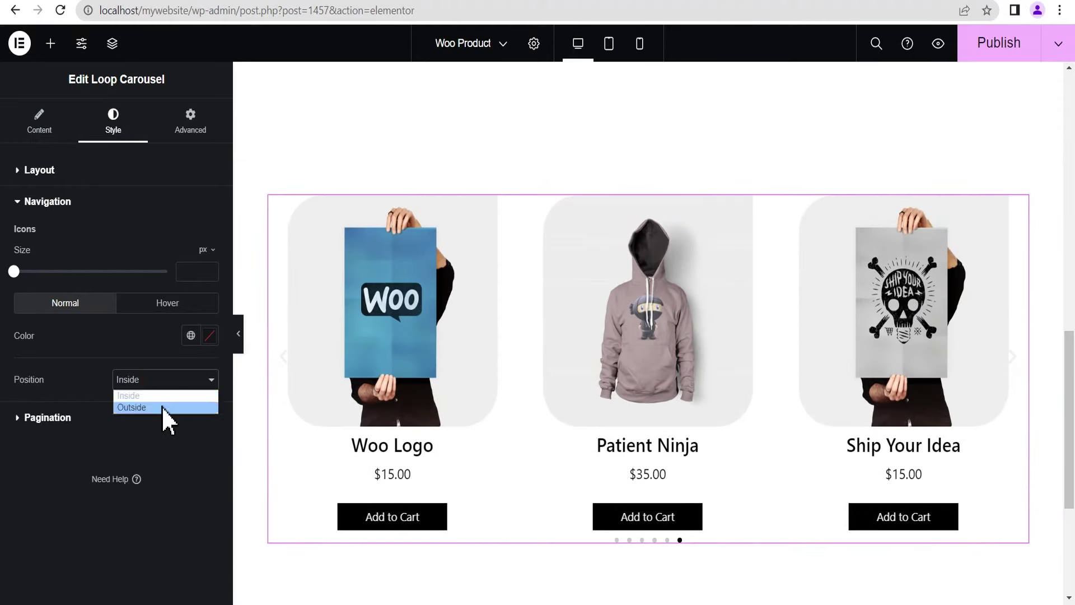
click(161, 407)
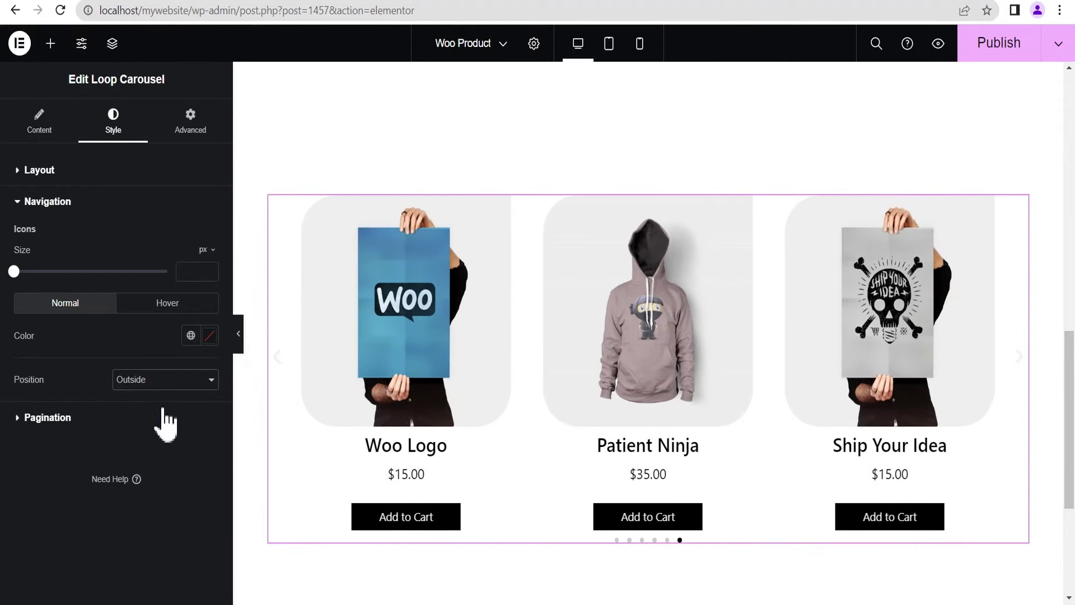
Set the size of the carousel's pagination dots to 16 px.
click(56, 418)
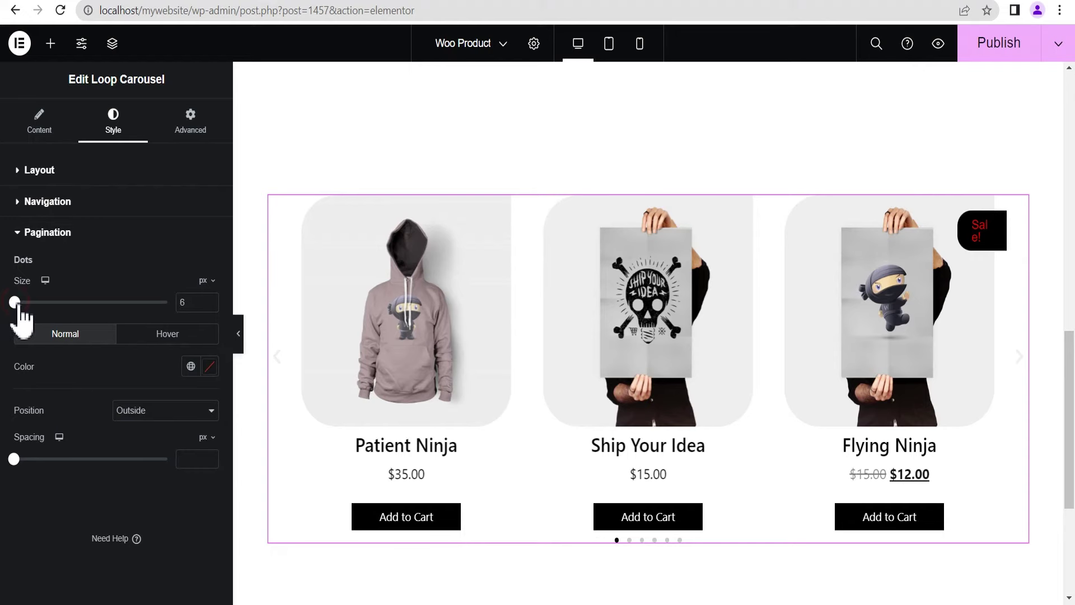
drag(20, 307, 28, 308)
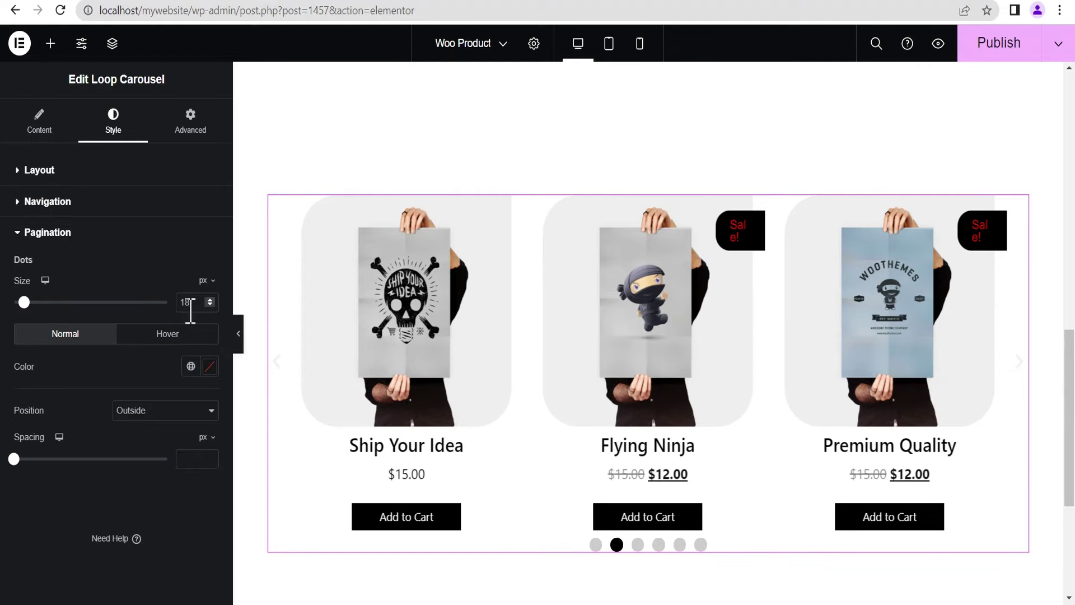
click(210, 305)
click(210, 305)
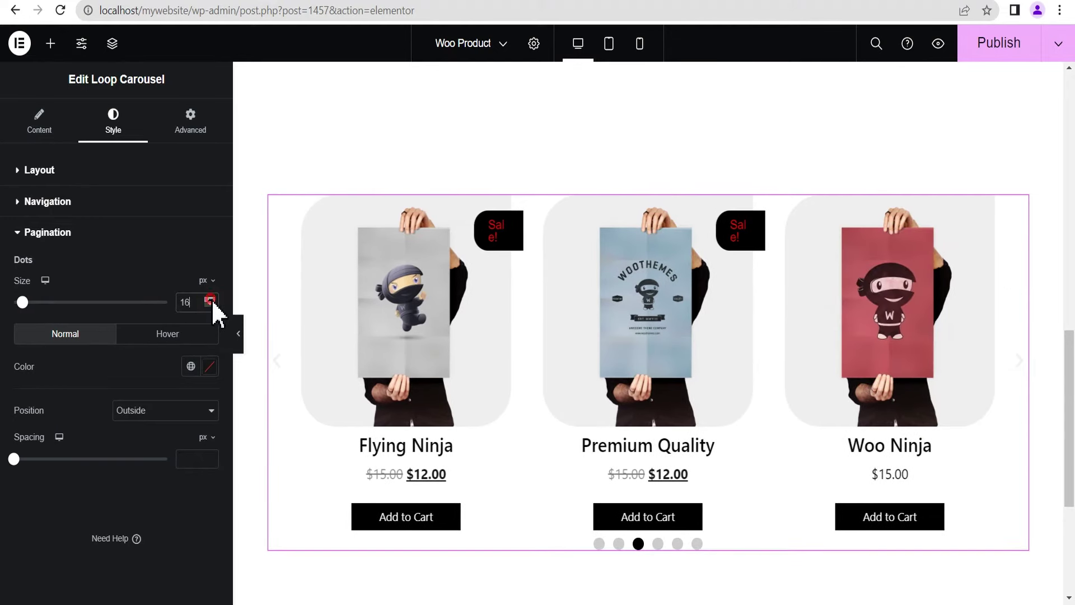
Color the carousel's pagination dots bright red and set their spacing to 25 px.
click(210, 366)
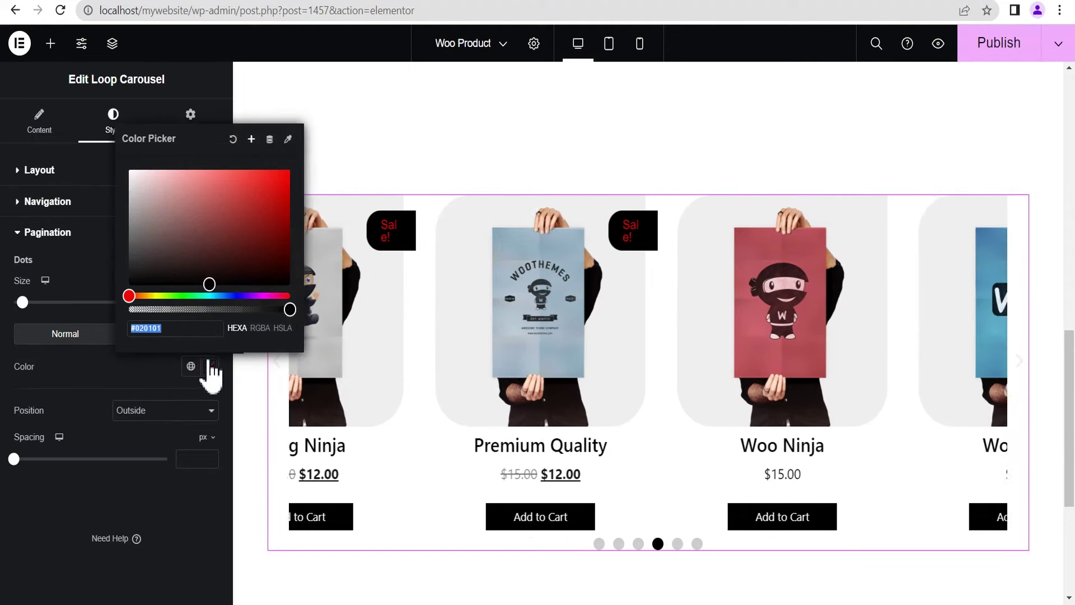
click(286, 206)
drag(286, 206, 289, 175)
click(107, 379)
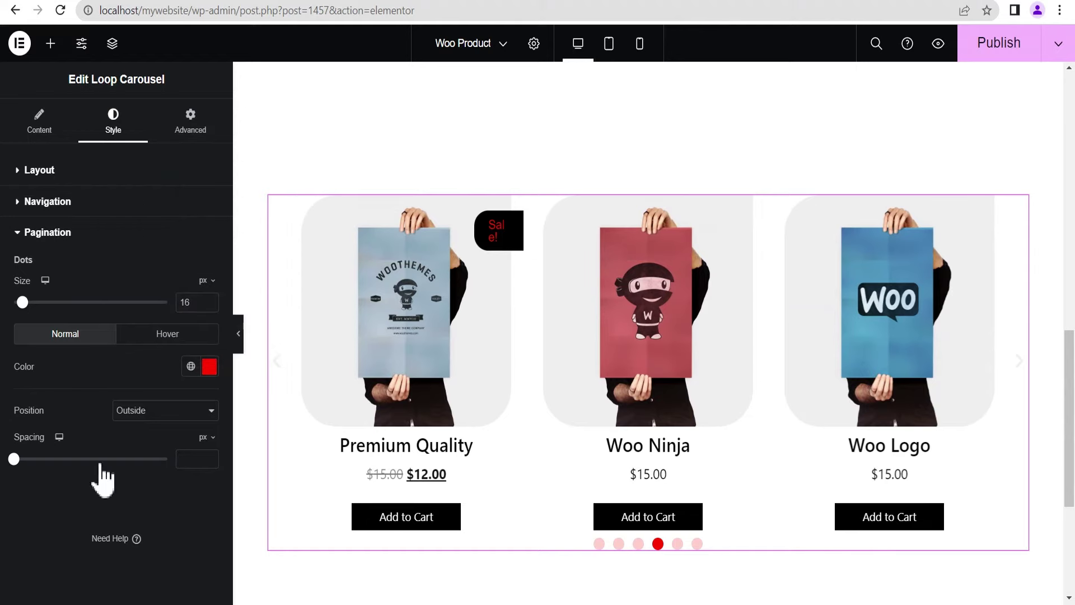
drag(14, 459, 52, 458)
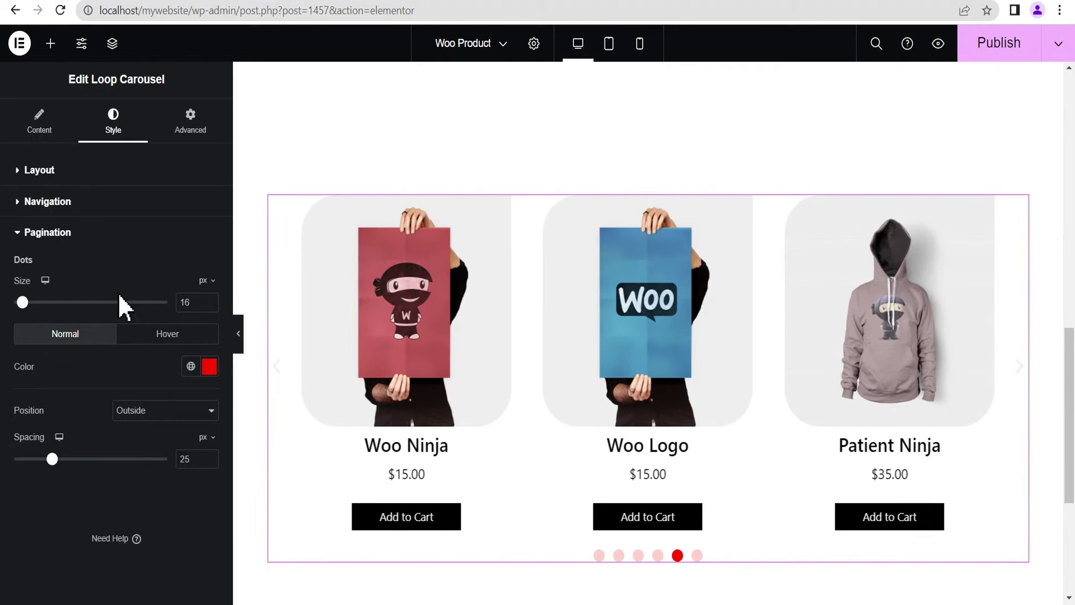
Color the carousel's navigation arrows bright red in their normal state.
click(48, 203)
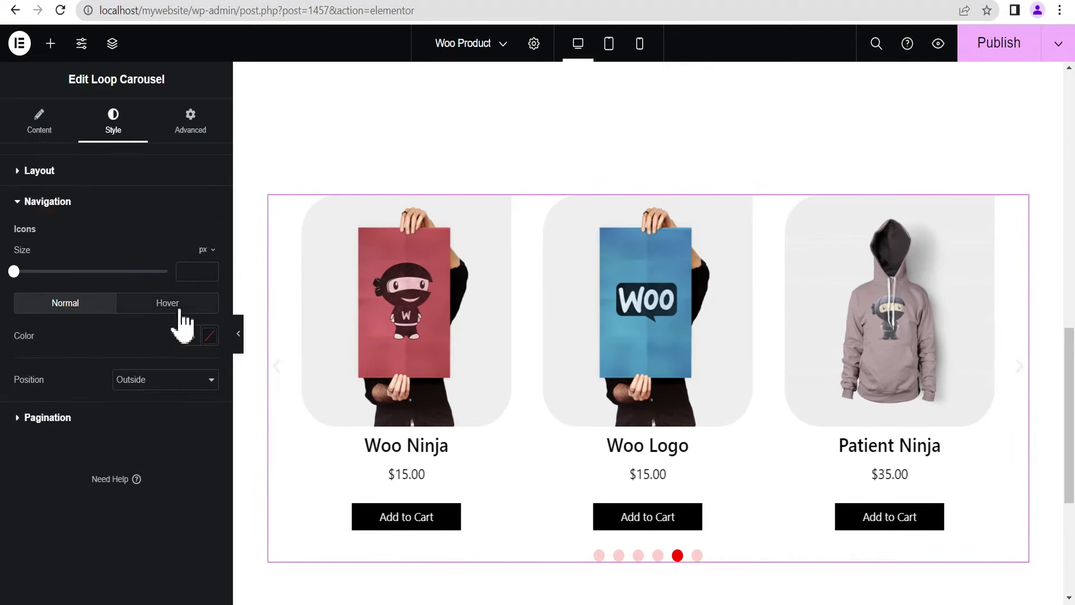
click(209, 336)
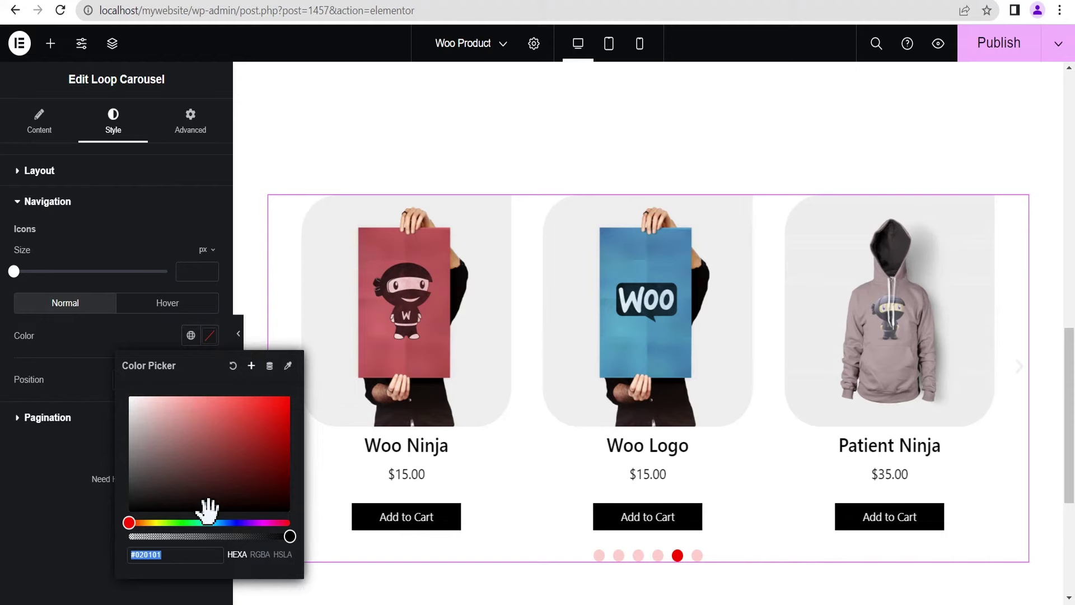
drag(211, 510, 288, 395)
click(79, 455)
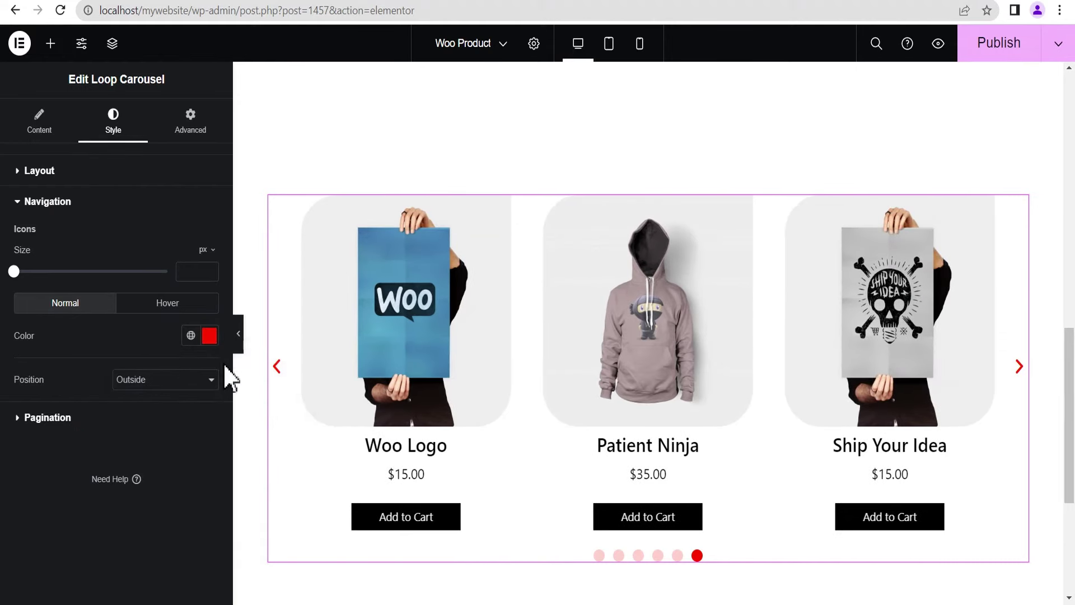
Preview the page at full width, advance the carousel slides with the arrows and check the product grid above.
click(240, 339)
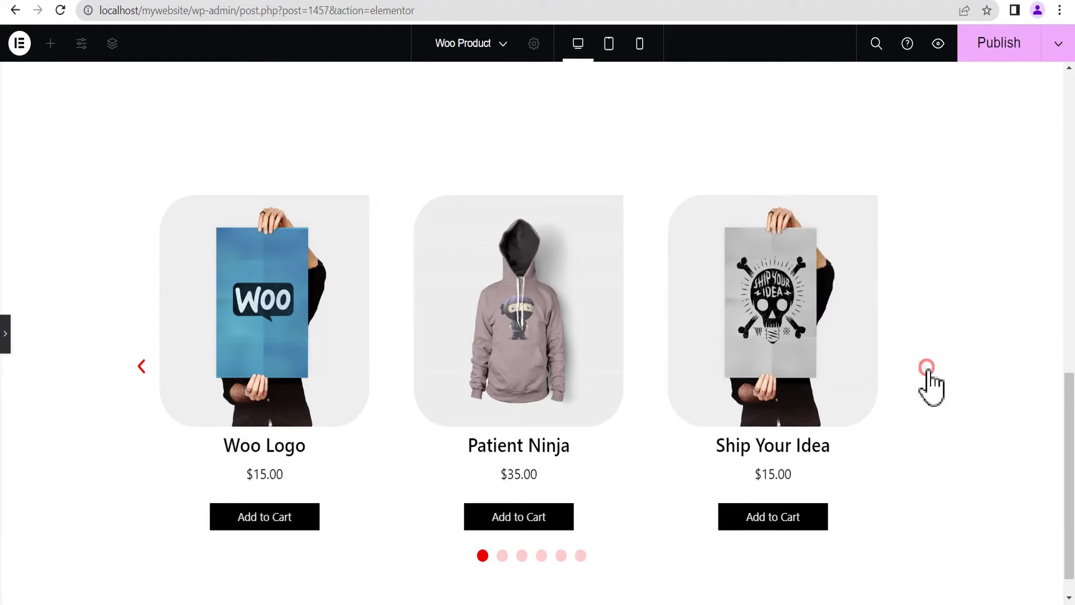
click(929, 387)
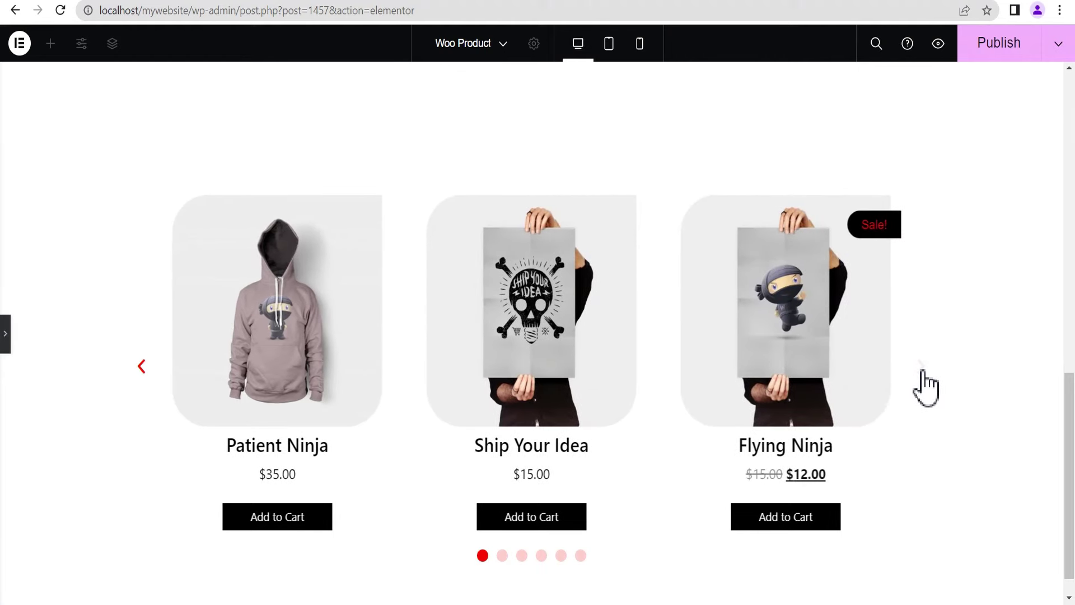
click(923, 372)
click(922, 372)
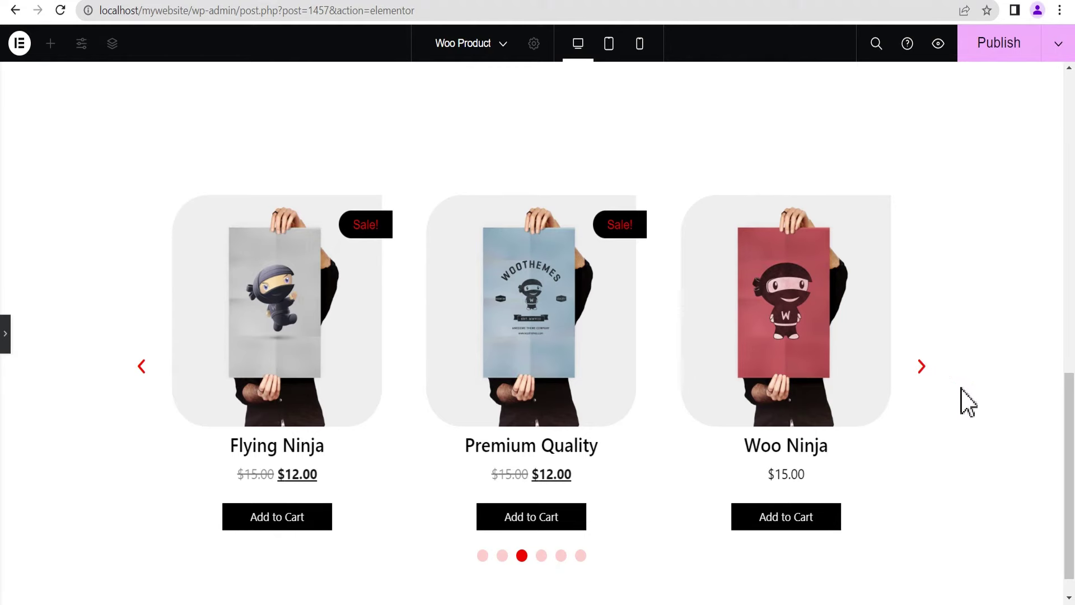
drag(1072, 377, 1072, 200)
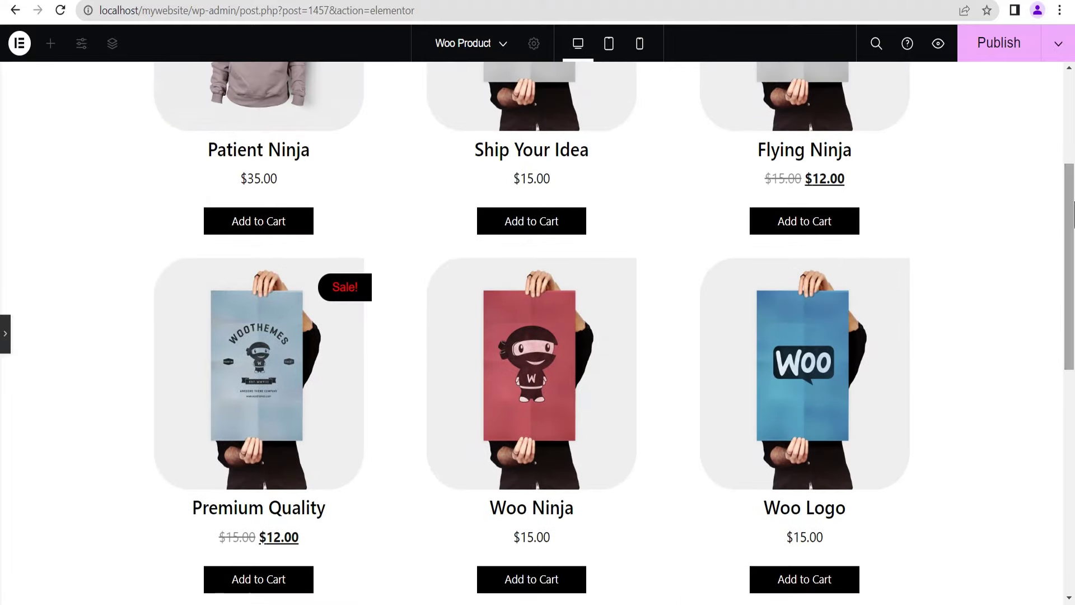
click(7, 341)
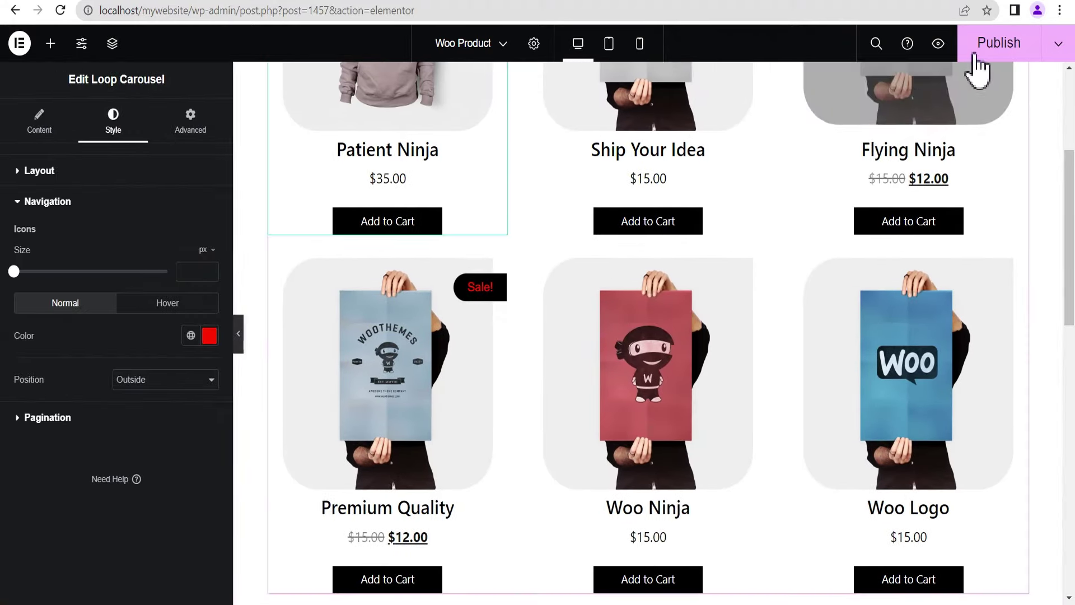
Publish the Woo Product page and return to the WordPress dashboard.
click(992, 56)
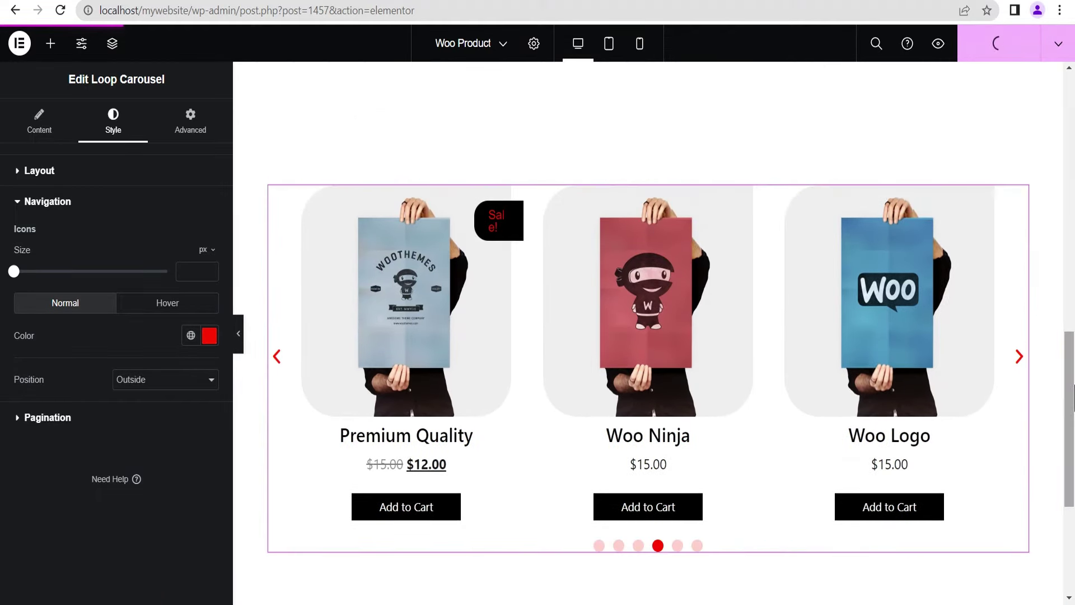
drag(1073, 399, 1073, 123)
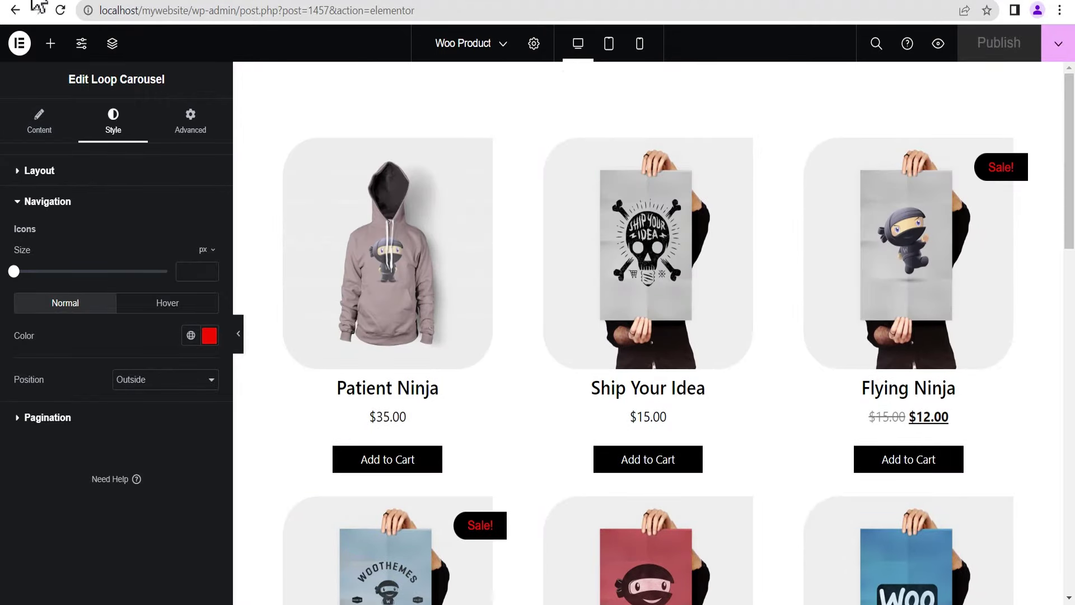
click(37, 10)
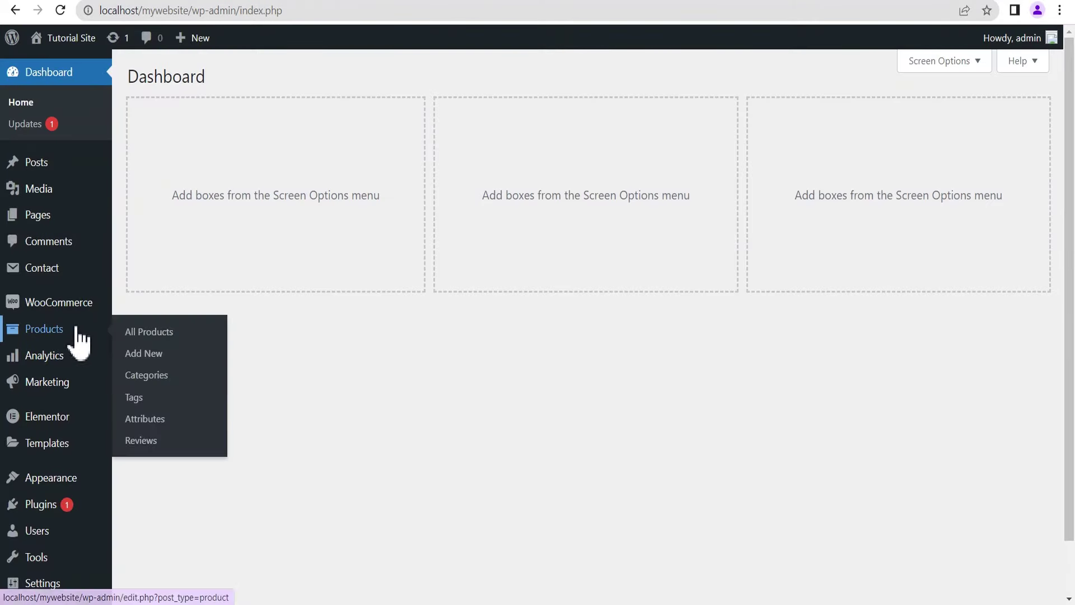
Create a new Products Archive template in the Theme Builder and start it blank, without a library template.
mouse_move(49, 445)
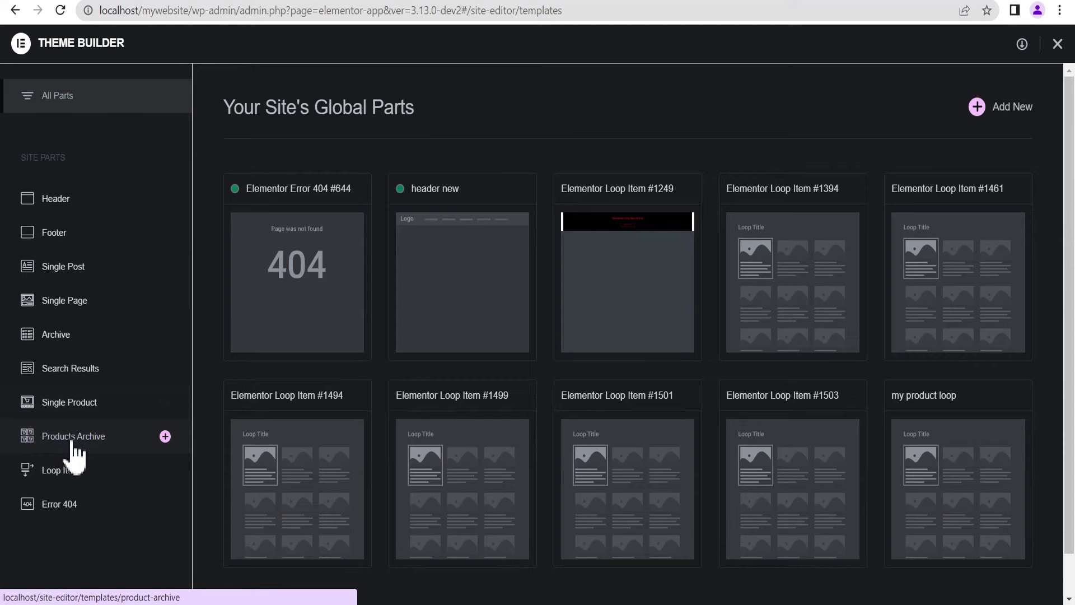
click(166, 436)
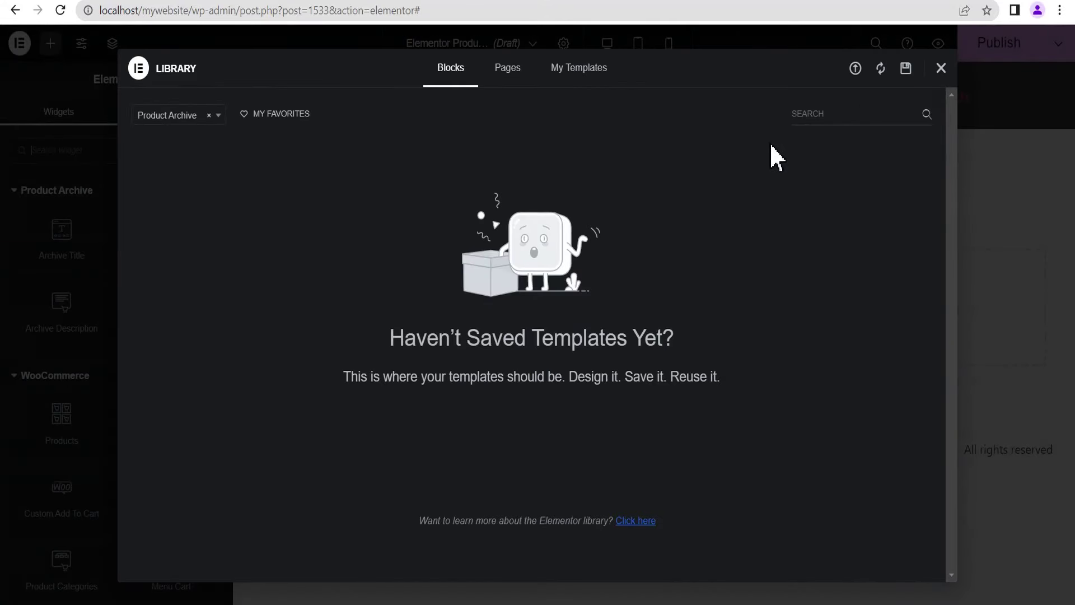
click(941, 68)
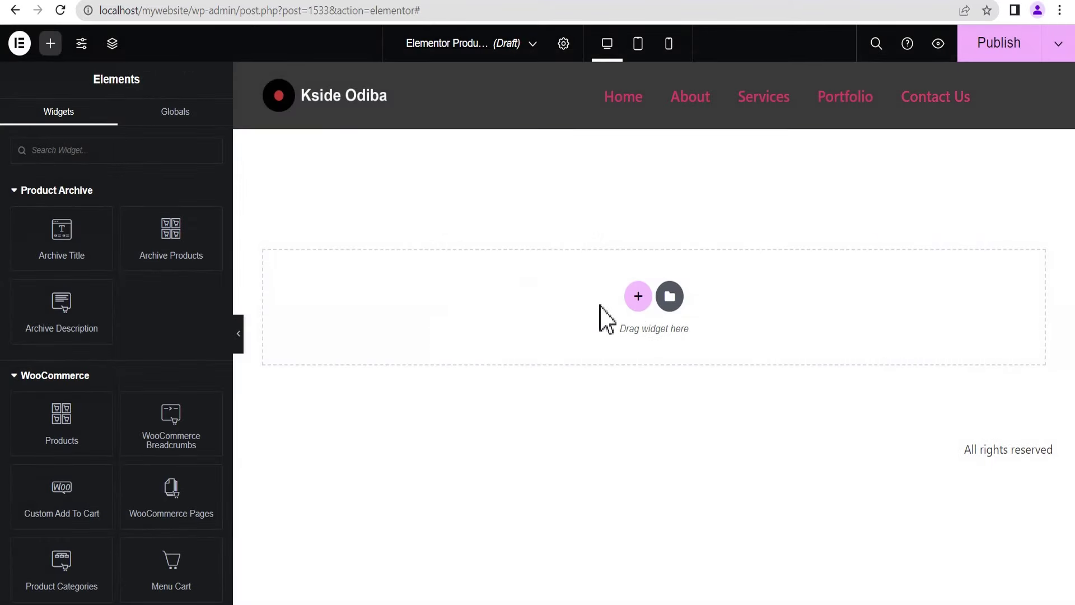
Add a single container with vertical direction to the archive template and set its padding to 100 px on all sides.
click(638, 296)
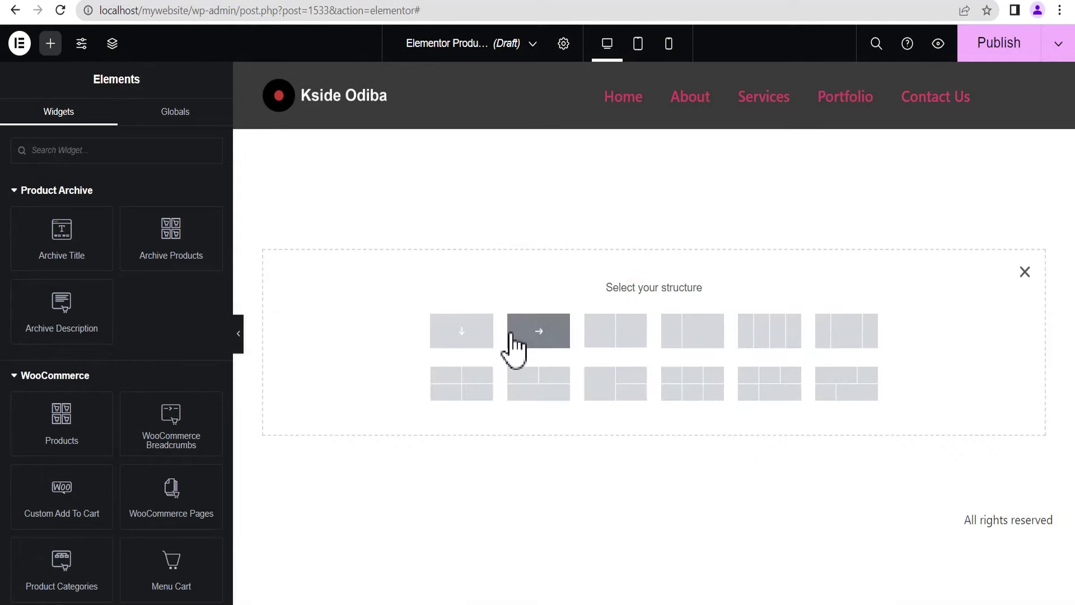
click(458, 346)
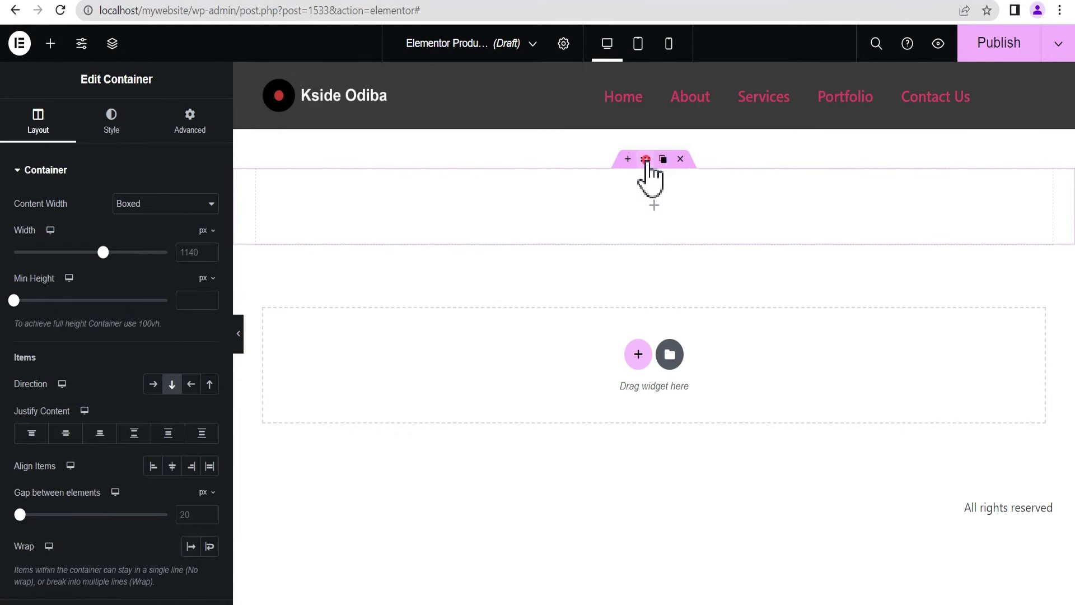
click(192, 128)
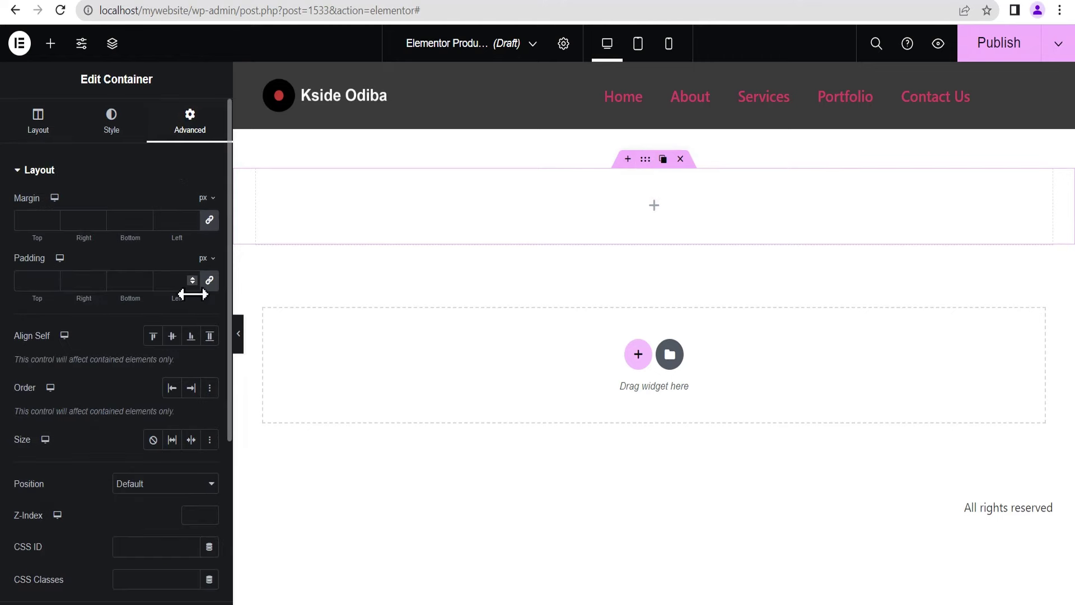
click(34, 280)
text(10)
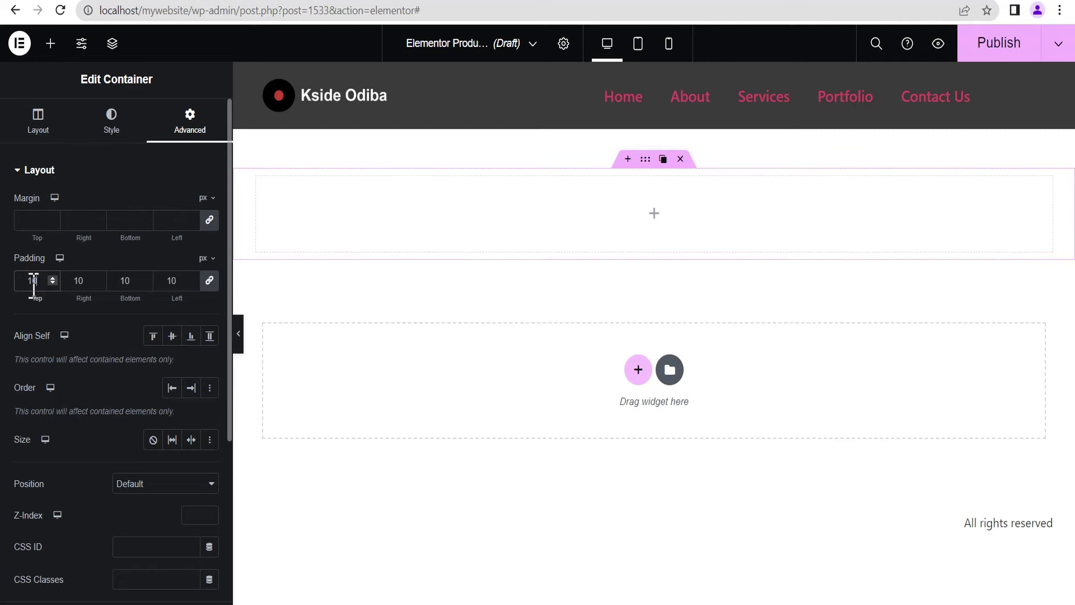
text(0)
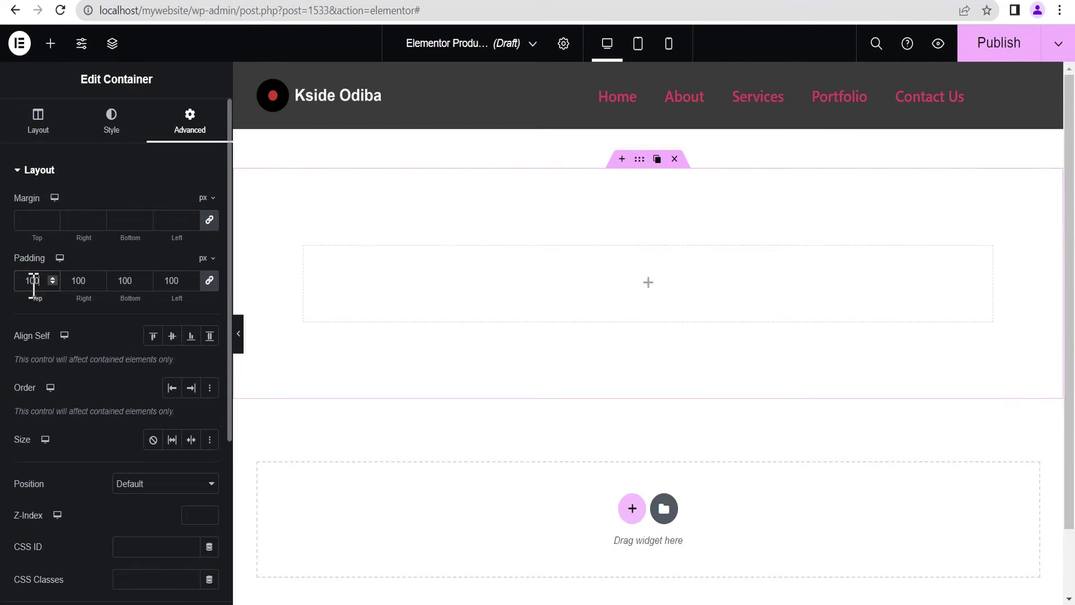
Set the container's left and right padding to 50 px and add an Archive Title widget inside it.
click(210, 280)
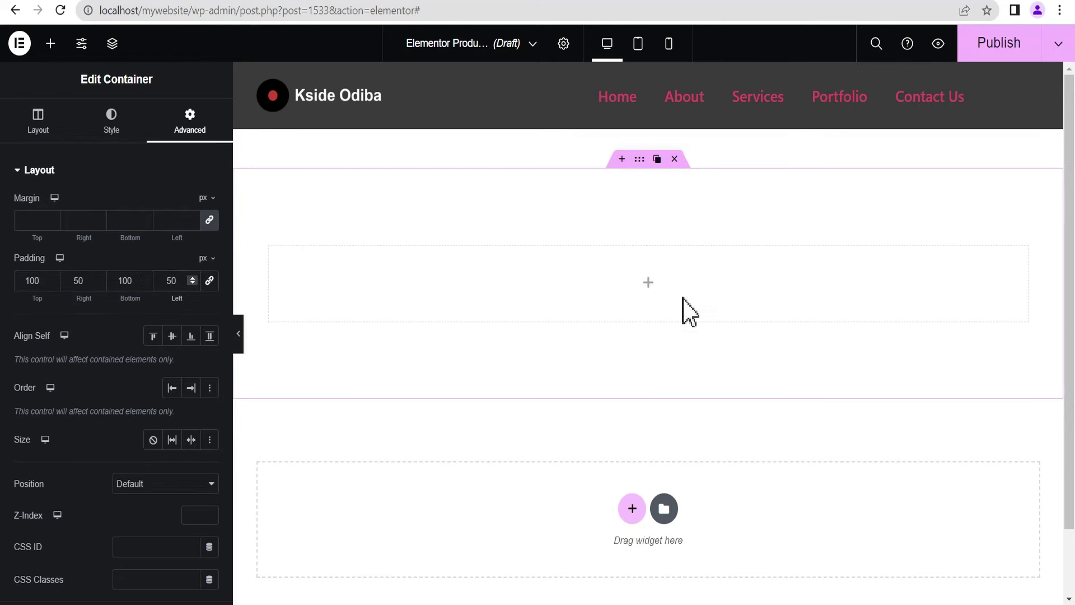
click(648, 281)
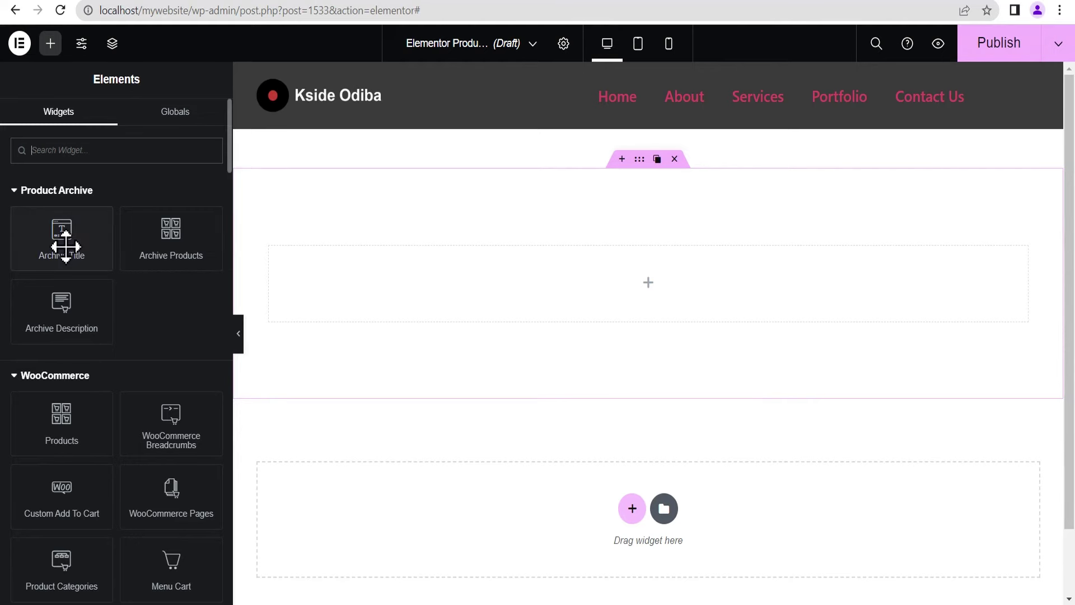
drag(61, 250, 544, 278)
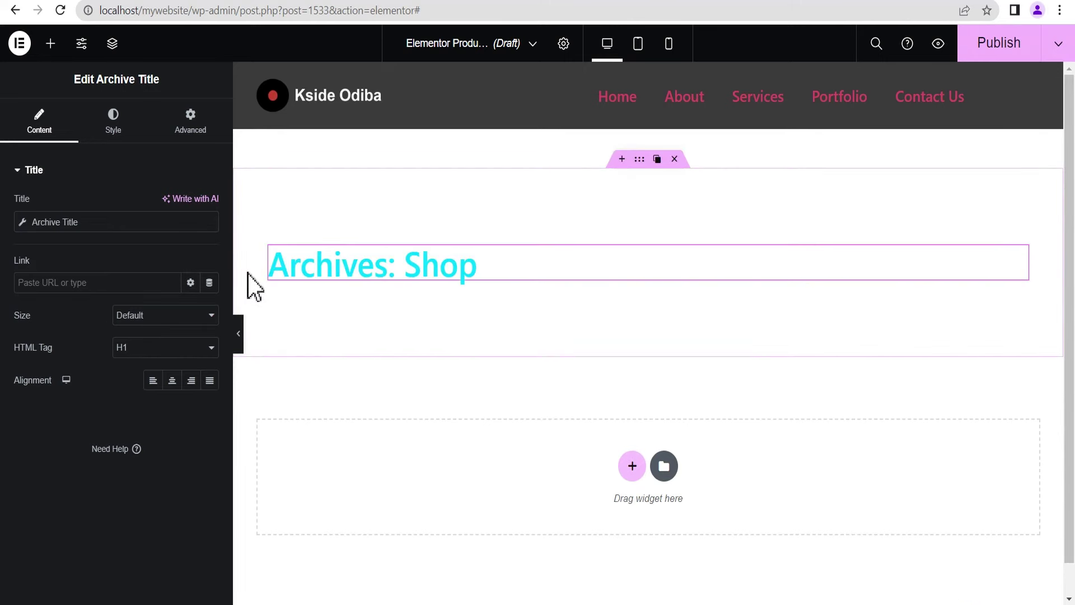
Turn off Include Context for the archive title's dynamic text.
click(23, 223)
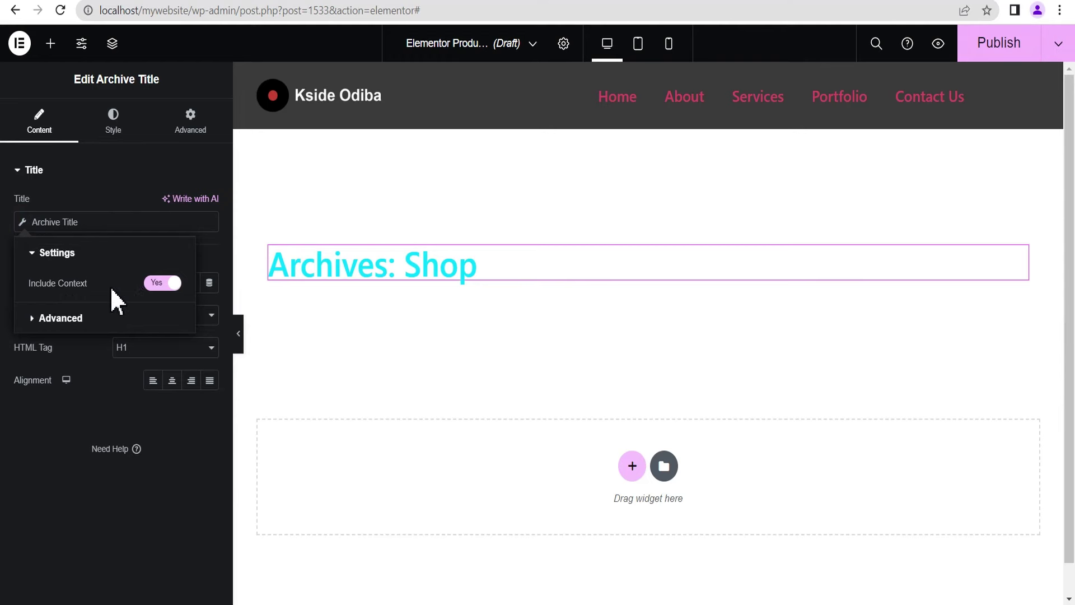
click(158, 283)
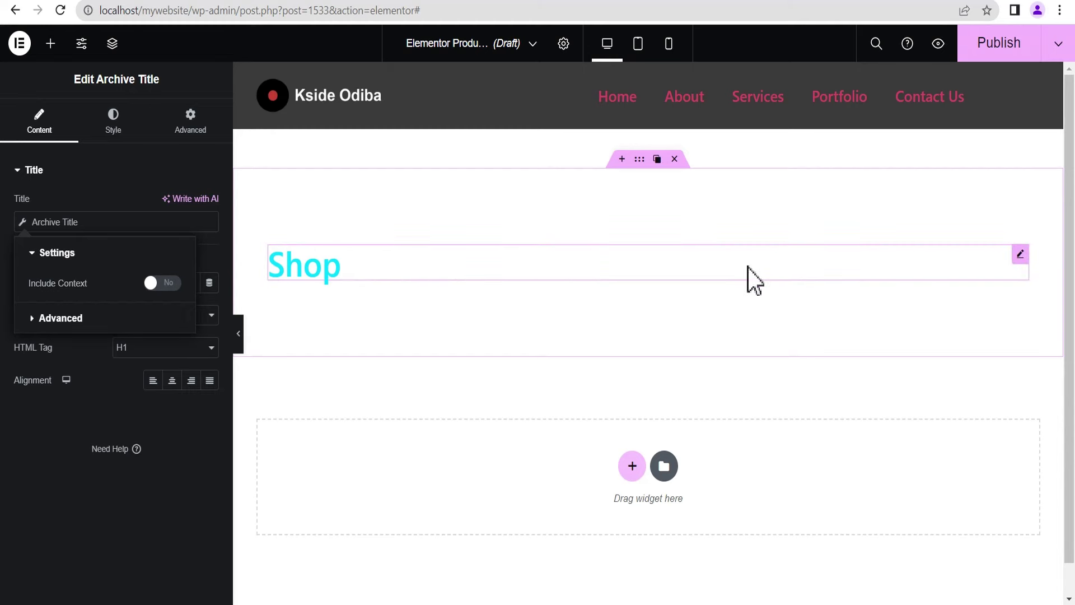
click(92, 385)
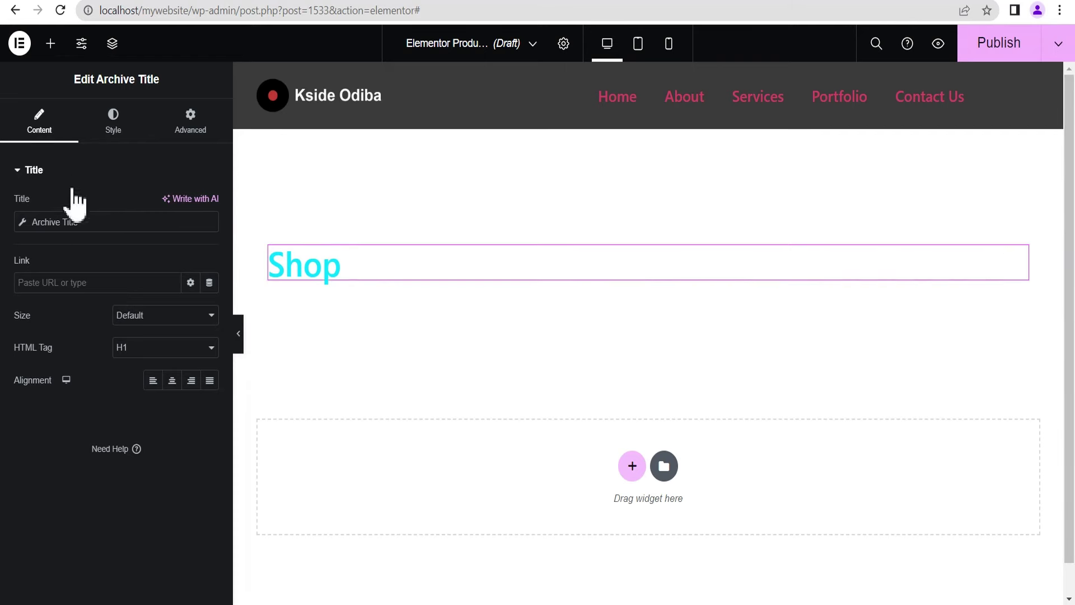
Add a Heading reading "Home" above the archive title and link it to the Site URL.
click(51, 45)
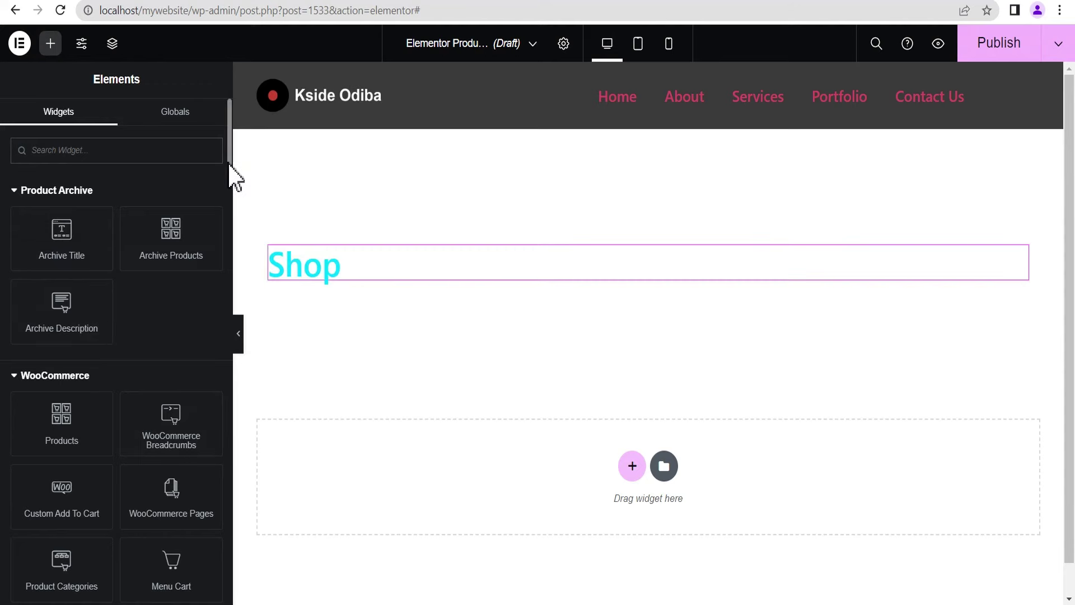
drag(231, 165, 232, 269)
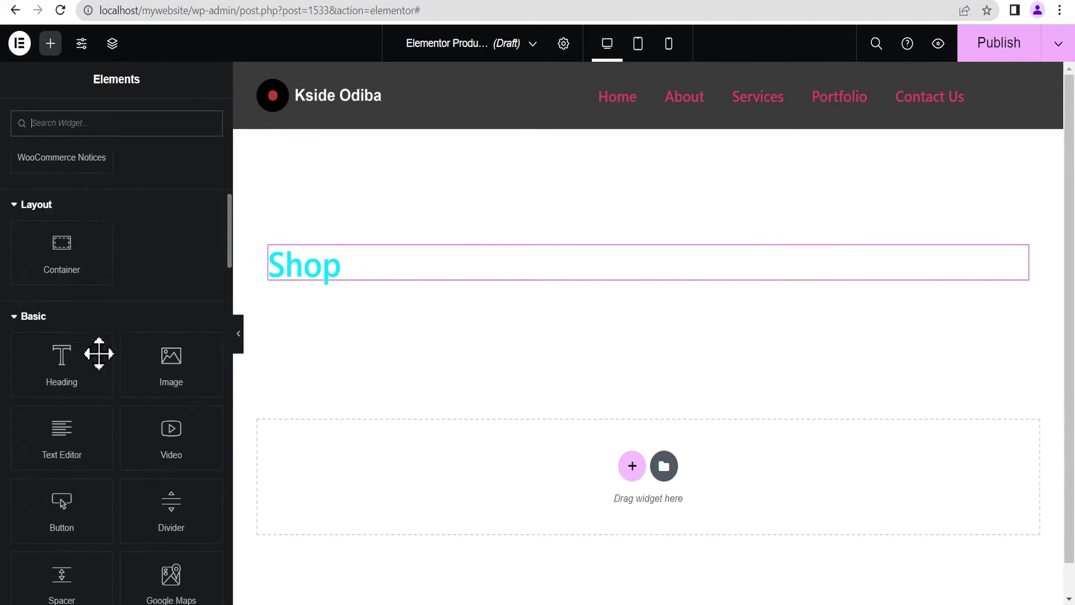
drag(51, 376, 333, 270)
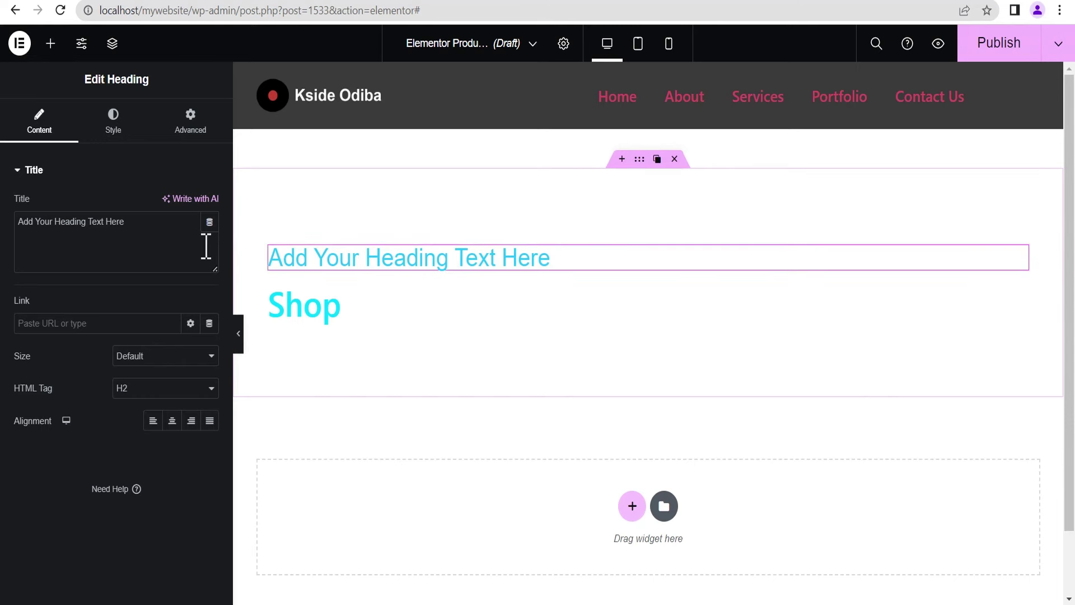
drag(135, 224, 29, 226)
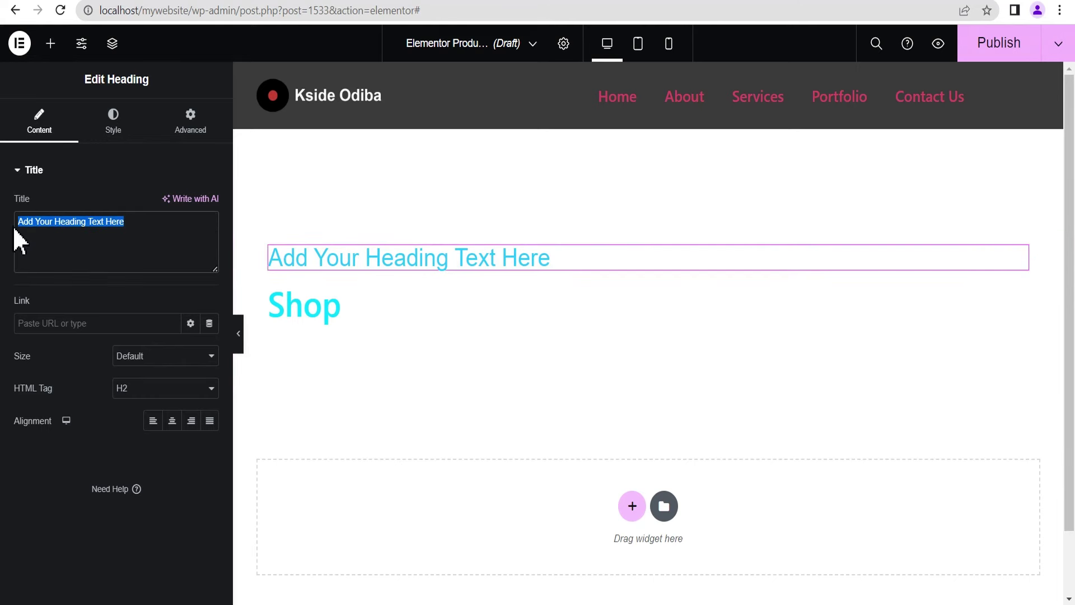
text(Home)
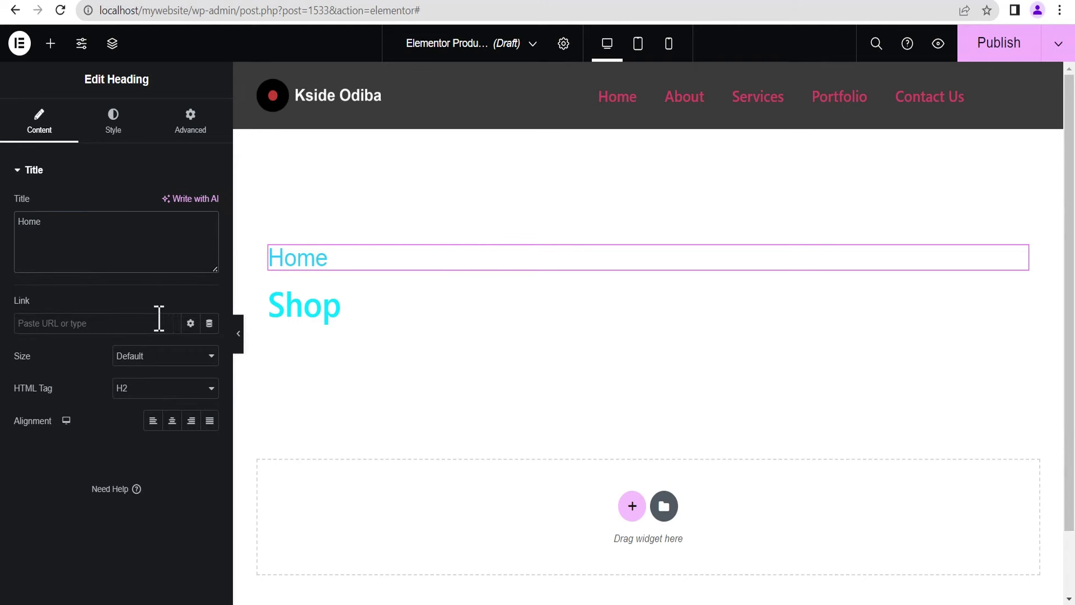
click(210, 326)
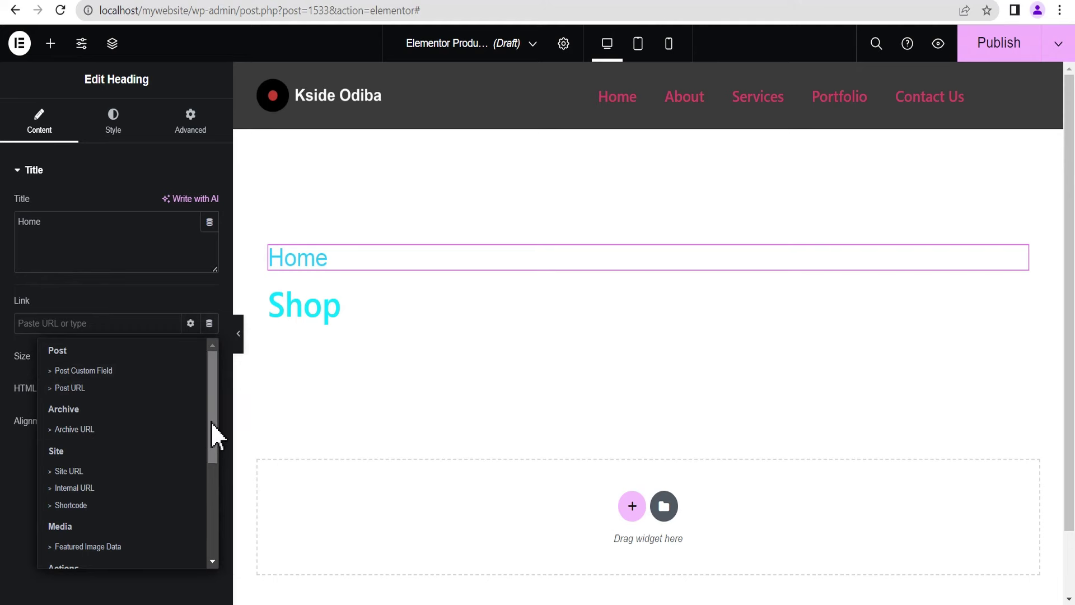
drag(211, 433, 208, 445)
click(69, 448)
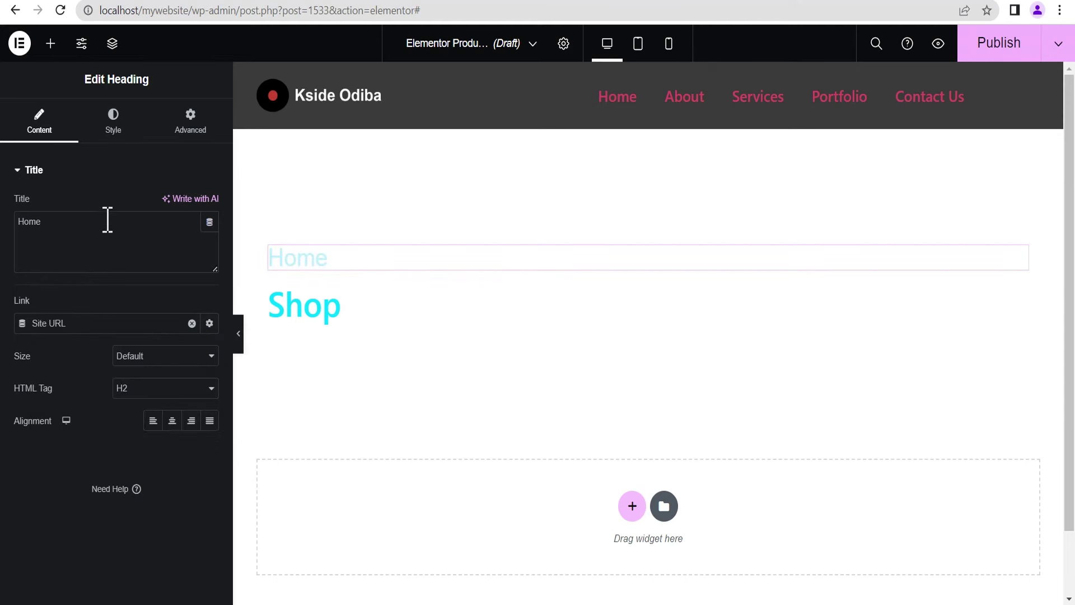
Set the Home heading's text color to dark gray #535353.
click(114, 122)
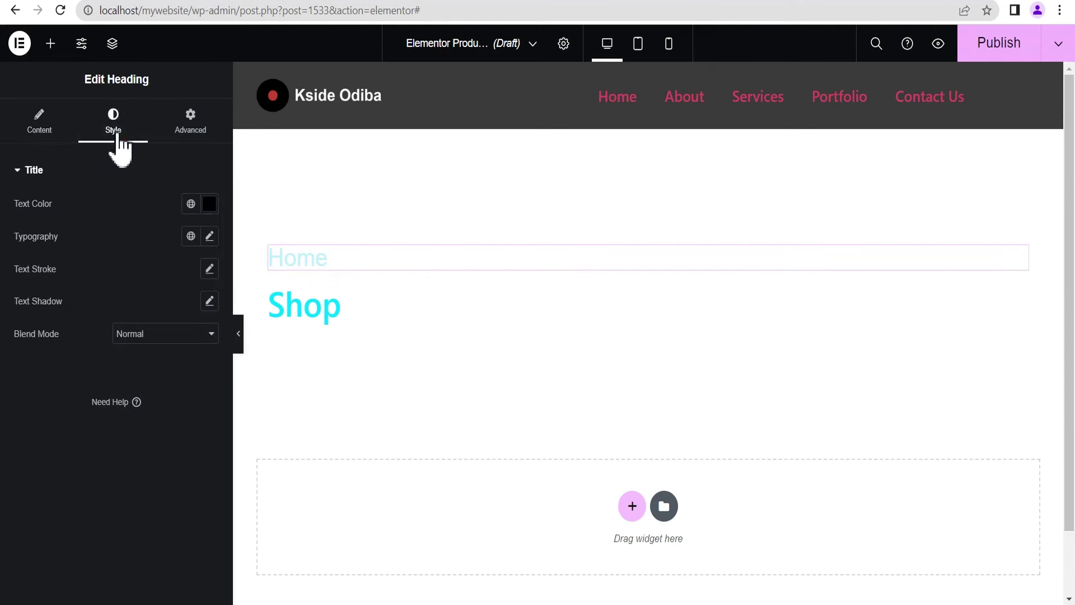
click(210, 204)
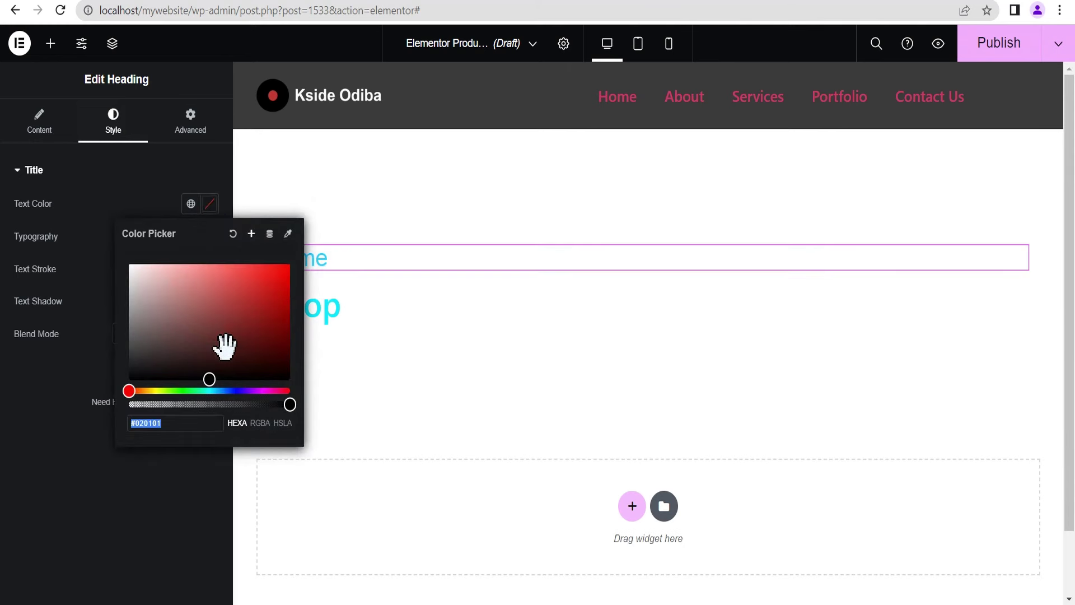
drag(209, 379, 143, 369)
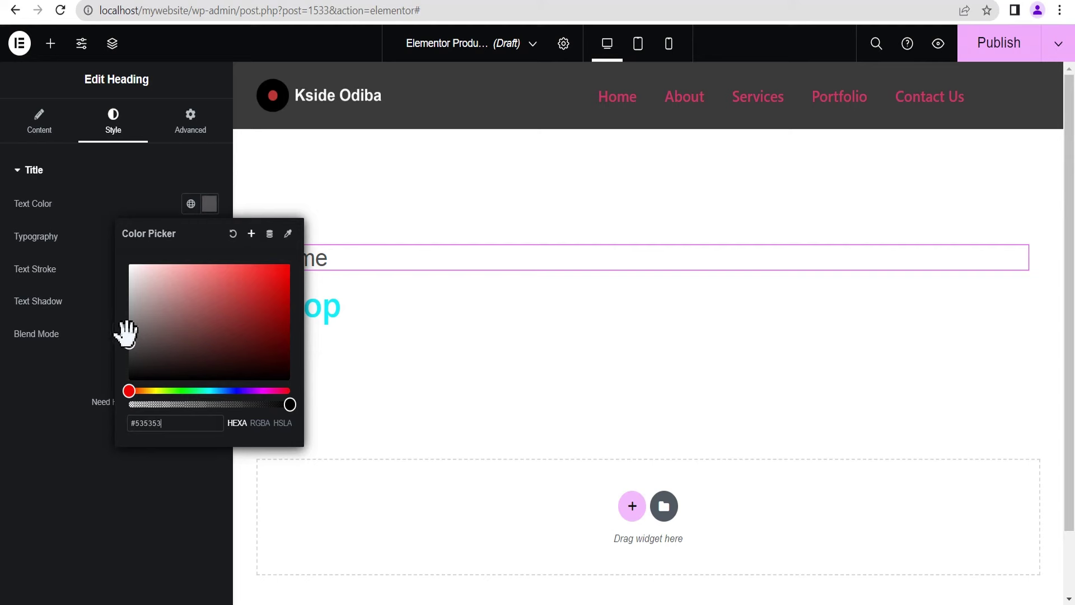
click(90, 218)
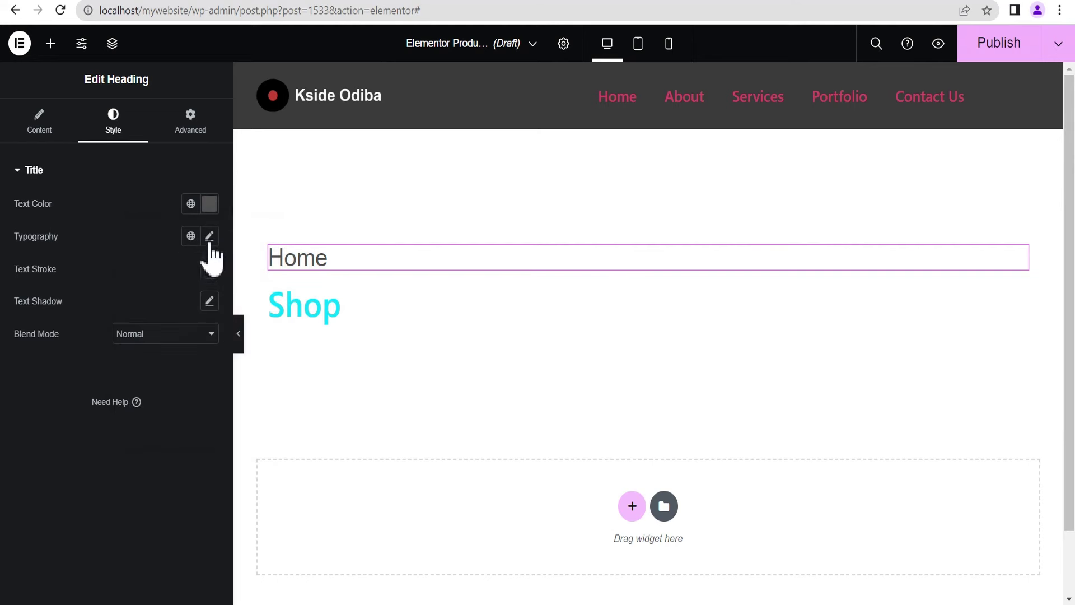
Set the Home heading's typography size to 18 px.
click(209, 236)
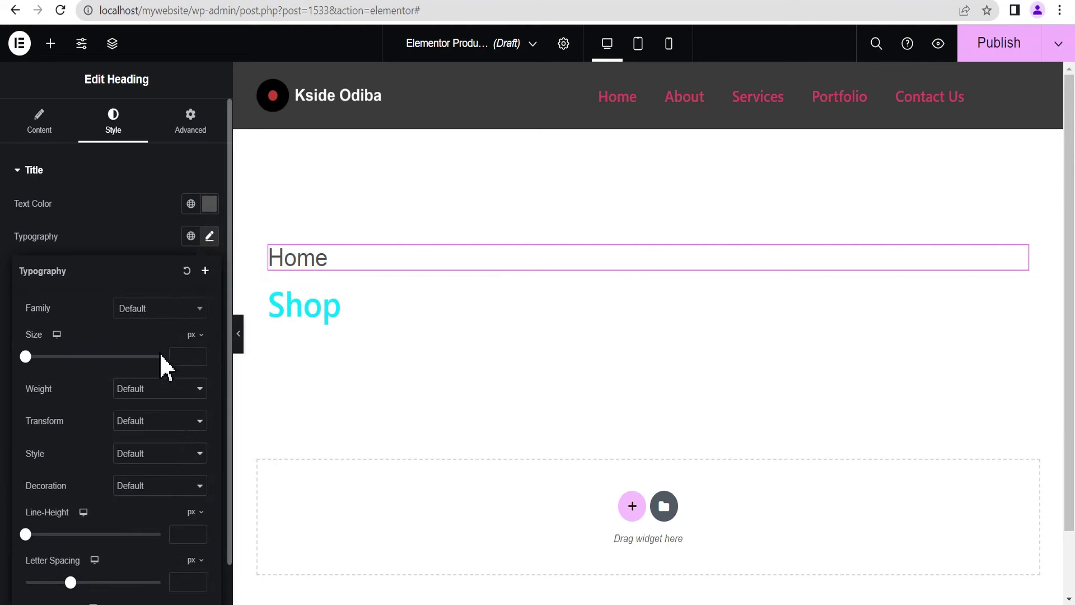
drag(26, 357, 38, 356)
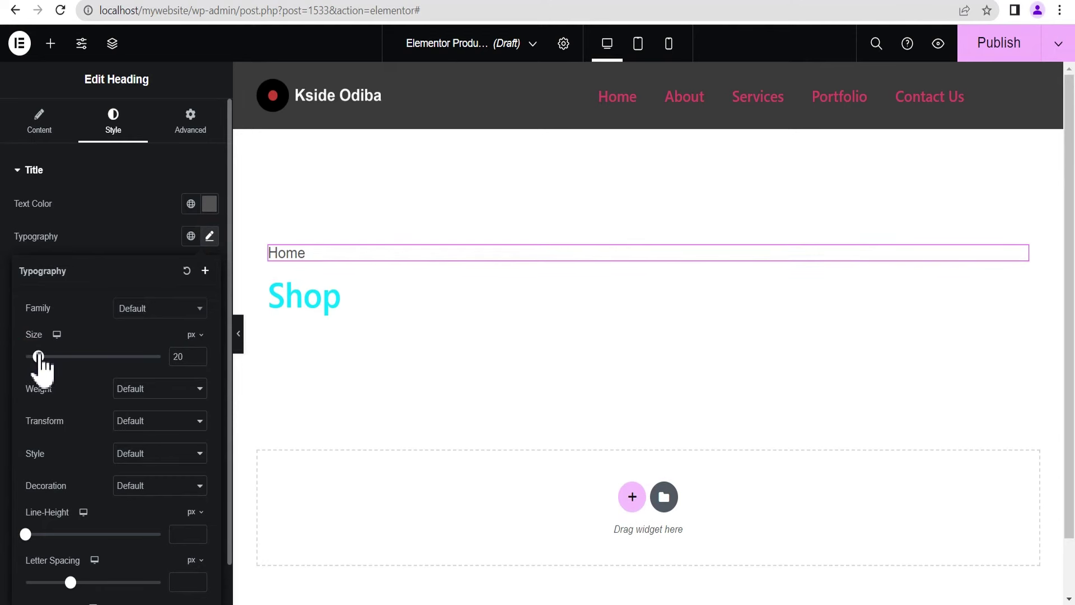
click(199, 360)
click(198, 360)
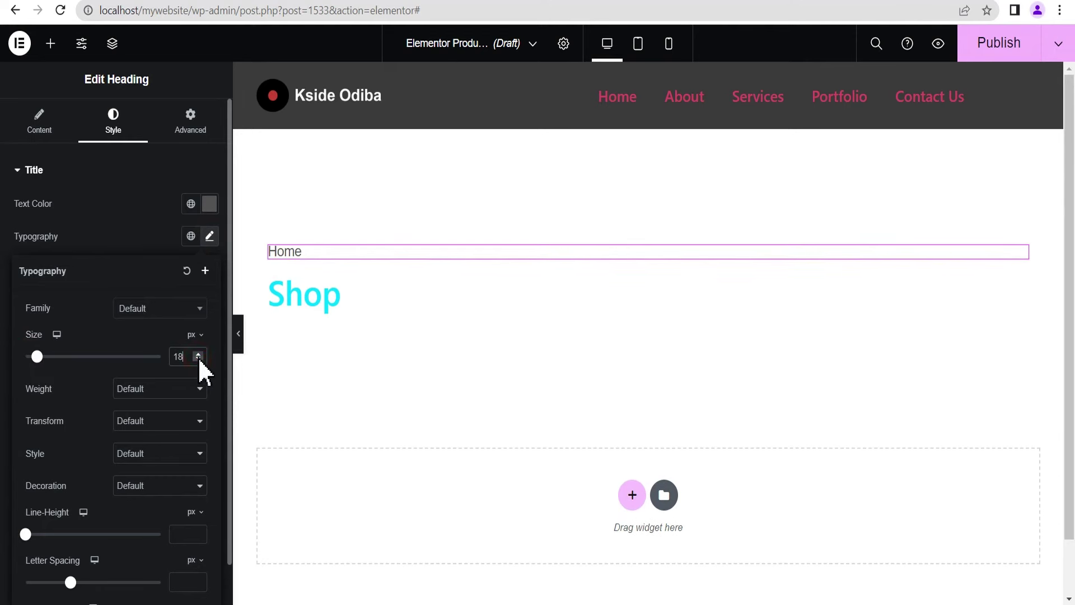
click(199, 360)
click(198, 355)
click(112, 230)
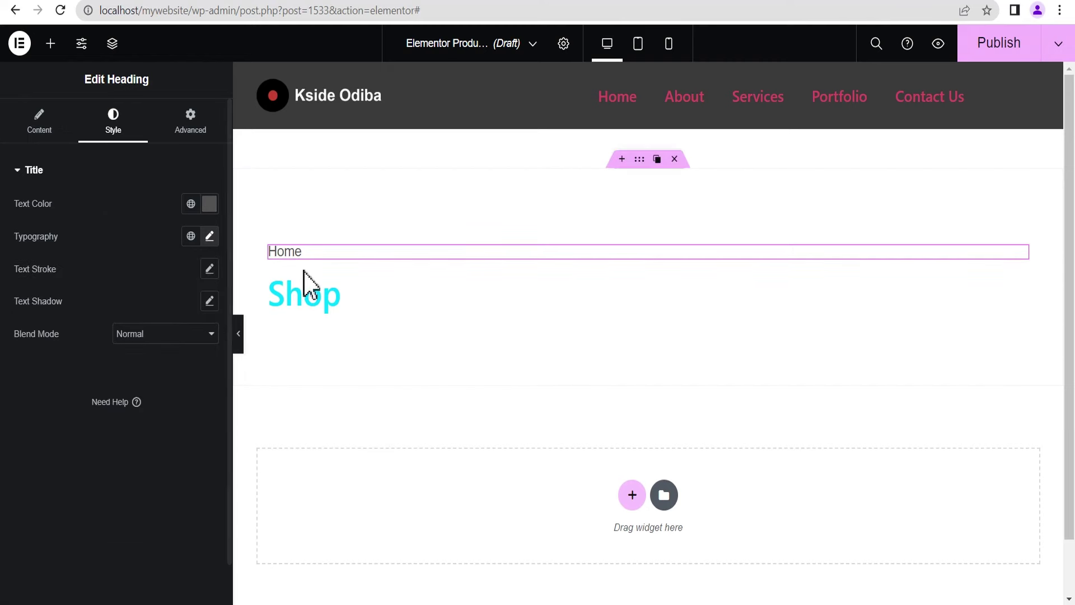
click(34, 124)
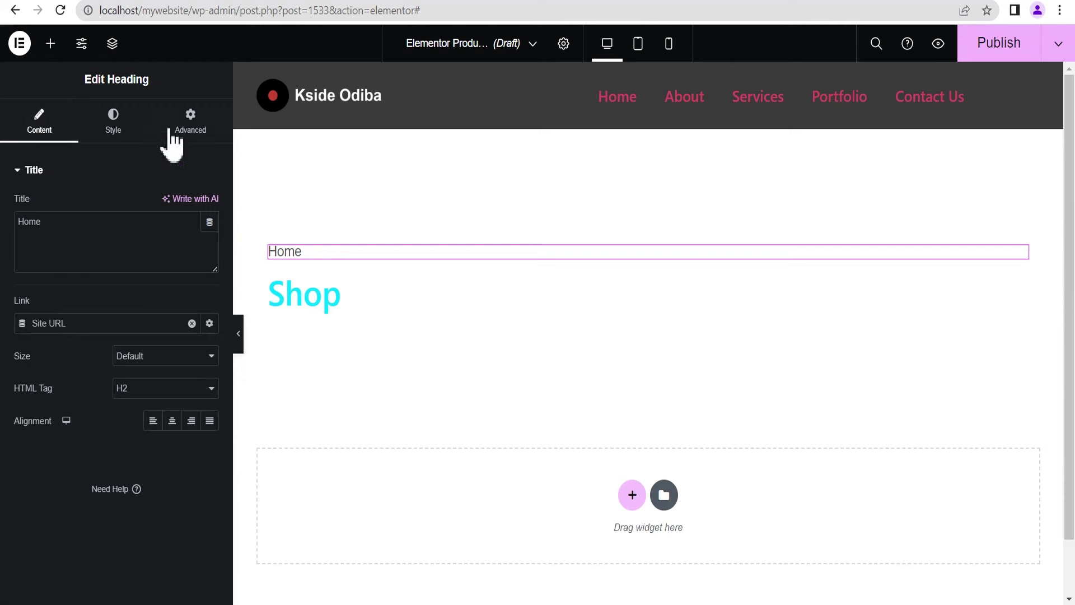
click(50, 43)
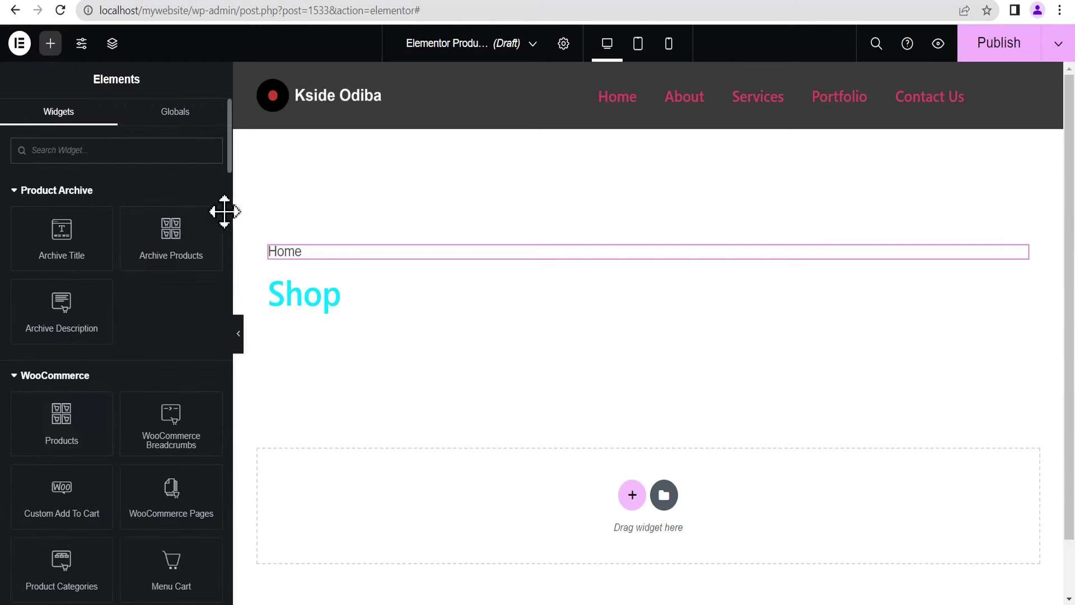
drag(230, 162, 225, 267)
drag(51, 326, 341, 251)
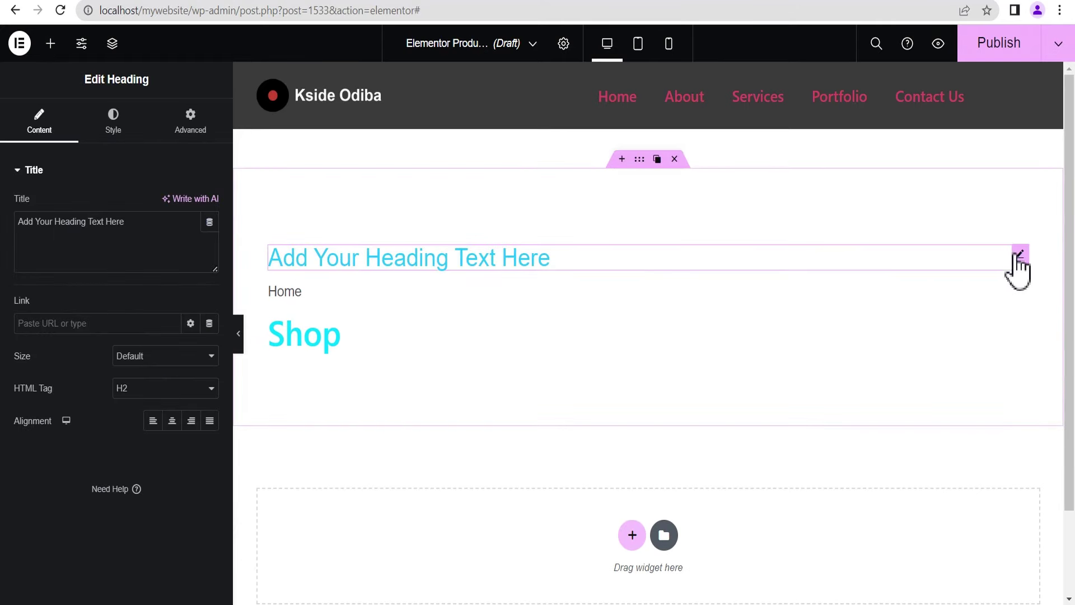
click(984, 255)
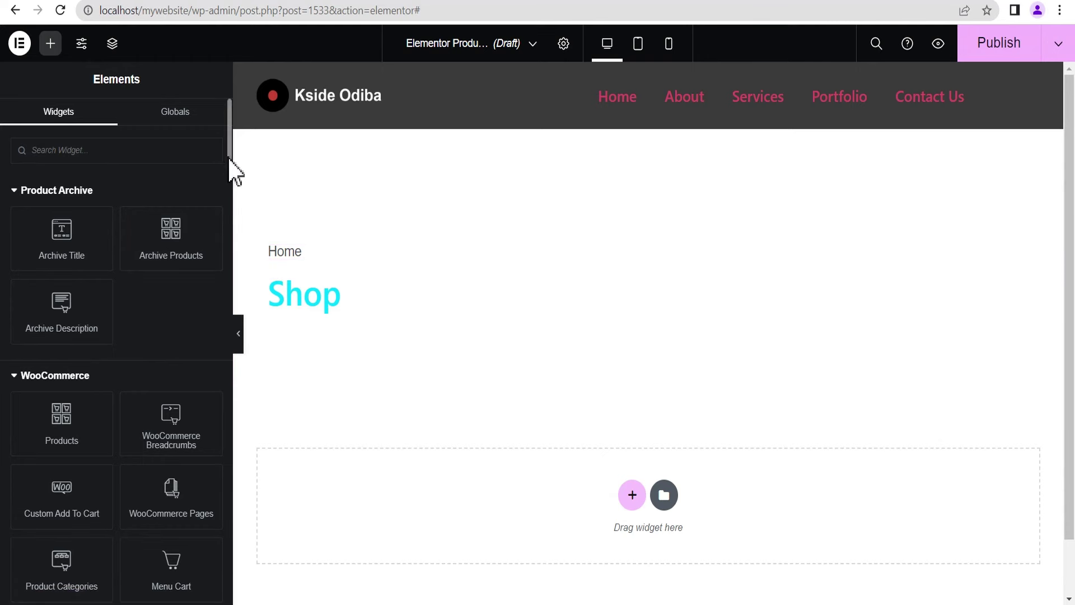
Add a nested container with horizontal row direction above the Home heading and move that heading into it.
drag(233, 168, 230, 246)
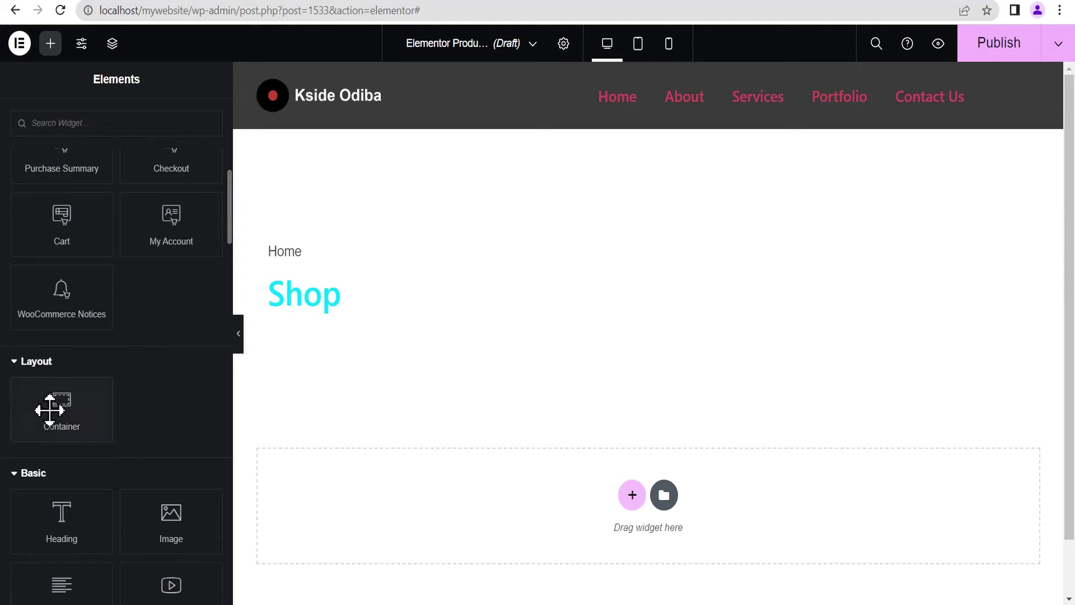
drag(52, 408, 335, 259)
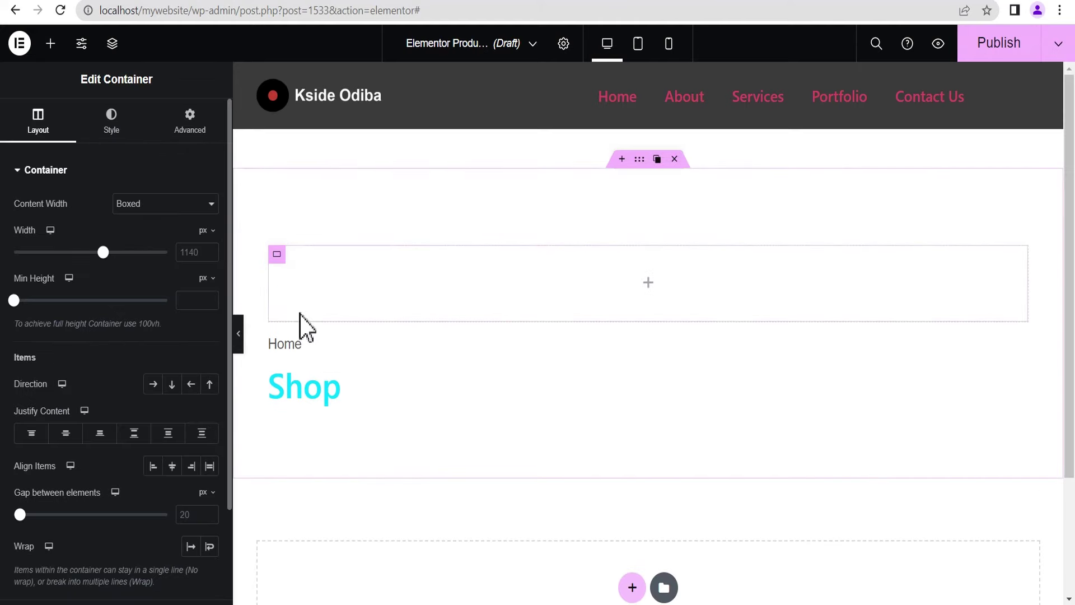
click(278, 253)
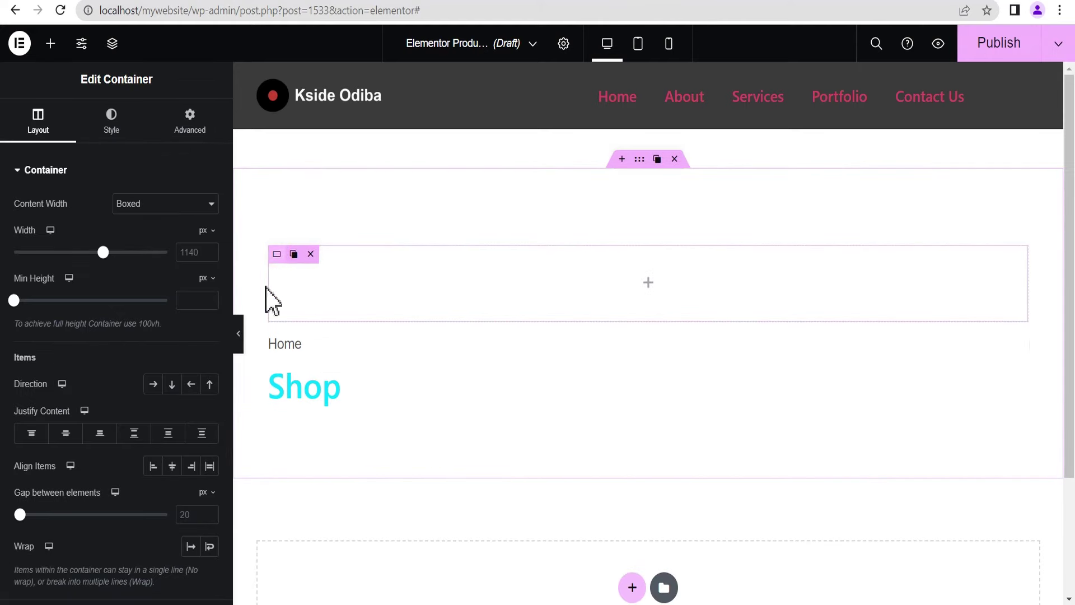
click(153, 383)
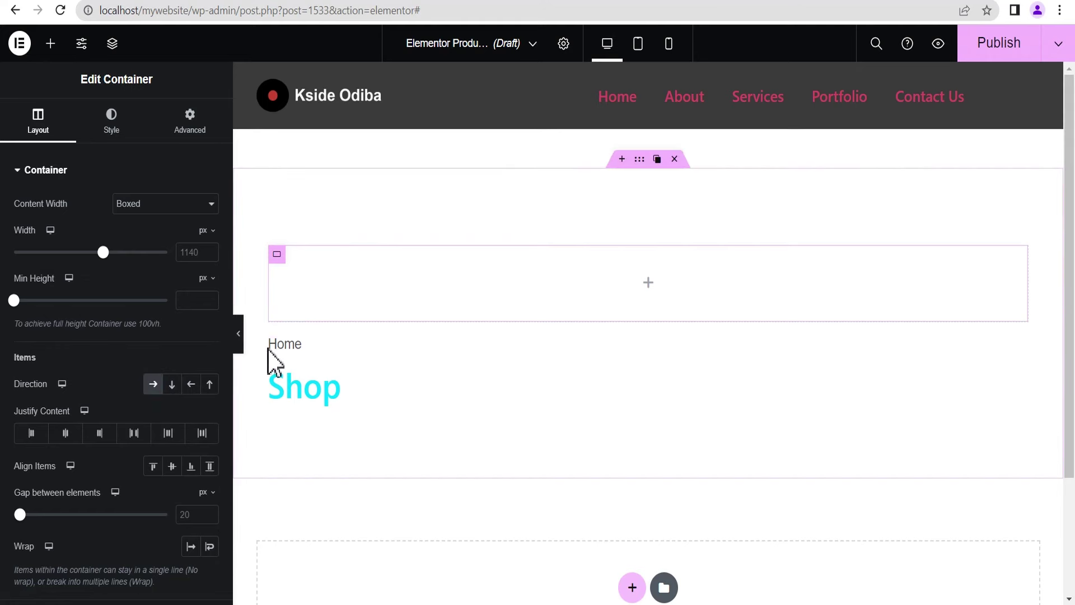
drag(1020, 344, 344, 278)
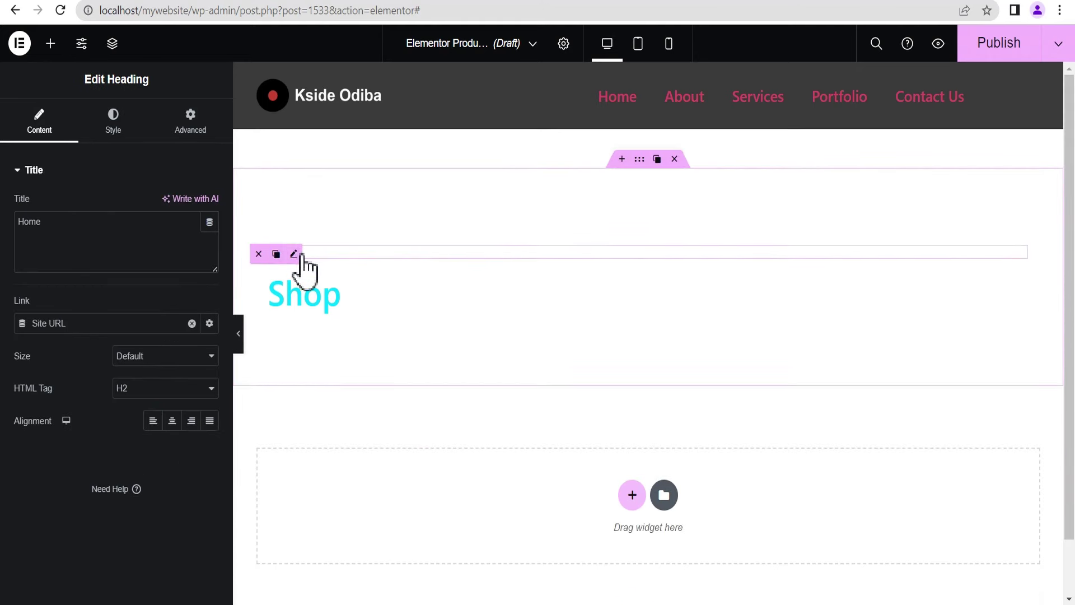
Add a second Heading widget and place it in the nested container directly after the Home heading.
click(50, 44)
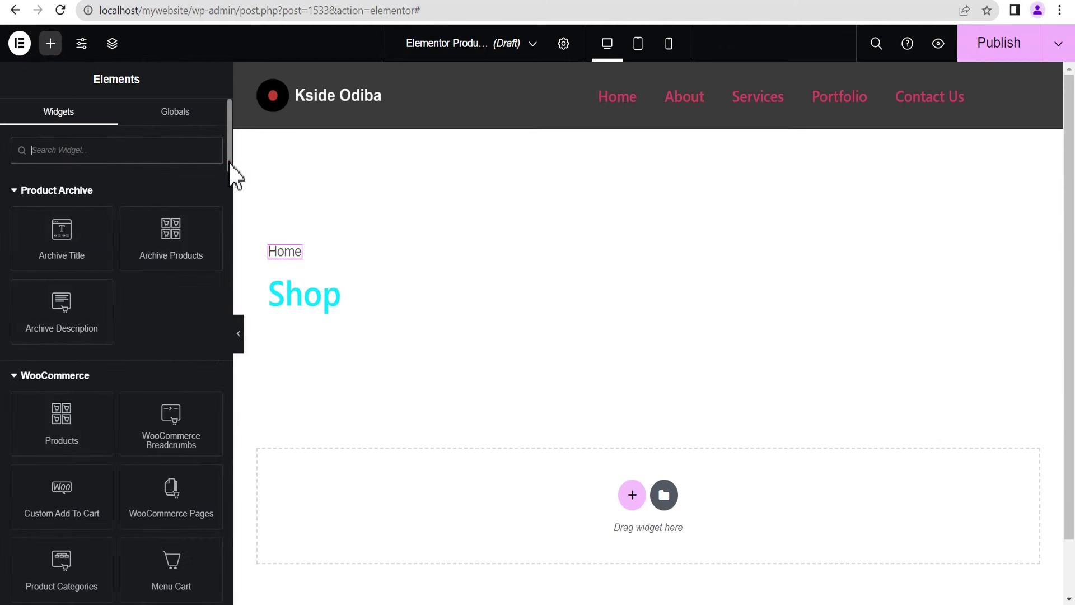
drag(230, 164, 228, 294)
drag(103, 267, 330, 263)
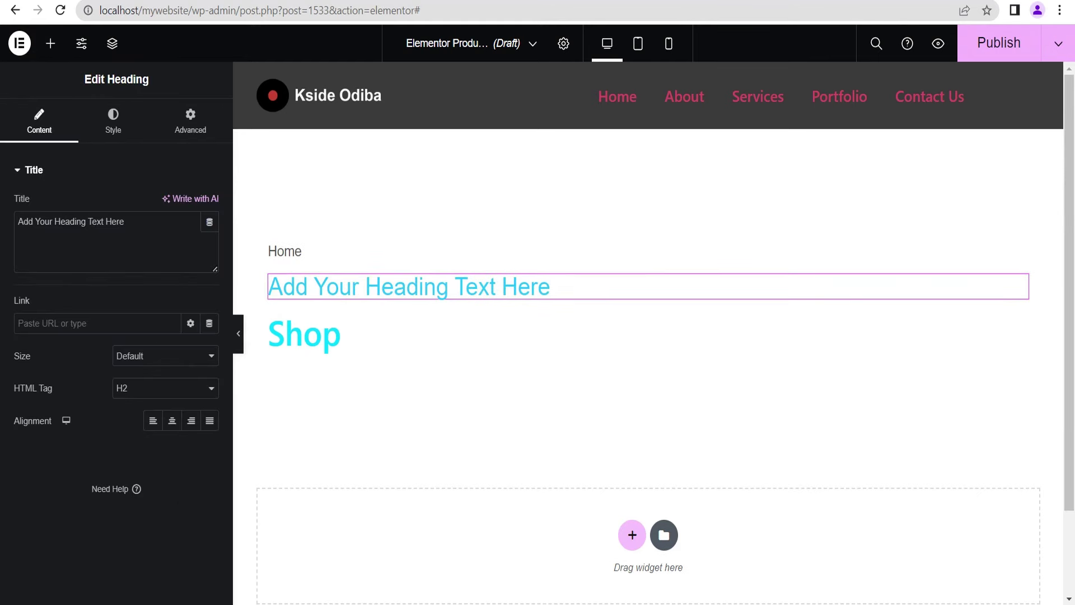
click(112, 43)
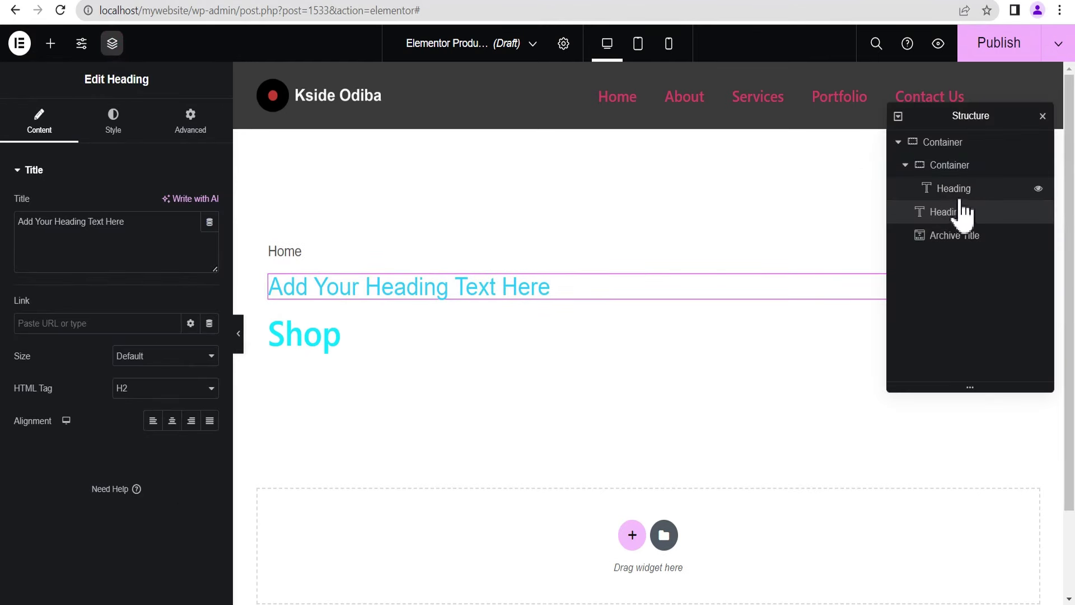
drag(952, 219, 973, 218)
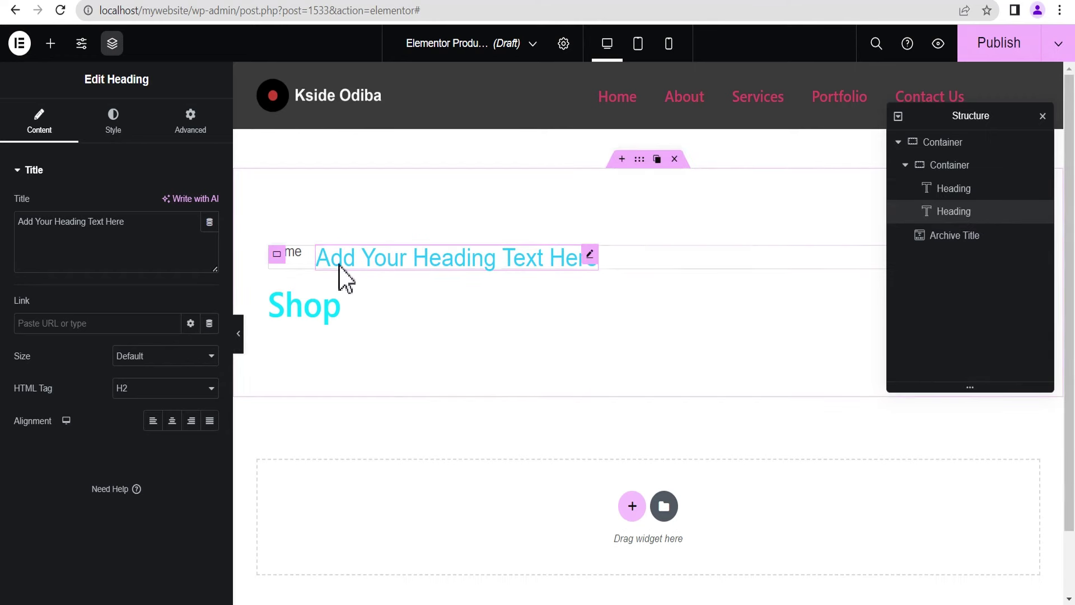
Replace the second breadcrumb heading's placeholder title with "/".
drag(154, 223, 4, 229)
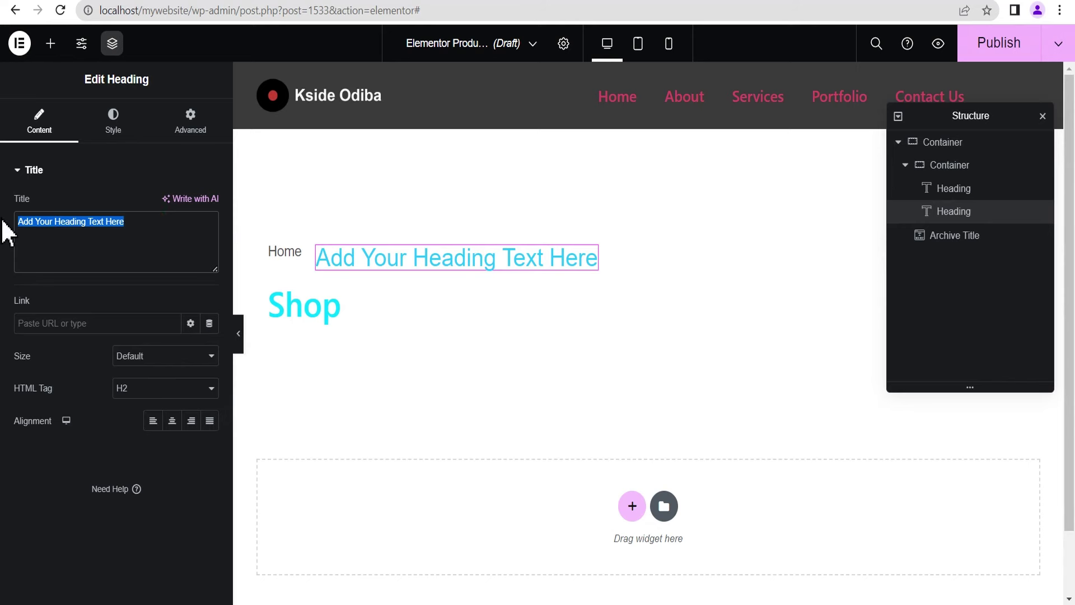
text(/)
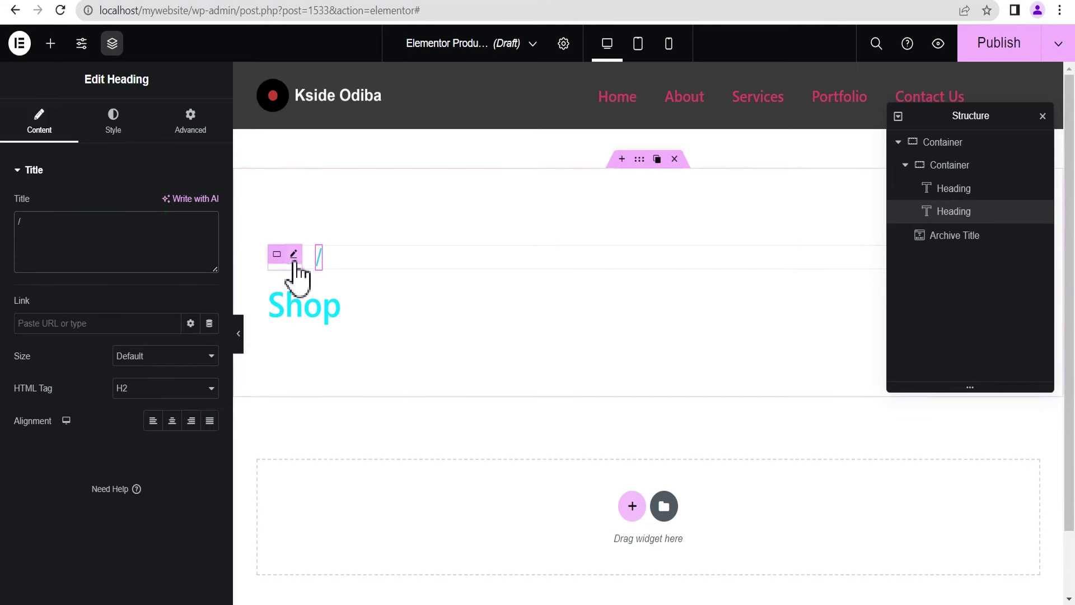
key(Escape)
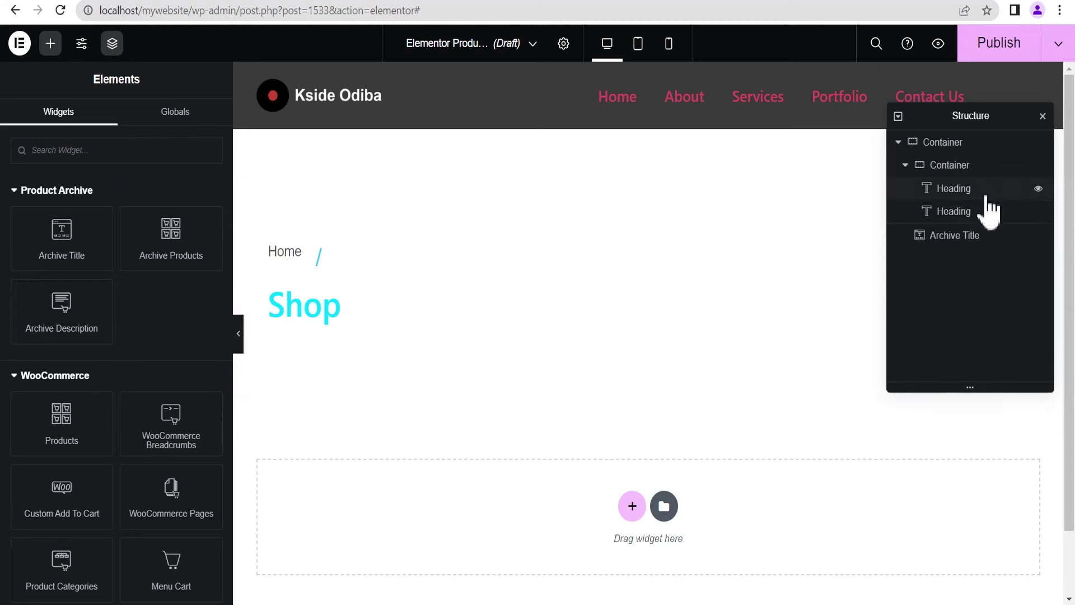
Apply the Home heading's copied style to the slash heading and set the nested container's gap between elements to 5 px.
right_click(971, 190)
click(975, 266)
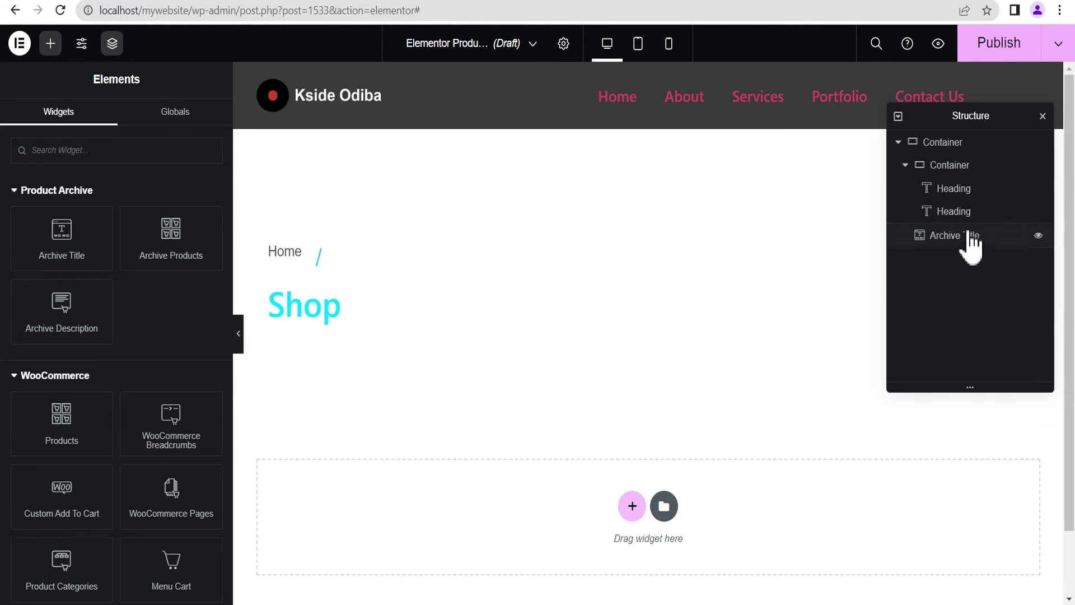
right_click(965, 211)
click(981, 326)
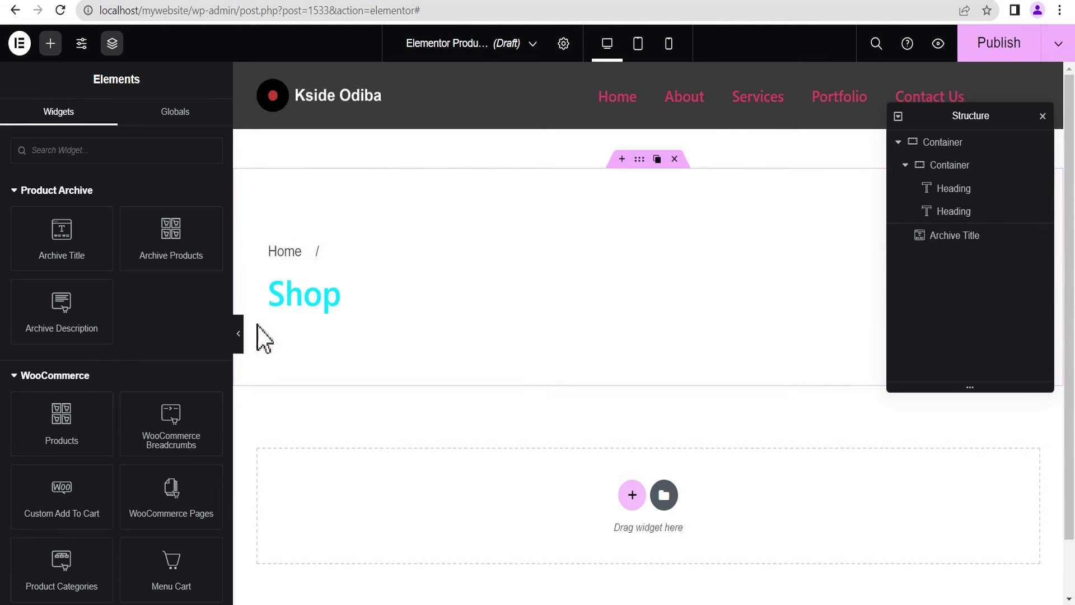
click(949, 165)
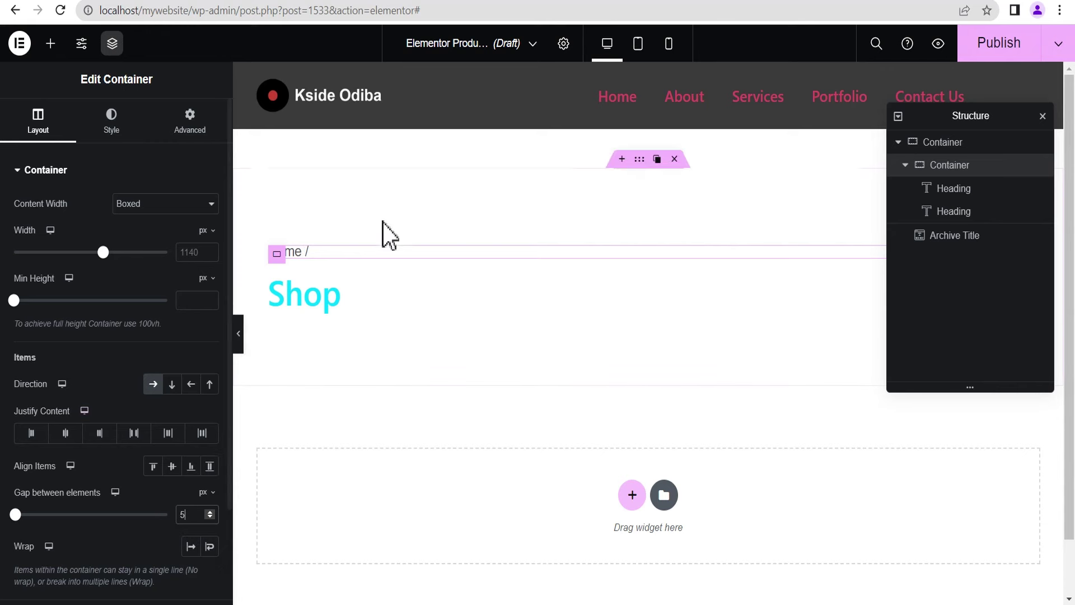
Add another Archive Title widget and place it in the nested container directly after the slash heading, keeping the large Shop title below that container.
click(52, 42)
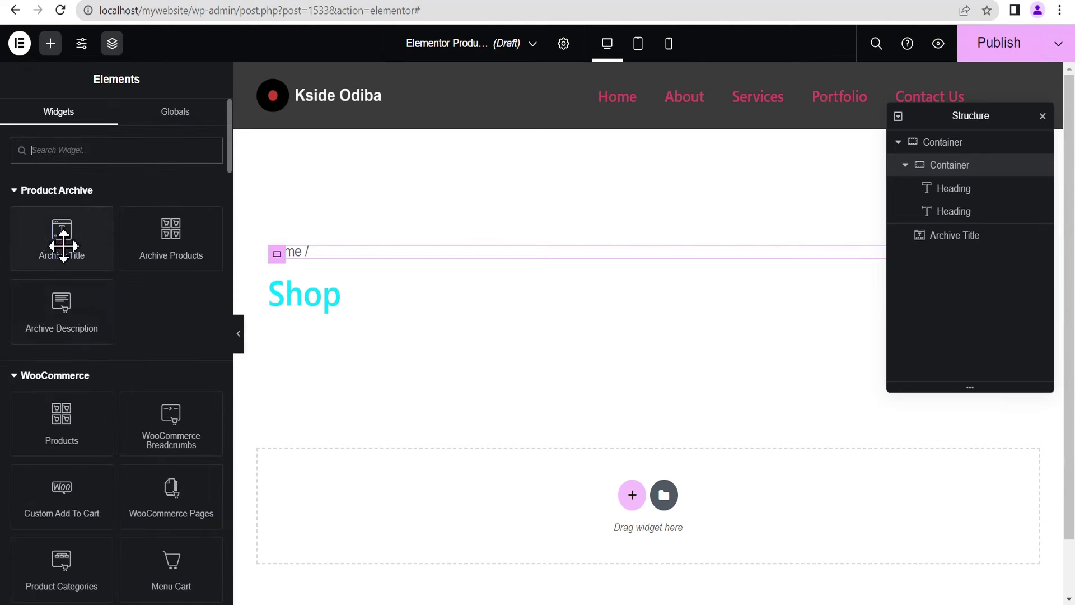
drag(63, 246, 341, 246)
drag(974, 262, 988, 280)
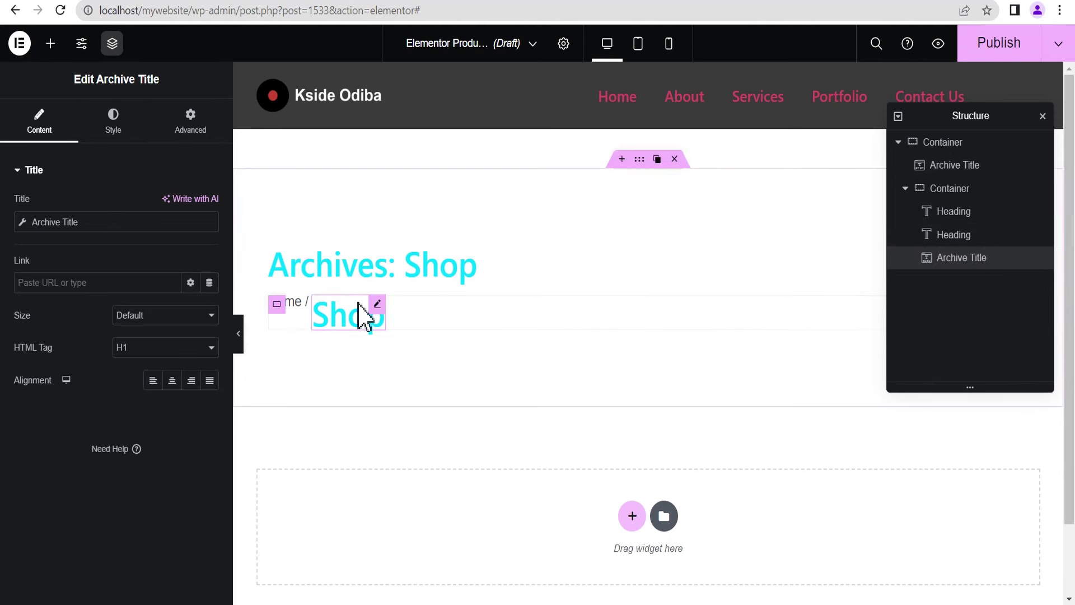
mouse_move(371, 307)
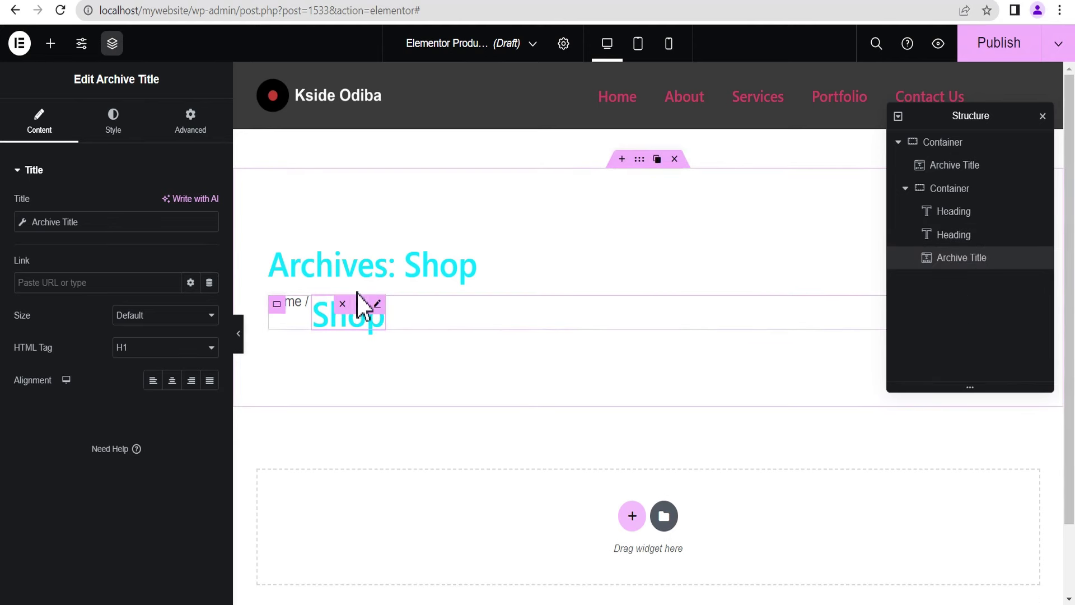
drag(357, 311, 346, 307)
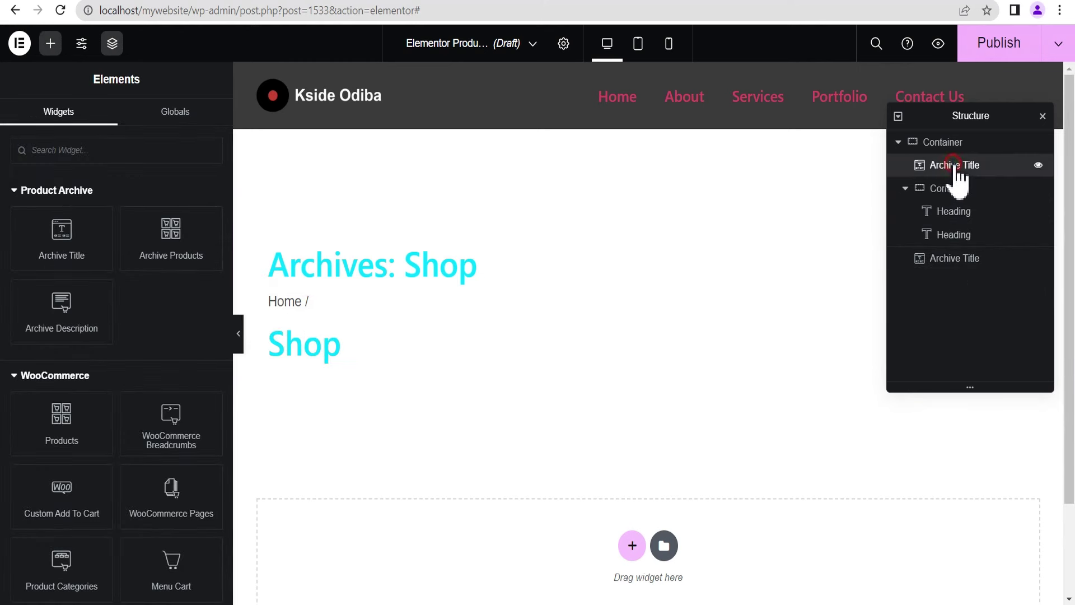
drag(953, 166, 991, 233)
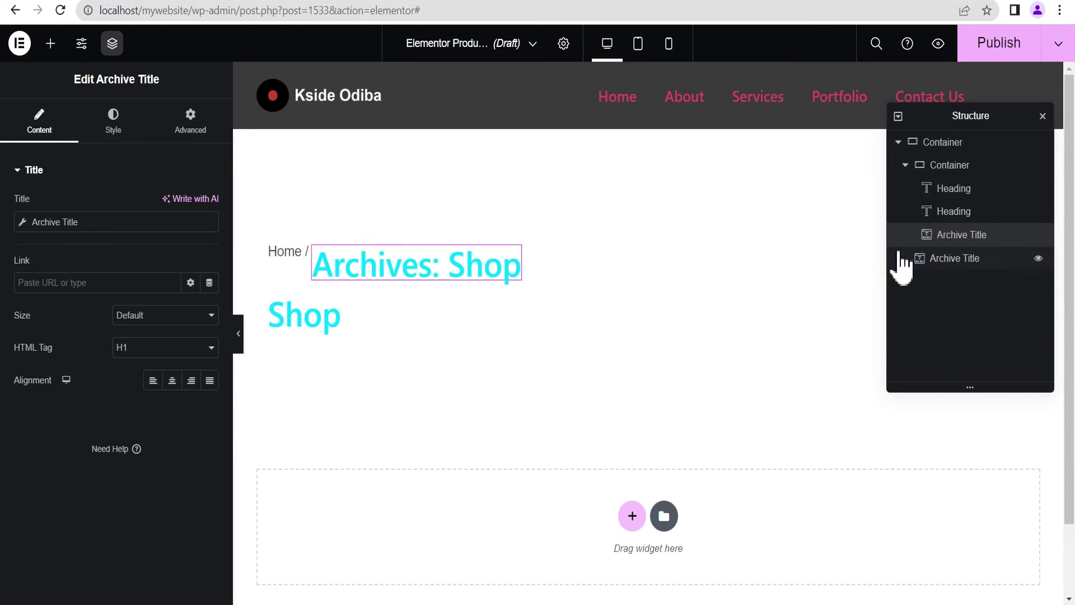
Paste the Home heading's style onto the breadcrumb Archive Title and turn off Include Context for its dynamic title.
right_click(958, 234)
click(989, 358)
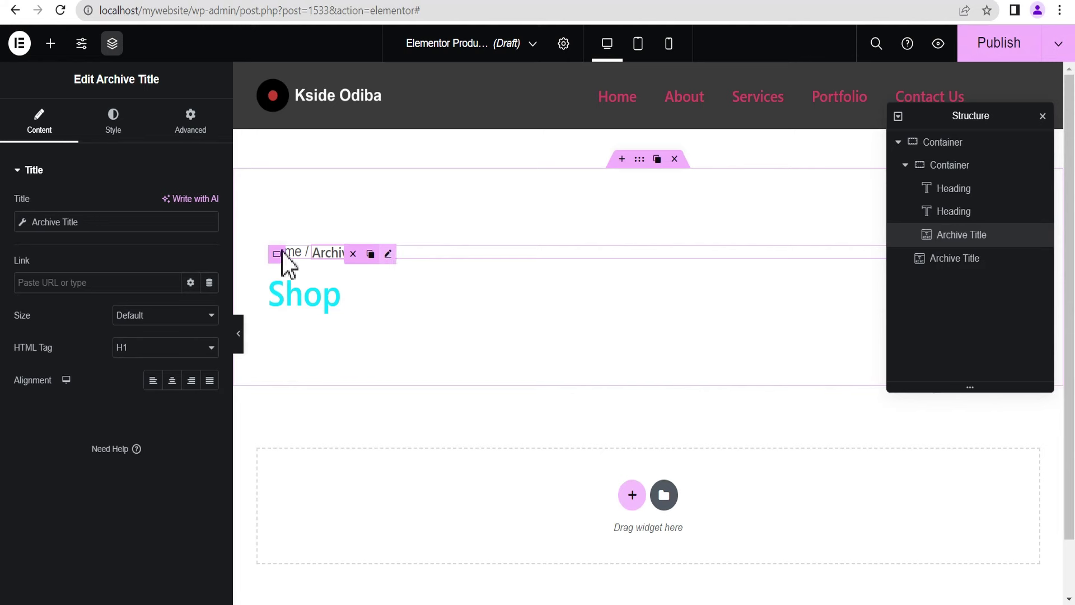
click(22, 222)
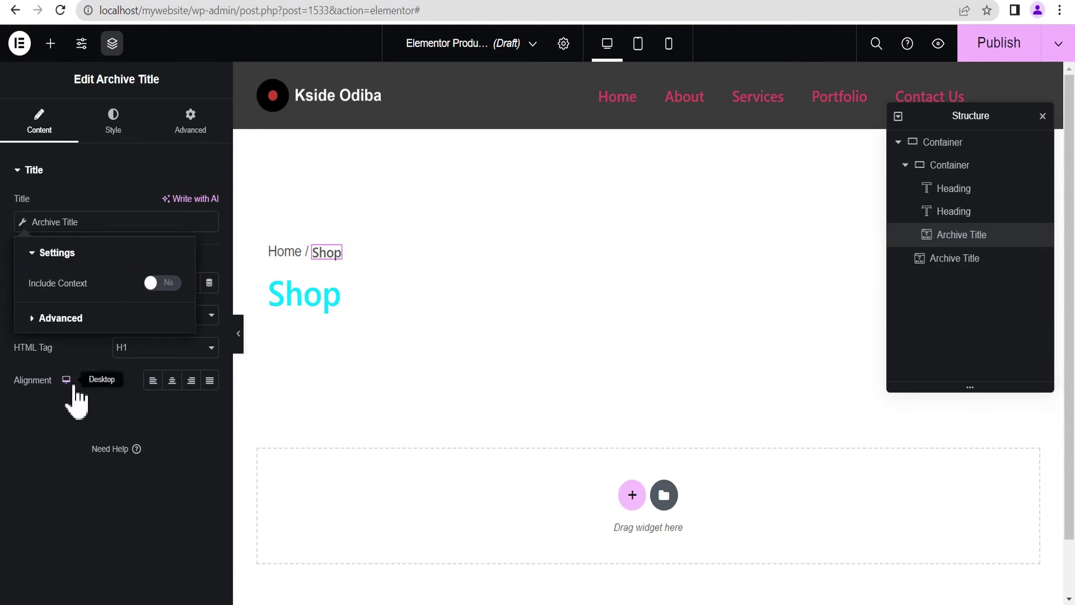
Set the breadcrumb Archive Title's text color to black.
click(113, 124)
click(209, 204)
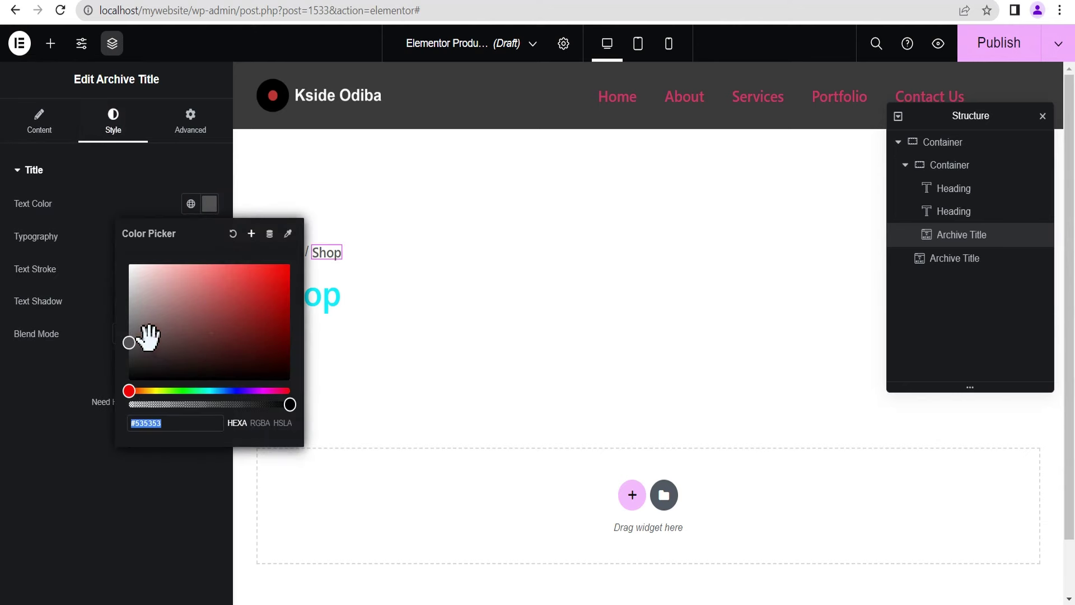
drag(129, 342, 124, 390)
click(51, 392)
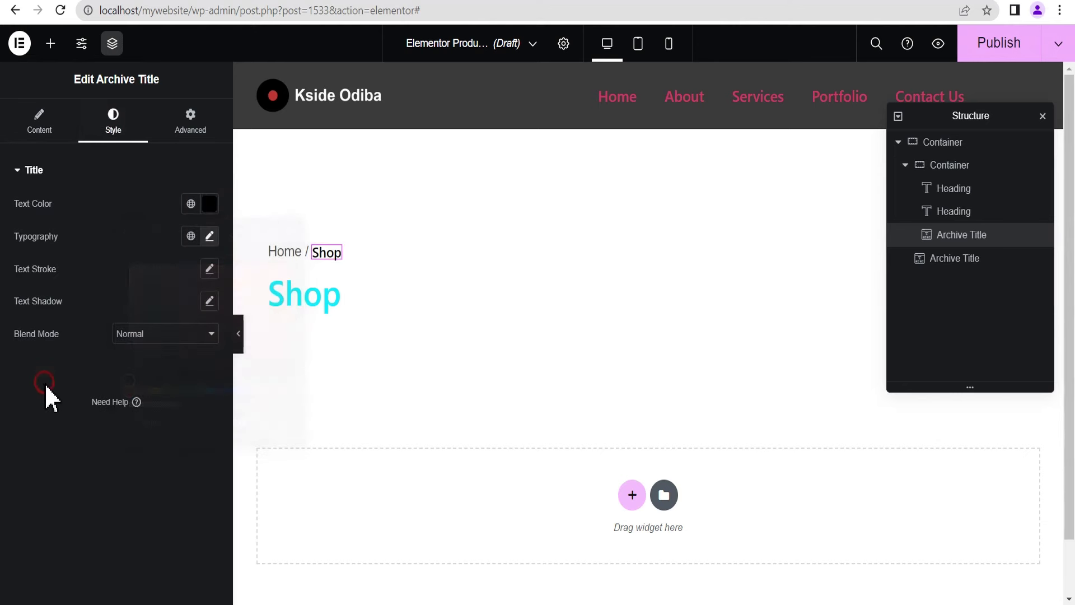
Align the items of the nested breadcrumb container to the center and preview the layout.
click(961, 218)
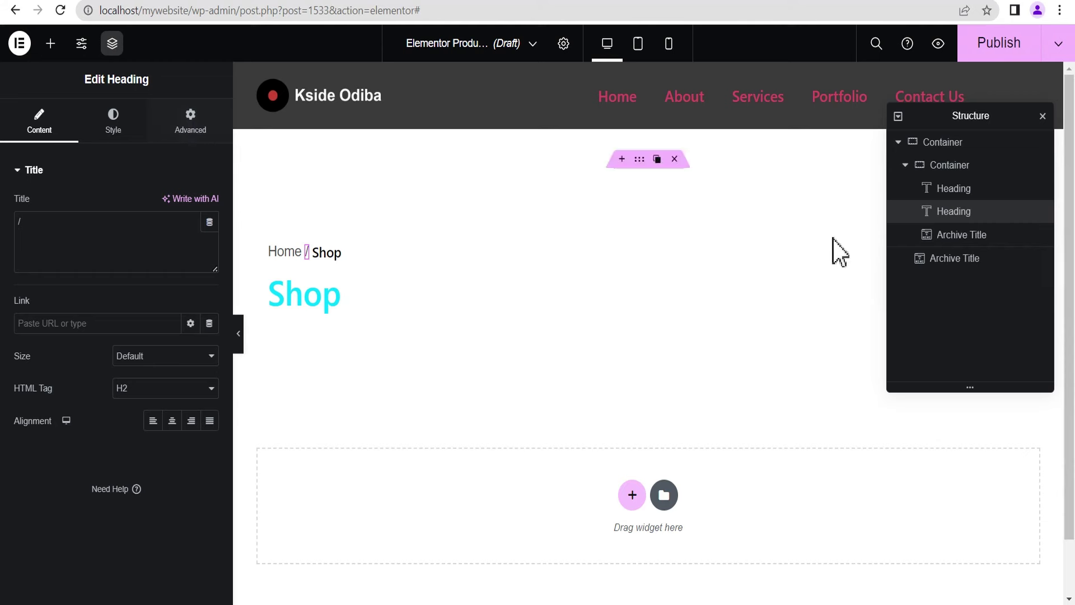
click(948, 166)
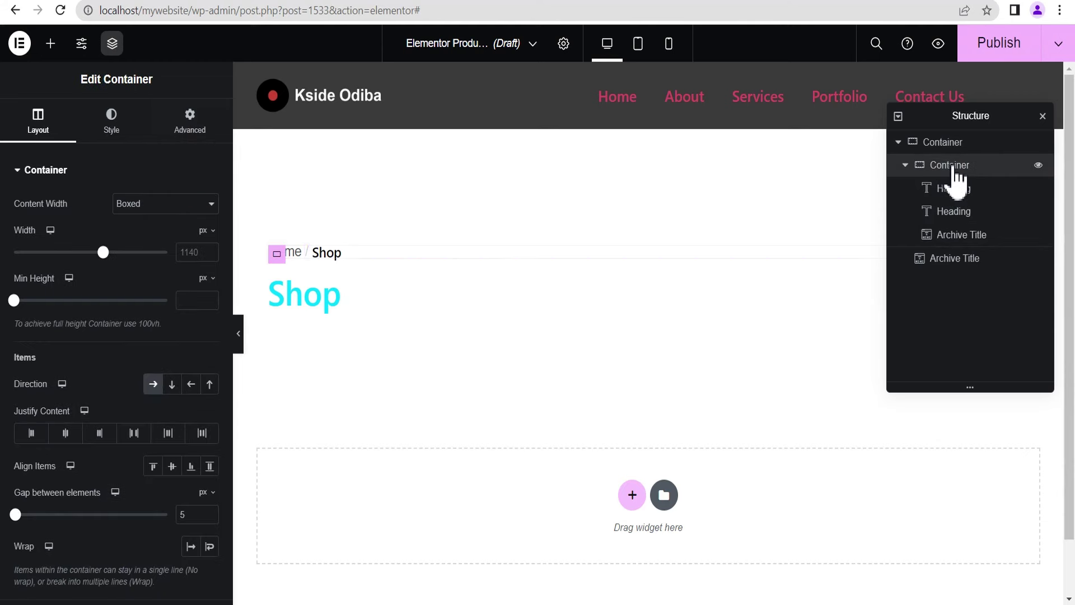
click(171, 467)
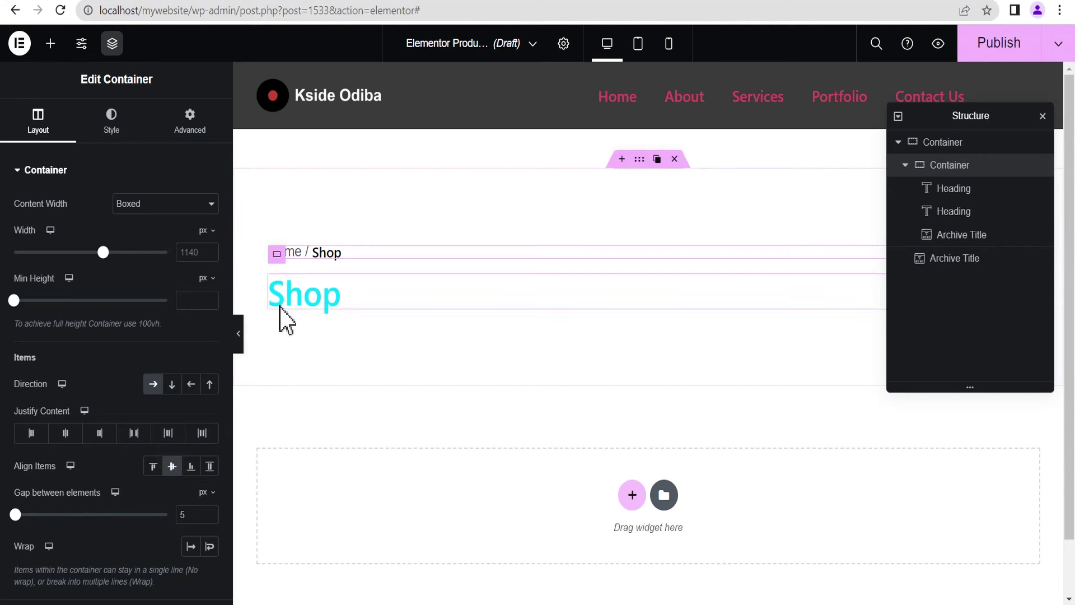
click(239, 339)
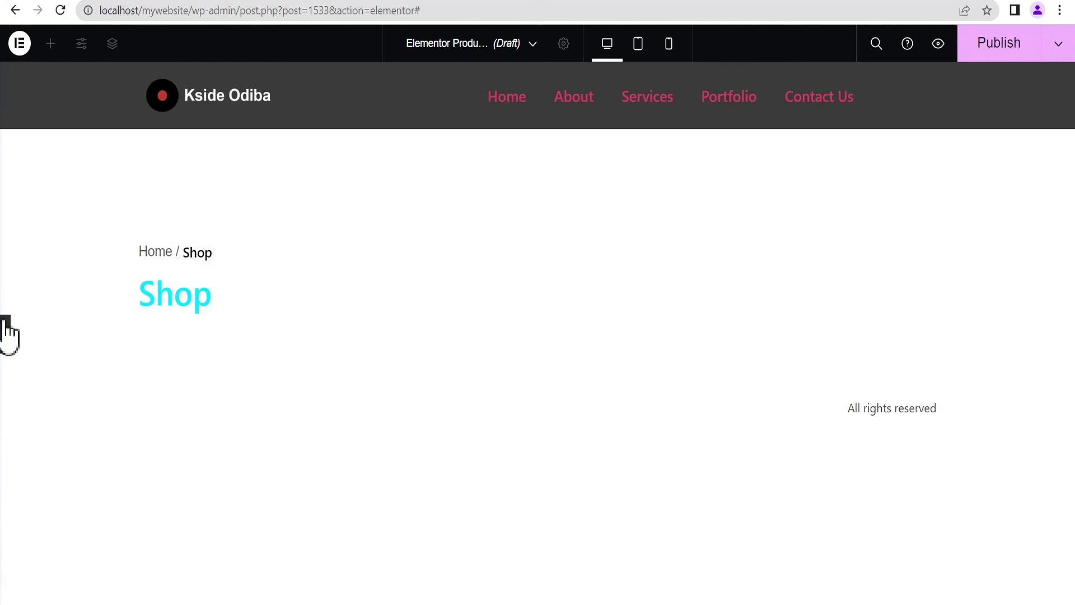
click(6, 335)
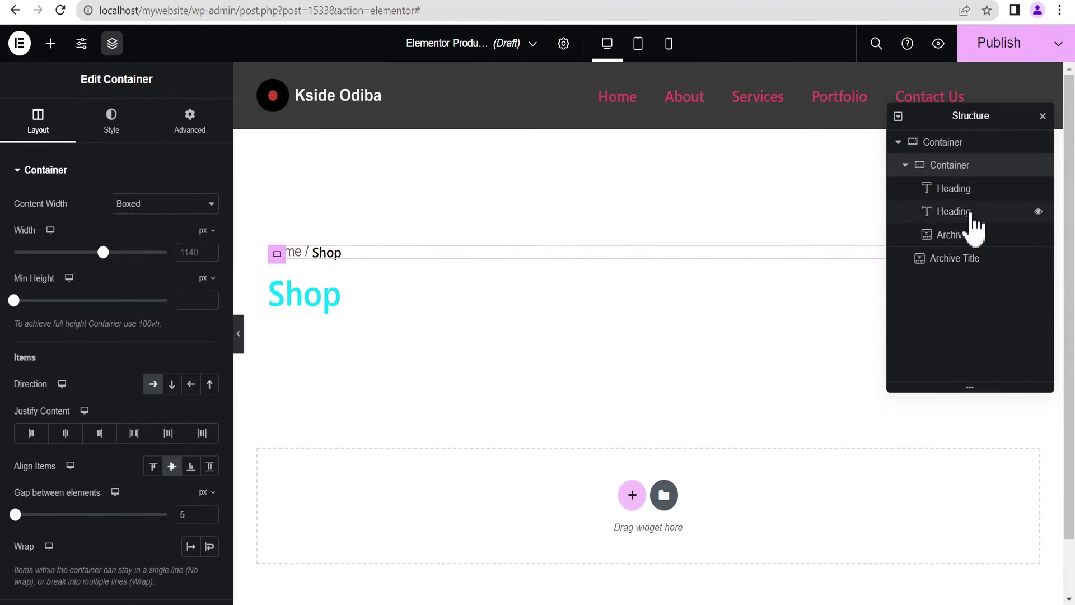
Unlink the slash heading's margin values, set its bottom margin to -5 px, and preview the breadcrumb.
click(972, 218)
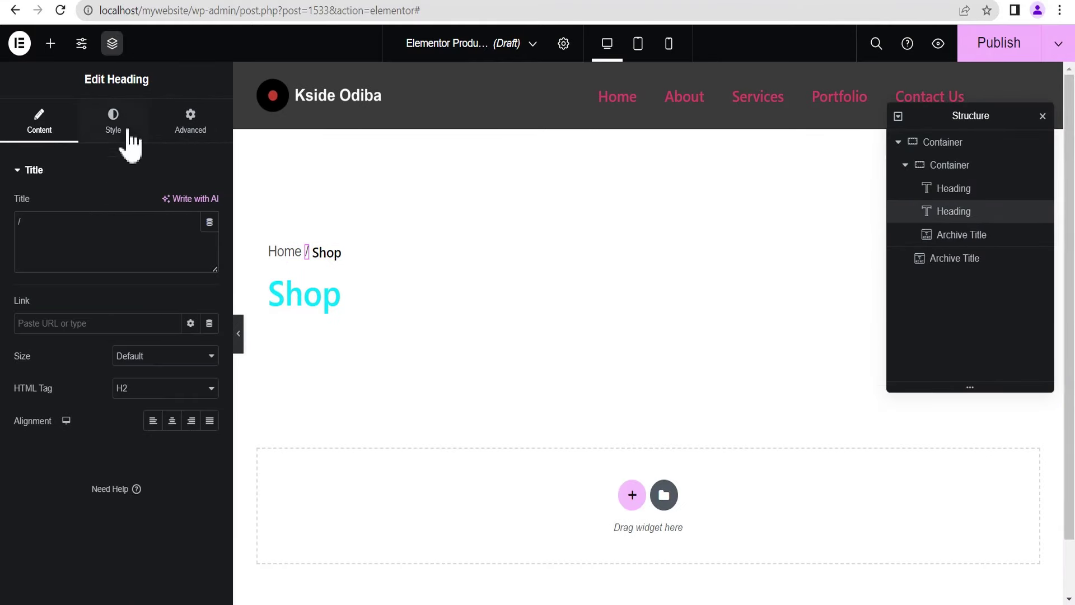
click(193, 124)
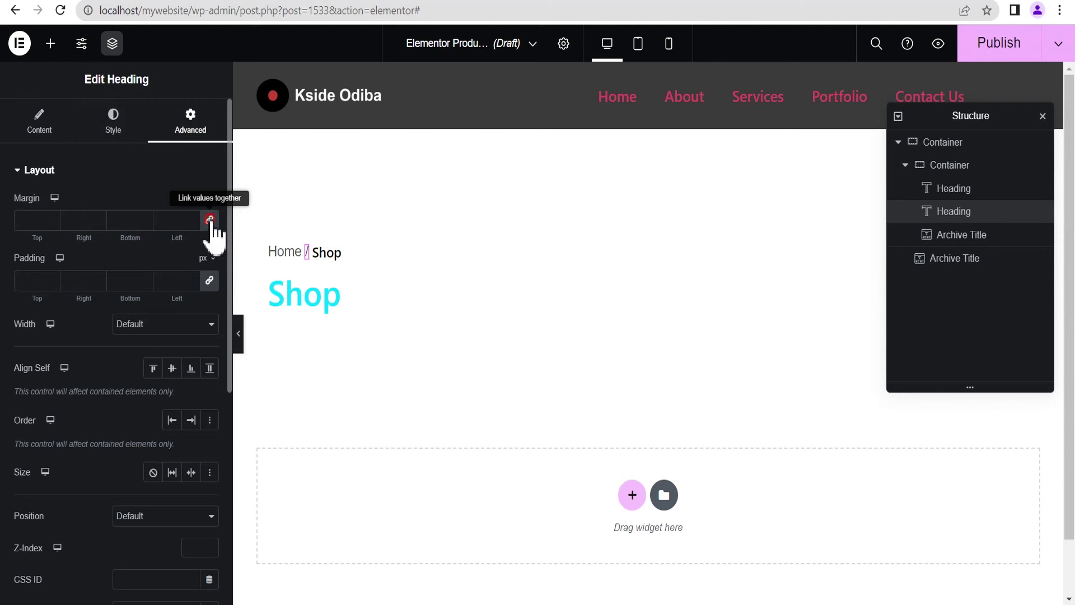
click(210, 220)
click(147, 217)
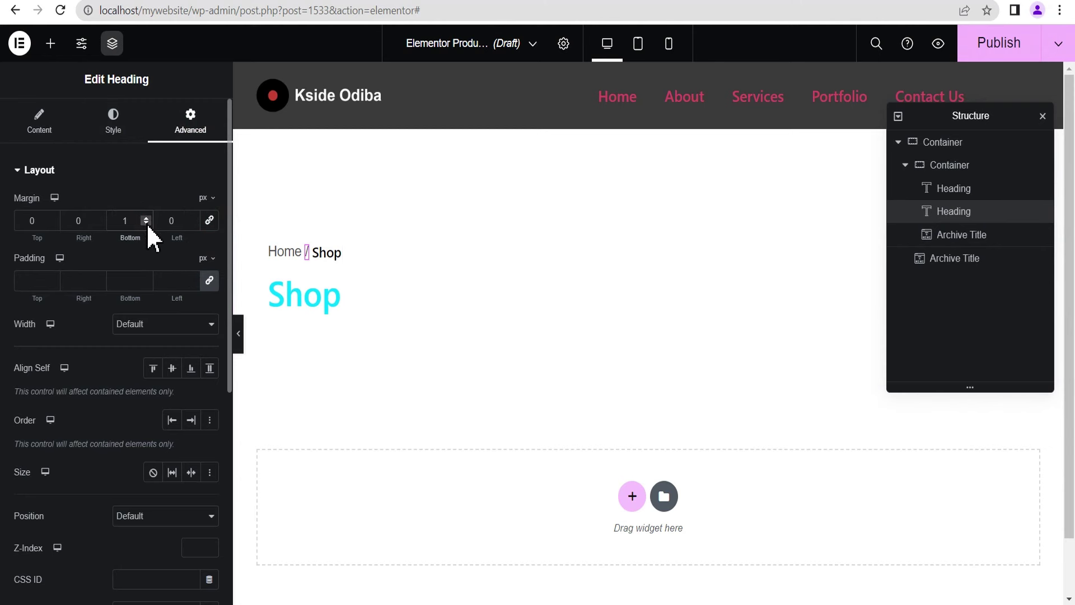
click(146, 223)
click(146, 223)
click(146, 222)
click(146, 223)
click(146, 223)
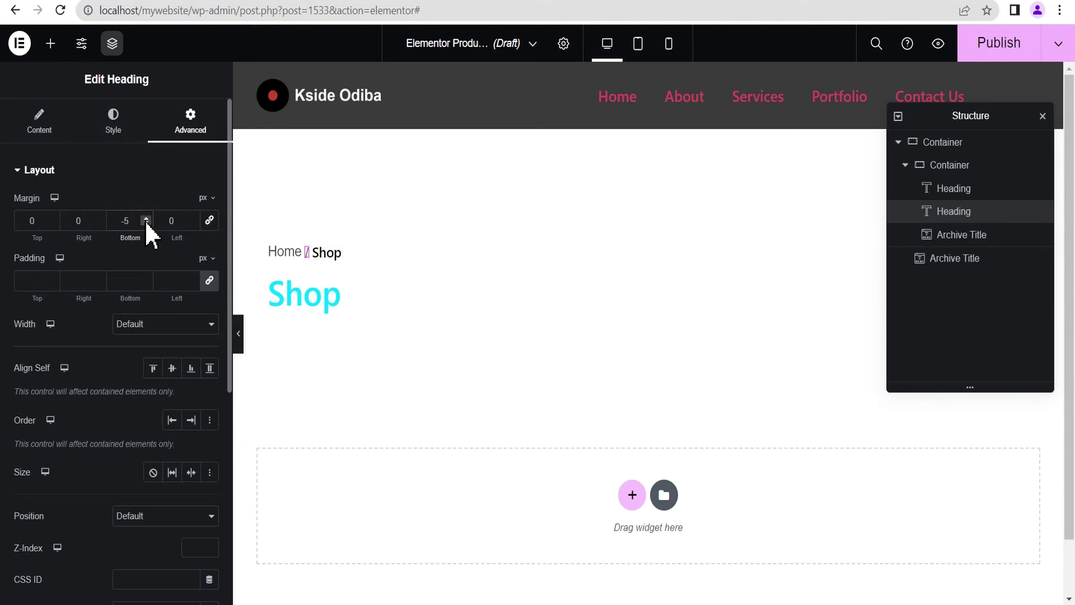
click(240, 341)
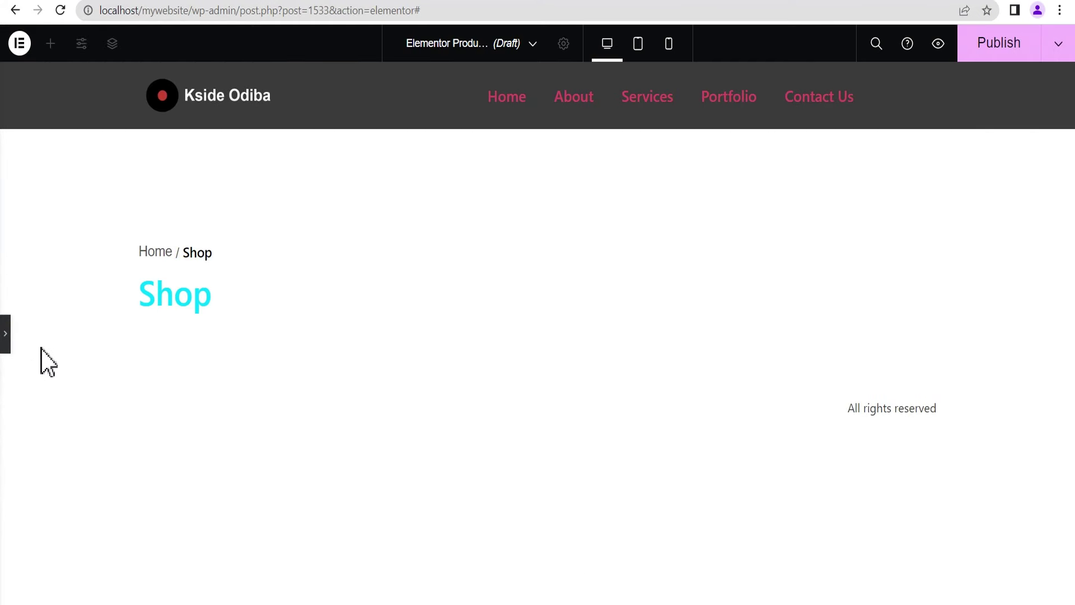
click(5, 334)
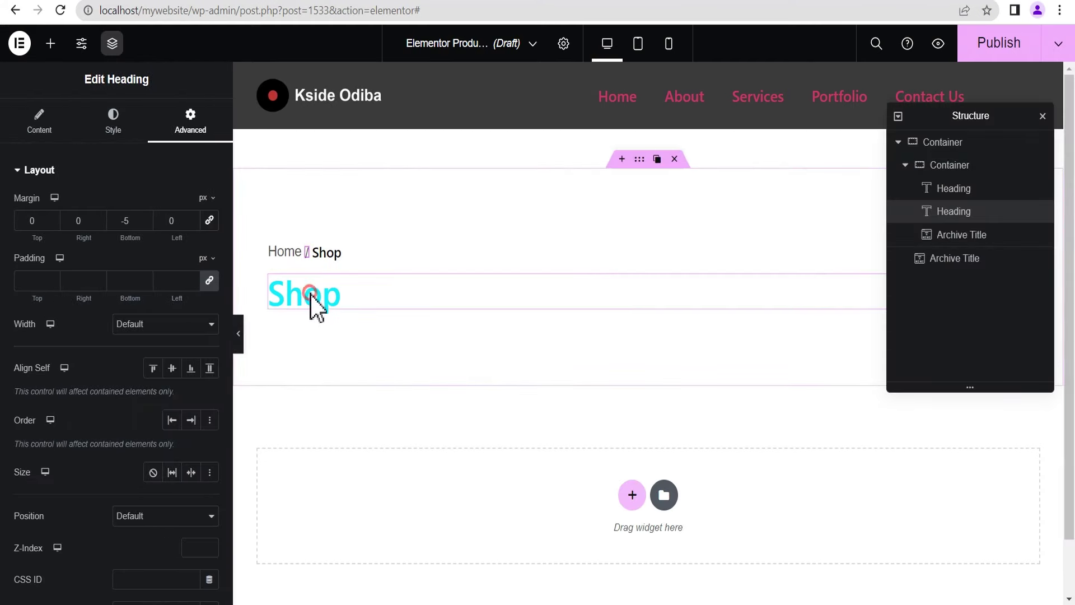
Set the large Shop archive title's text color to black #000000 and preview the page.
click(311, 294)
click(116, 131)
click(209, 203)
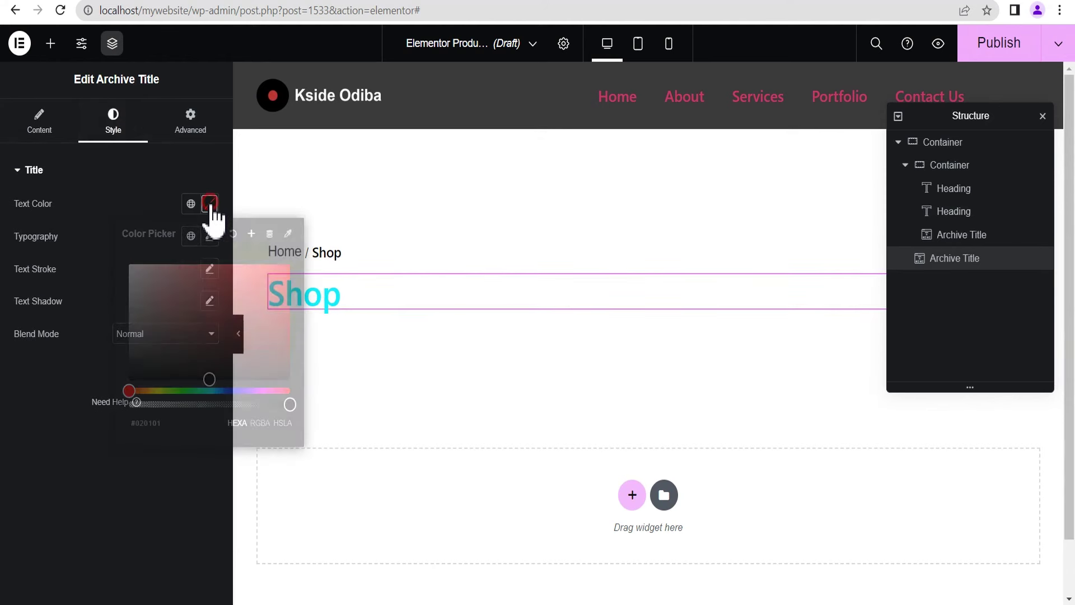
click(212, 376)
click(42, 427)
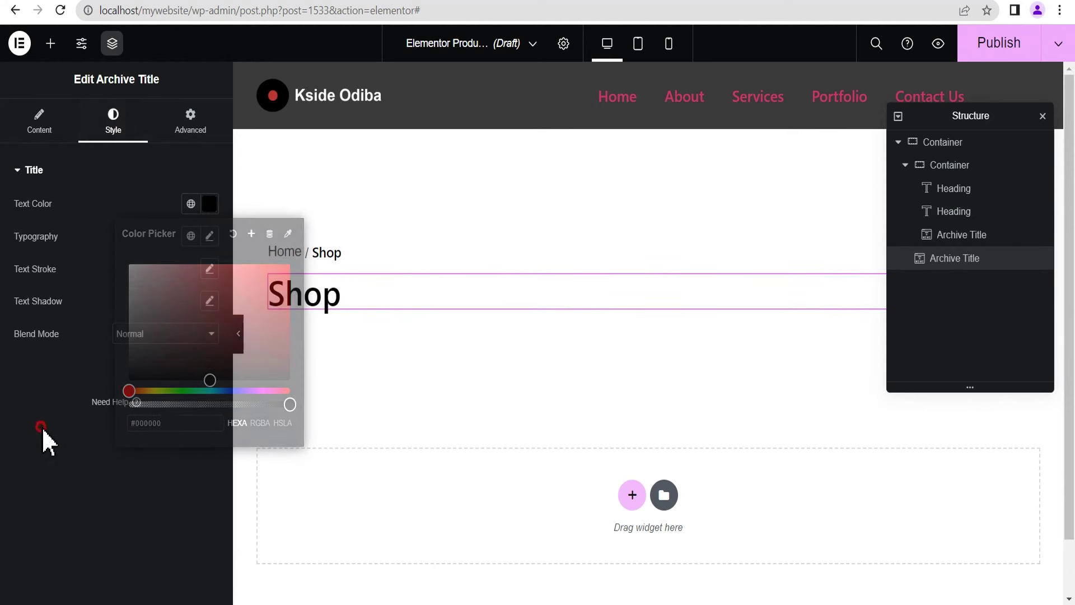
click(239, 335)
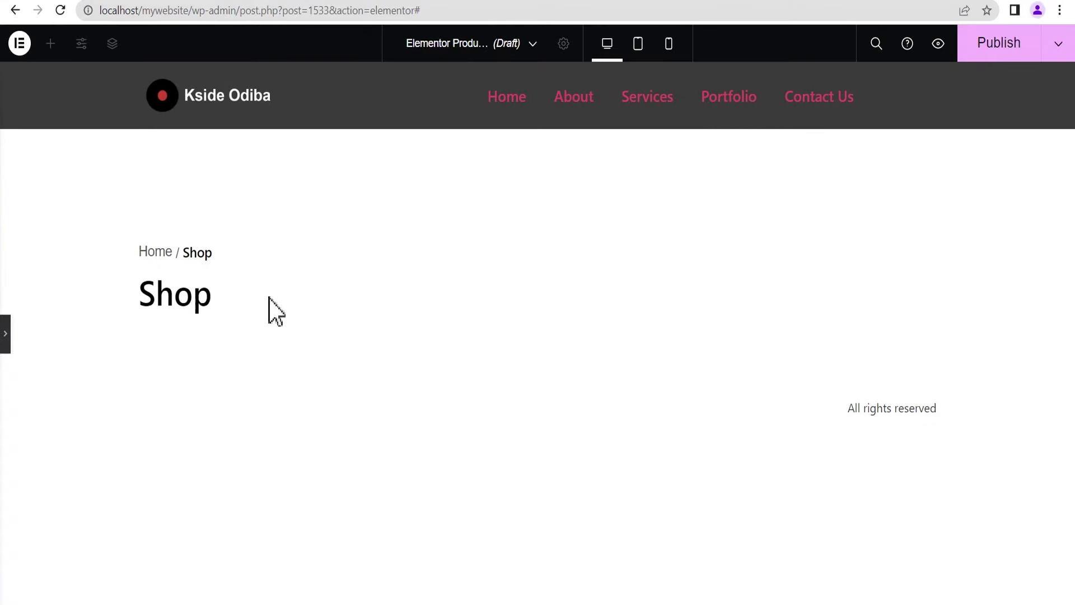
click(5, 336)
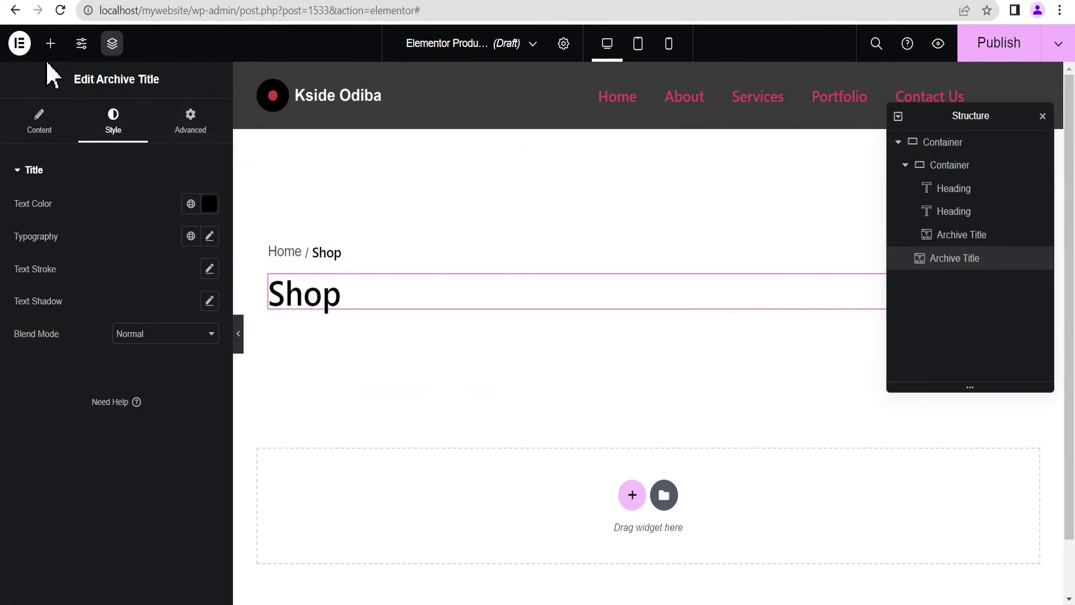
Try the Archive Products widget below the large Shop title, look over its product grid, and delete the widget.
click(52, 45)
scroll(232, 179, down, 3)
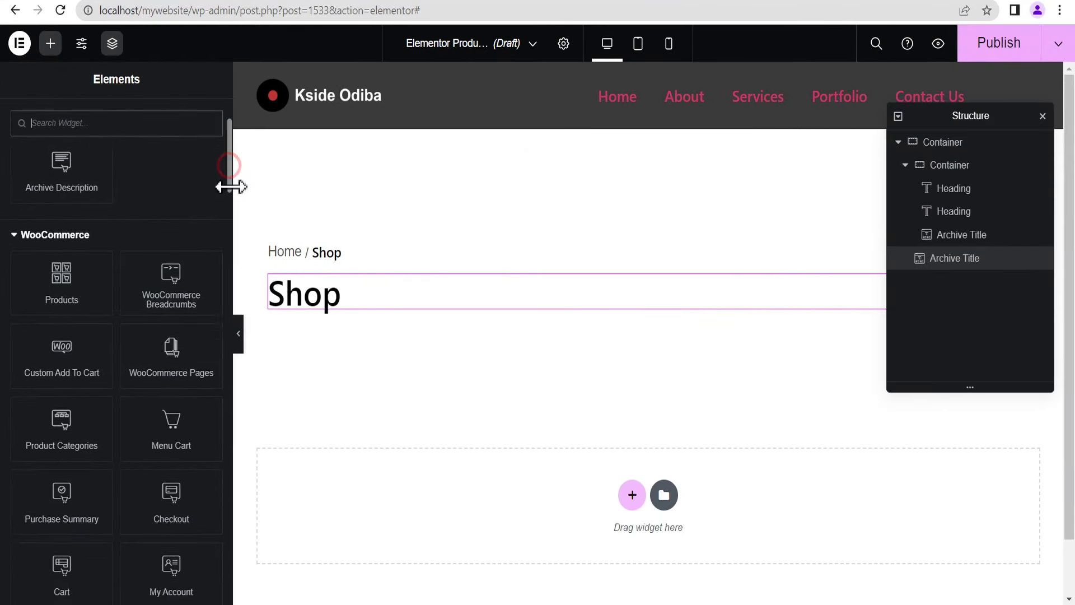
scroll(229, 182, up, 2)
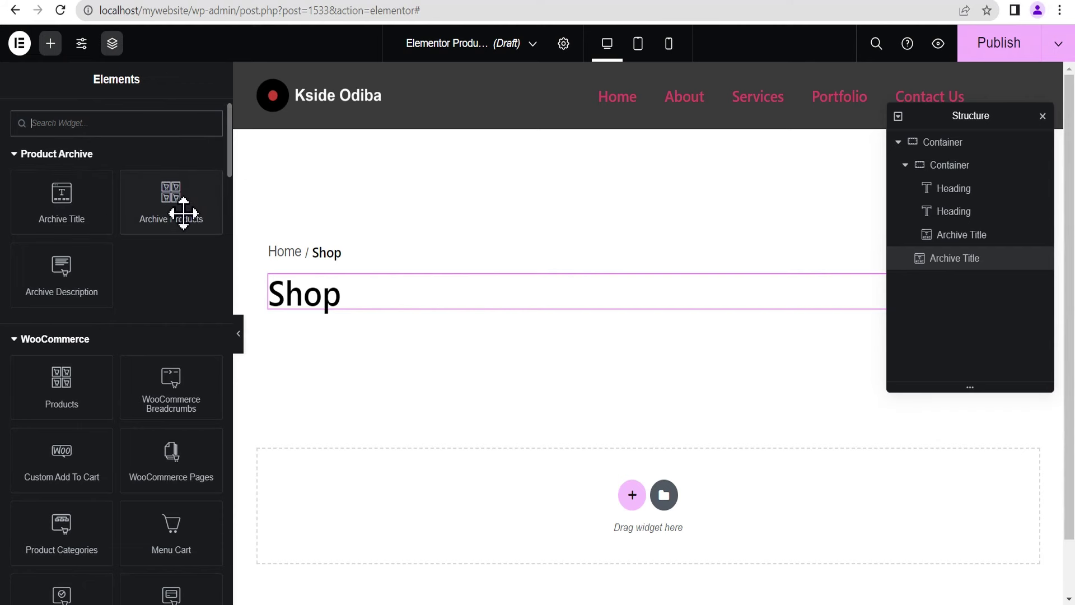
drag(172, 212, 468, 300)
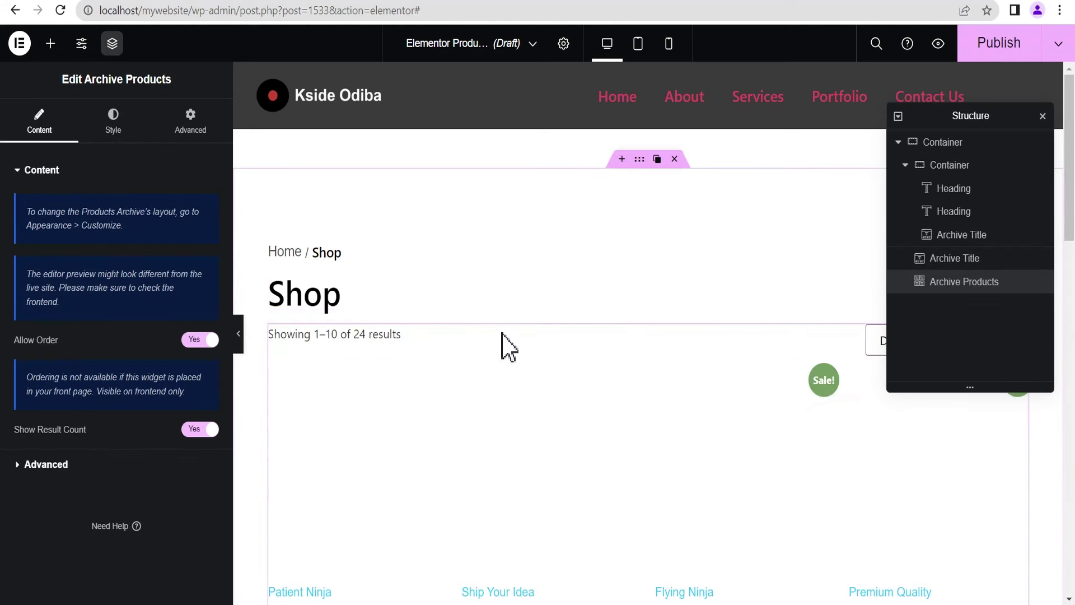
mouse_move(1073, 207)
mouse_down()
mouse_move(1072, 362)
mouse_move(1072, 207)
mouse_up()
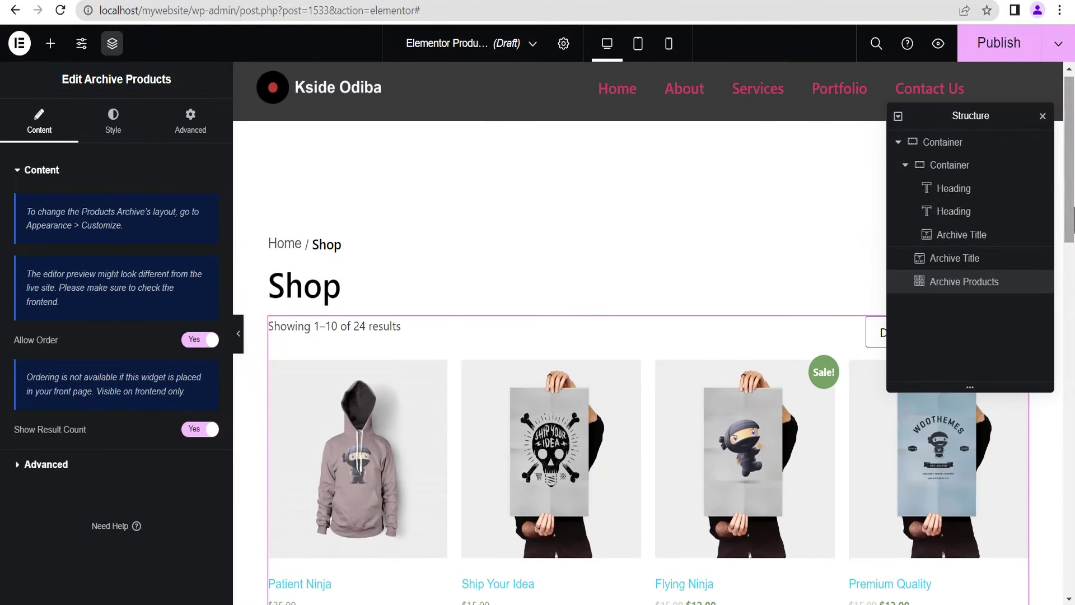
right_click(667, 355)
click(702, 593)
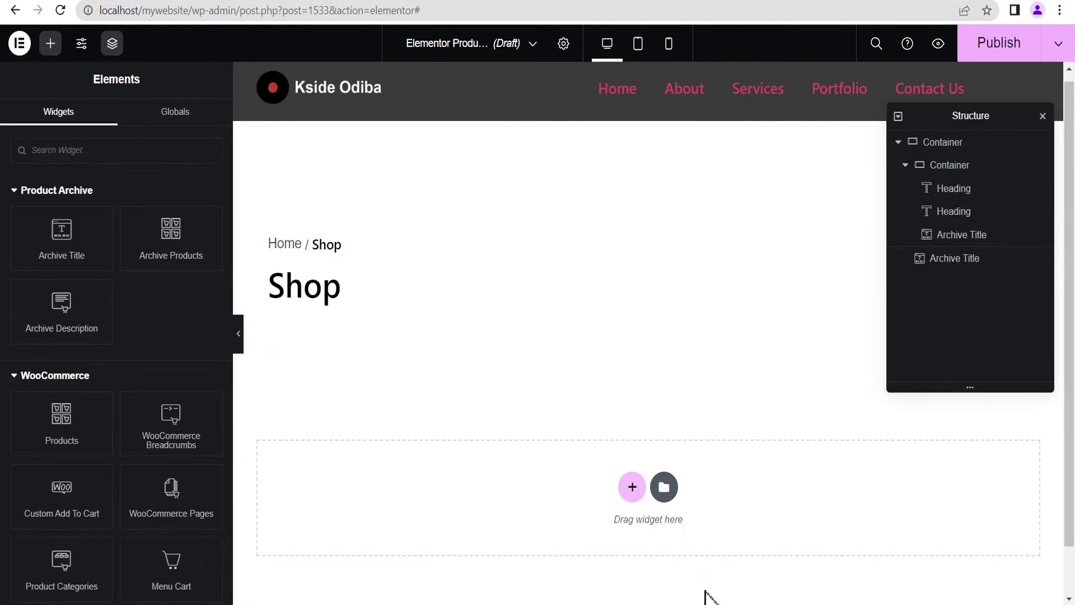
Find the Loop Grid widget and add it below the large Shop archive title.
click(120, 154)
text(loop)
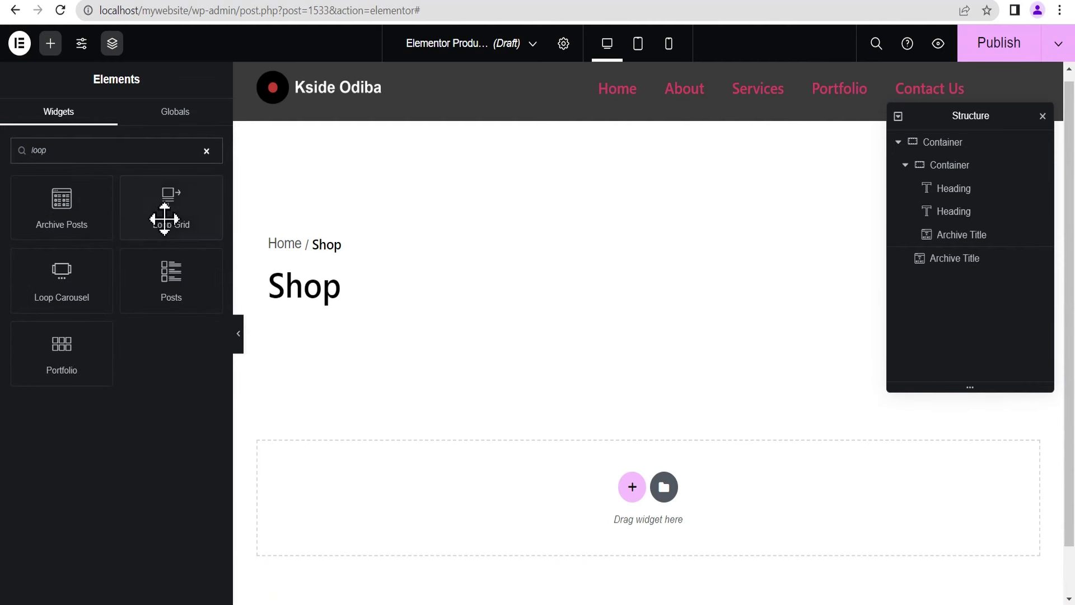
drag(165, 217, 364, 306)
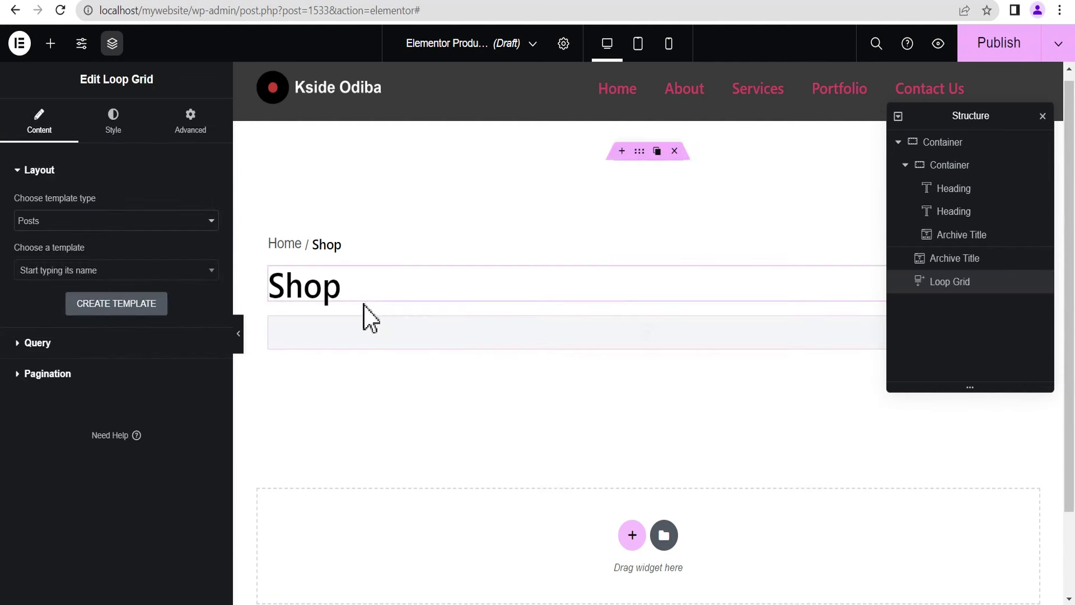
Set the Loop Grid's template type to Products and choose the "my product loop" template.
click(57, 219)
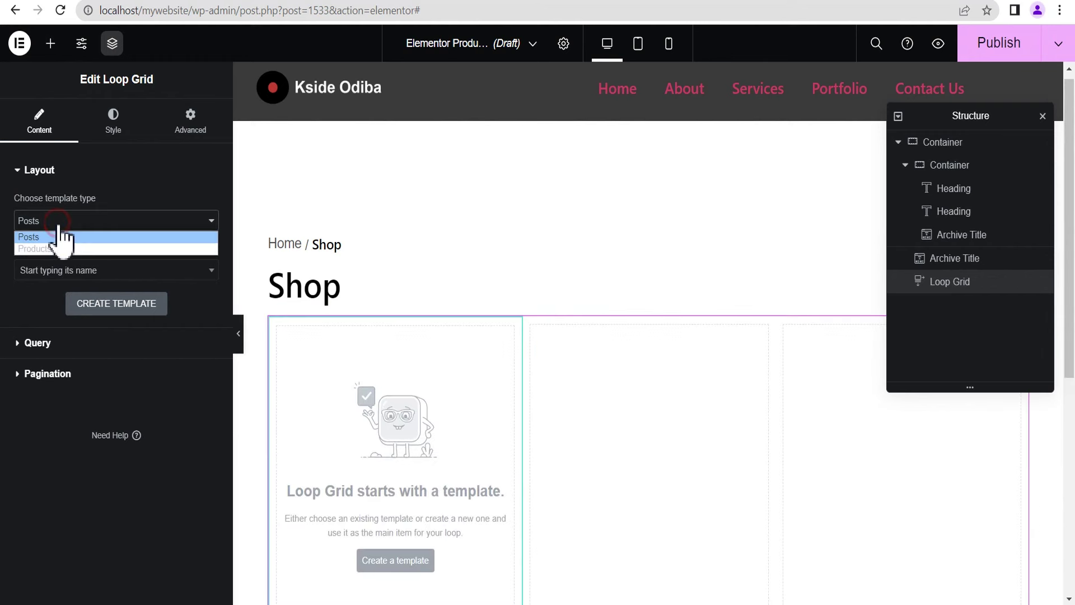
click(52, 248)
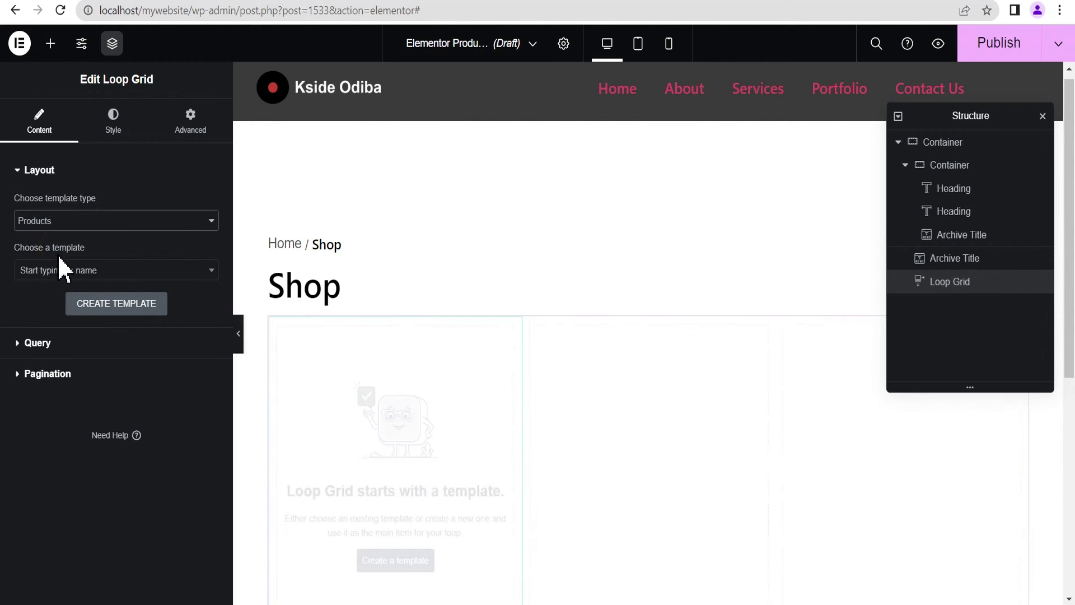
click(55, 272)
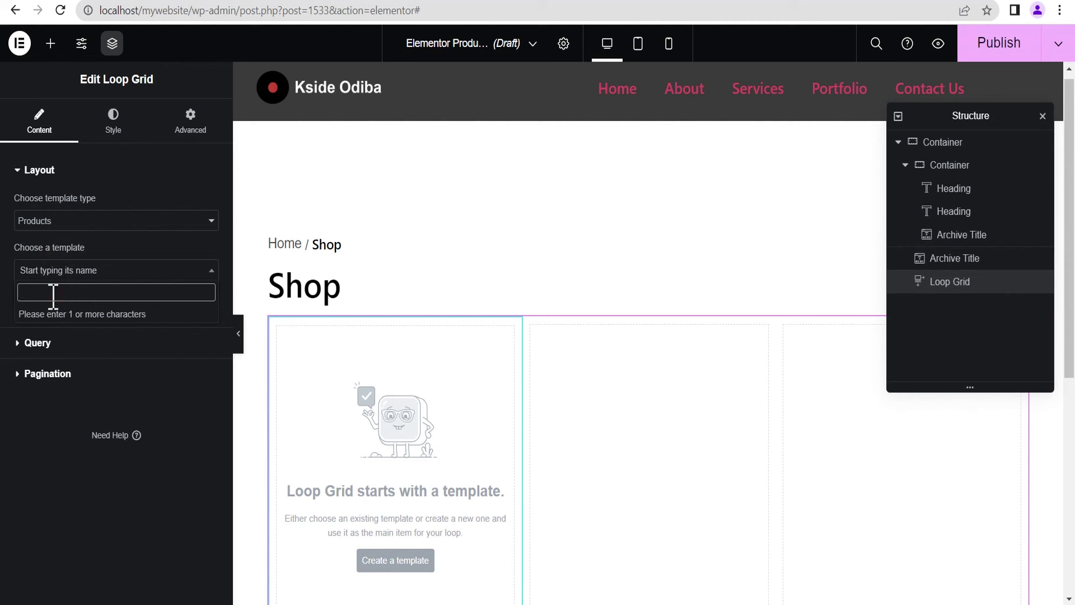
text(my)
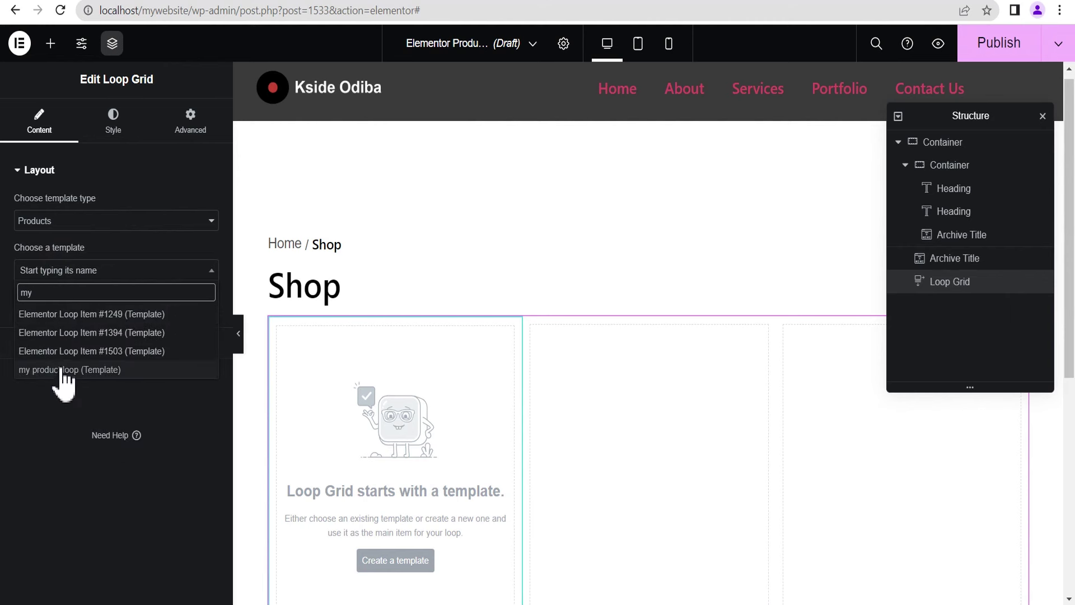
click(59, 371)
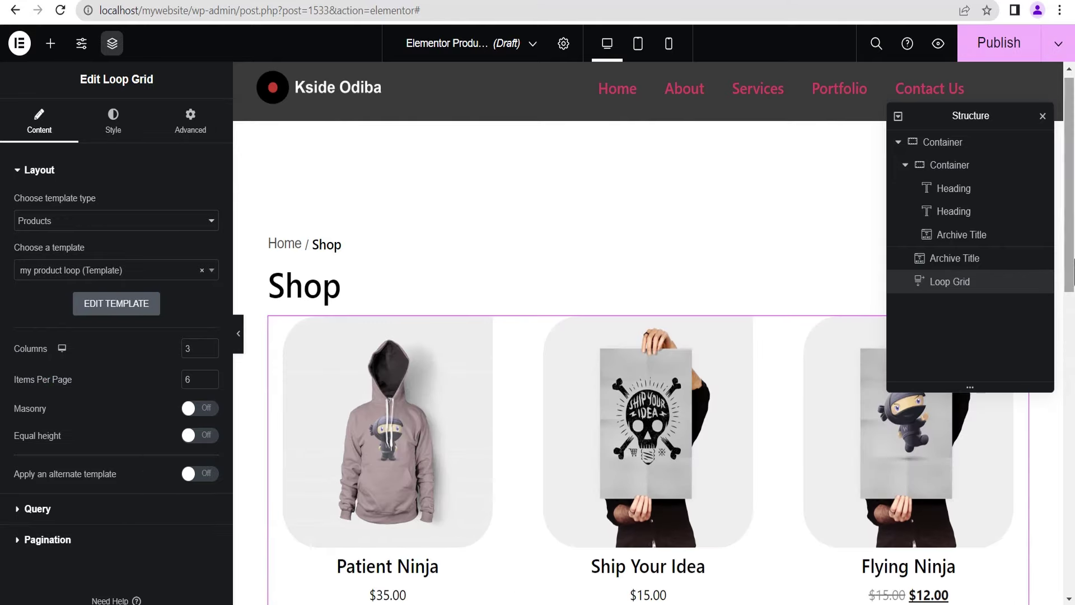
Look through the Loop Grid's products and set its items per page to 9.
drag(1069, 255, 1071, 358)
drag(1072, 411, 1070, 554)
scroll(511, 462, up, 10)
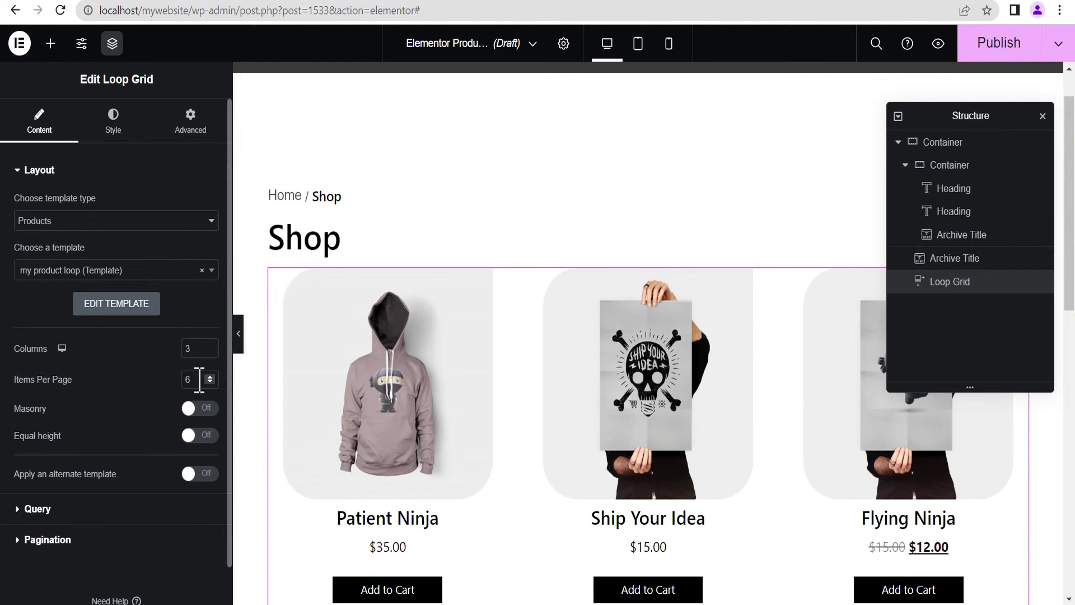
text(9)
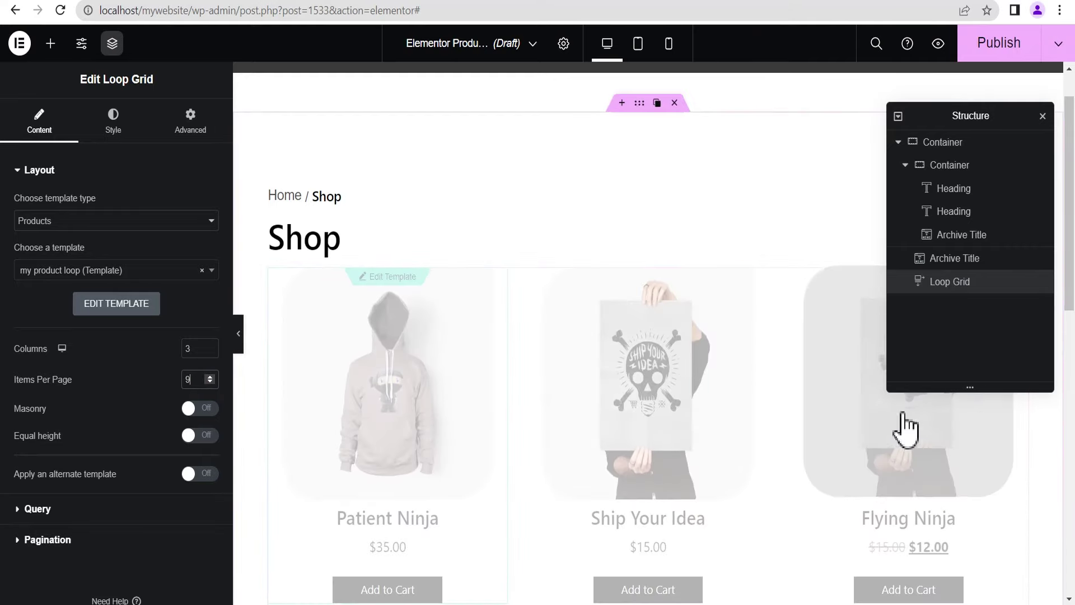
mouse_move(1073, 241)
mouse_down()
mouse_move(1073, 487)
mouse_move(1073, 238)
mouse_up()
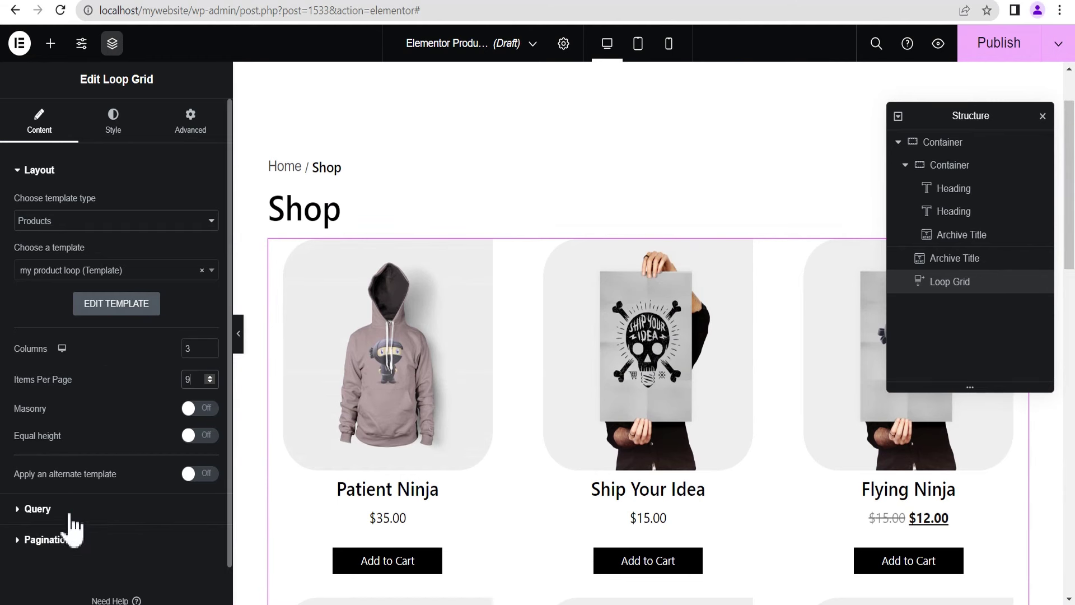
Set the Loop Grid's query source to Current Query and preview the product grid.
click(37, 509)
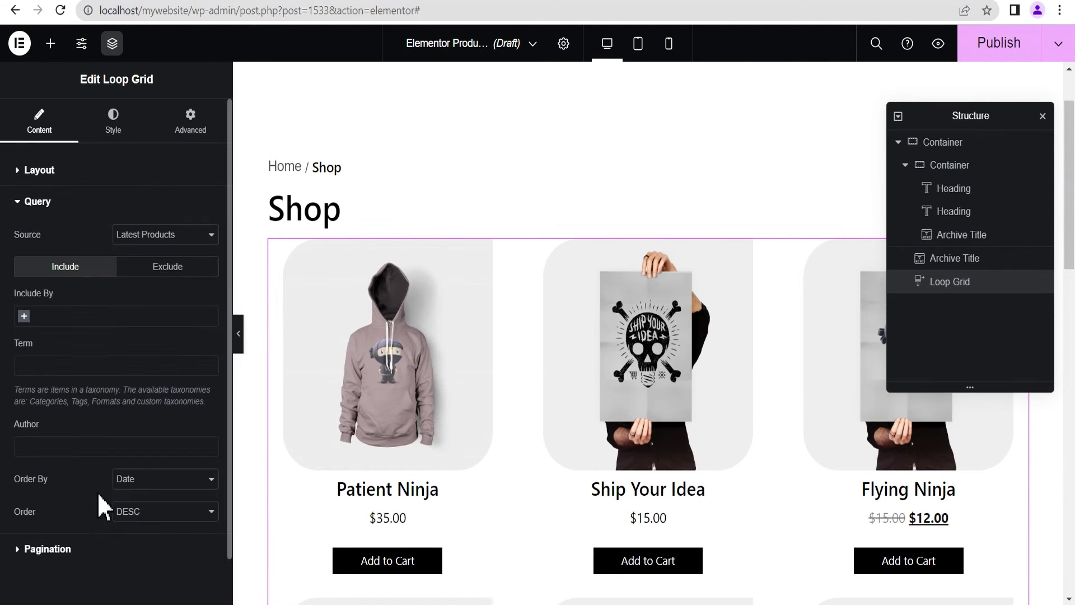
click(160, 236)
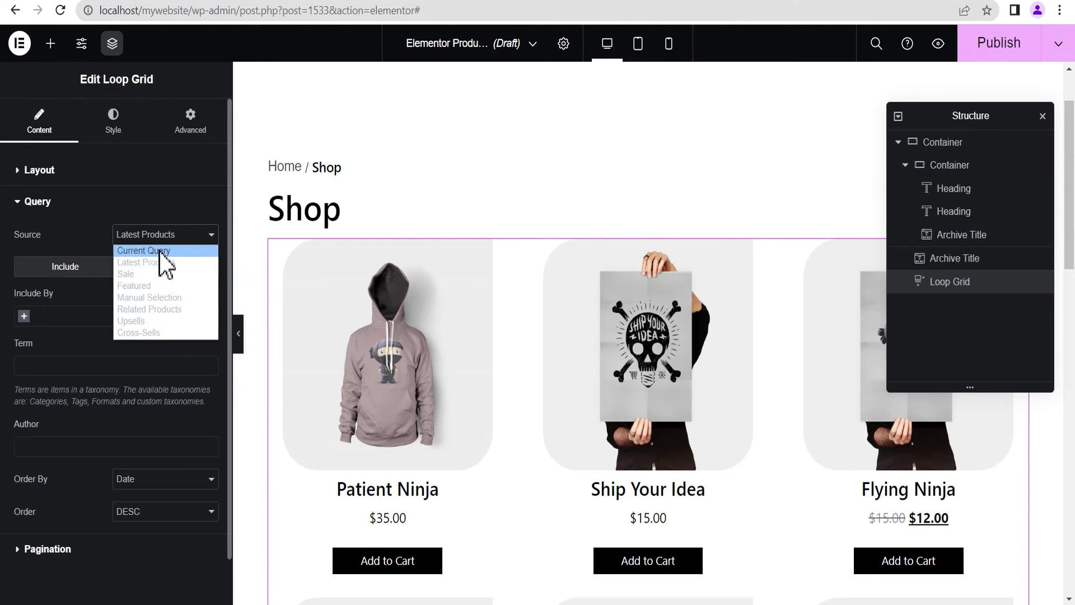
click(159, 251)
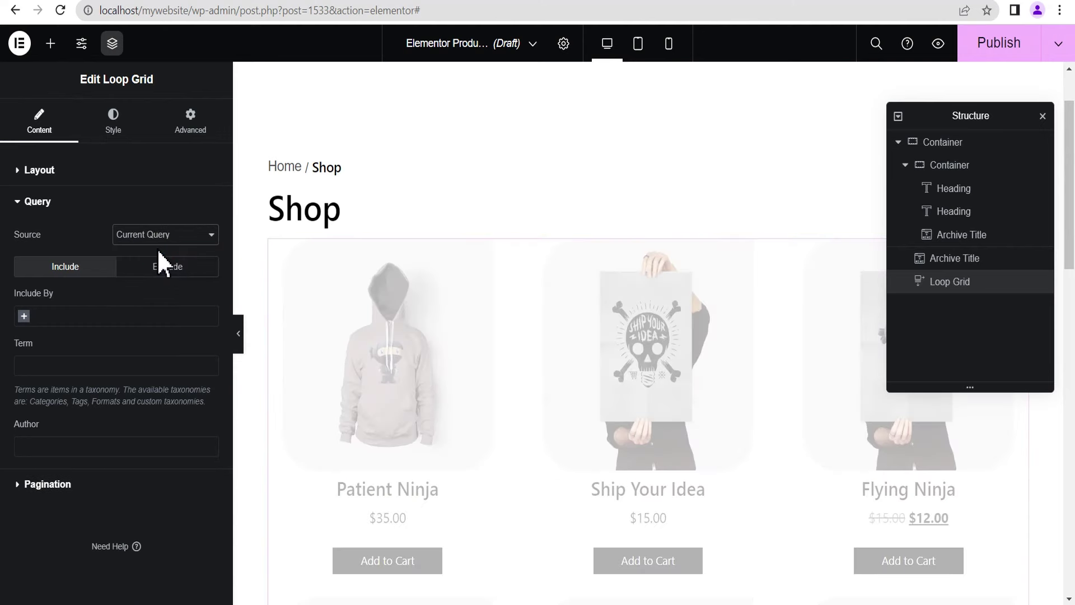
click(238, 334)
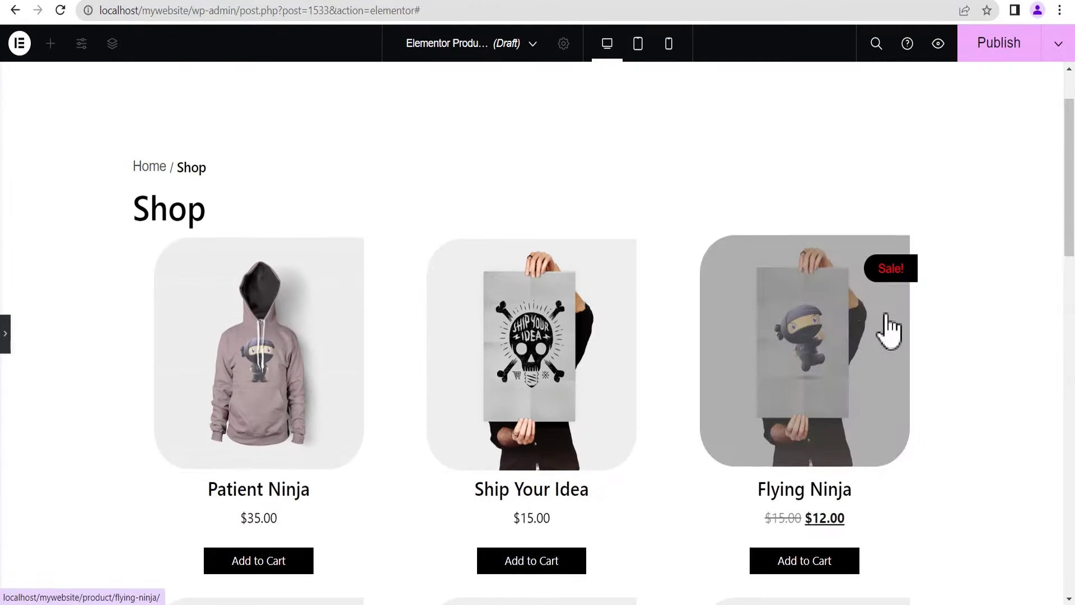
mouse_move(1072, 238)
mouse_down()
mouse_move(1072, 580)
mouse_move(1060, 367)
mouse_move(1073, 218)
mouse_up()
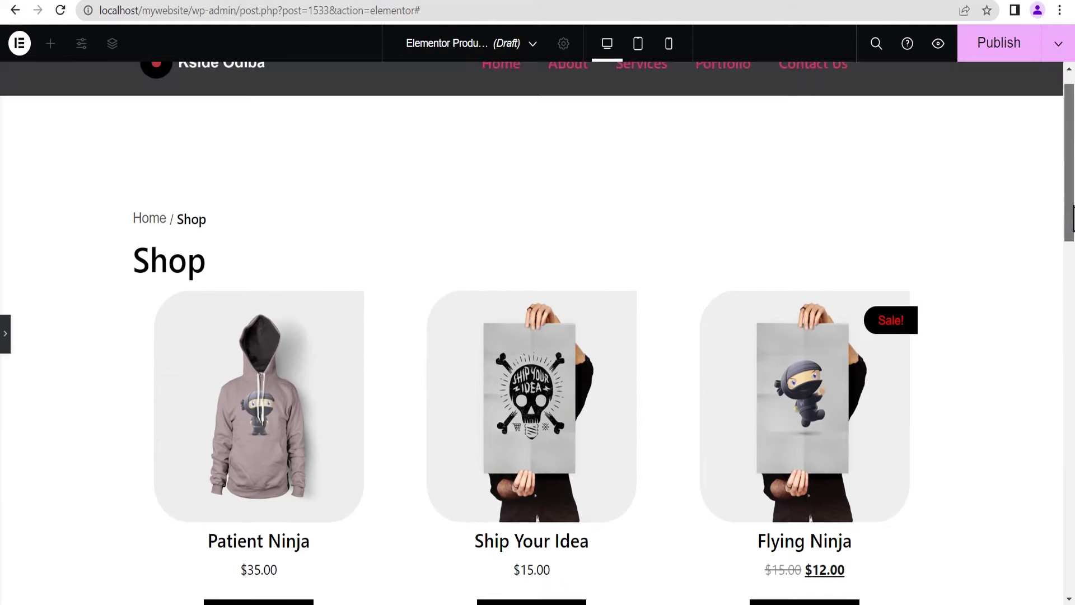
click(5, 348)
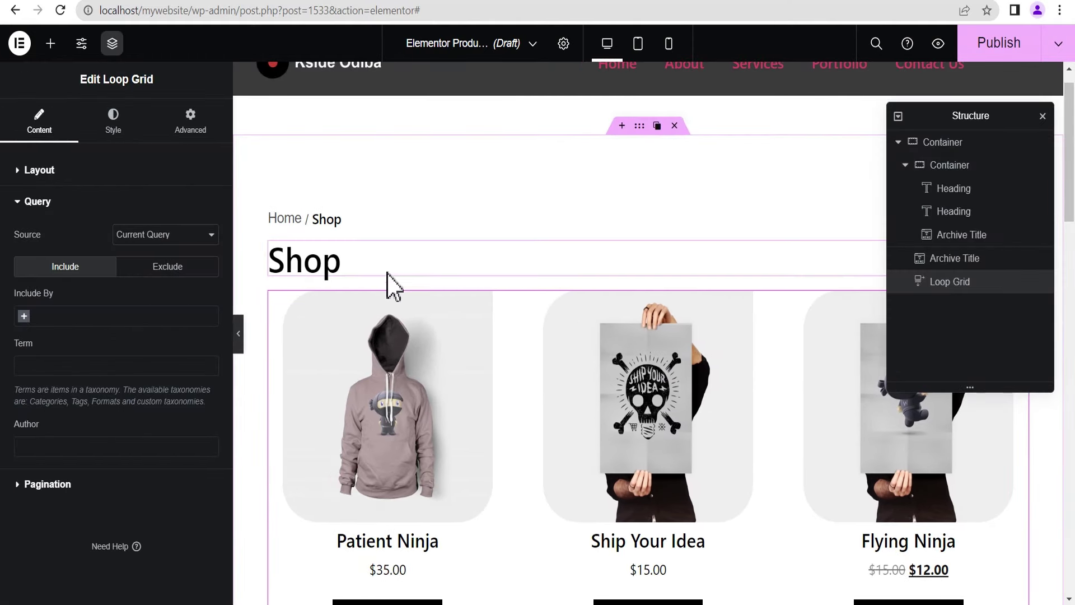
Unlink the large Shop title's padding values, set the bottom padding to 40 px and the other sides to 0, and preview.
click(385, 273)
click(190, 123)
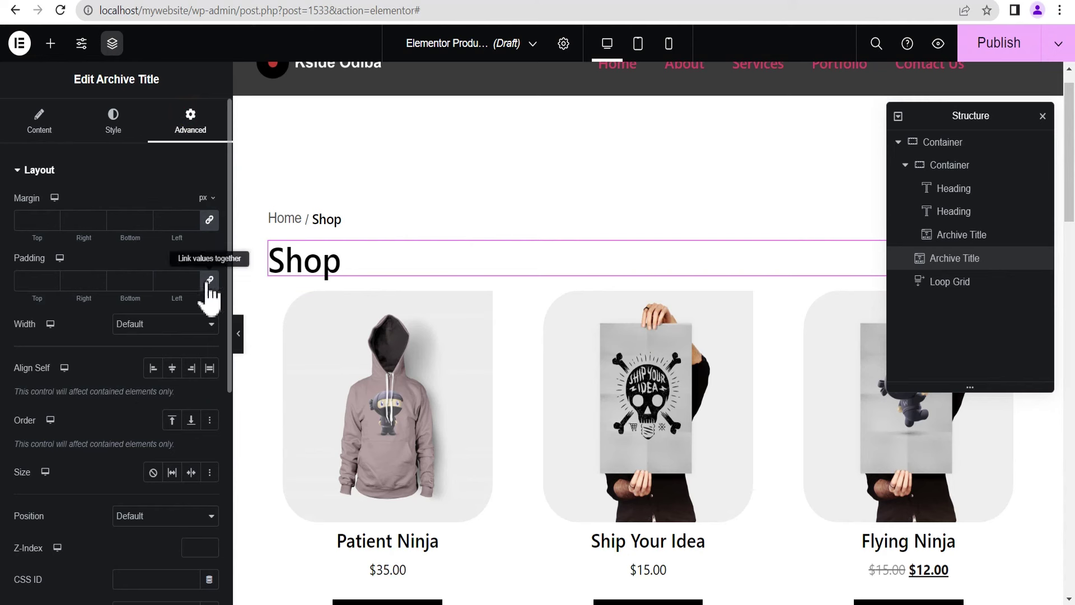
click(29, 282)
text(0)
click(84, 282)
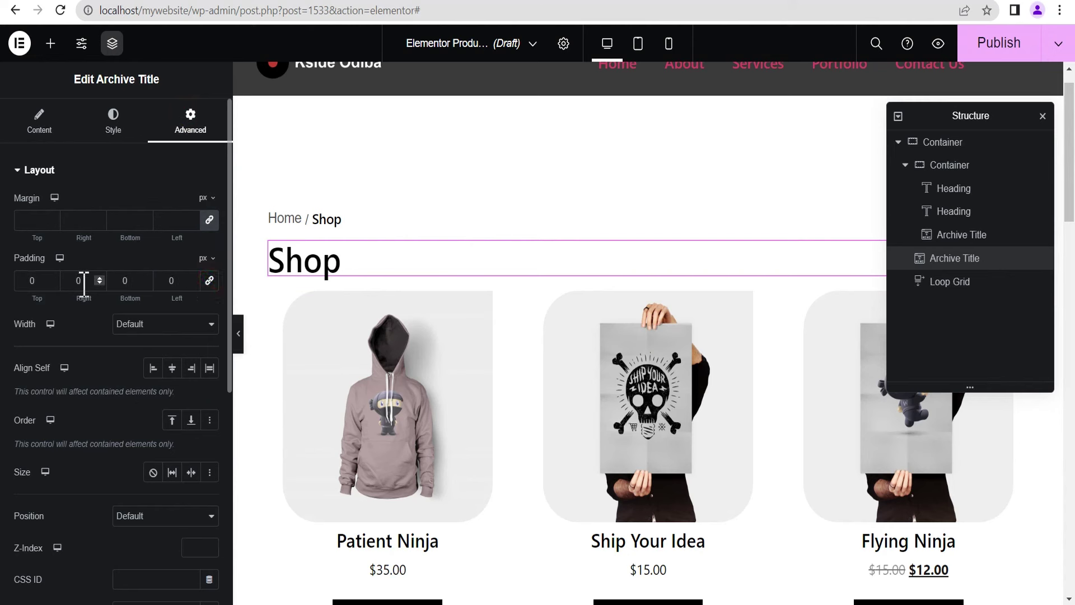
click(120, 281)
text(4)
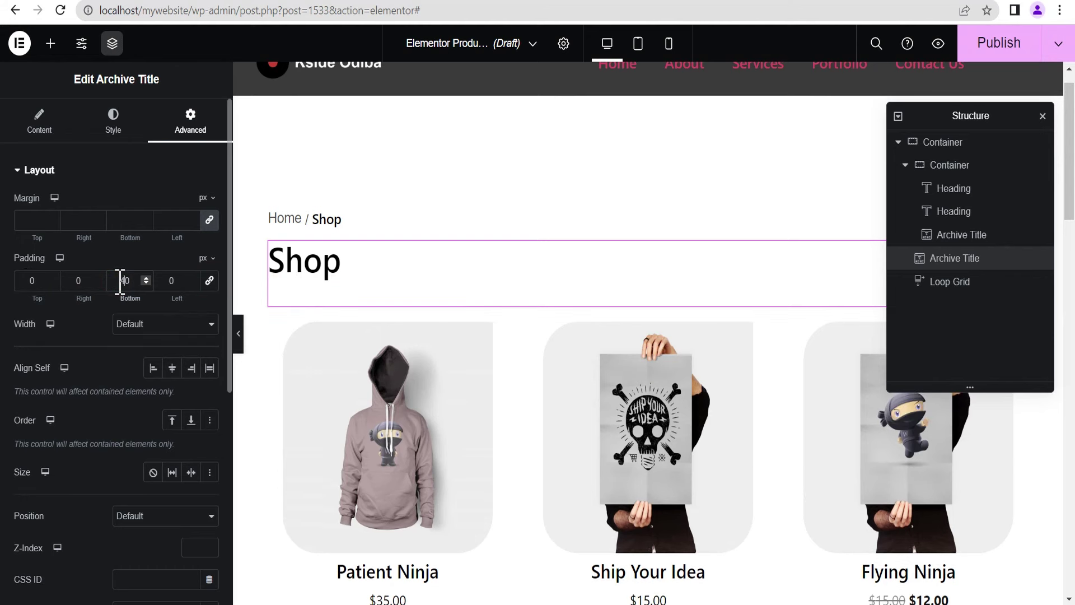
click(238, 334)
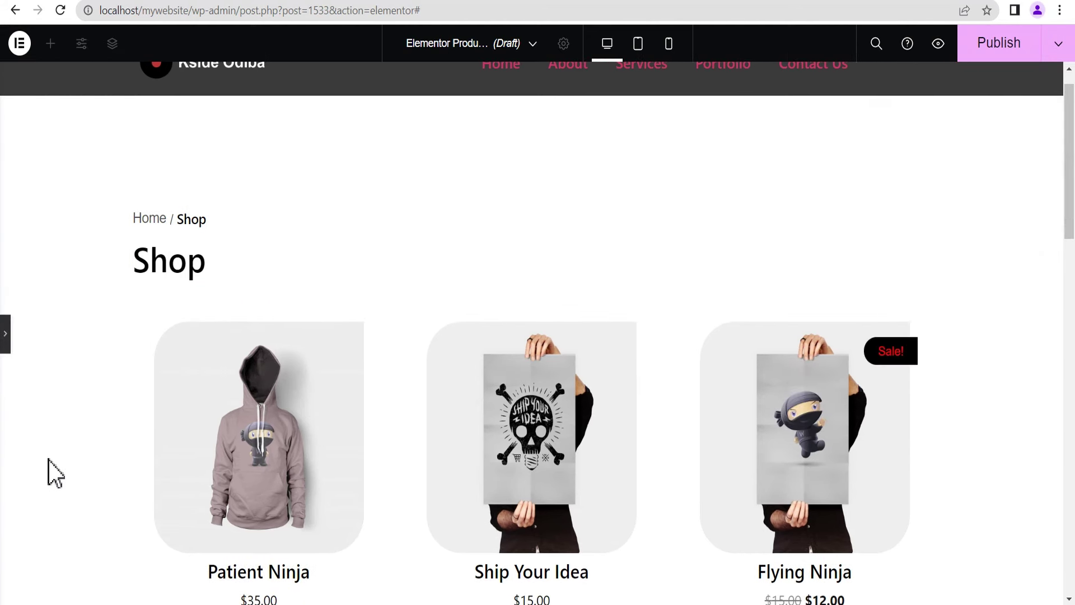
click(5, 336)
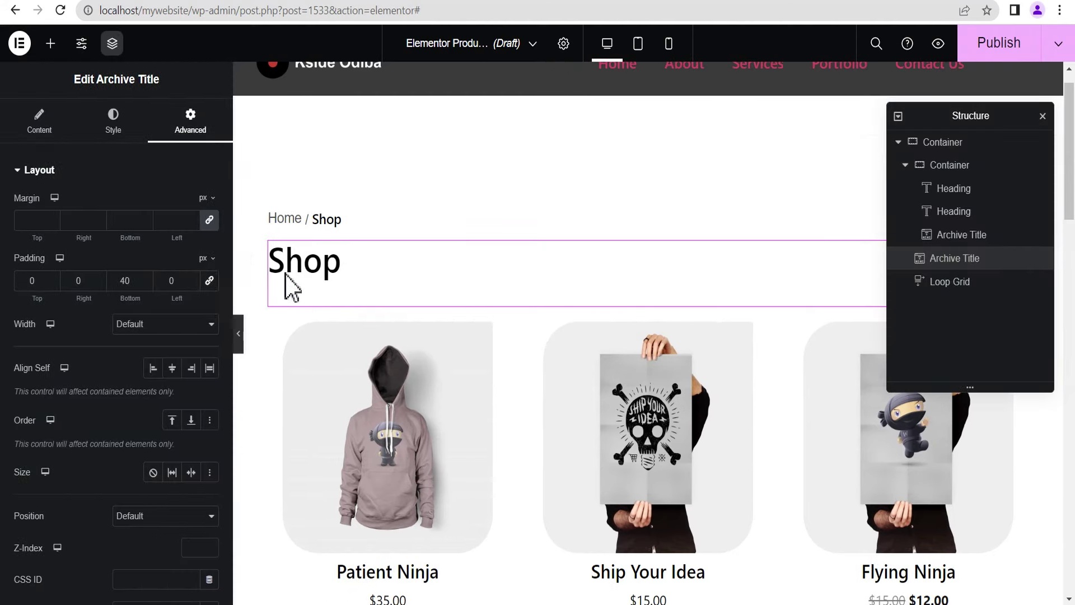
Set the large Shop title's font size to 55 px and preview the page with its product grid.
click(109, 124)
click(209, 235)
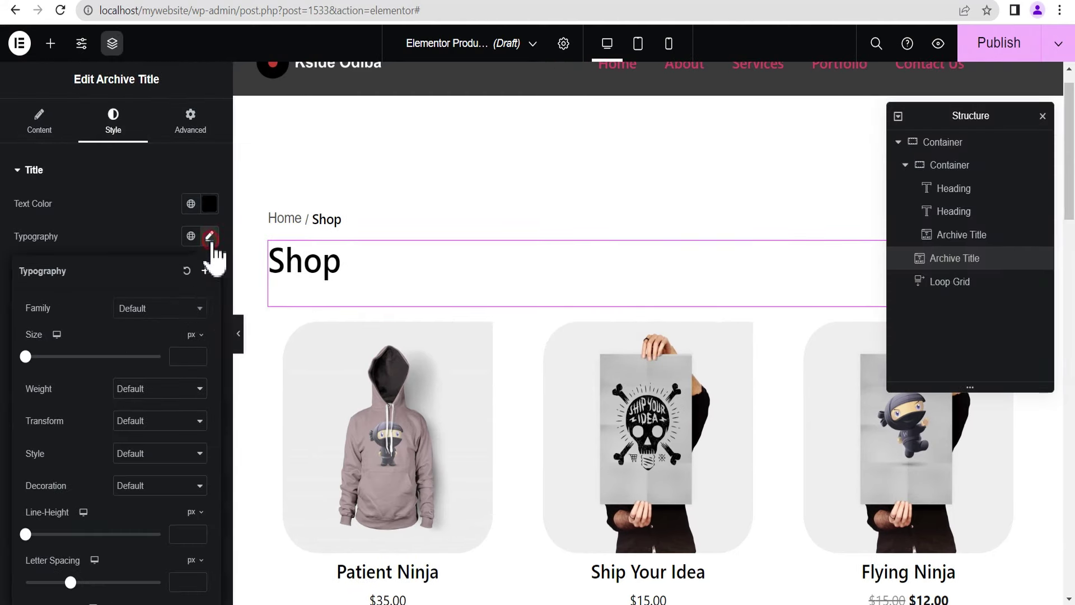
drag(25, 357, 62, 358)
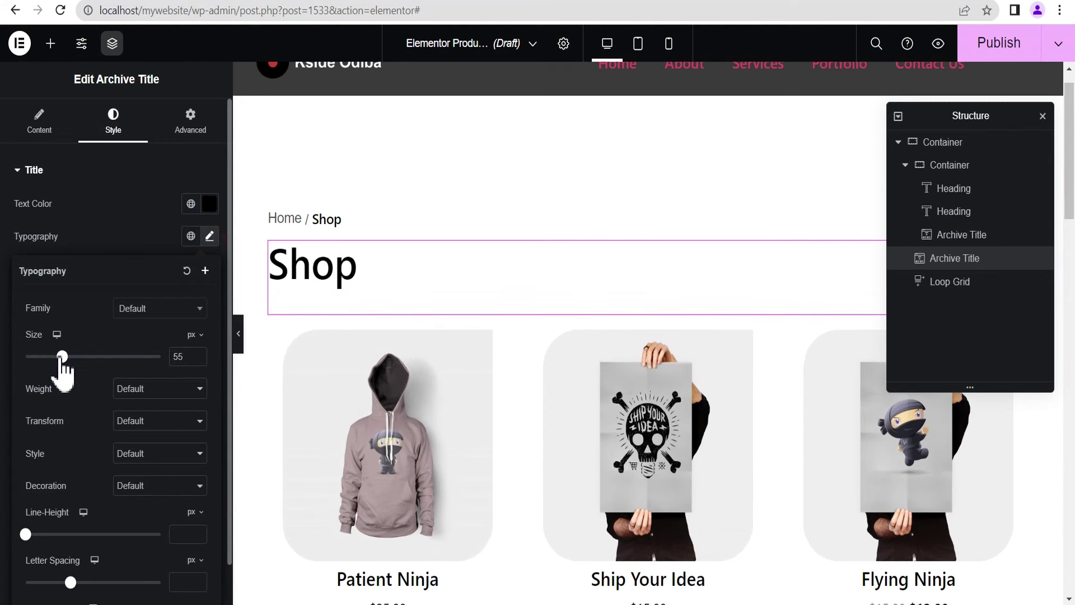
click(241, 346)
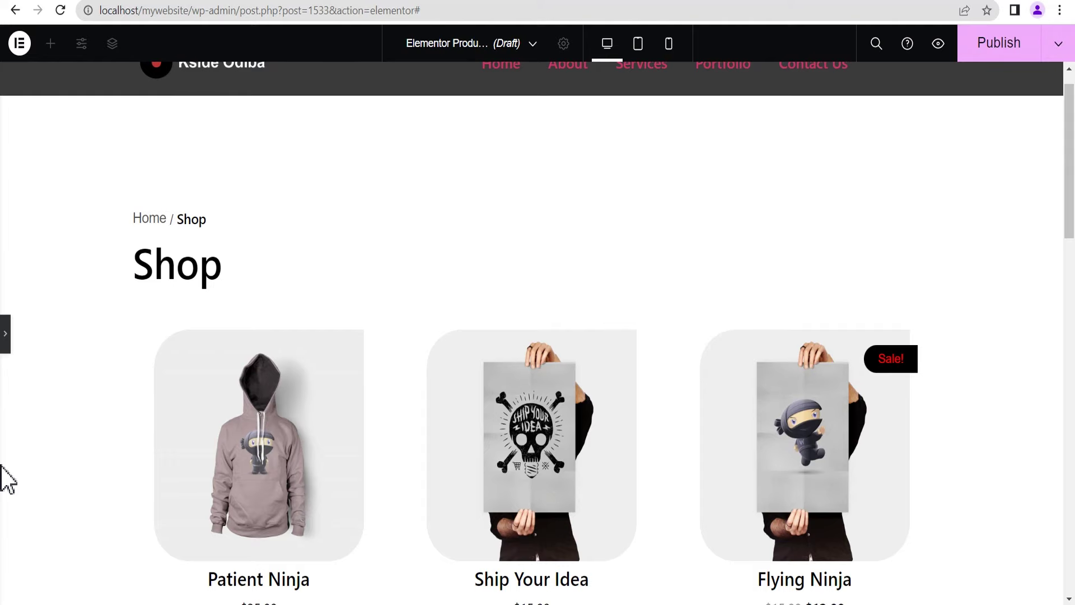
click(5, 334)
scroll(1074, 302, down, 15)
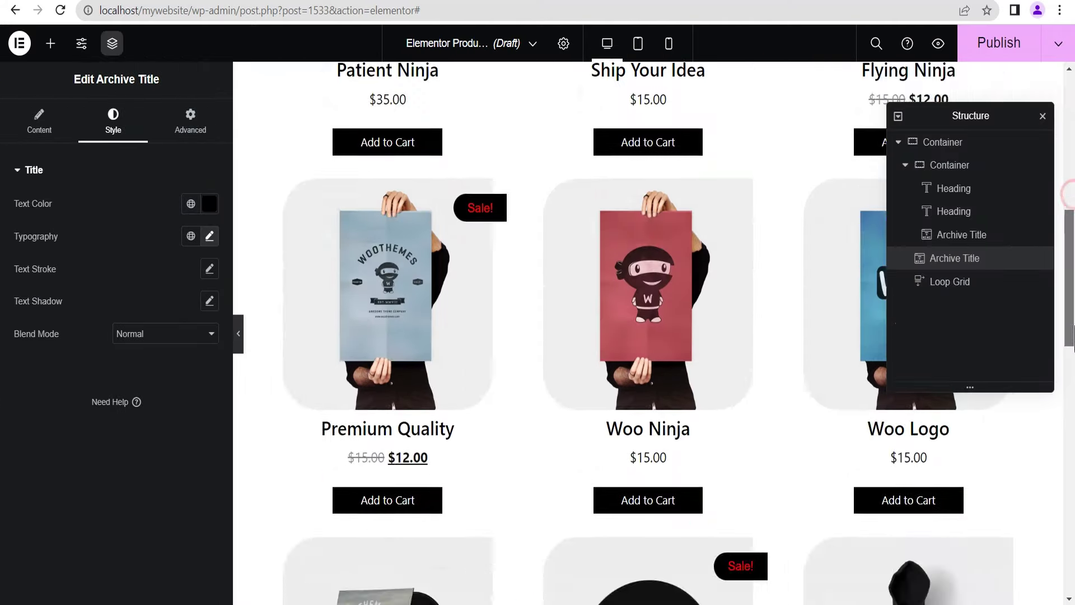
scroll(1073, 342, up, 8)
scroll(1073, 339, up, 8)
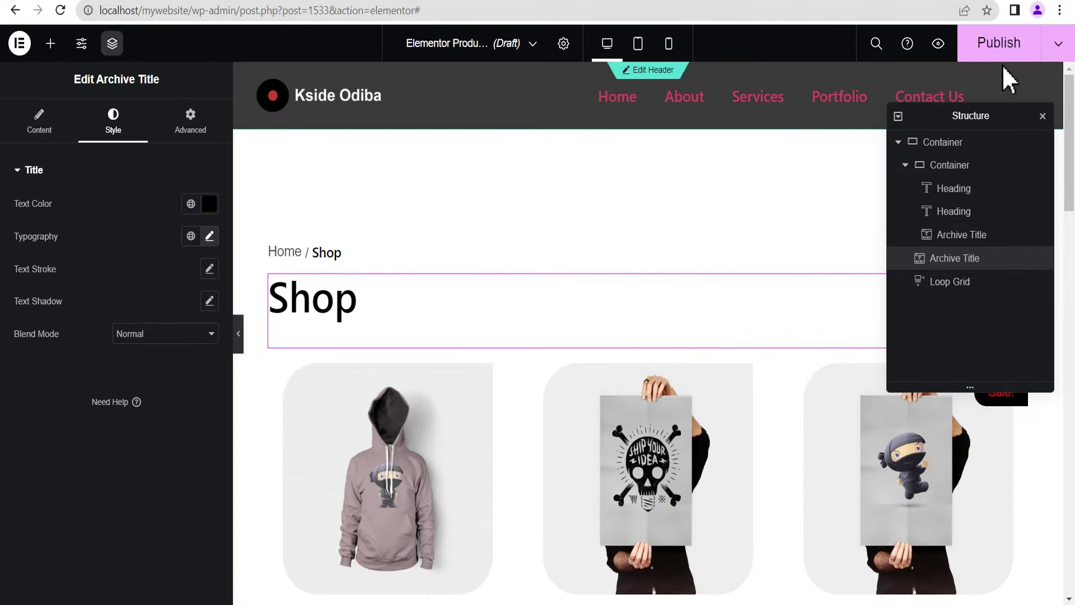
Publish the template with the display condition Include All Product Archives and preview the layout.
click(1000, 41)
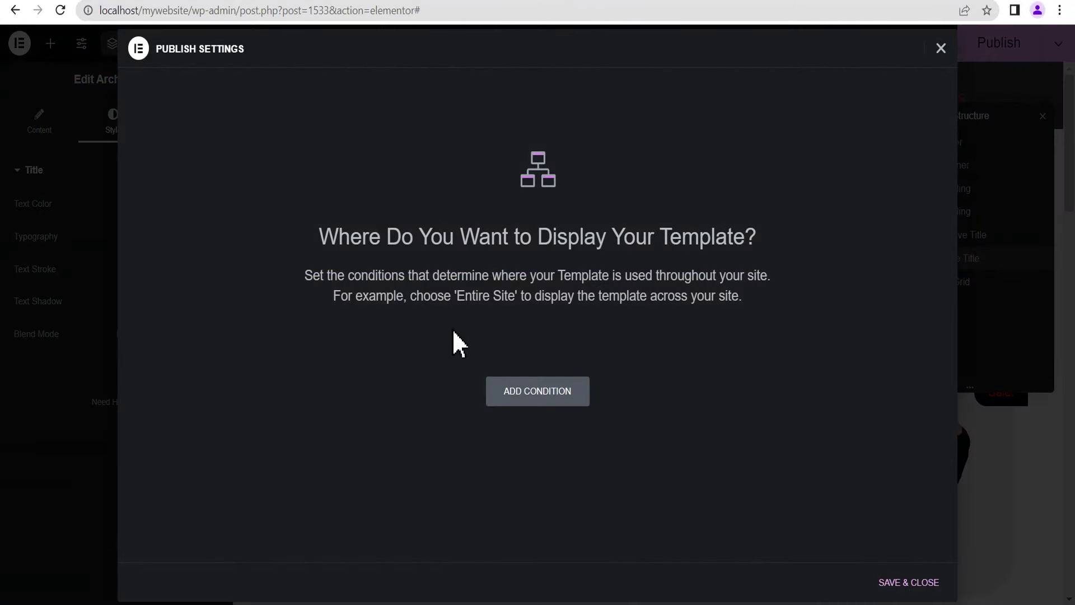
click(532, 395)
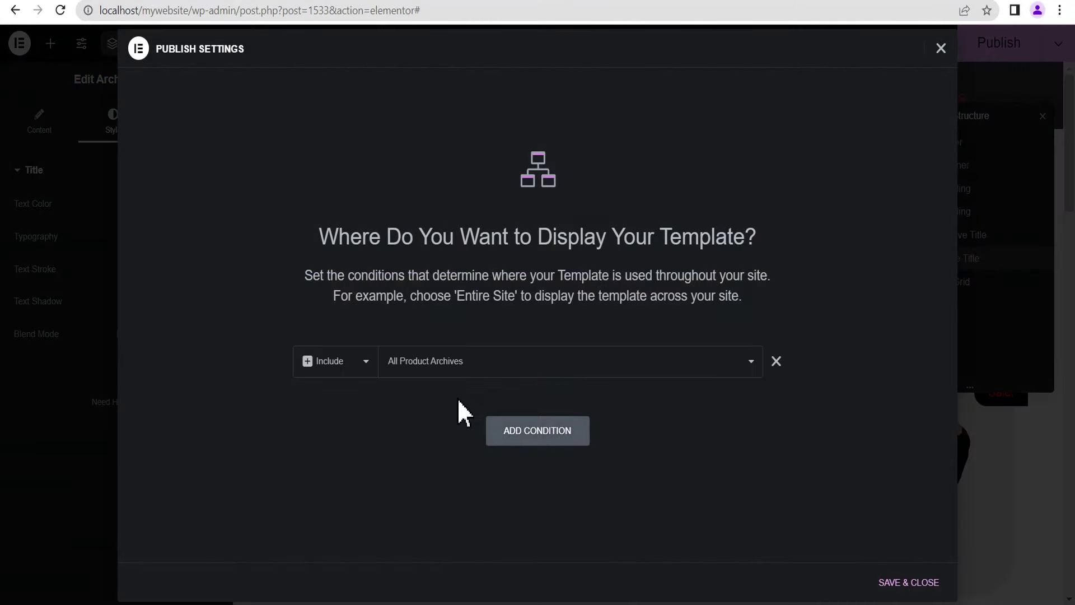
click(404, 369)
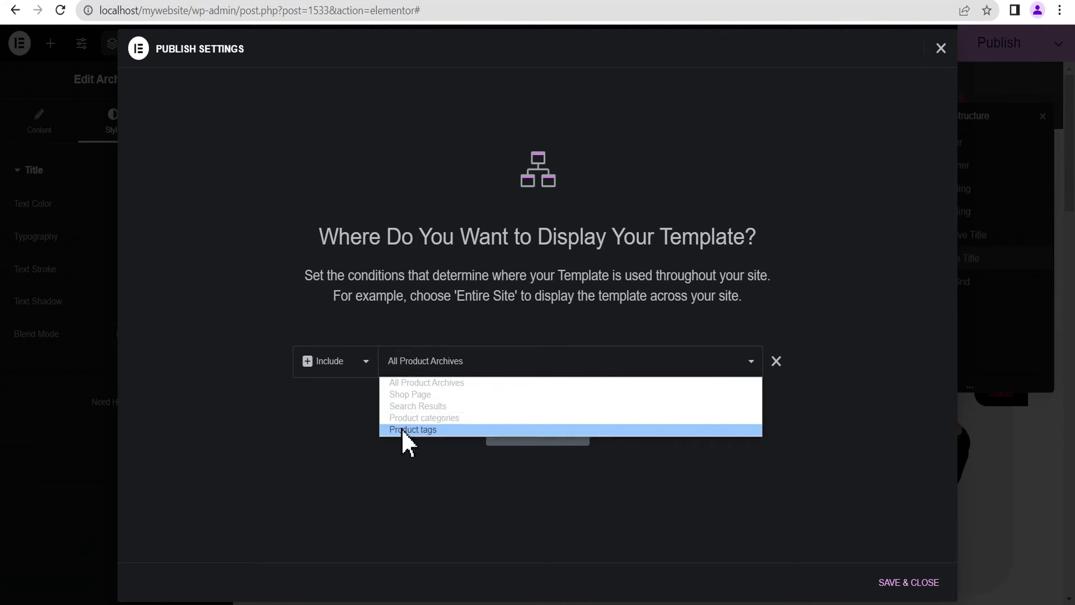
click(315, 452)
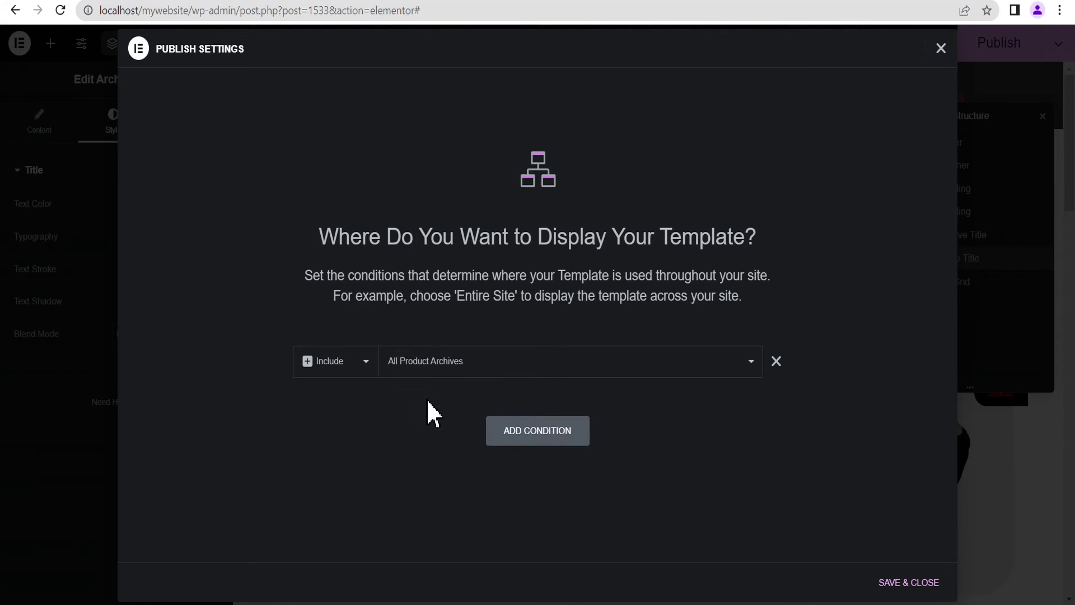
click(909, 583)
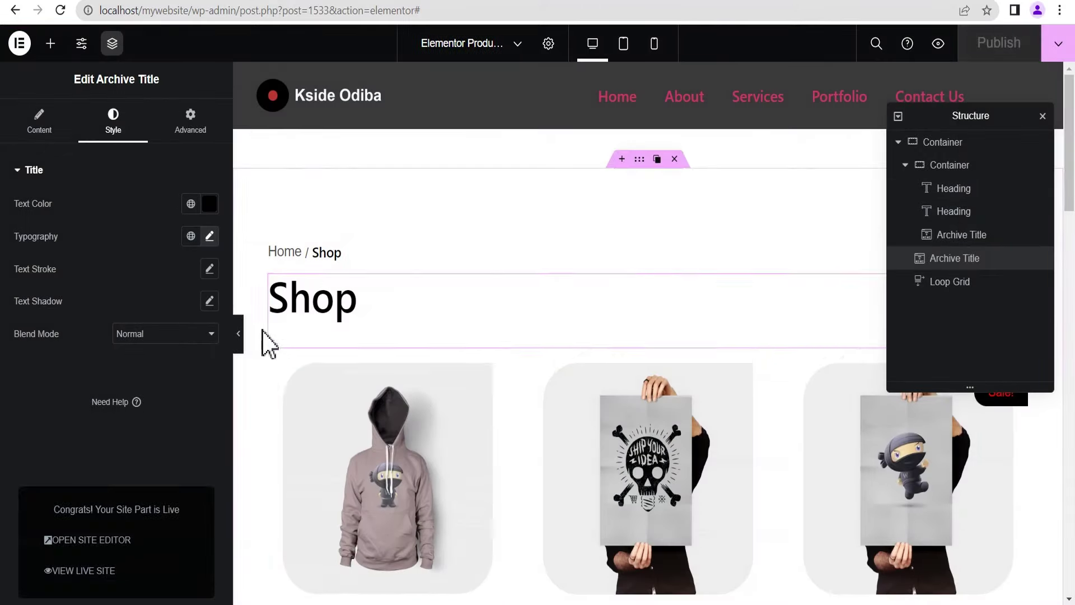
click(240, 346)
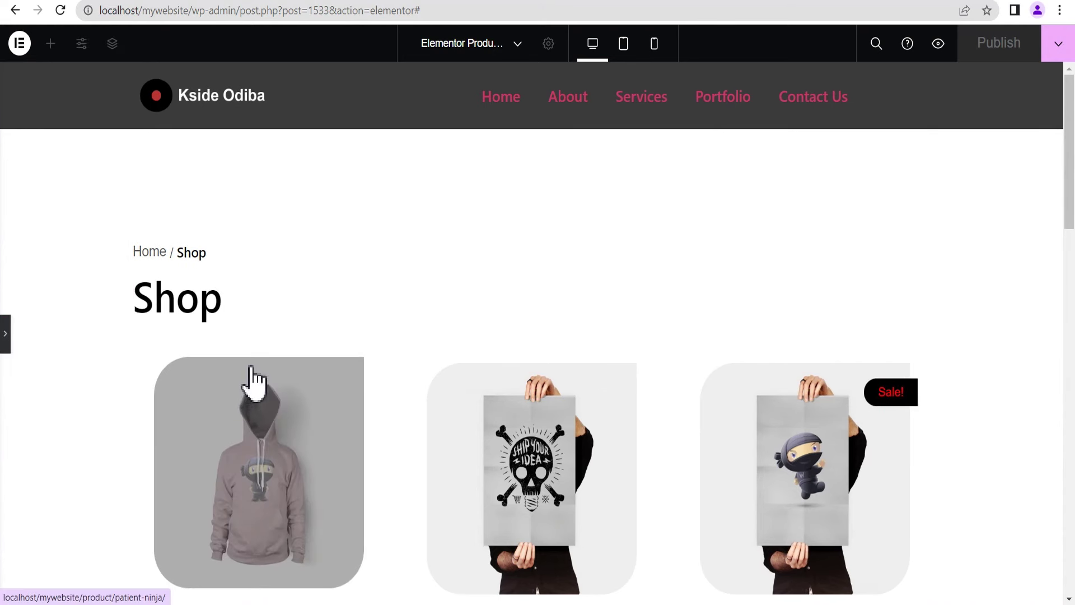
click(6, 339)
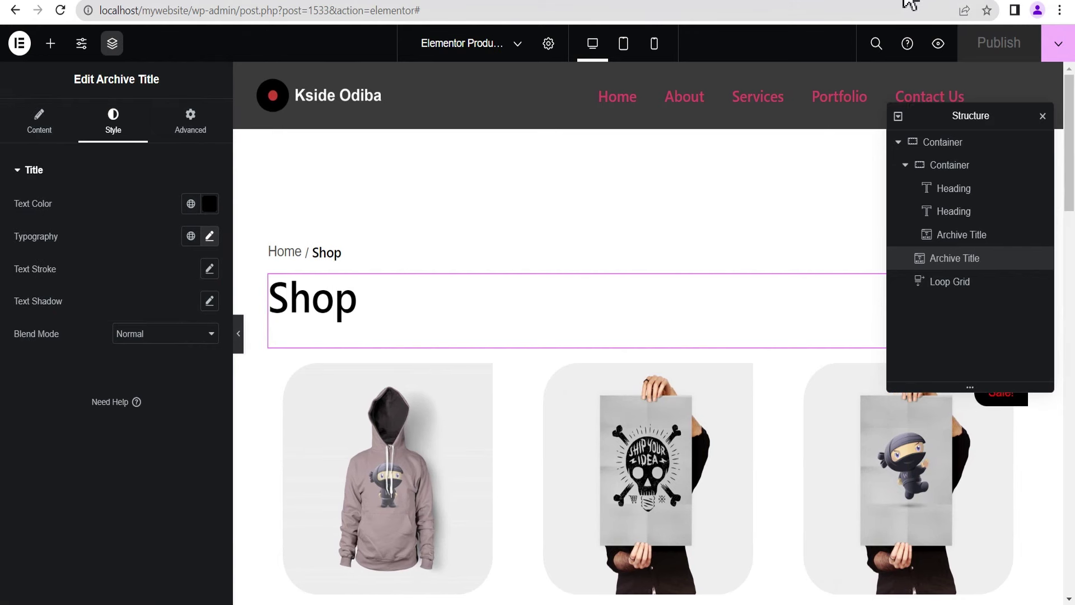
Open localhost/mywebsite/shop/ in a new browser tab and look over the published shop page's product grid.
drag(193, 10, 29, 16)
key(ctrl+c)
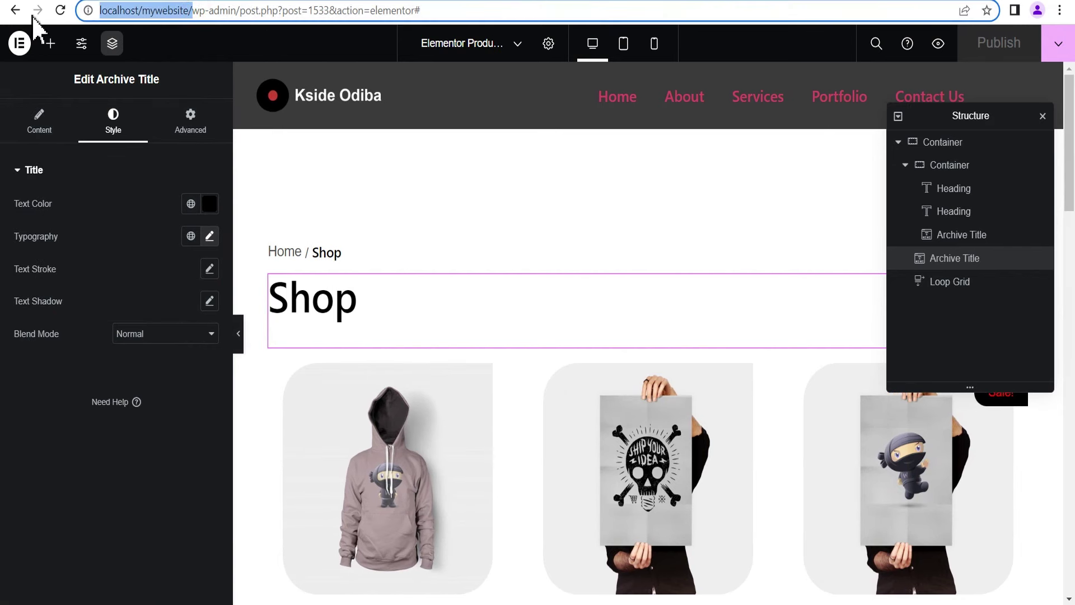
key(ctrl+t)
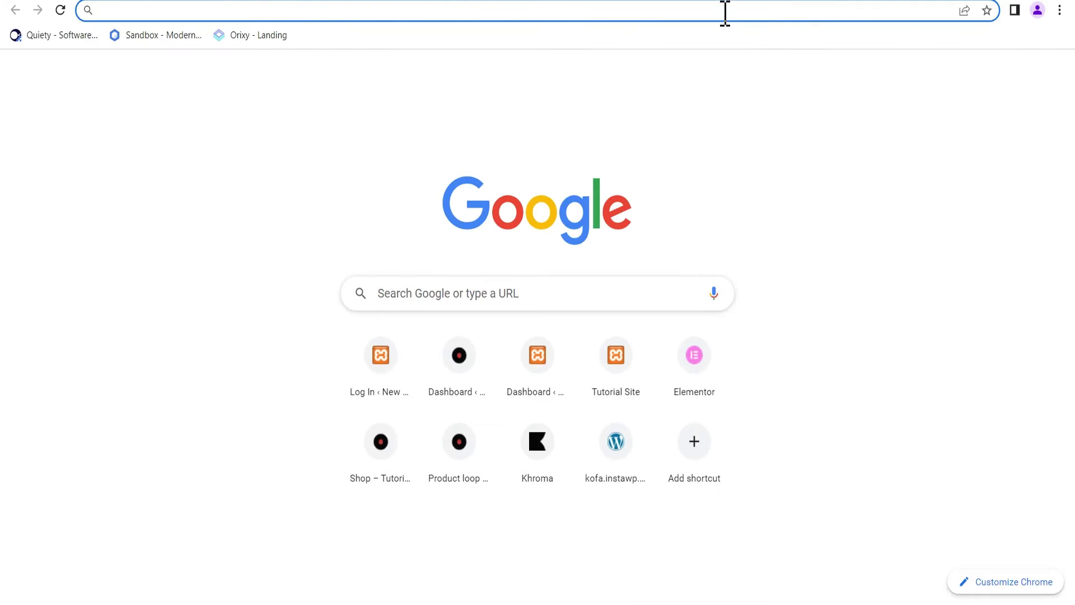
key(ctrl+v)
text(shop/)
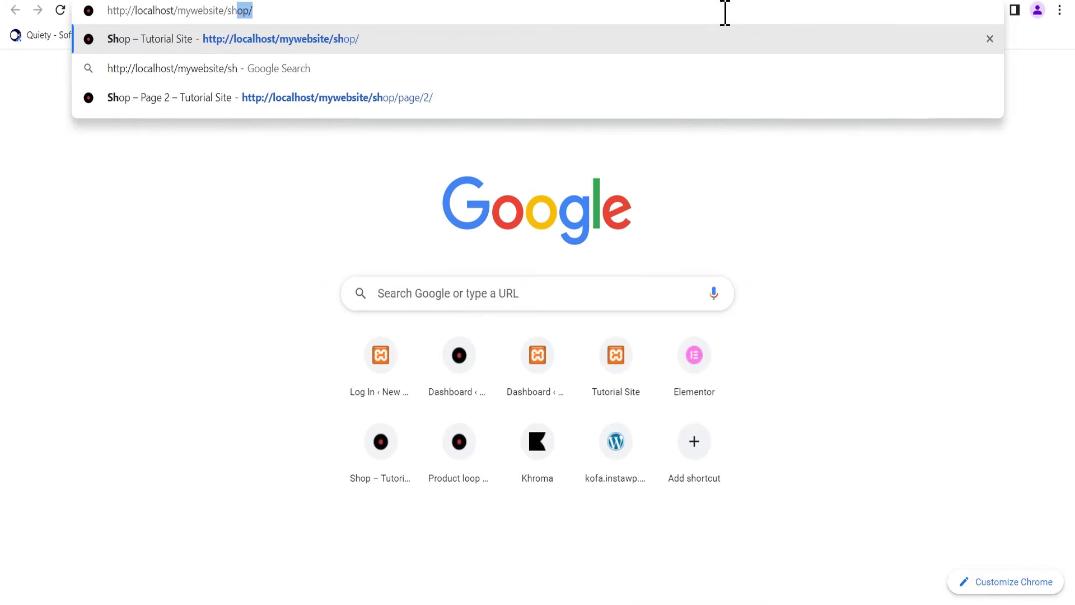
key(Return)
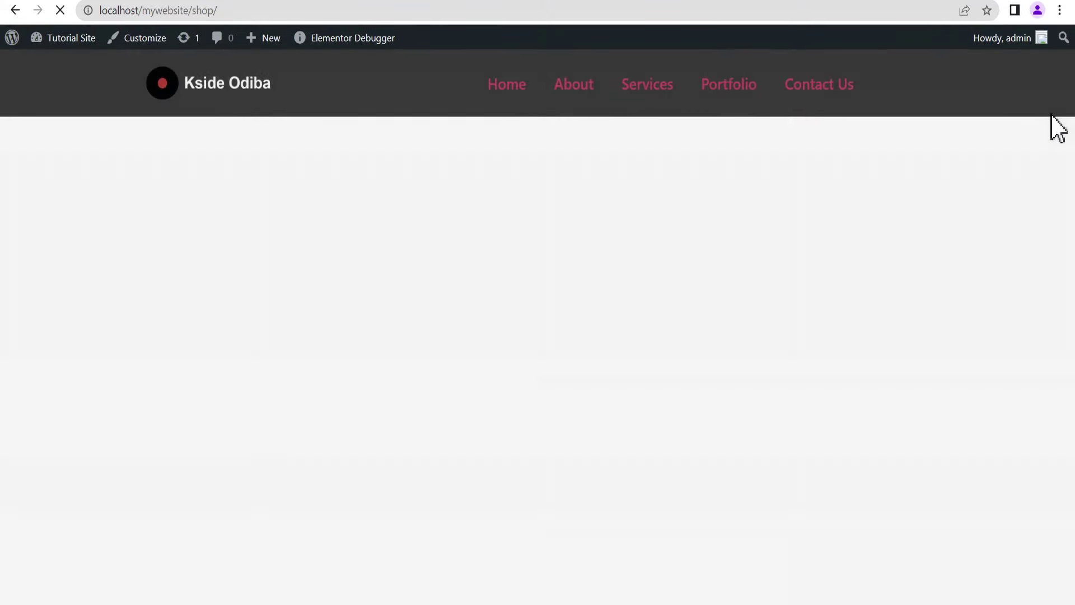
scroll(1073, 185, down, 3)
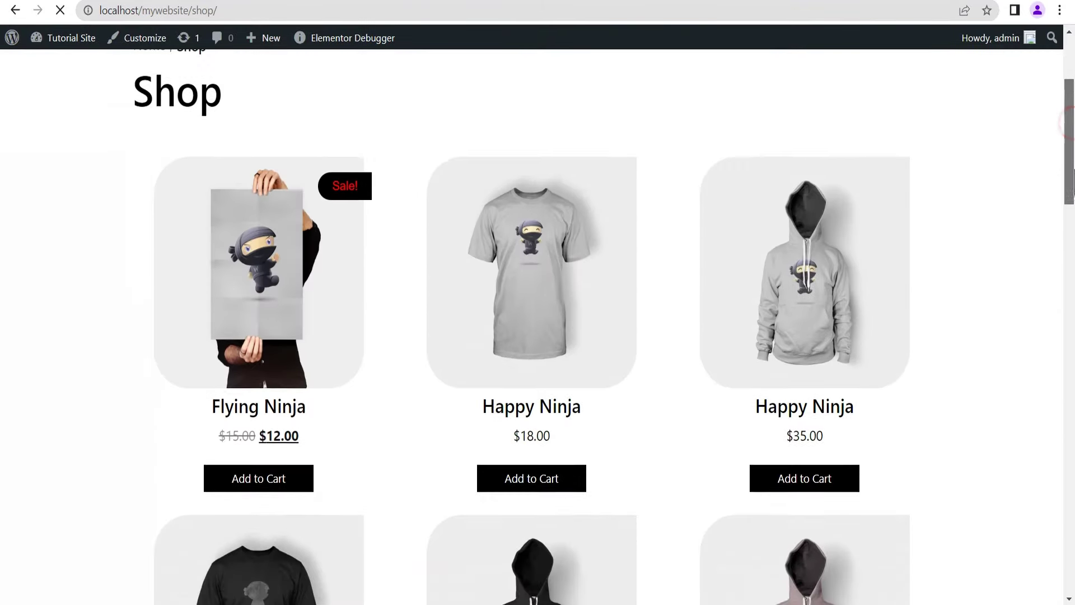
mouse_move(1073, 185)
mouse_down()
mouse_move(1073, 378)
mouse_move(1061, 276)
mouse_move(1070, 189)
mouse_up()
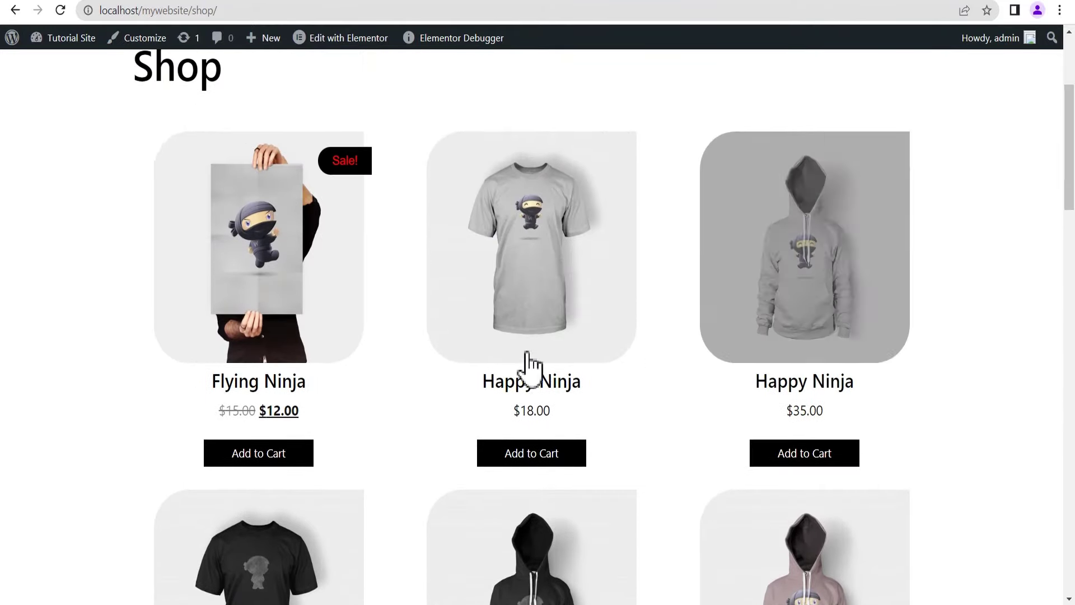
Open the Flying Ninja product, follow its Posters category link and look over the category archive's title and product grid.
click(301, 284)
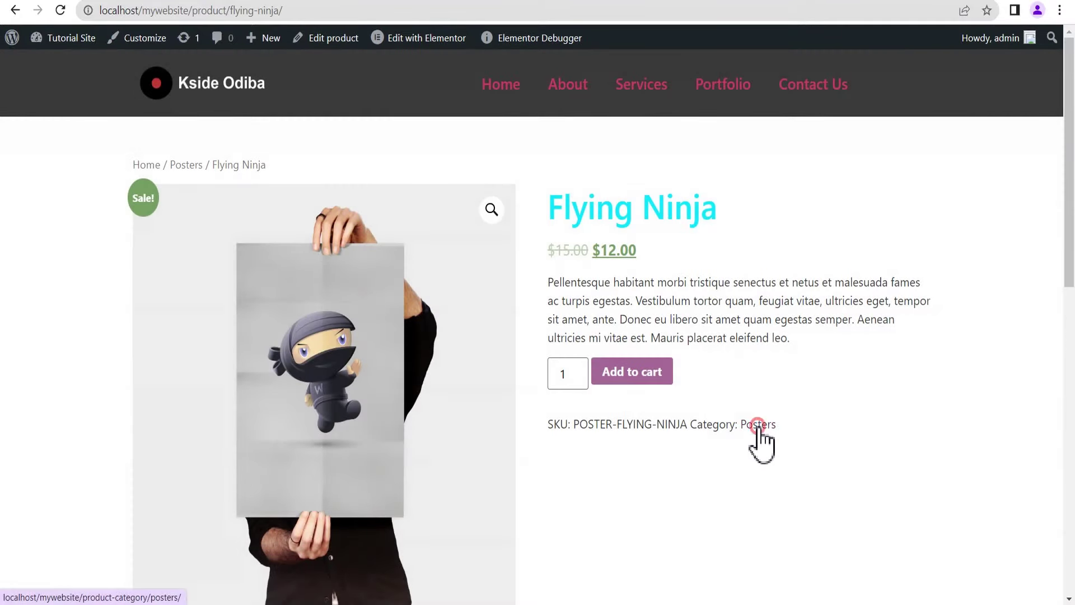
click(758, 427)
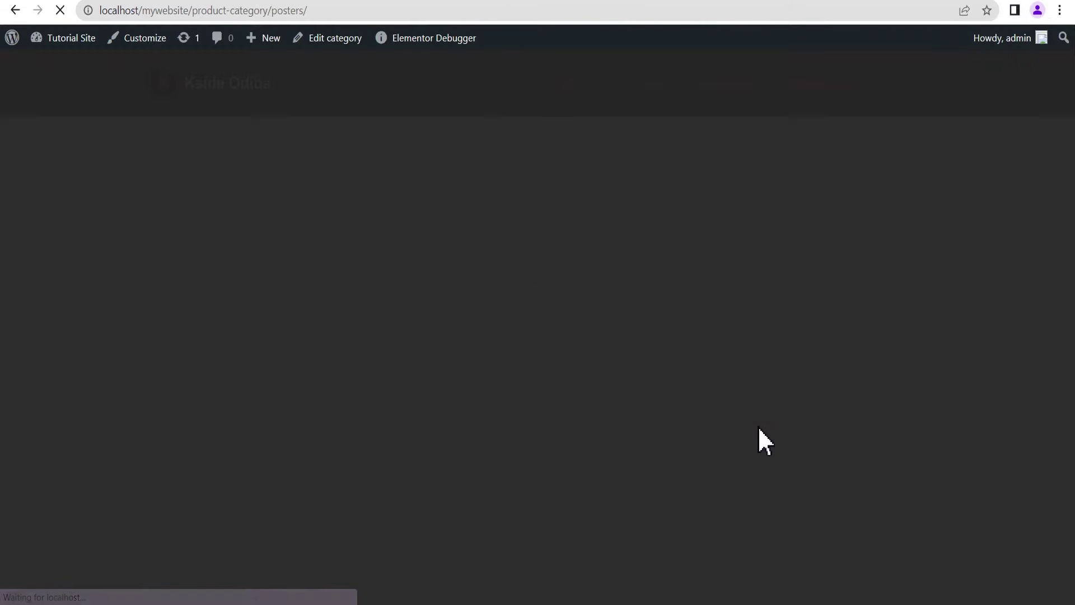
scroll(244, 180, down, 2)
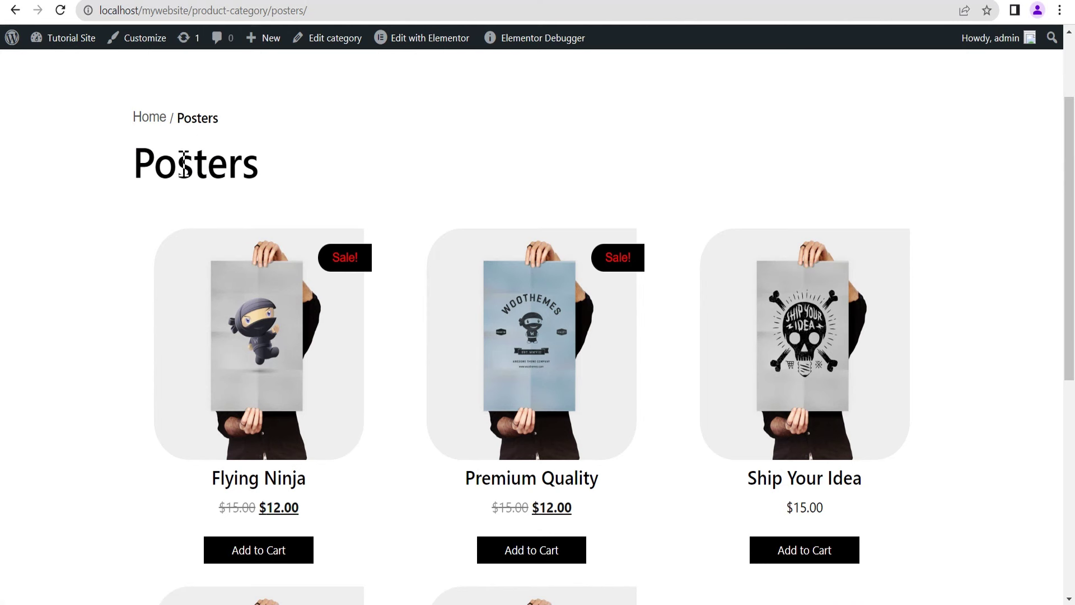
mouse_move(1068, 211)
mouse_down()
mouse_move(1072, 448)
mouse_move(1069, 220)
mouse_up()
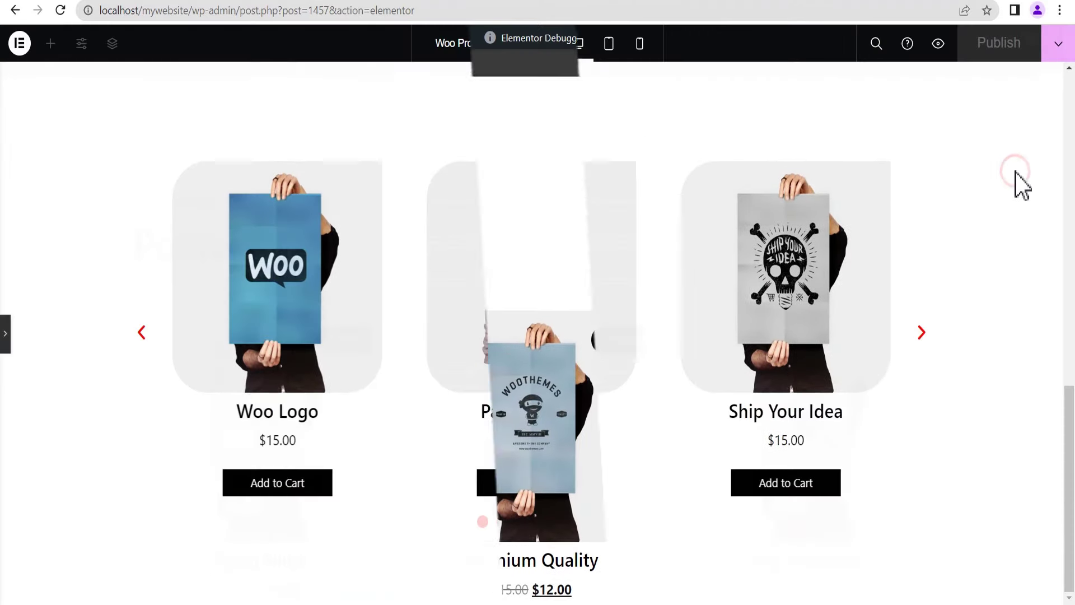